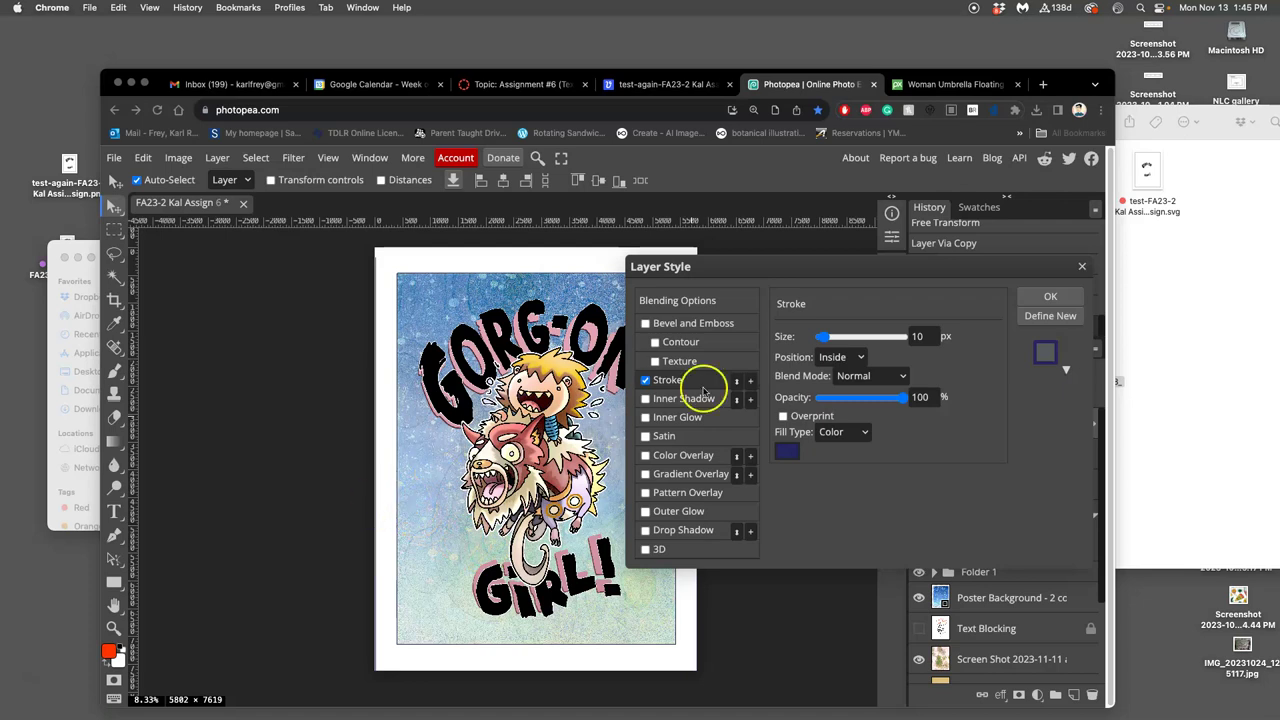
Apply a 10 px inside navy stroke at 100% opacity to the poster artwork layer.
click(1050, 298)
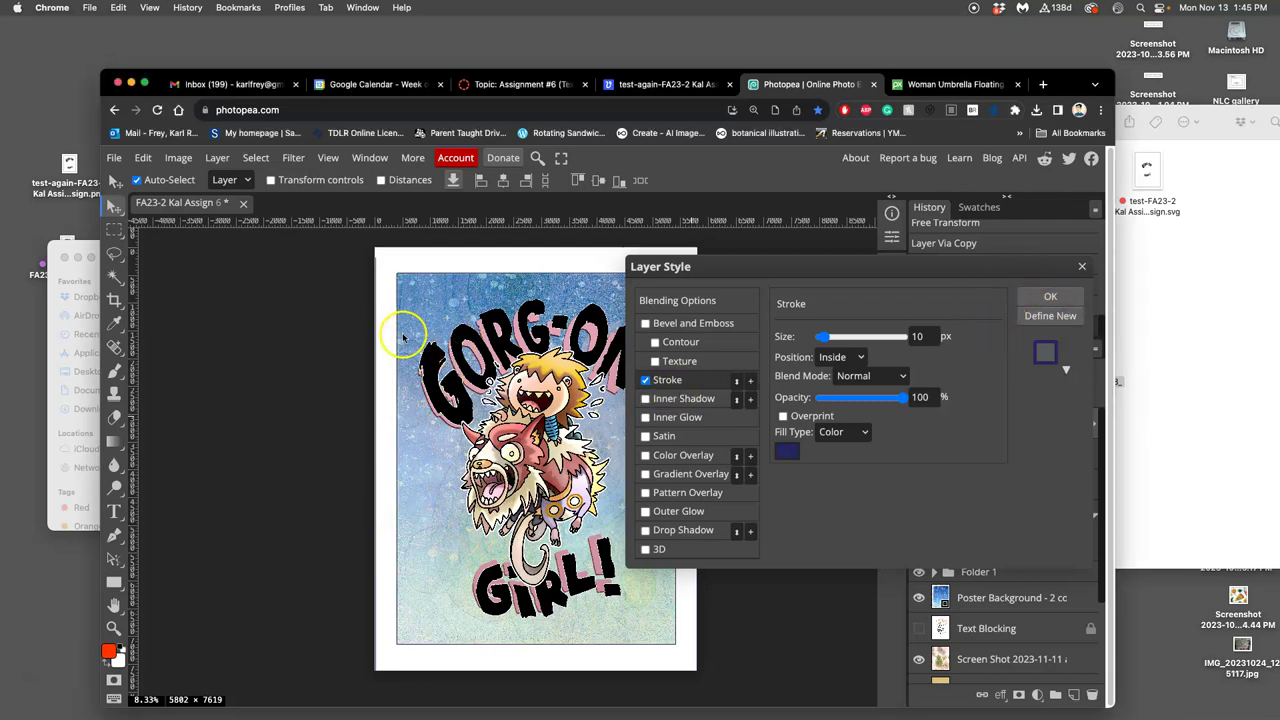
click(1038, 297)
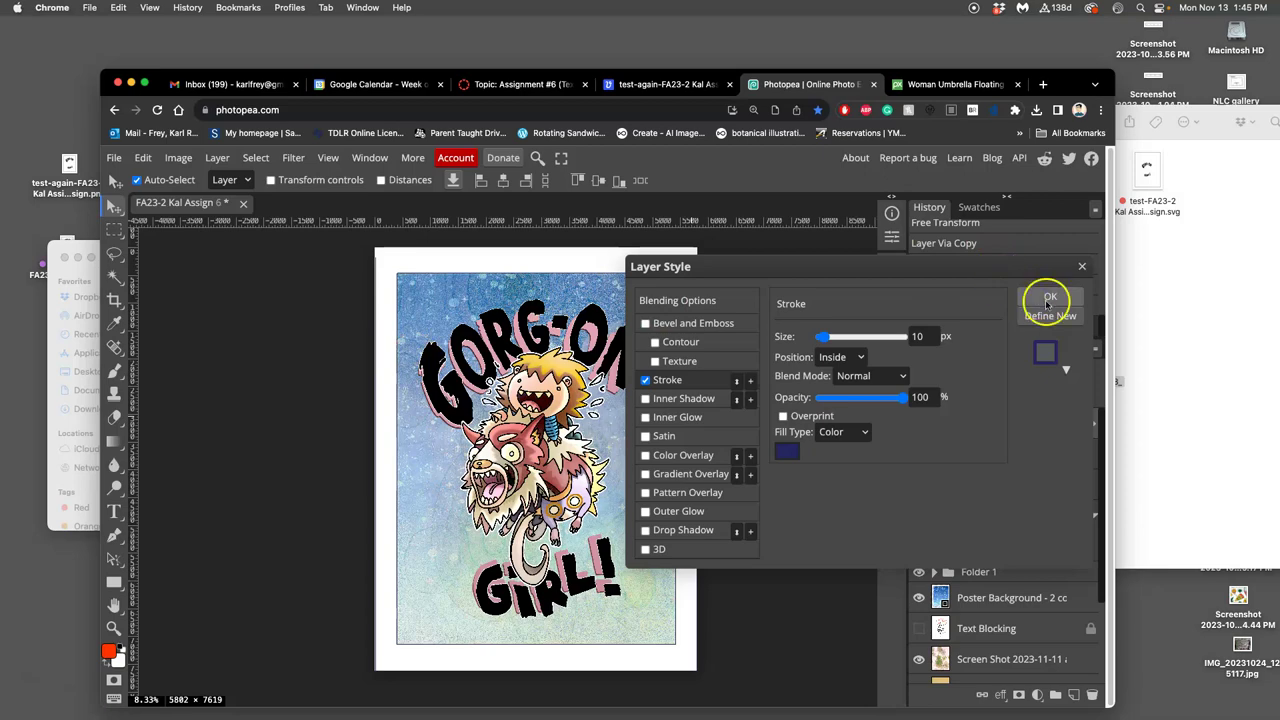
click(1048, 299)
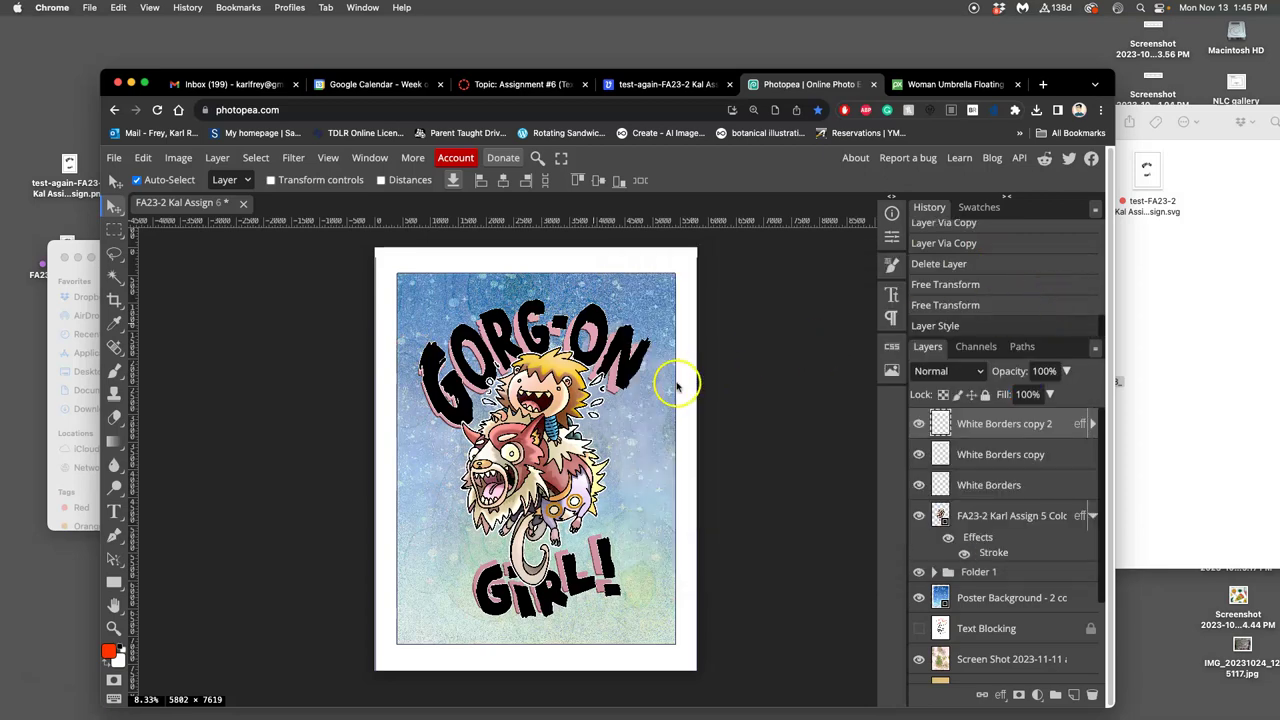
Inspect the stroke across the canvas, then select all three White Borders layers.
scroll(677, 385, up, 5)
scroll(500, 370, left, 3)
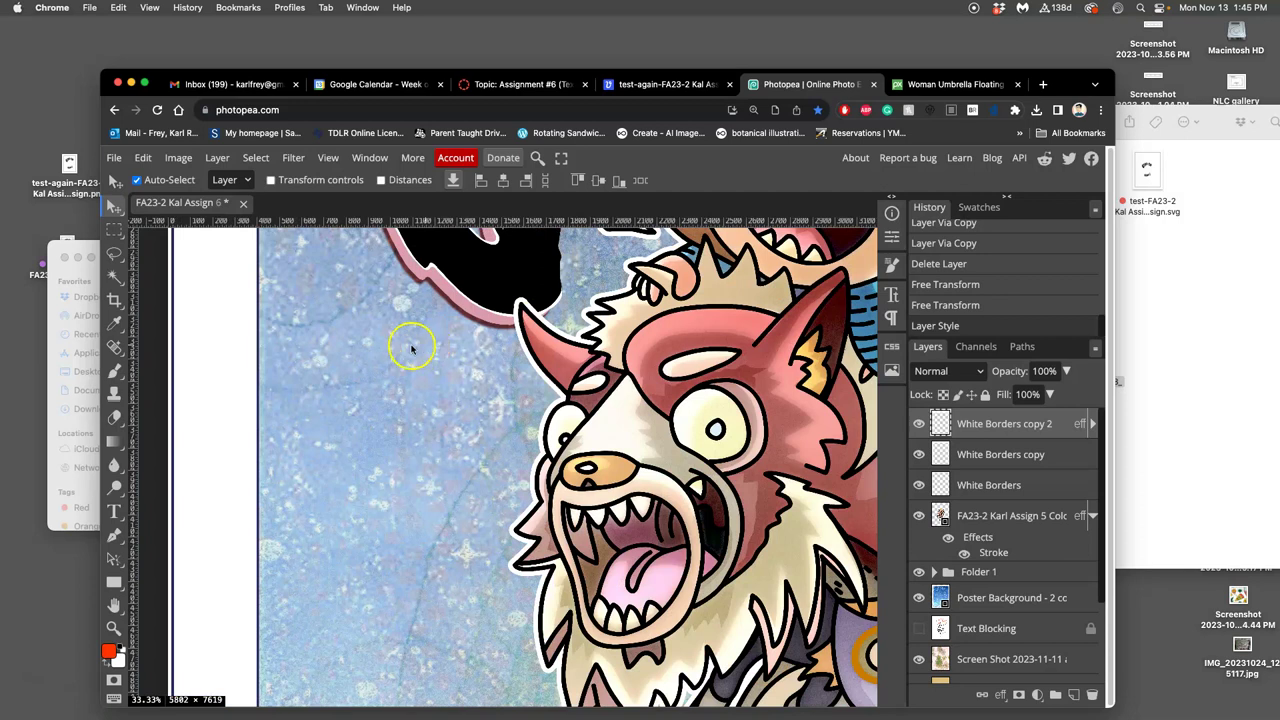
scroll(400, 347, up, 10)
scroll(400, 347, right, 3)
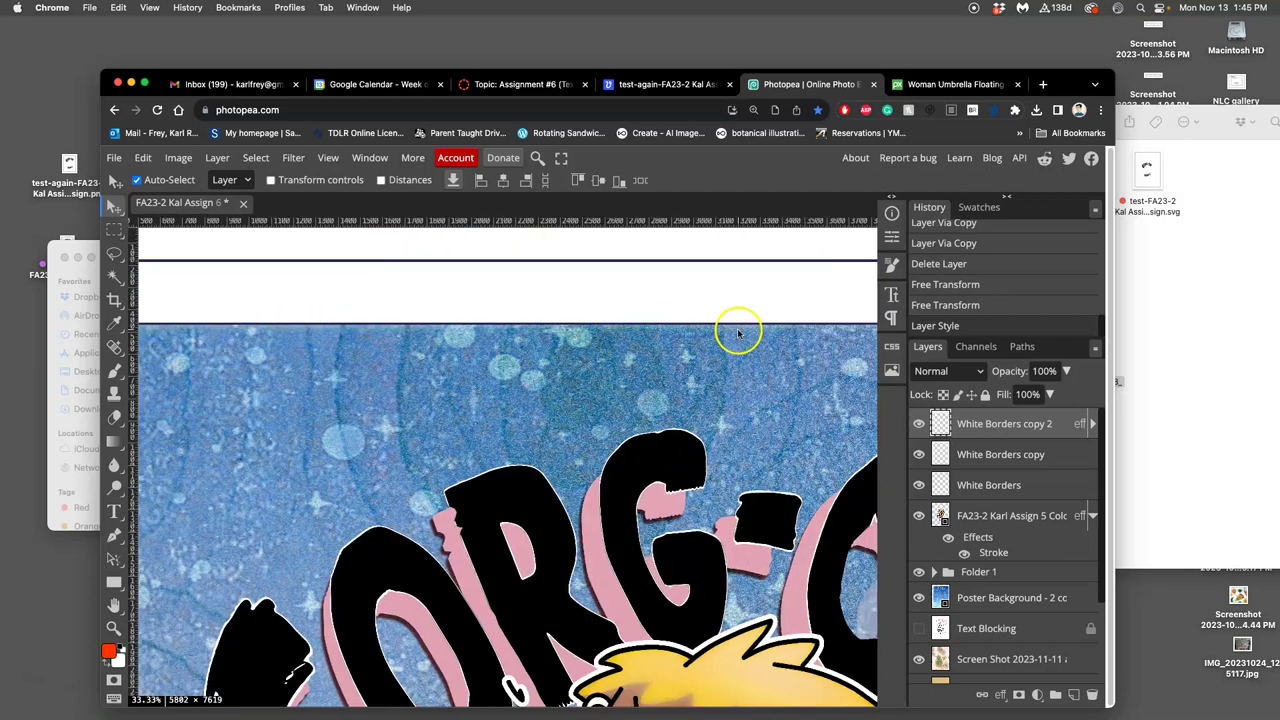
scroll(737, 332, right, 5)
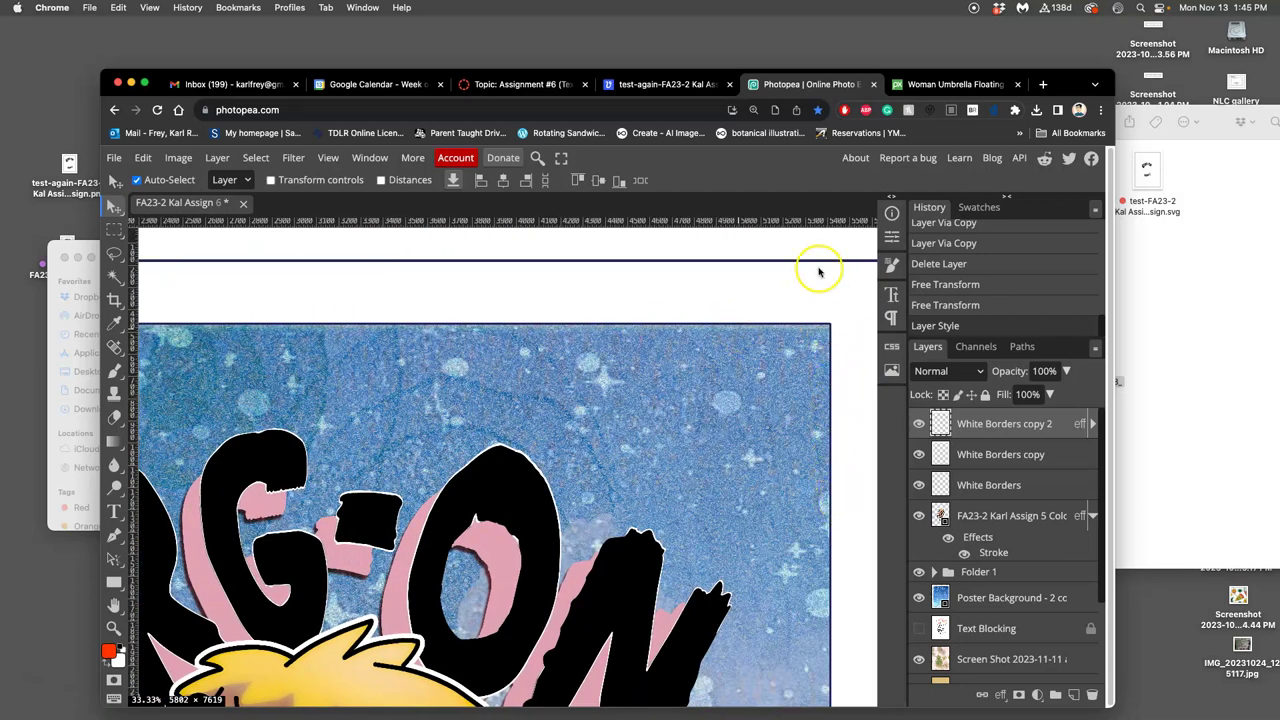
scroll(794, 271, down, 5)
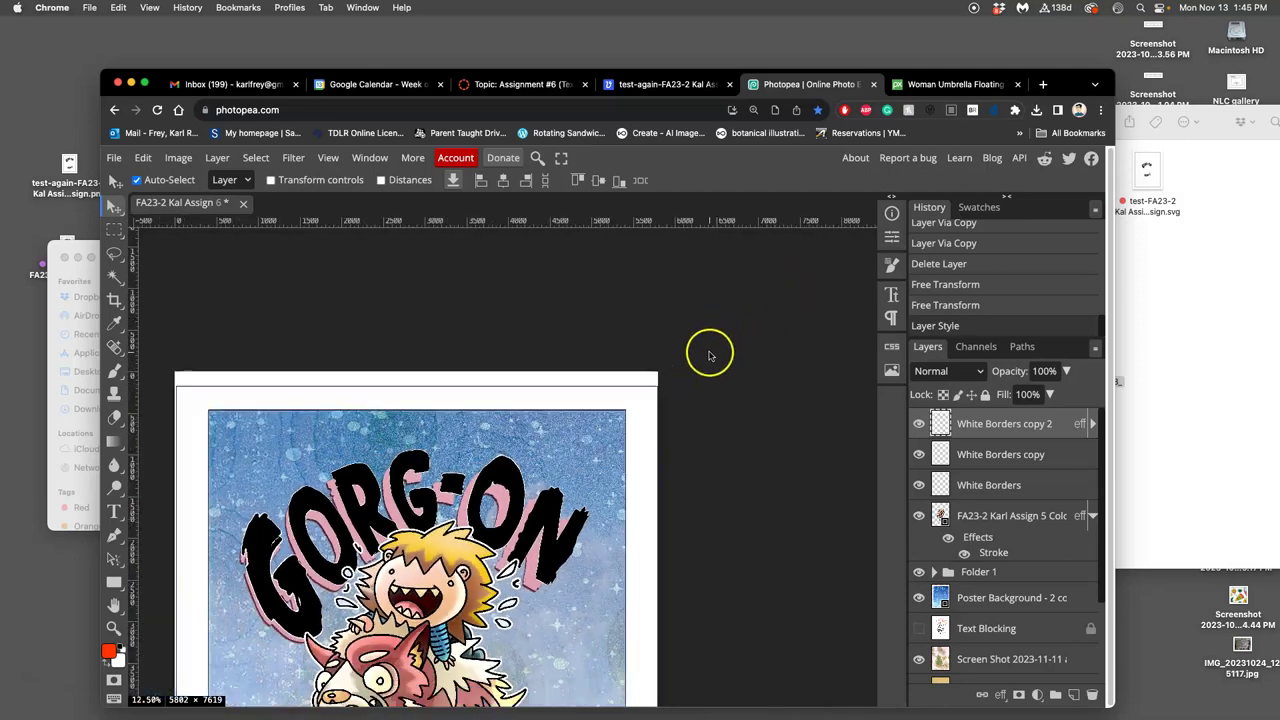
scroll(660, 350, down, 10)
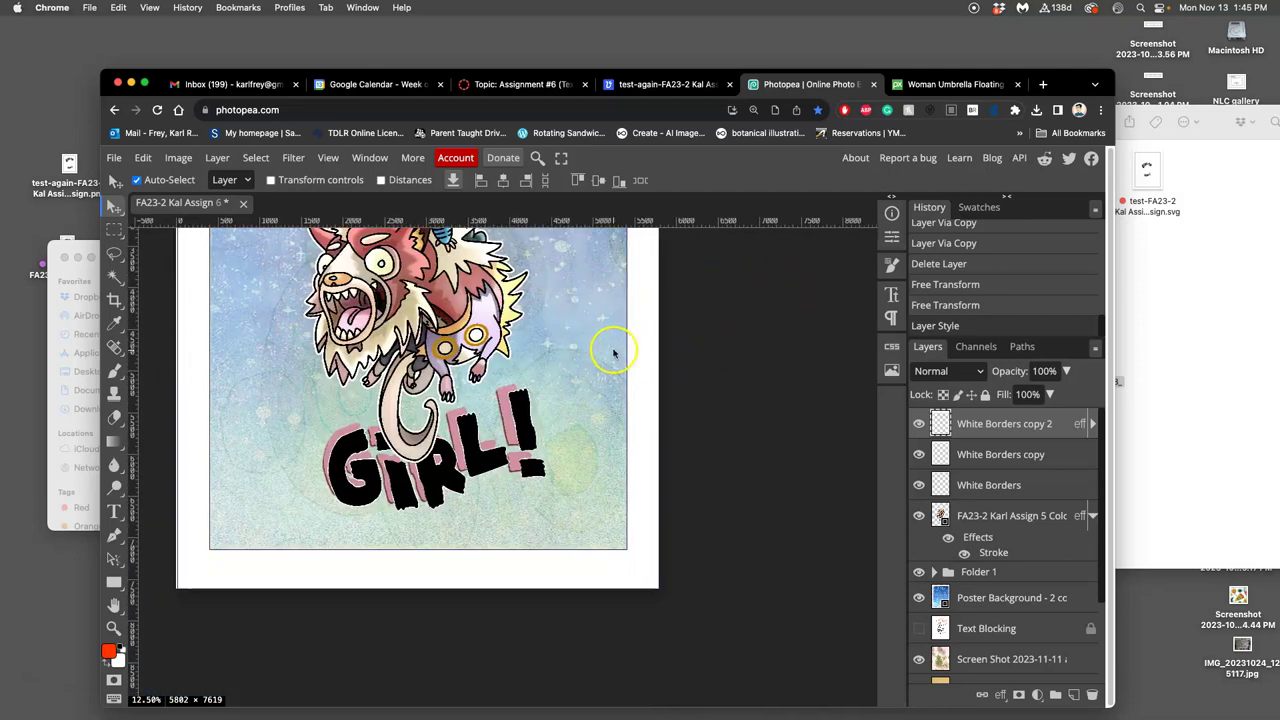
scroll(614, 352, left, 5)
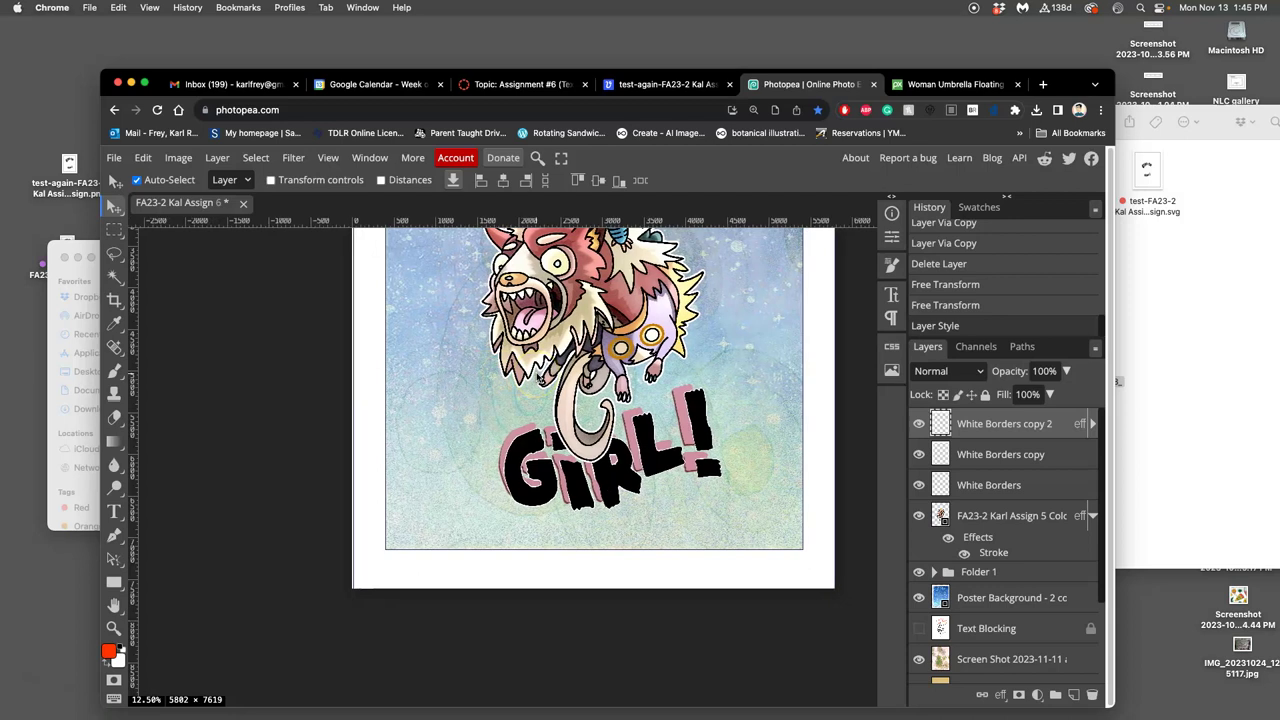
scroll(857, 357, up, 1)
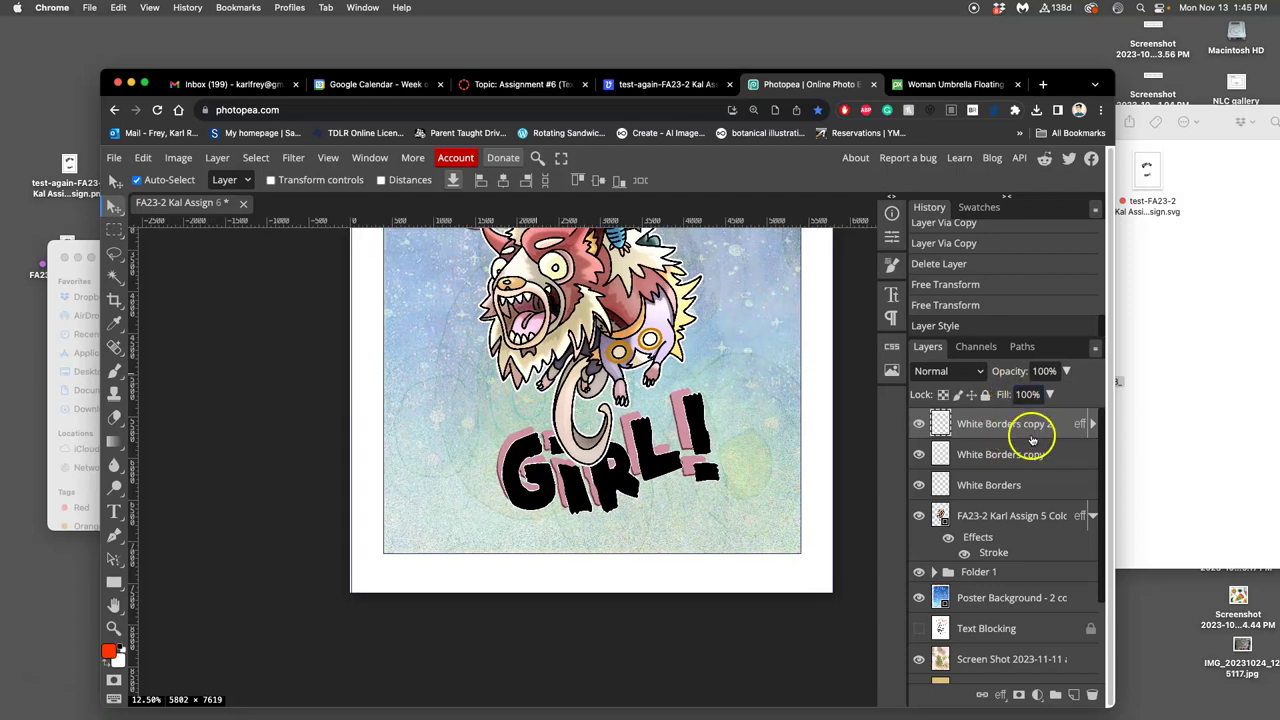
shift+click(1031, 488)
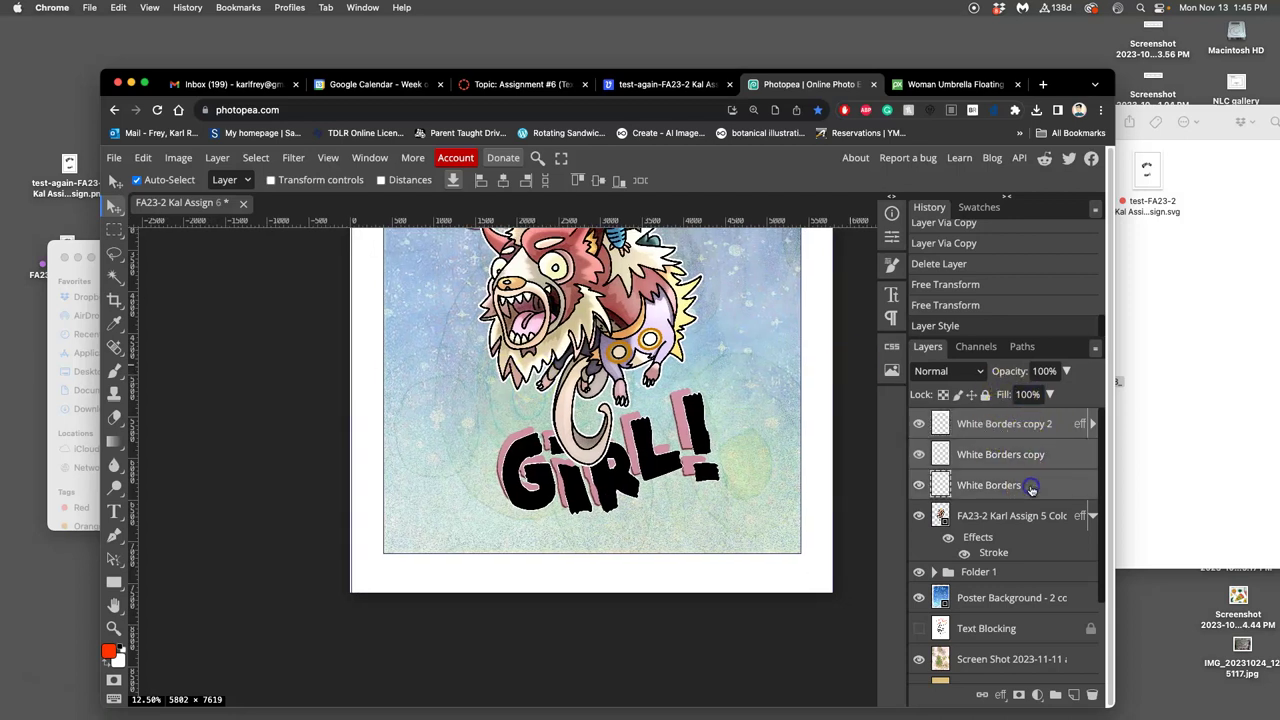
Merge the selected White Borders layers into White Borders copy 2 and zoom out.
key(super+e)
click(218, 158)
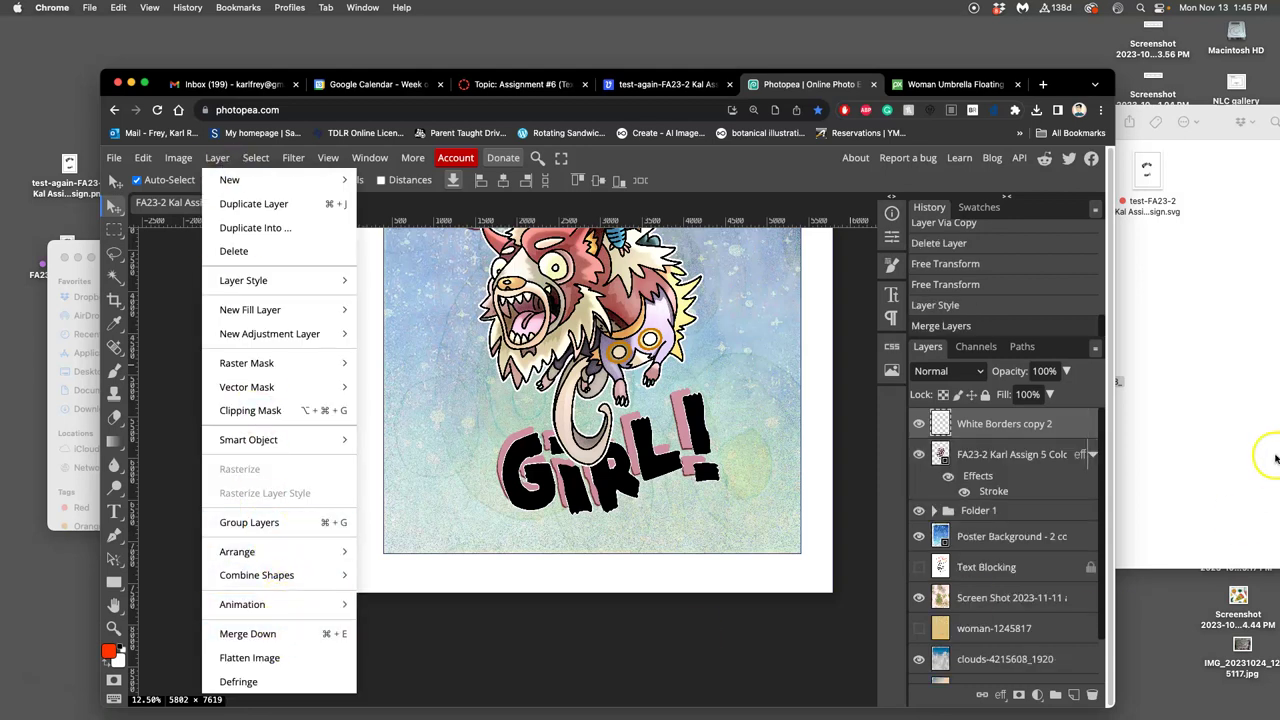
click(1072, 429)
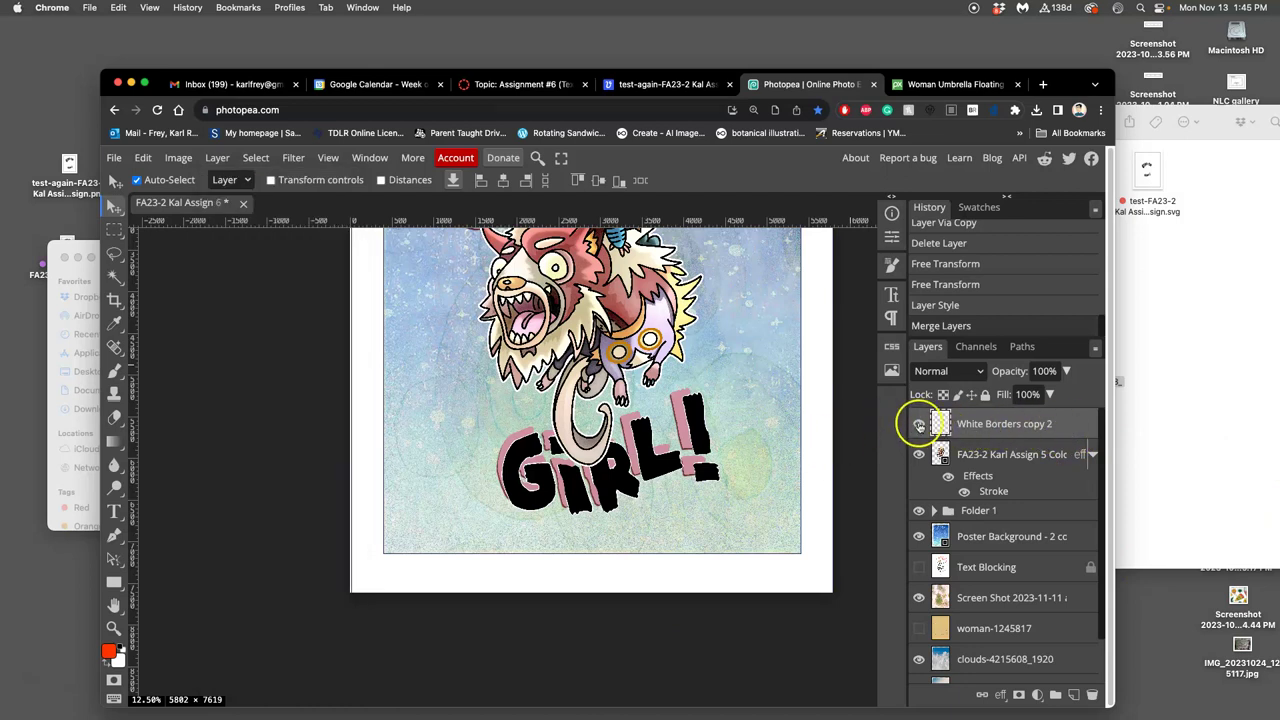
scroll(818, 460, up, 2)
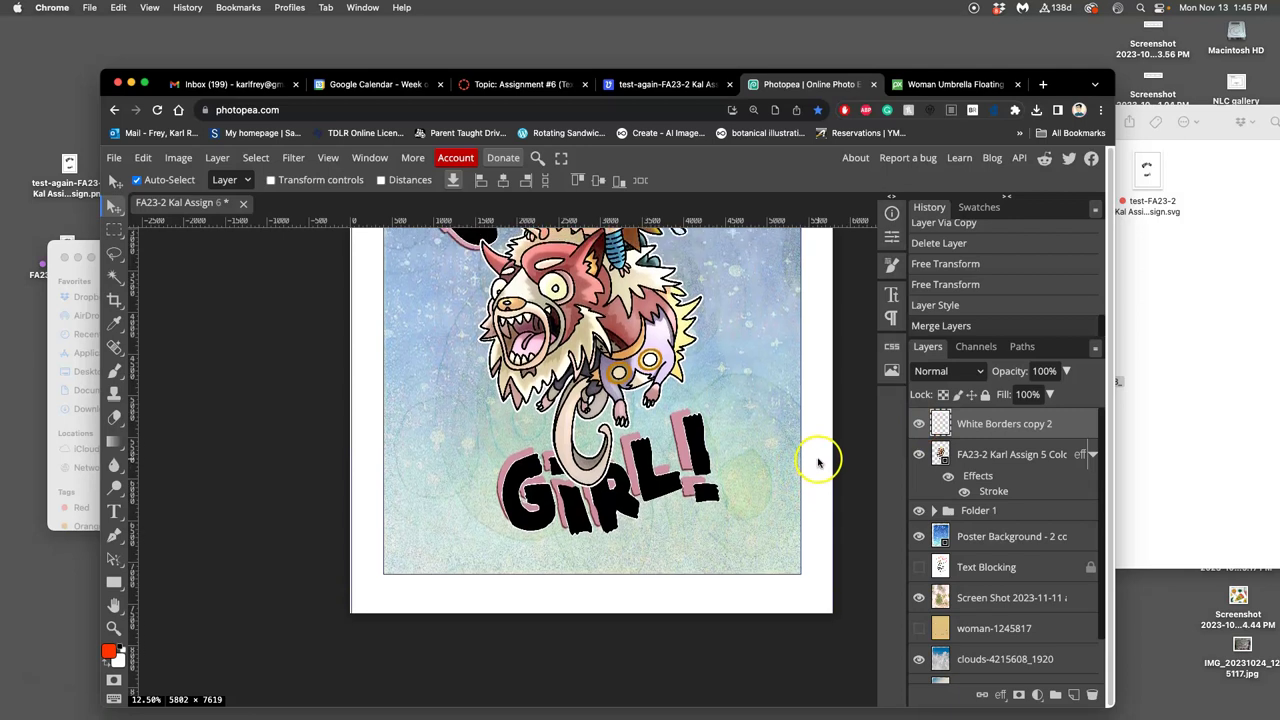
scroll(818, 460, up, 1)
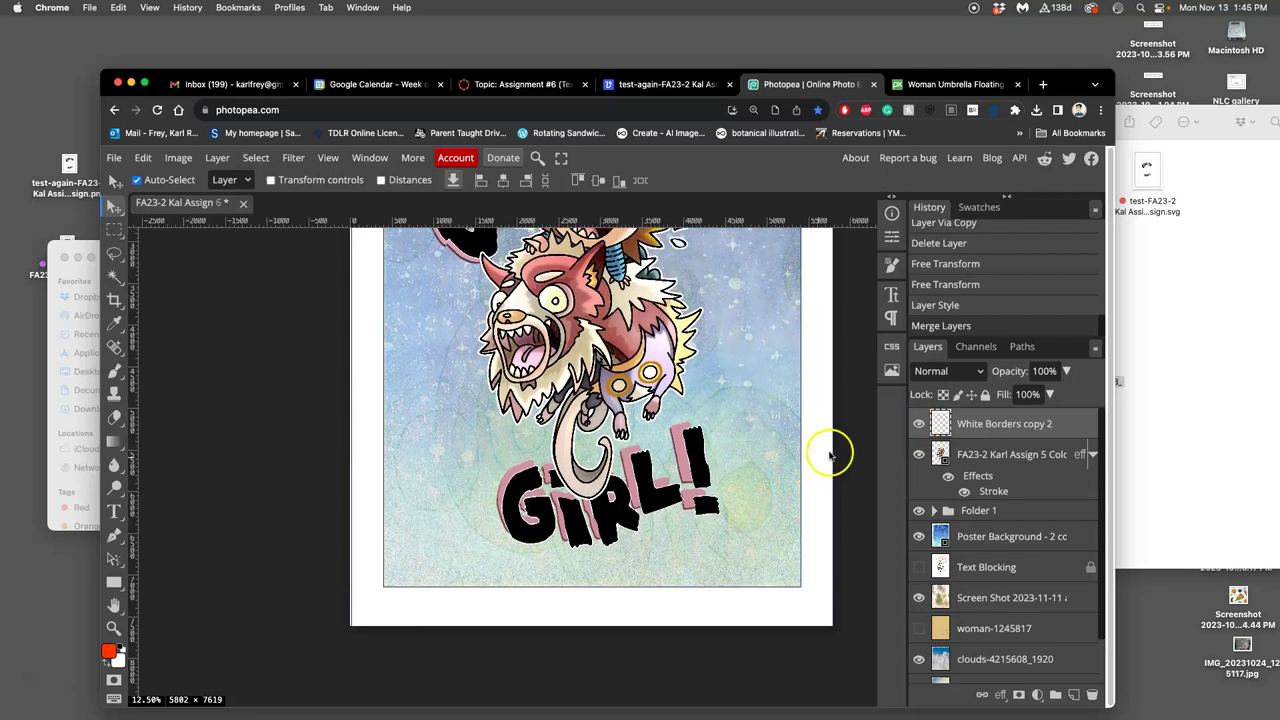
right_click(1020, 467)
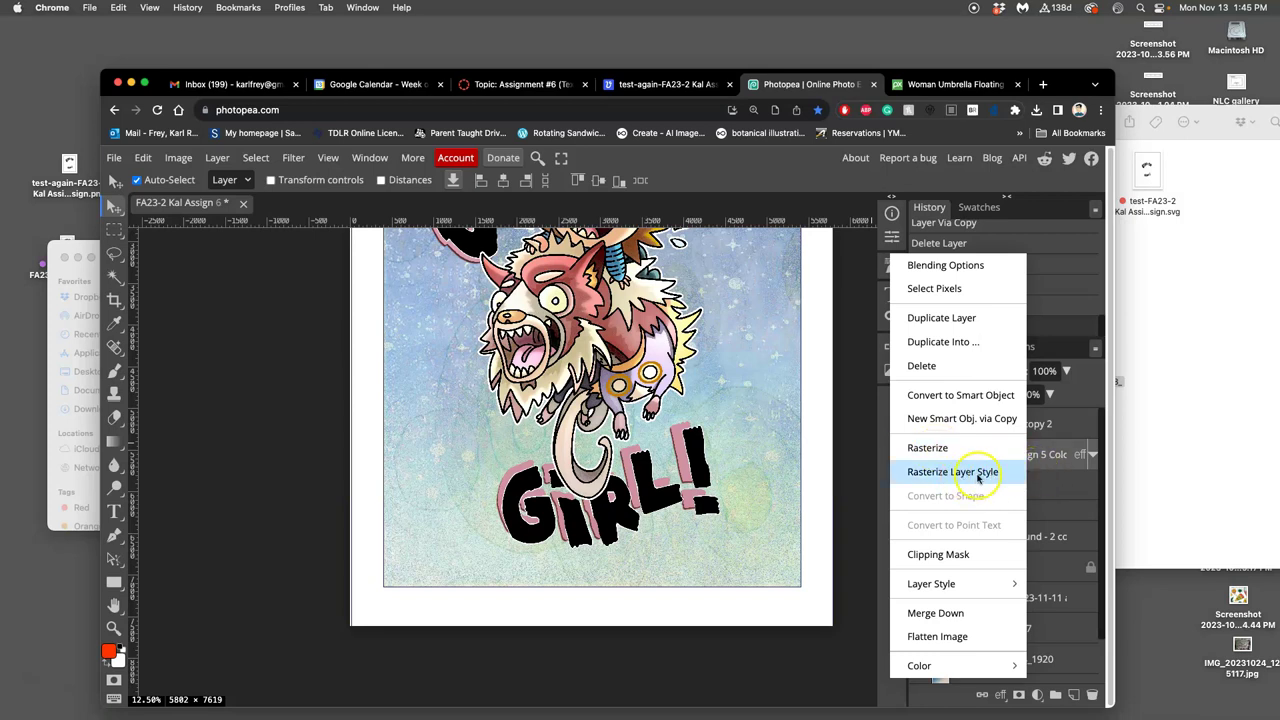
click(846, 471)
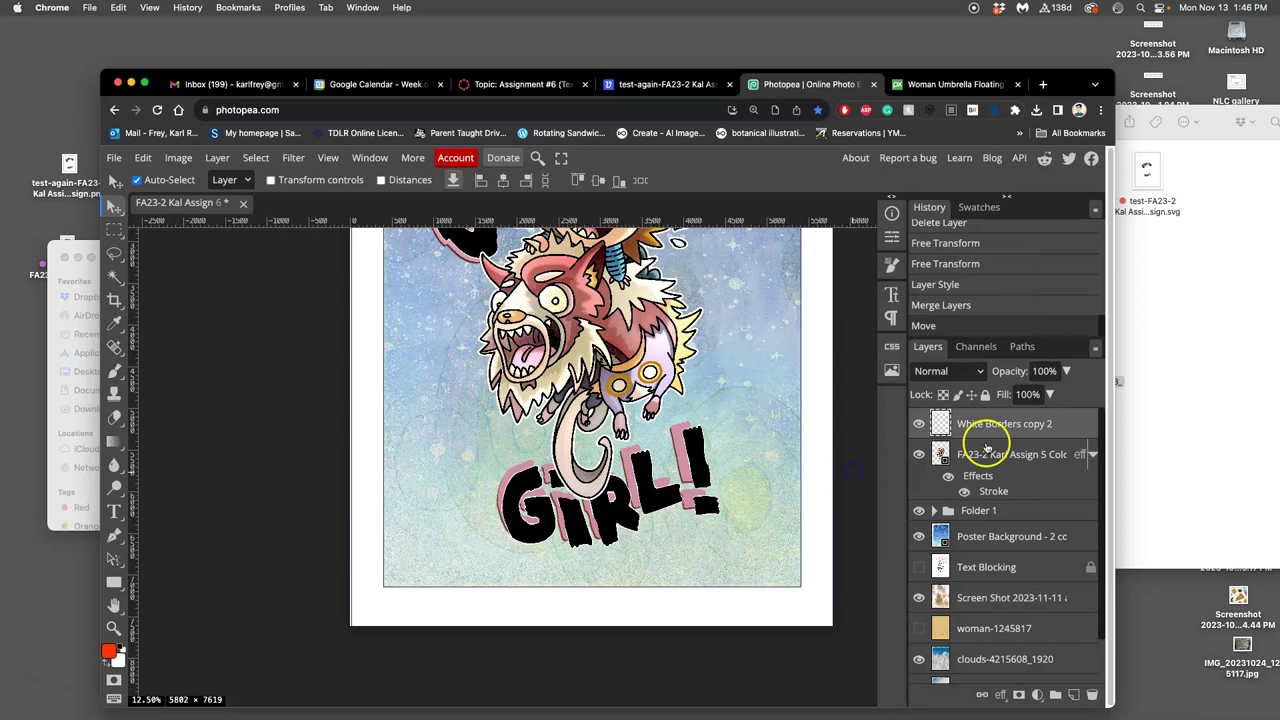
key(super+minus)
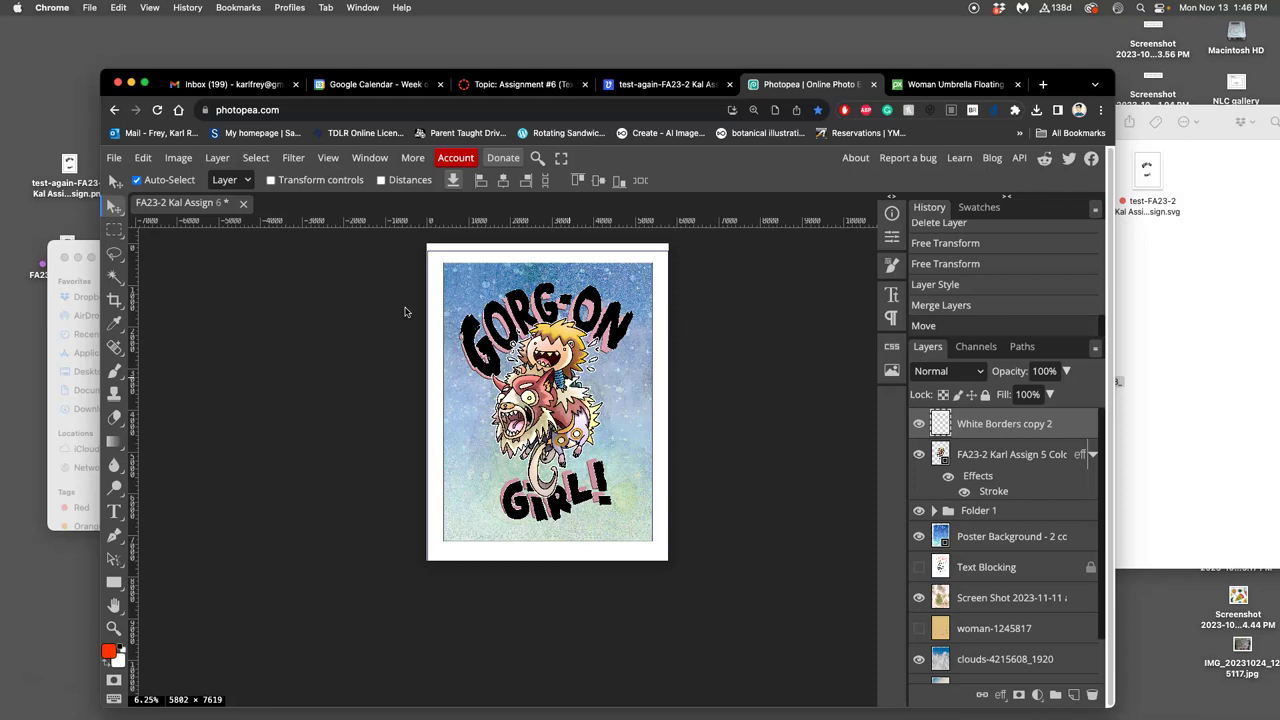
Make a first slight crop of the canvas from the top-left corner.
key(c)
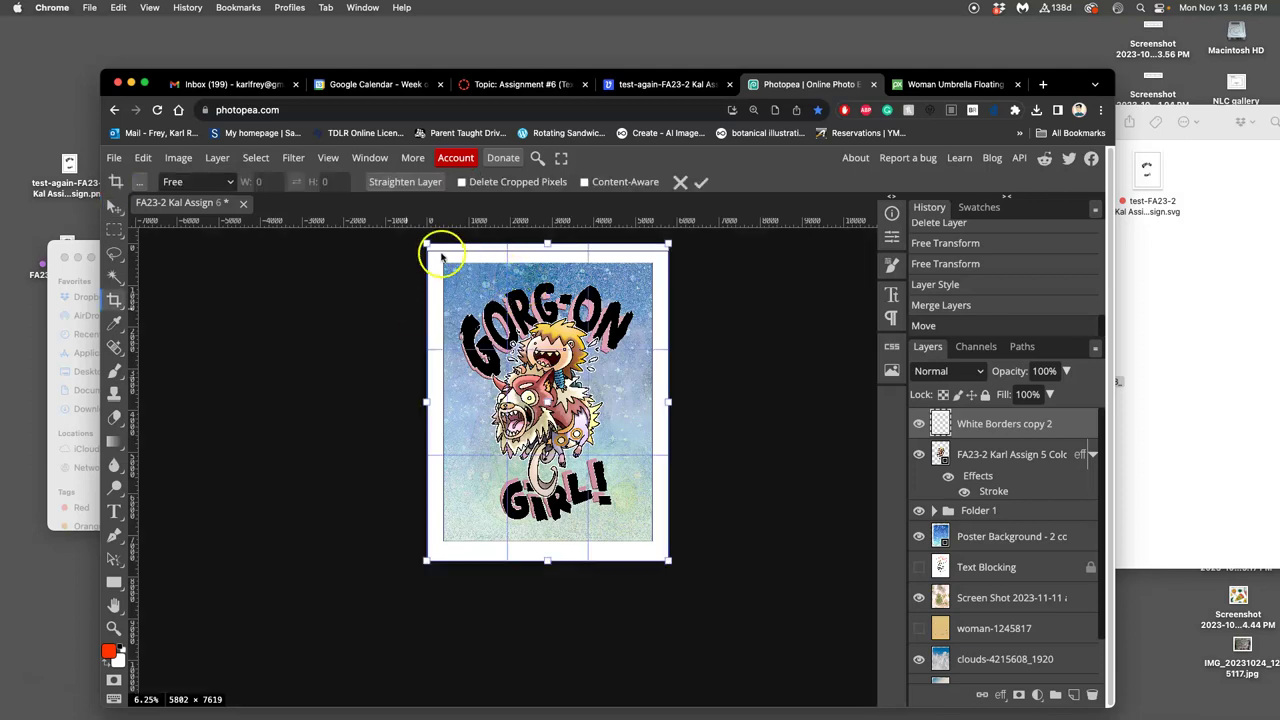
drag(426, 244, 431, 250)
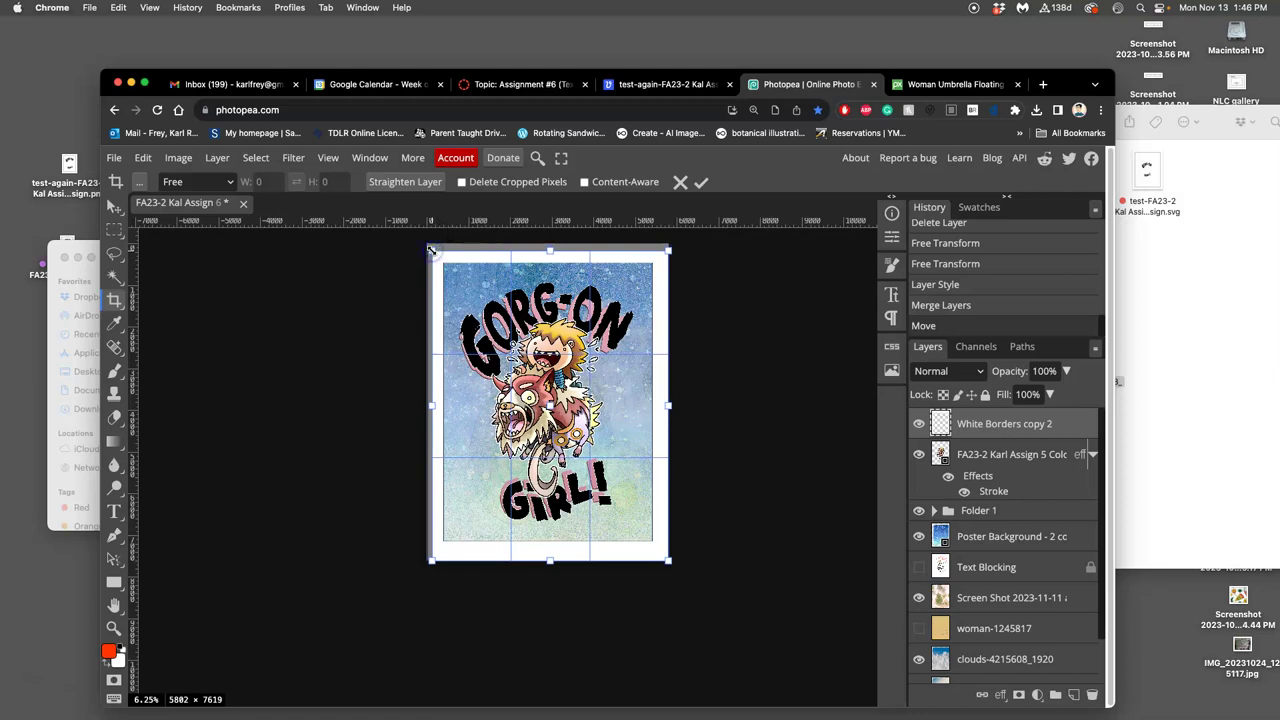
key(Return)
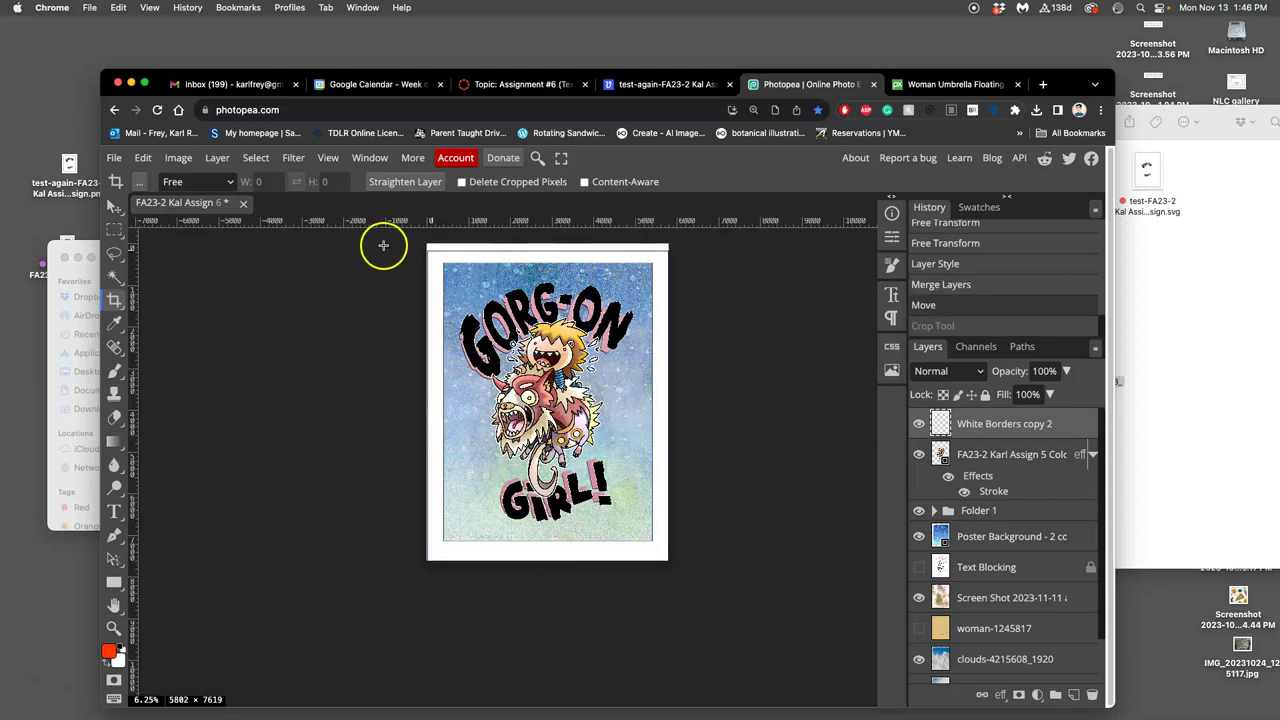
Re-crop the canvas to 5406 × 7149 px and zoom in on the result.
click(115, 297)
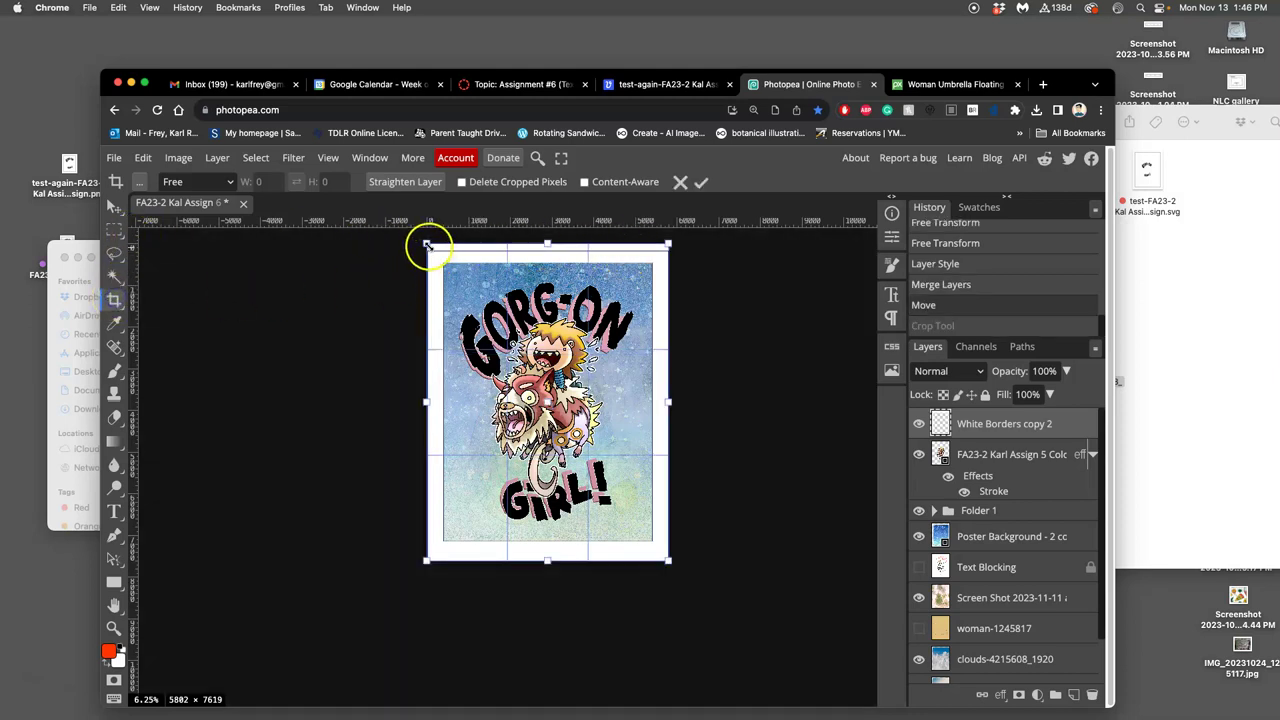
drag(427, 244, 434, 254)
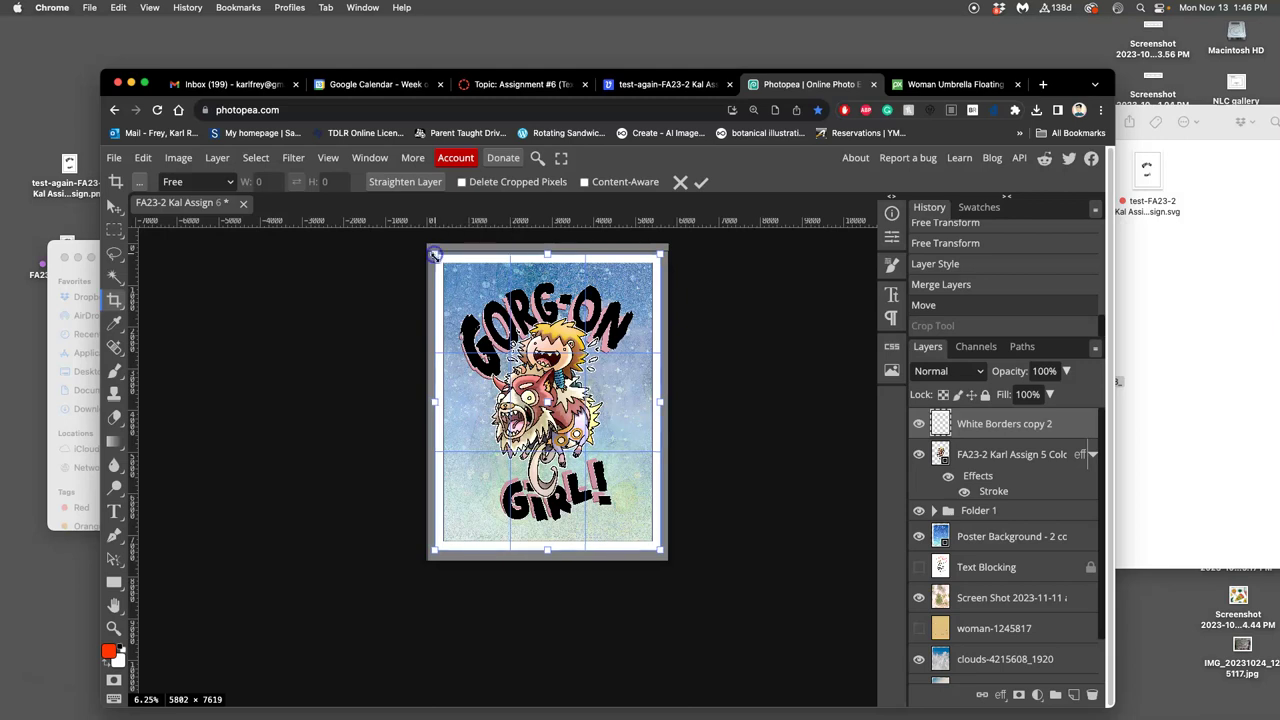
drag(544, 549, 548, 552)
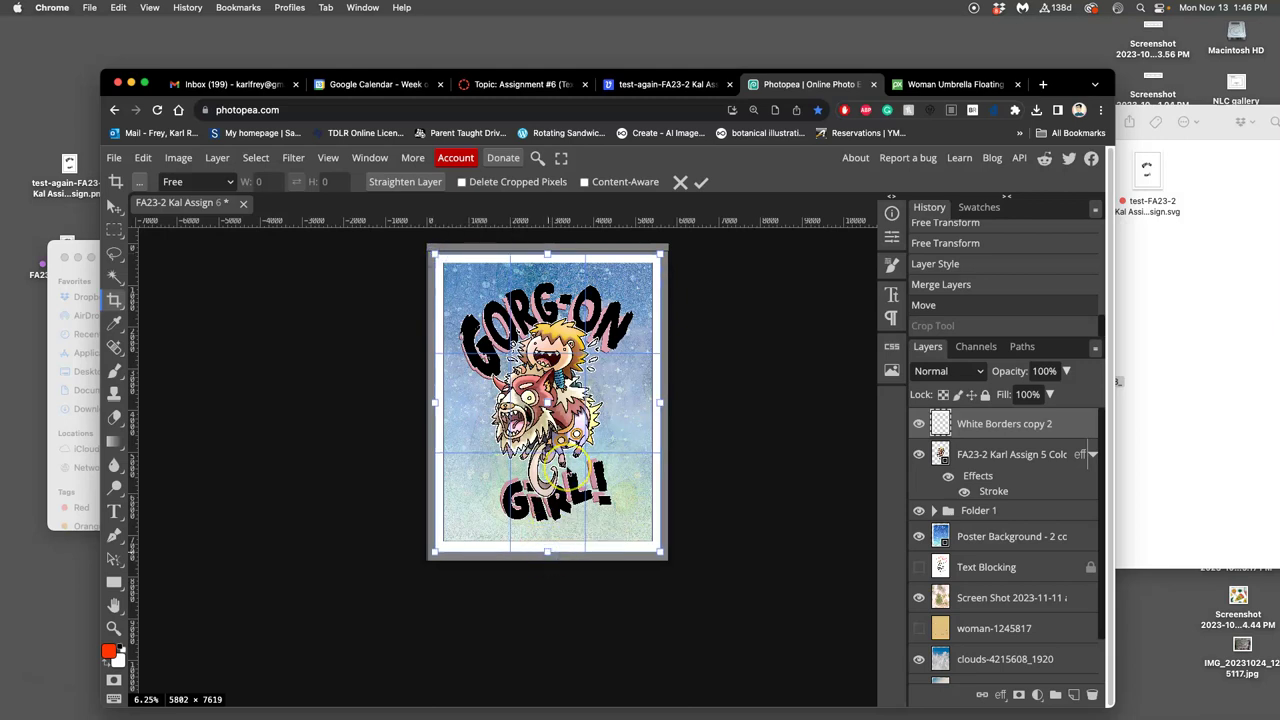
key(Return)
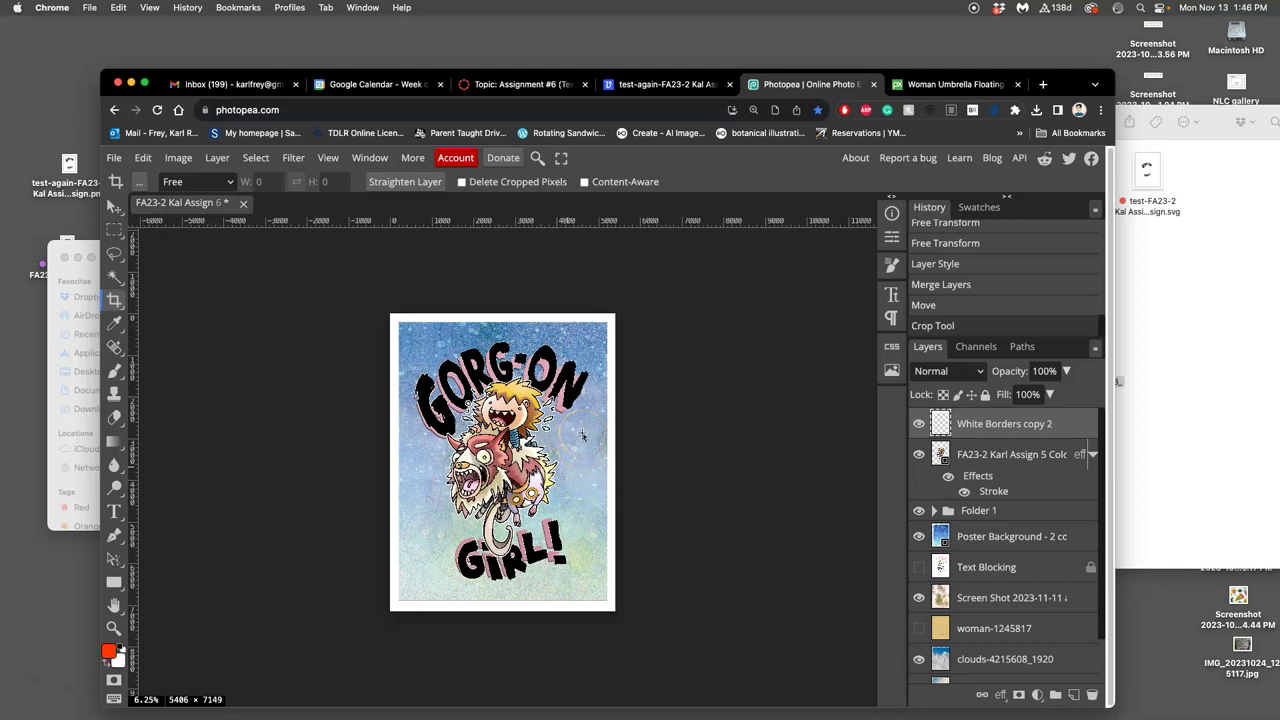
key(super+equal)
key(super+equal)
key(super+equal)
scroll(654, 449, up, 1)
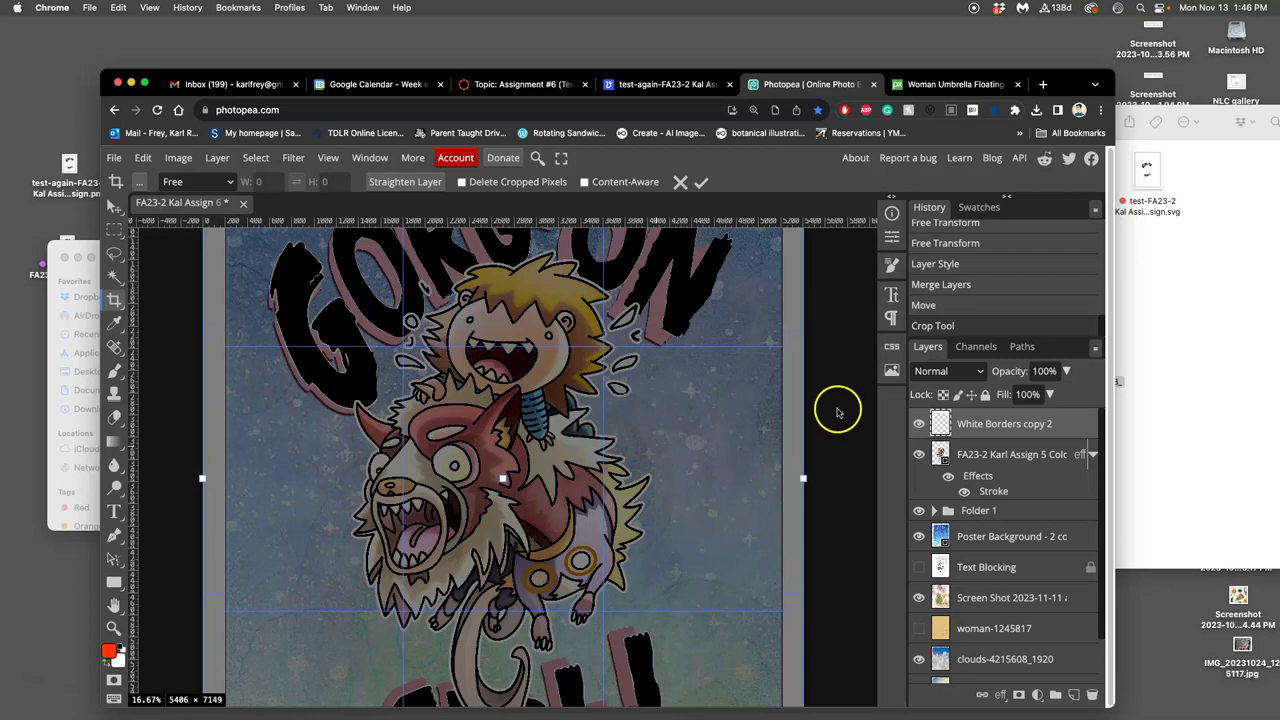
drag(837, 411, 125, 225)
scroll(825, 412, up, 3)
scroll(825, 412, down, 3)
Cancel the stray crop and select White Borders copy 2, Screen Shot and artwork layers in turn.
key(v)
click(275, 598)
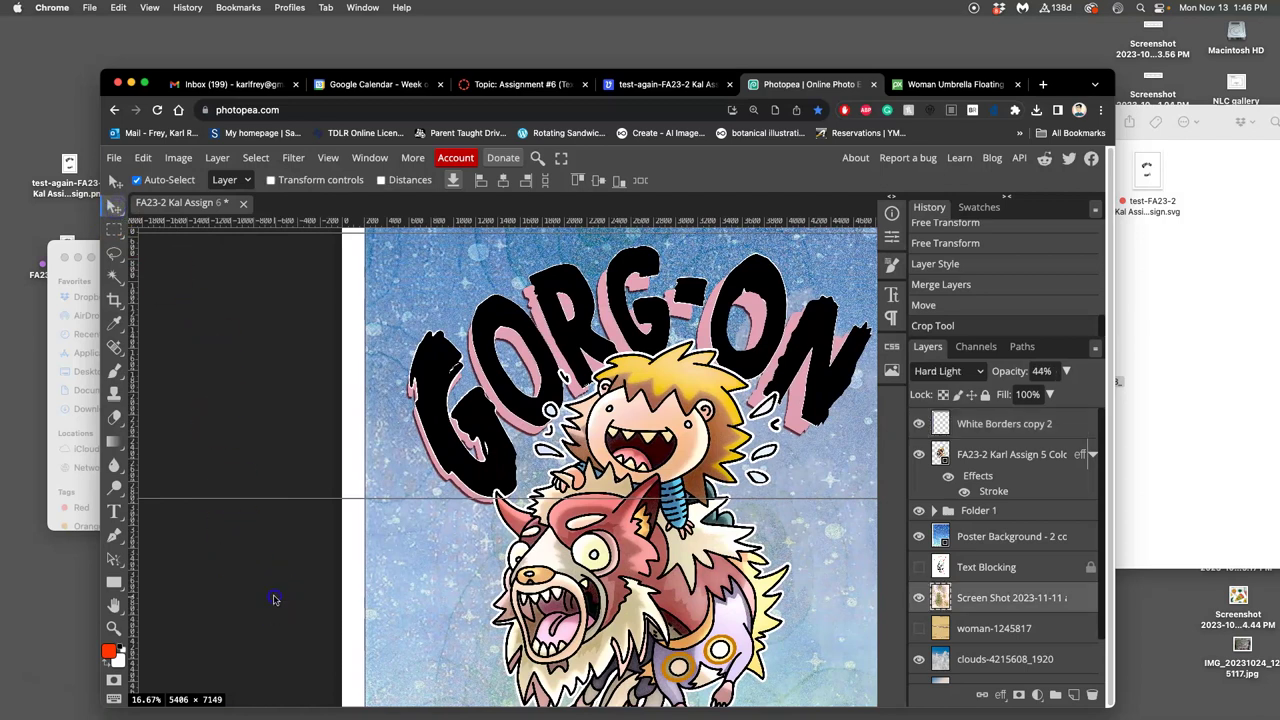
scroll(323, 560, right, 3)
click(775, 555)
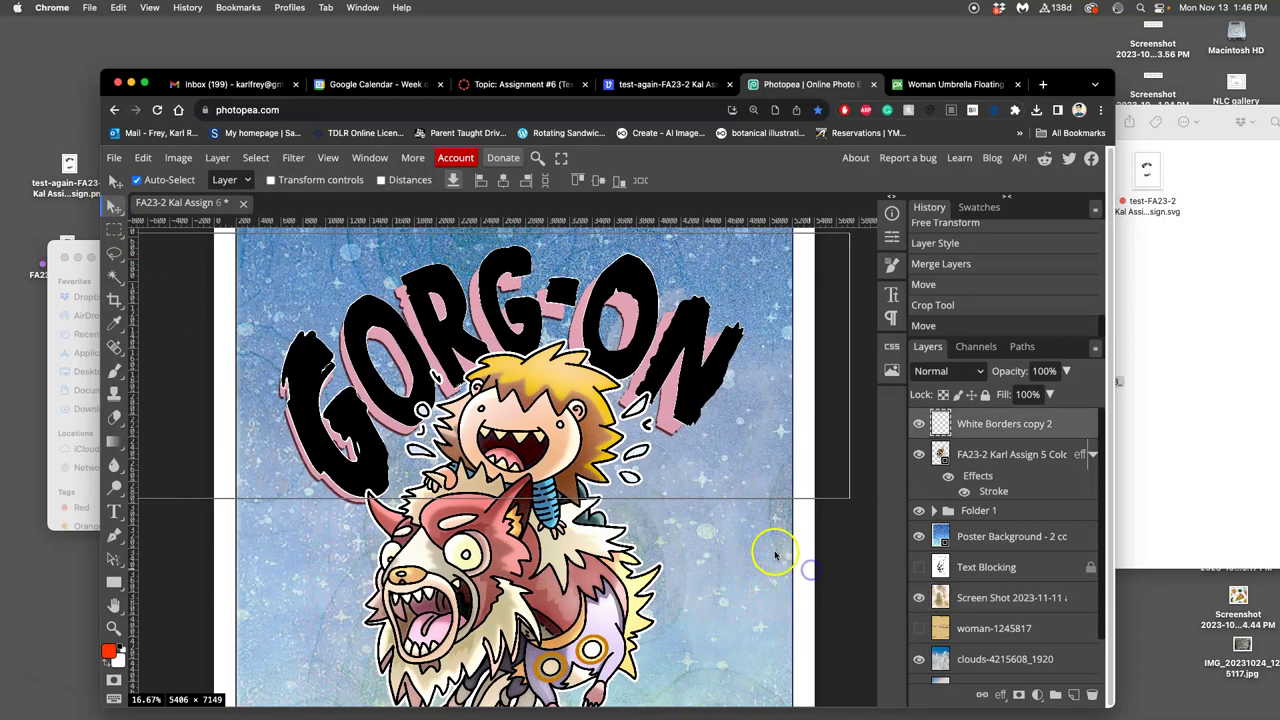
scroll(773, 545, down, 14)
scroll(749, 549, up, 16)
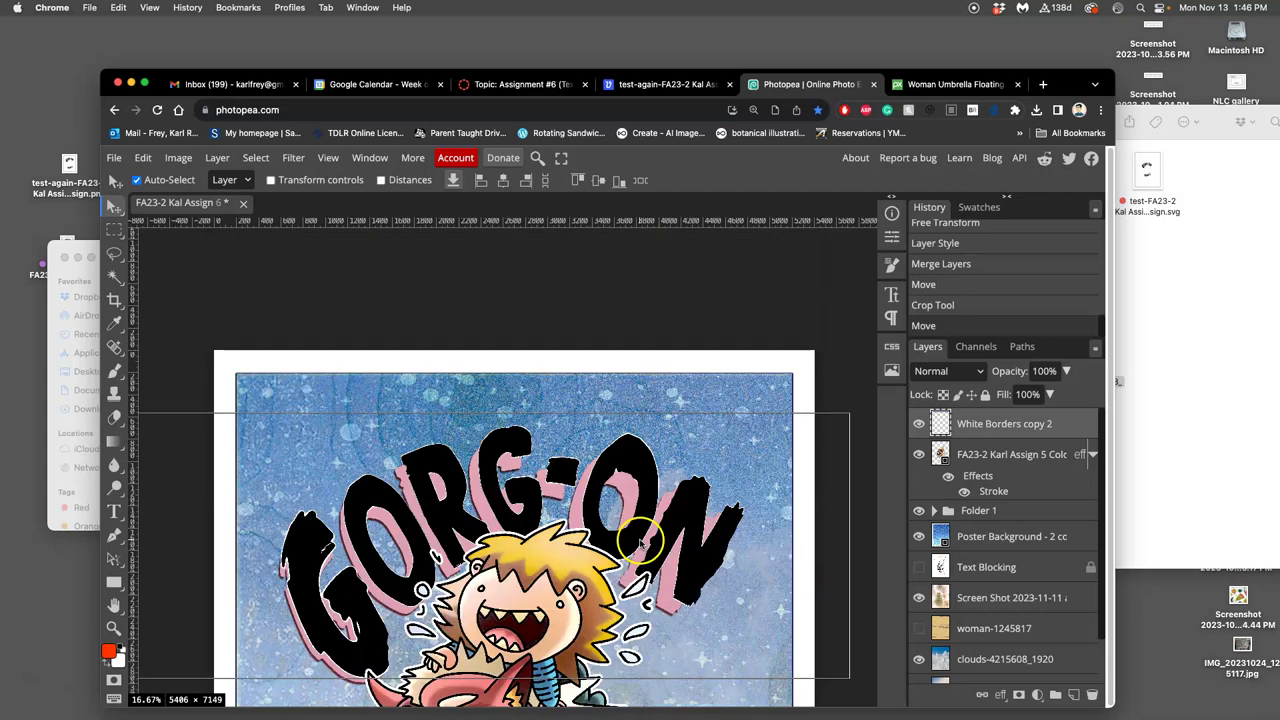
click(604, 277)
scroll(823, 408, left, 2)
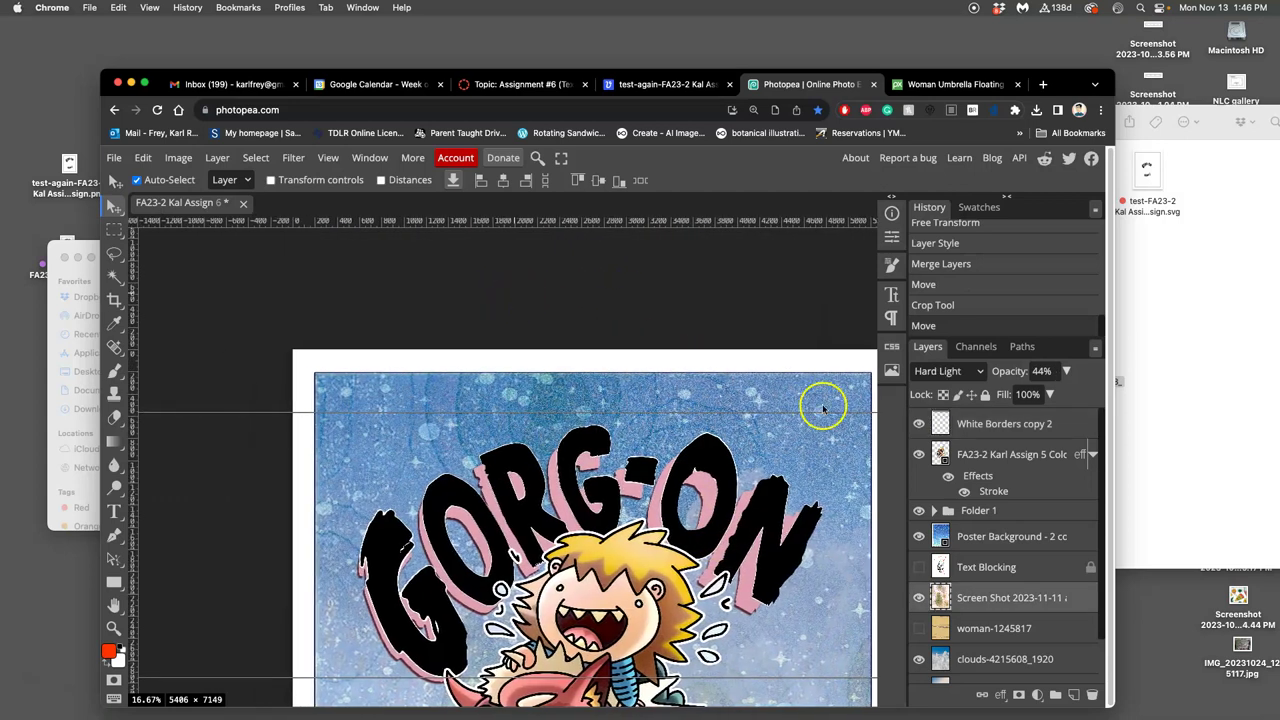
click(1000, 466)
click(993, 426)
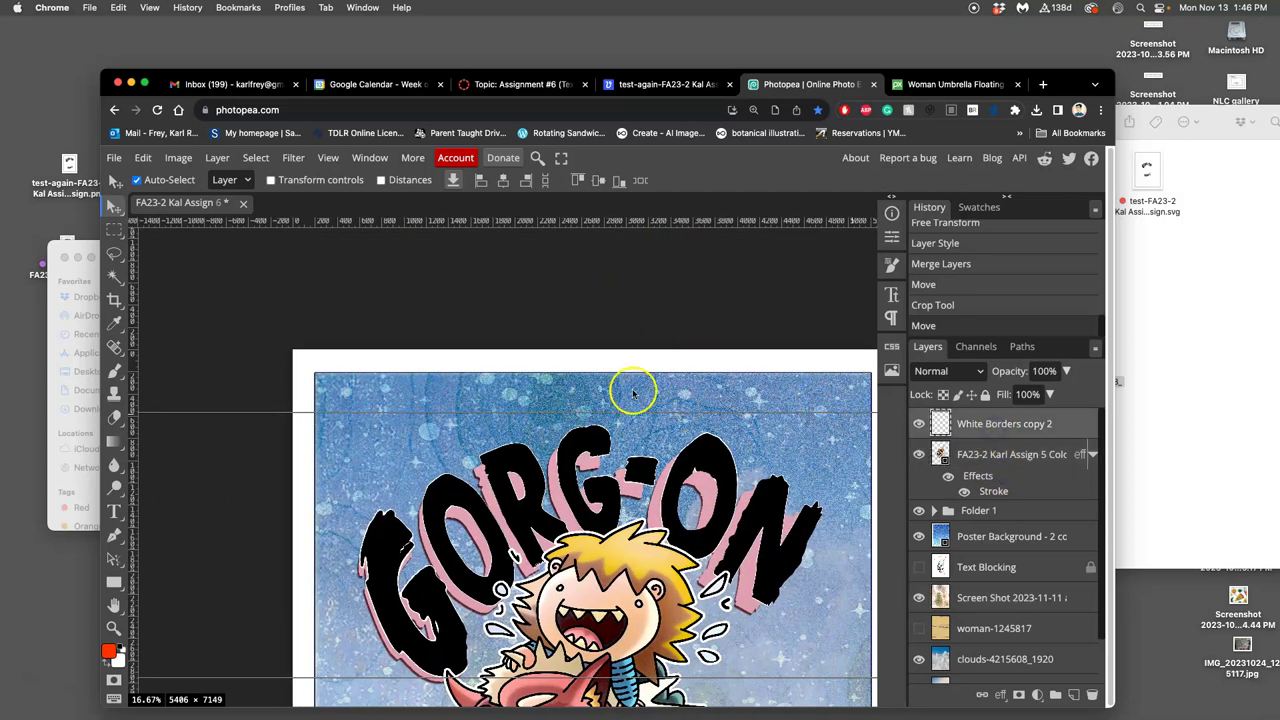
scroll(632, 393, down, 12)
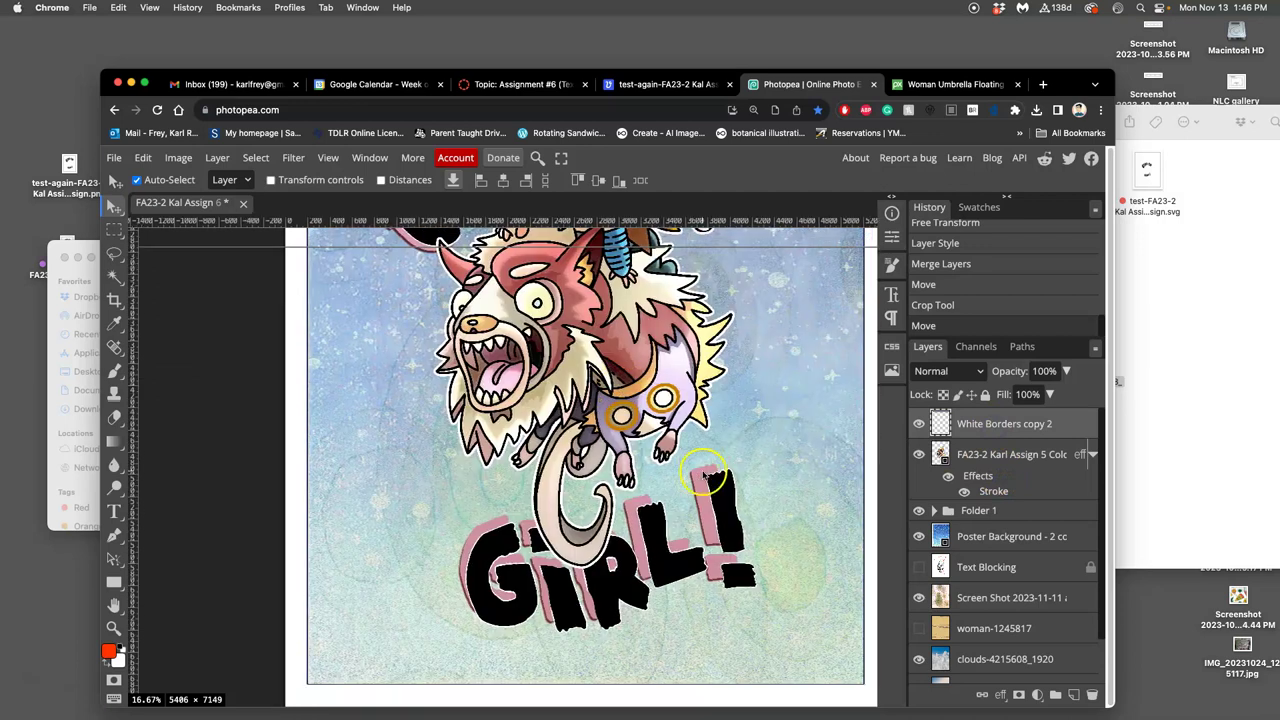
scroll(706, 477, right, 2)
Delete the woman-1245817 photo layer, then delete and restore the clouds layer.
click(990, 628)
key(Delete)
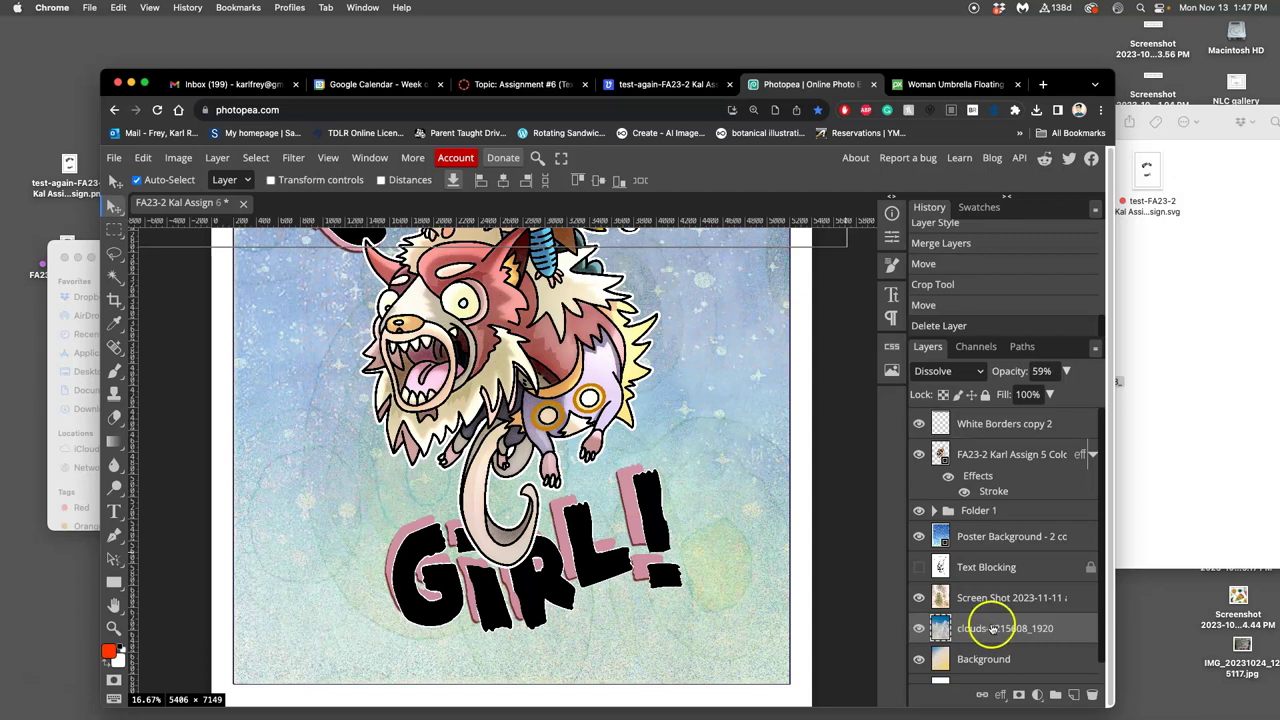
key(Delete)
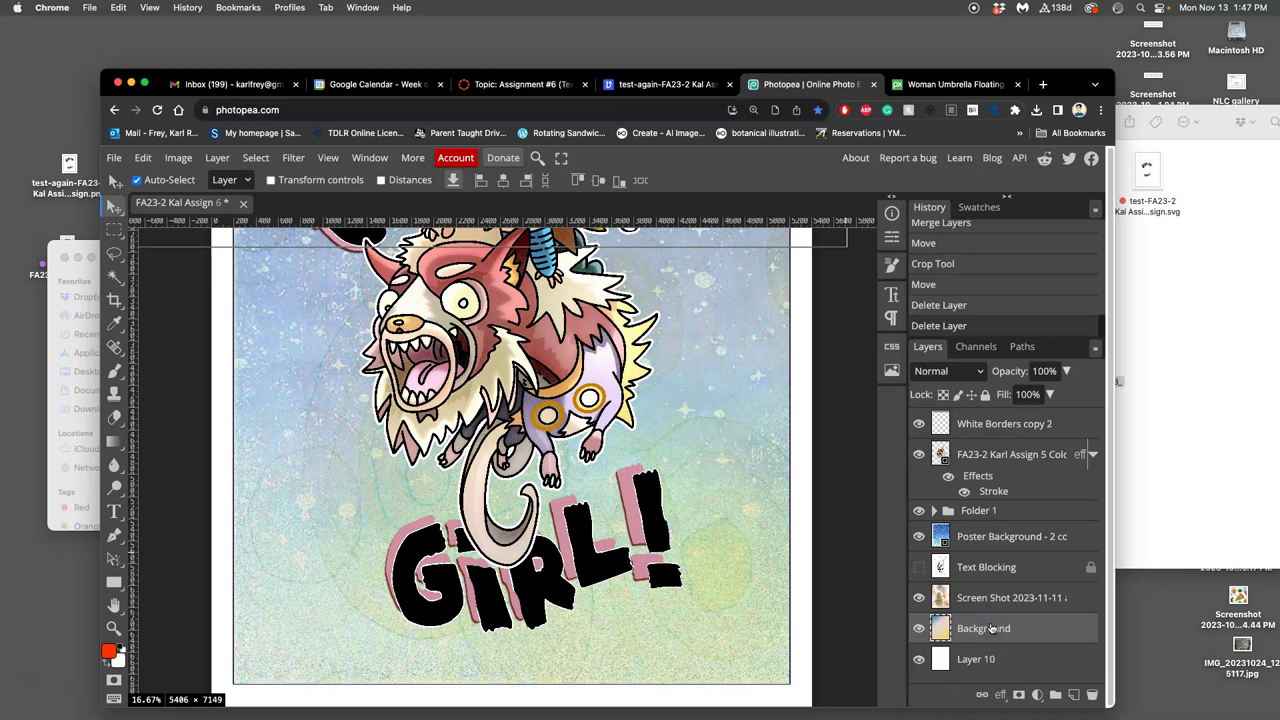
key(super+z)
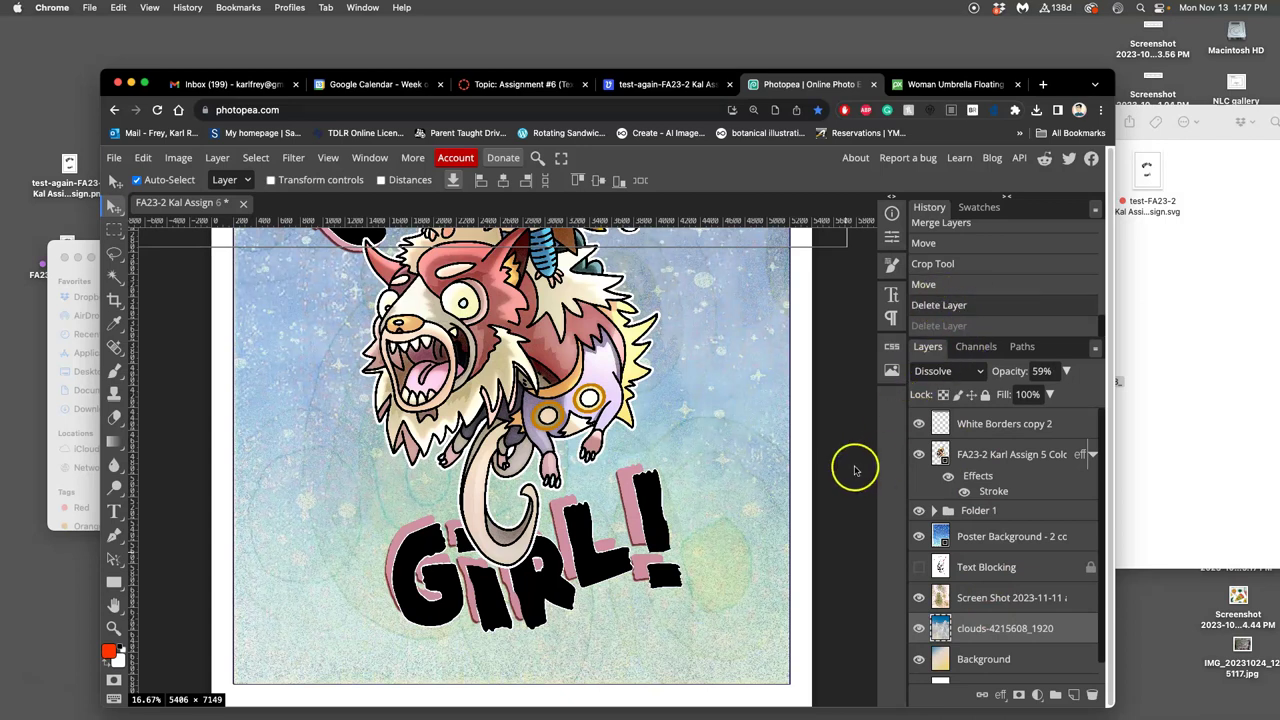
Show the Text Blocking sketch, zoom out, and drop the rectangular selection.
click(919, 567)
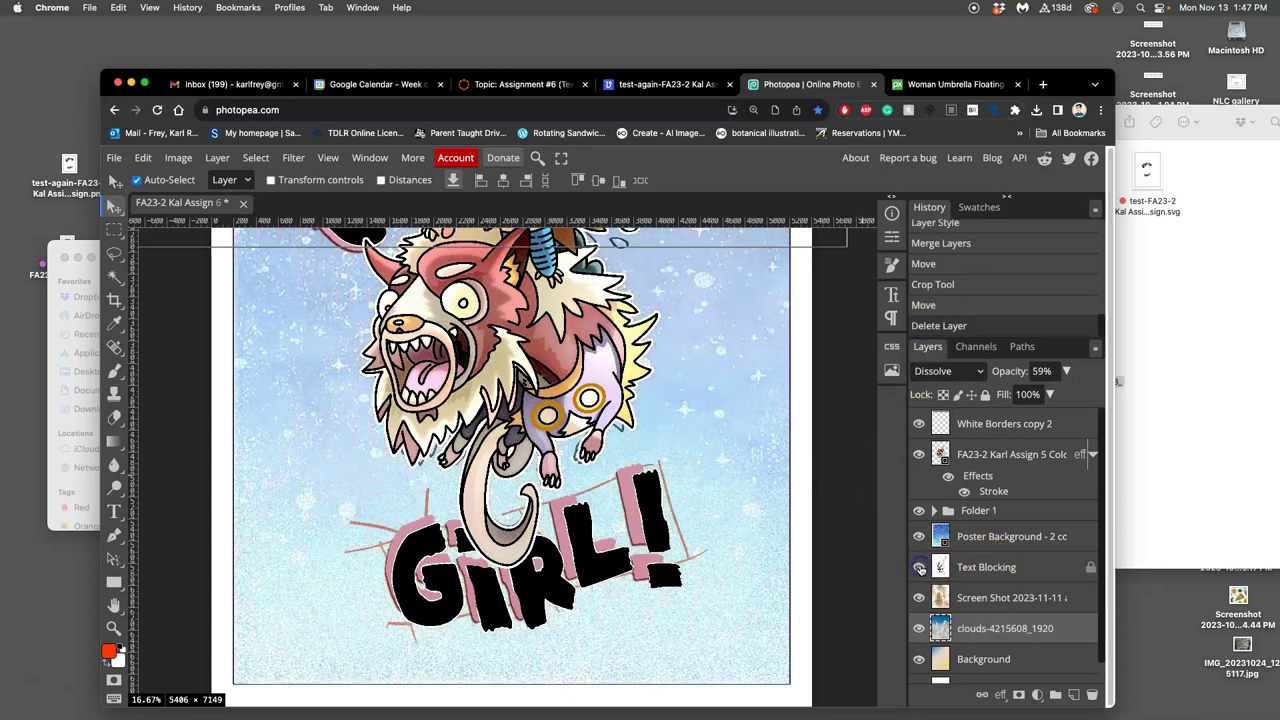
key(super+minus)
key(super+minus)
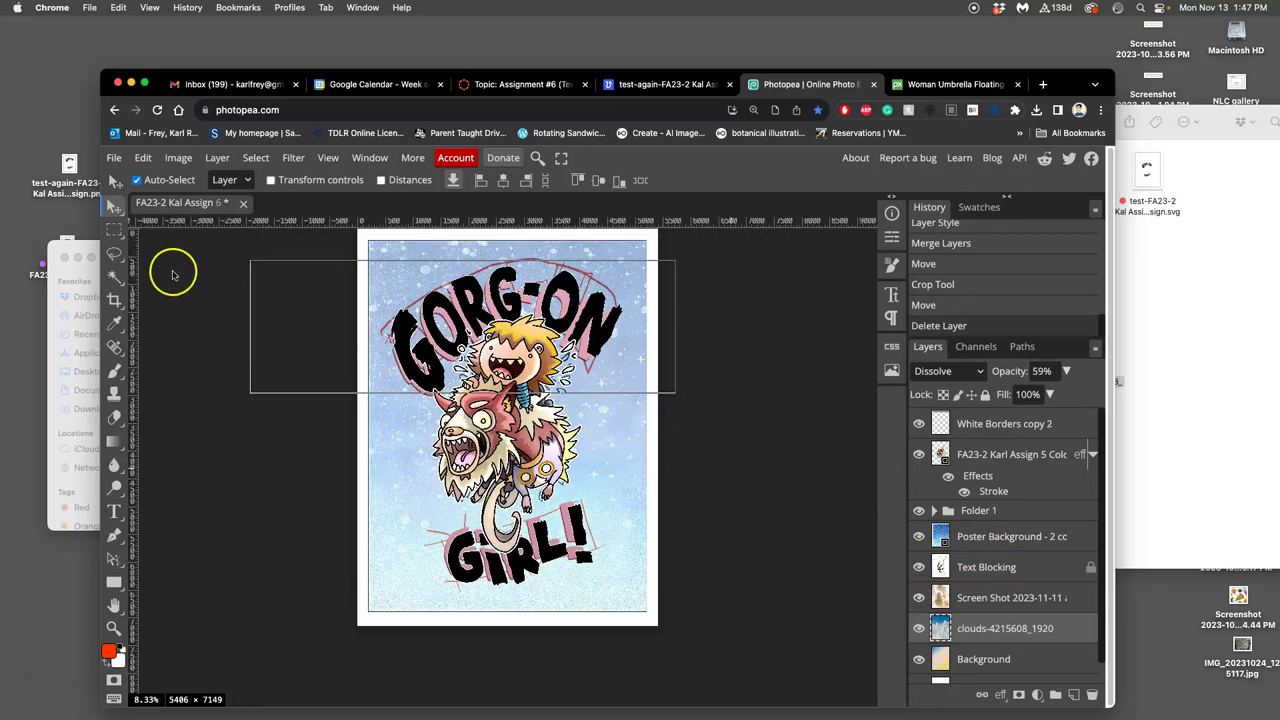
click(114, 254)
click(196, 272)
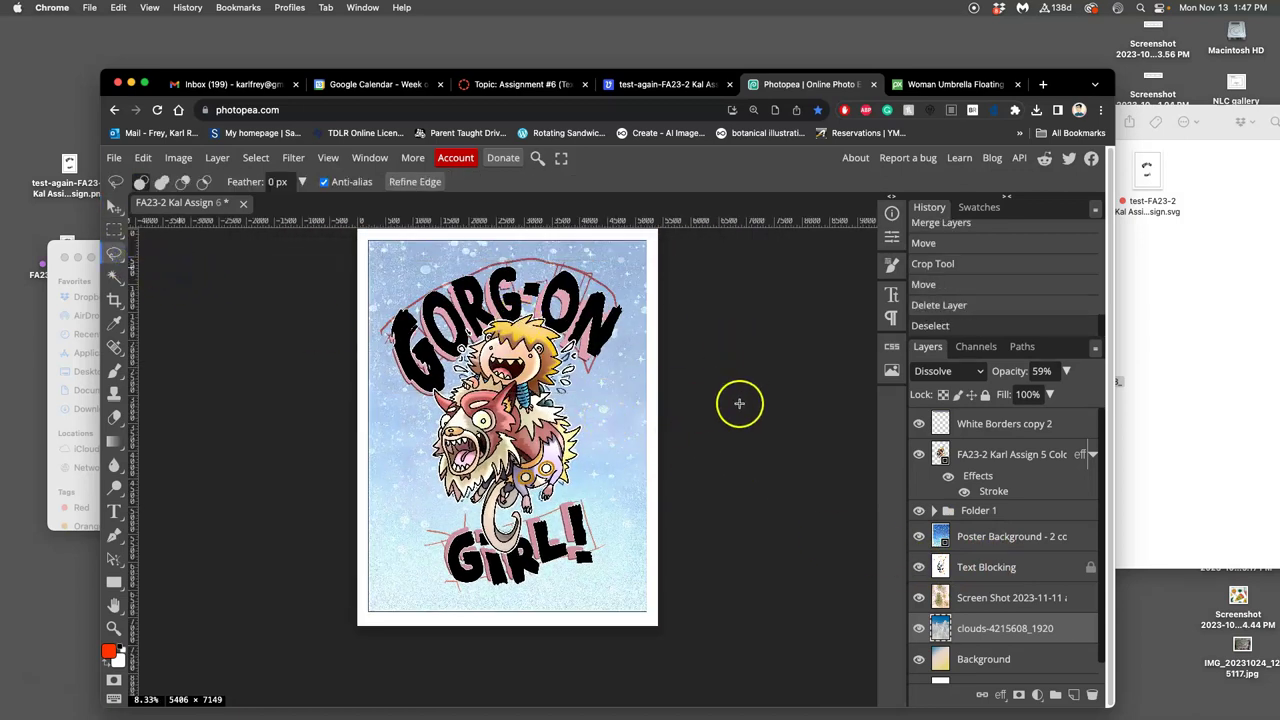
scroll(739, 403, up, 1)
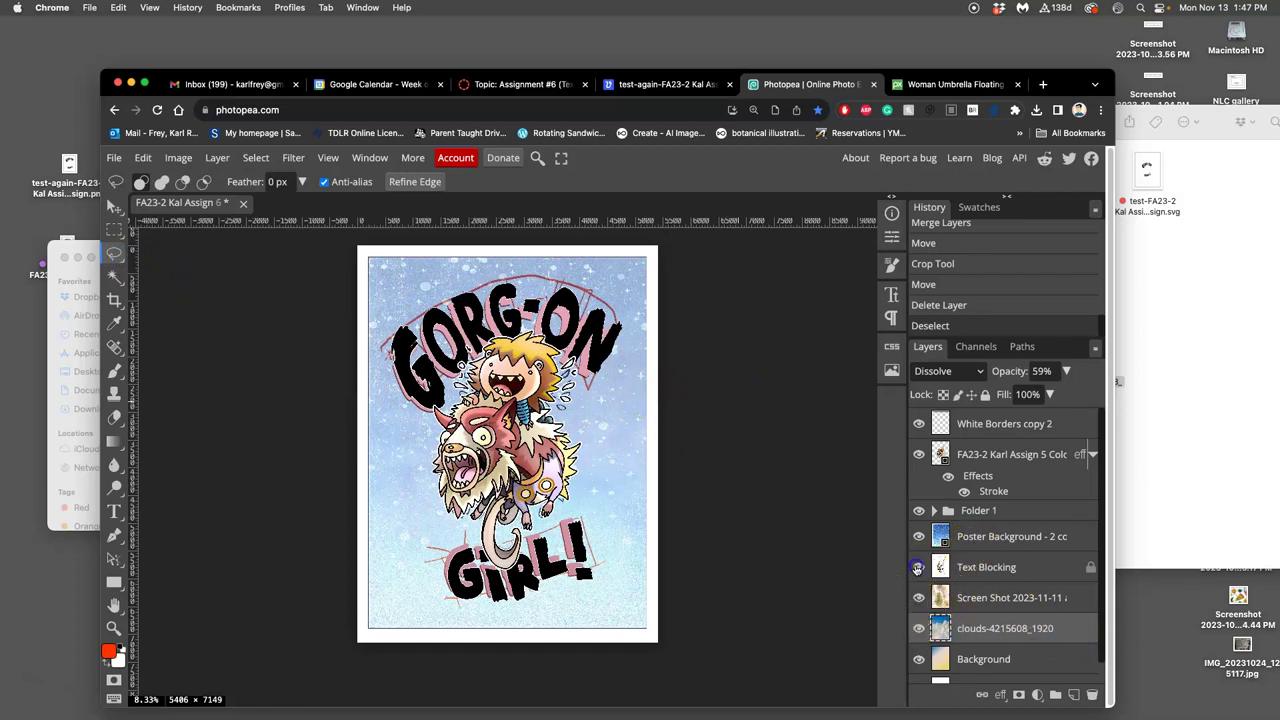
Hide Text Blocking again and toggle the GORG-ON GIRL! lettering folder off and on.
click(917, 567)
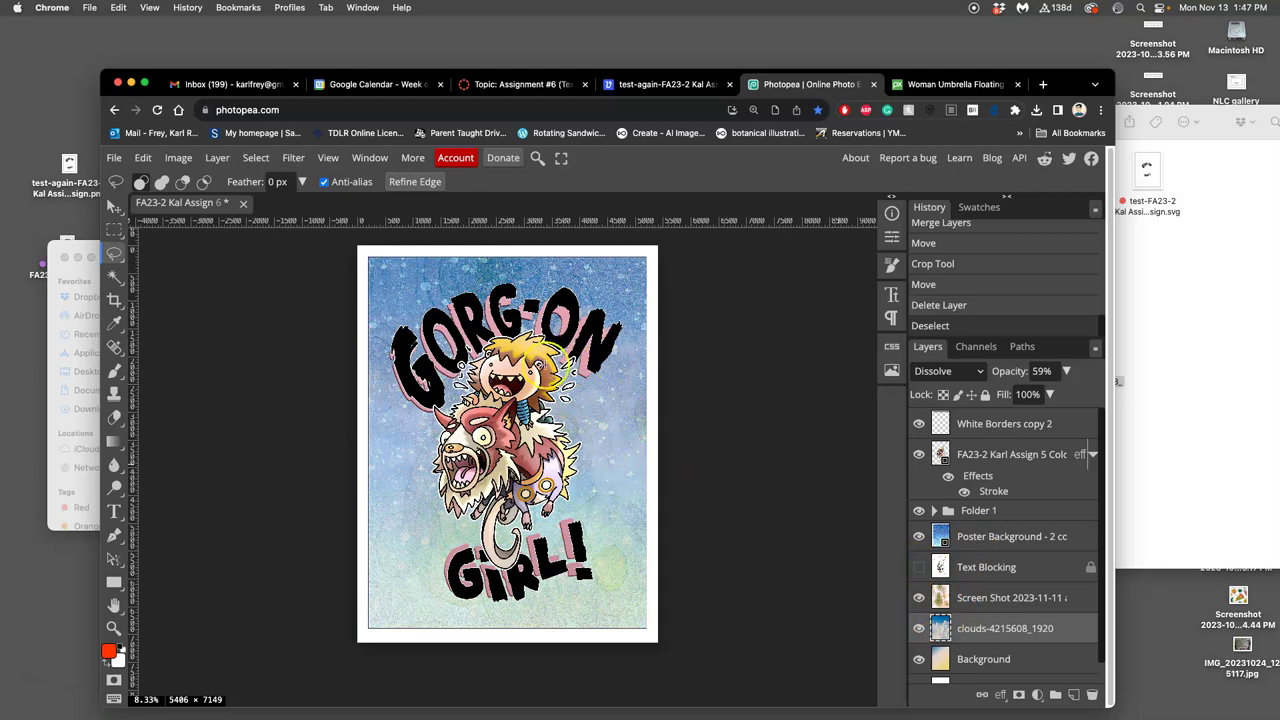
scroll(575, 368, right, 1)
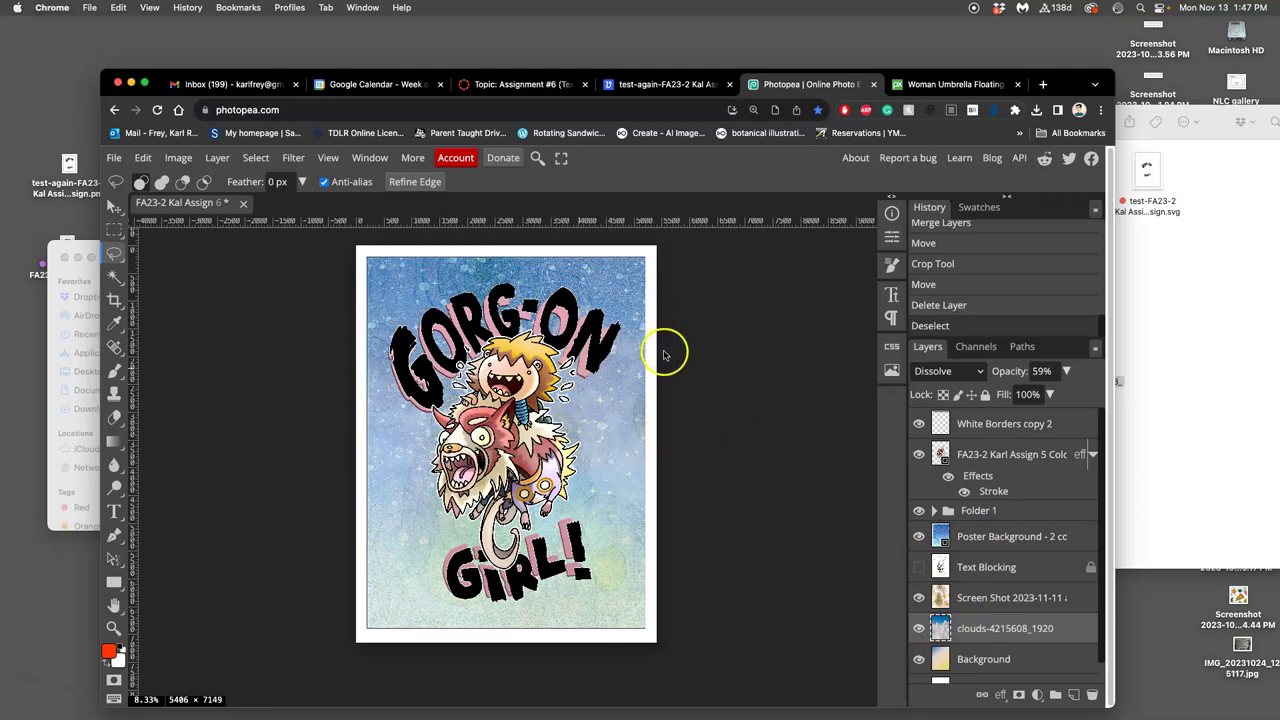
scroll(823, 443, up, 5)
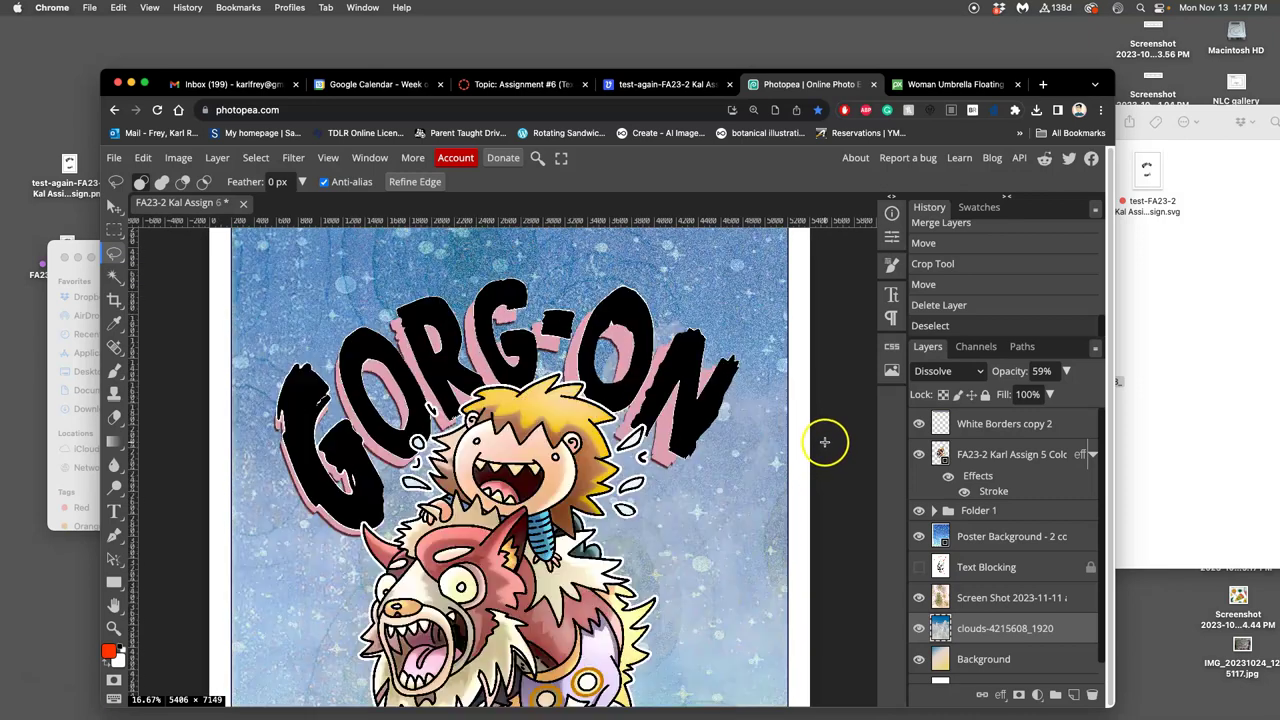
scroll(824, 442, up, 3)
scroll(714, 429, down, 2)
scroll(749, 434, down, 1)
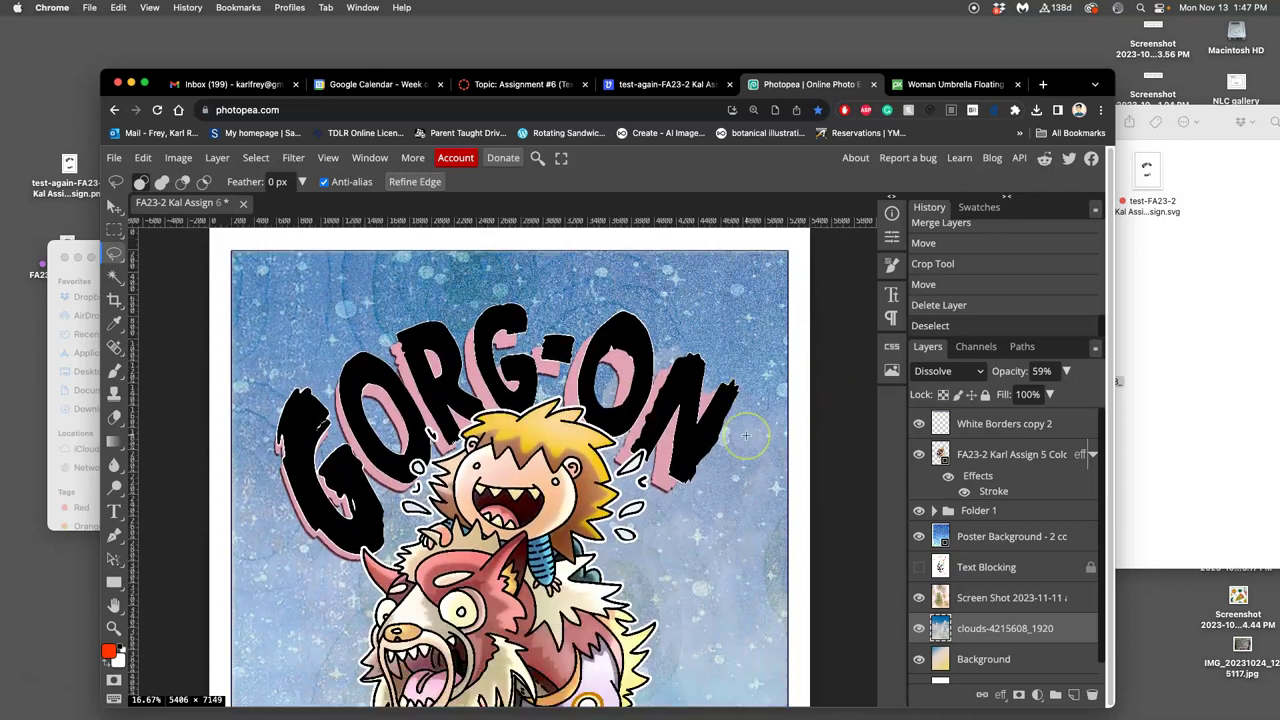
scroll(745, 435, down, 7)
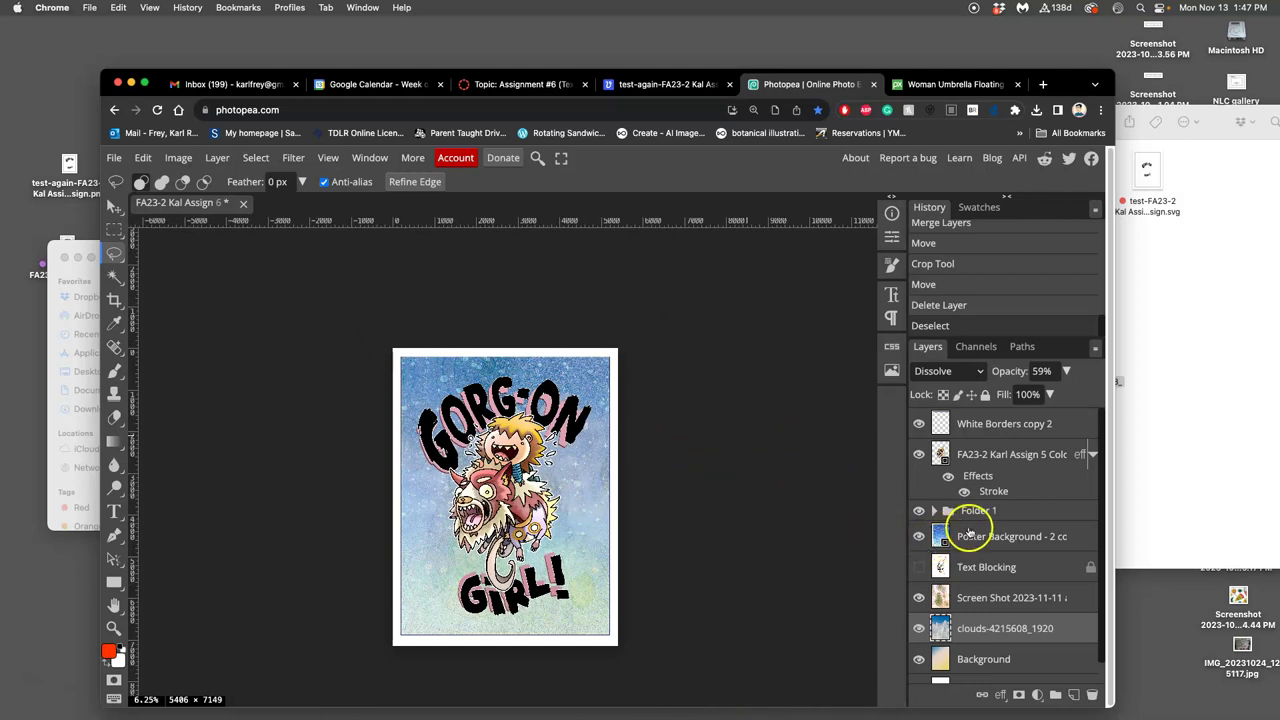
click(919, 511)
click(920, 512)
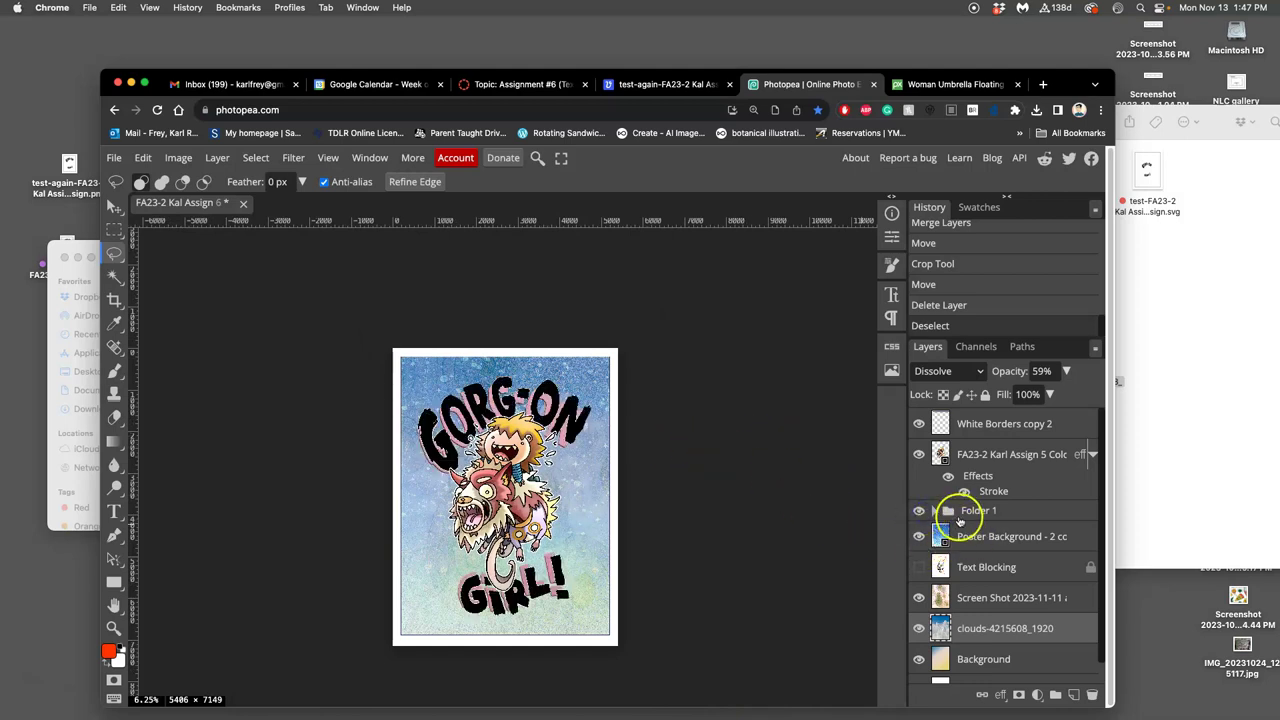
click(970, 537)
Rename the lettering folder Type and move Text Blocking below Background.
click(968, 512)
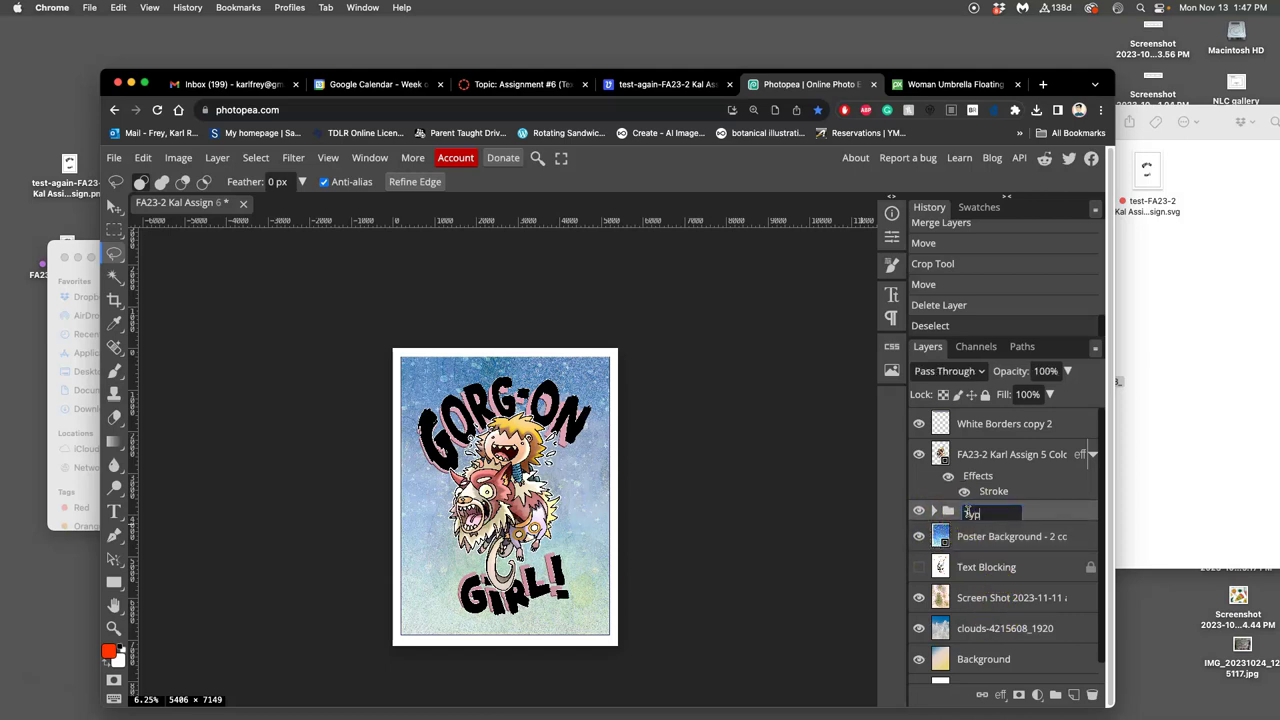
key(Return)
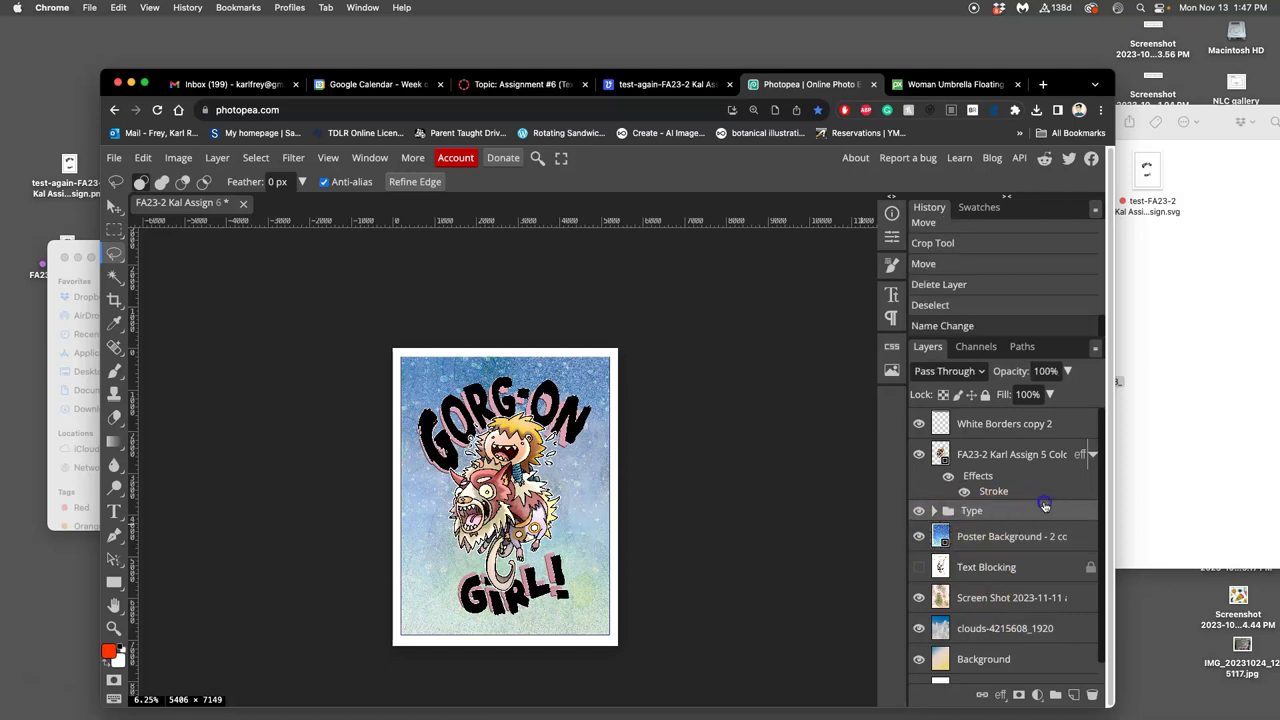
click(950, 536)
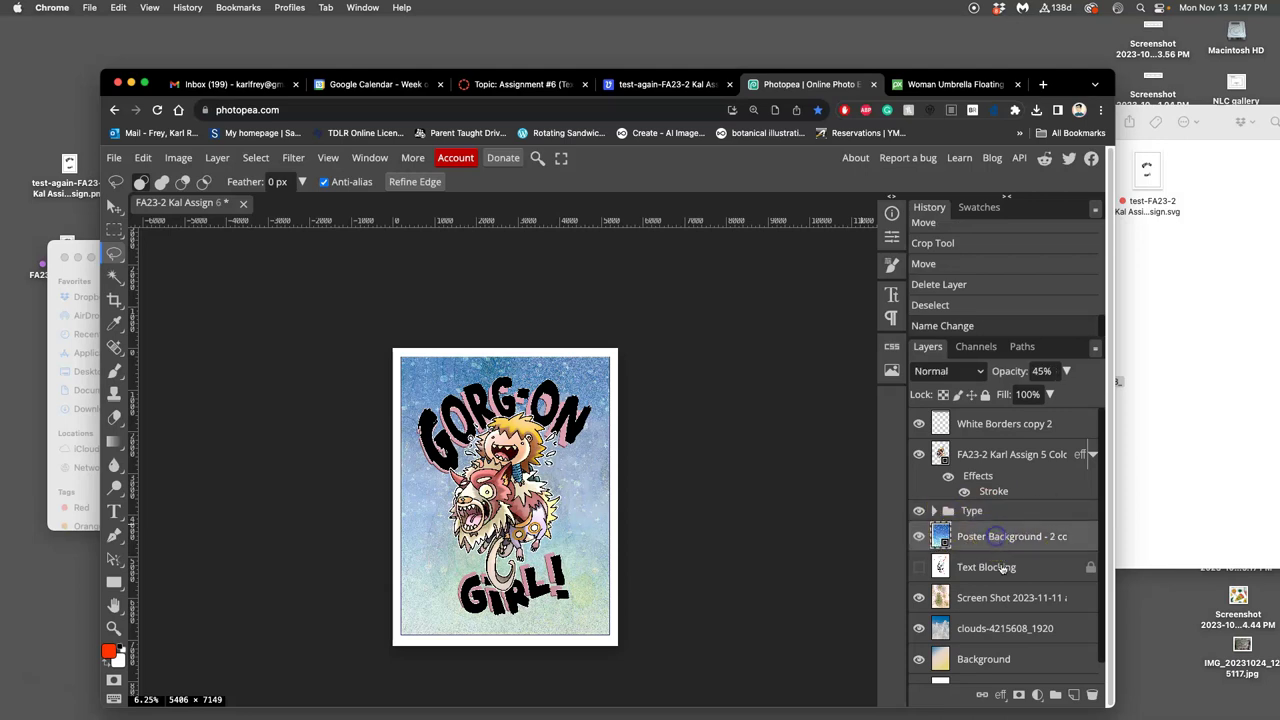
scroll(1008, 600, down, 1)
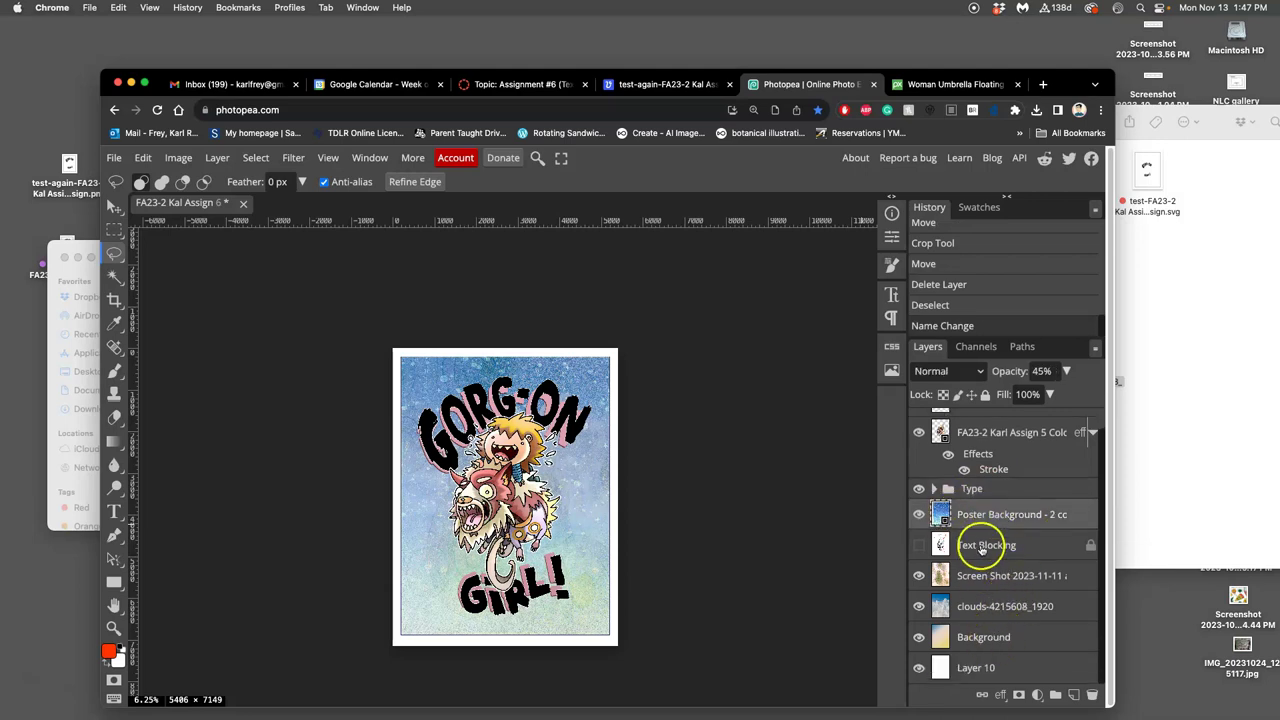
drag(981, 548, 985, 652)
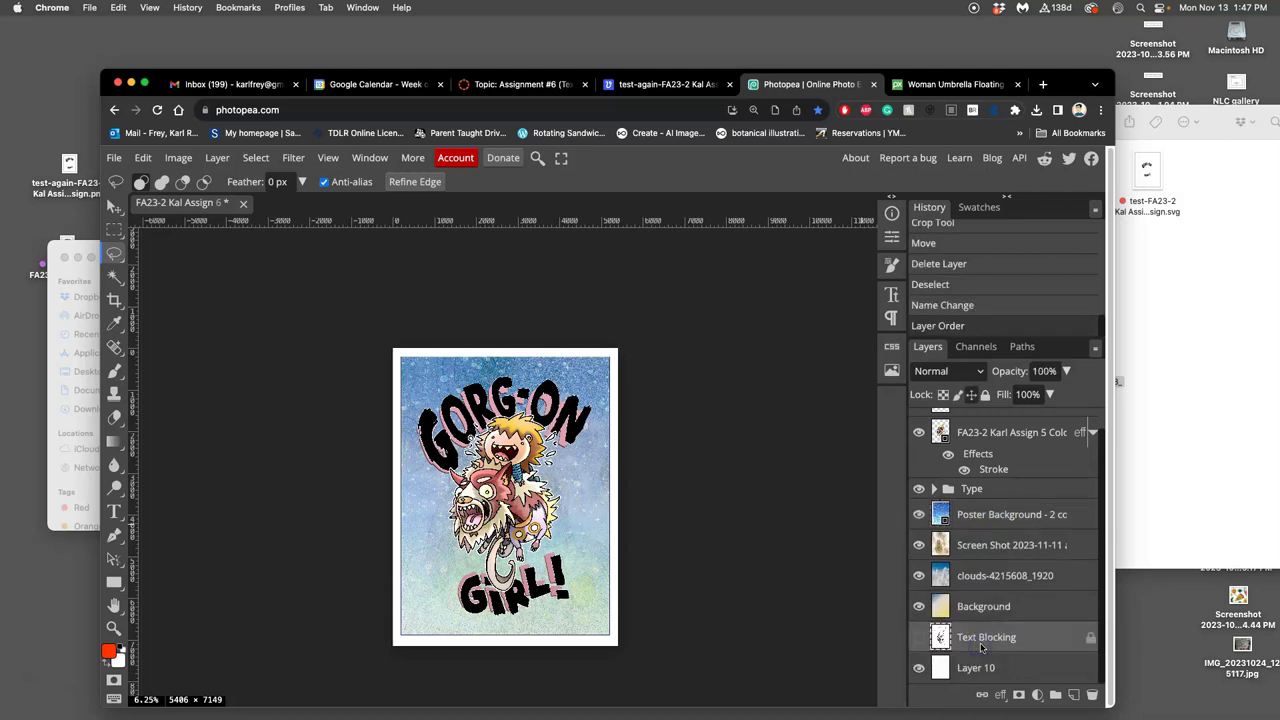
Group the background layers into a folder named Background.
shift+click(975, 520)
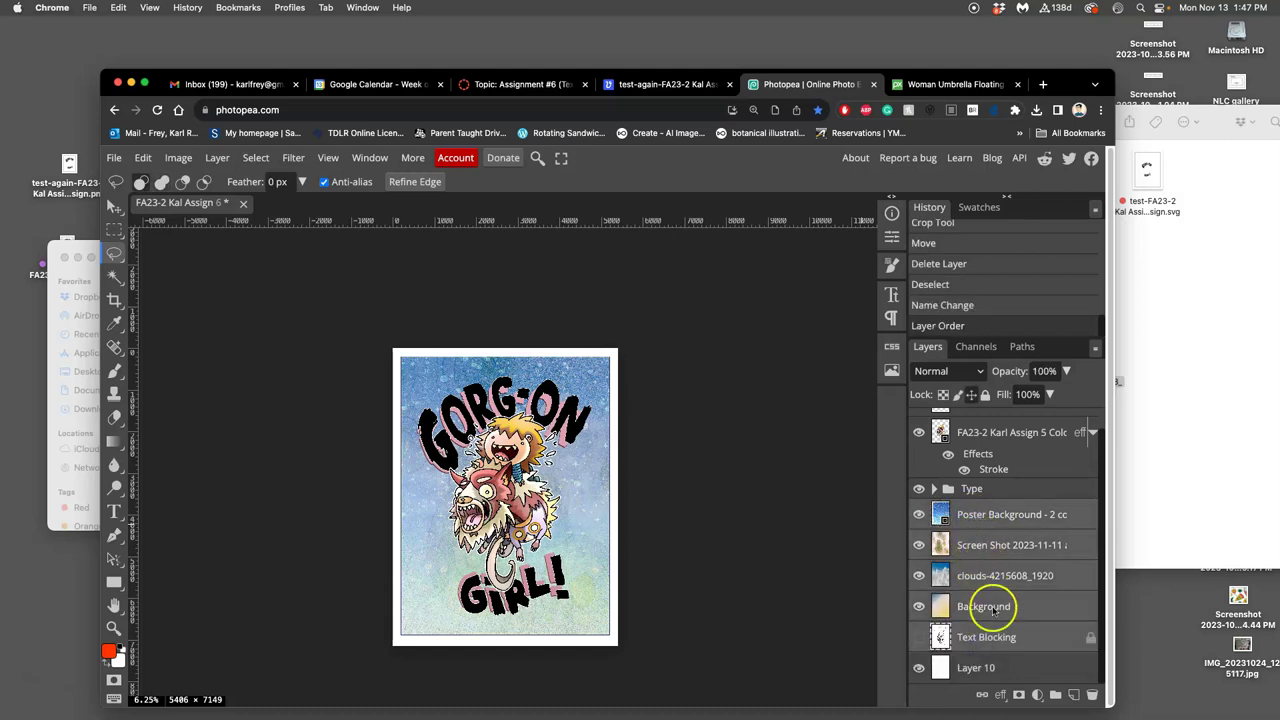
click(1055, 694)
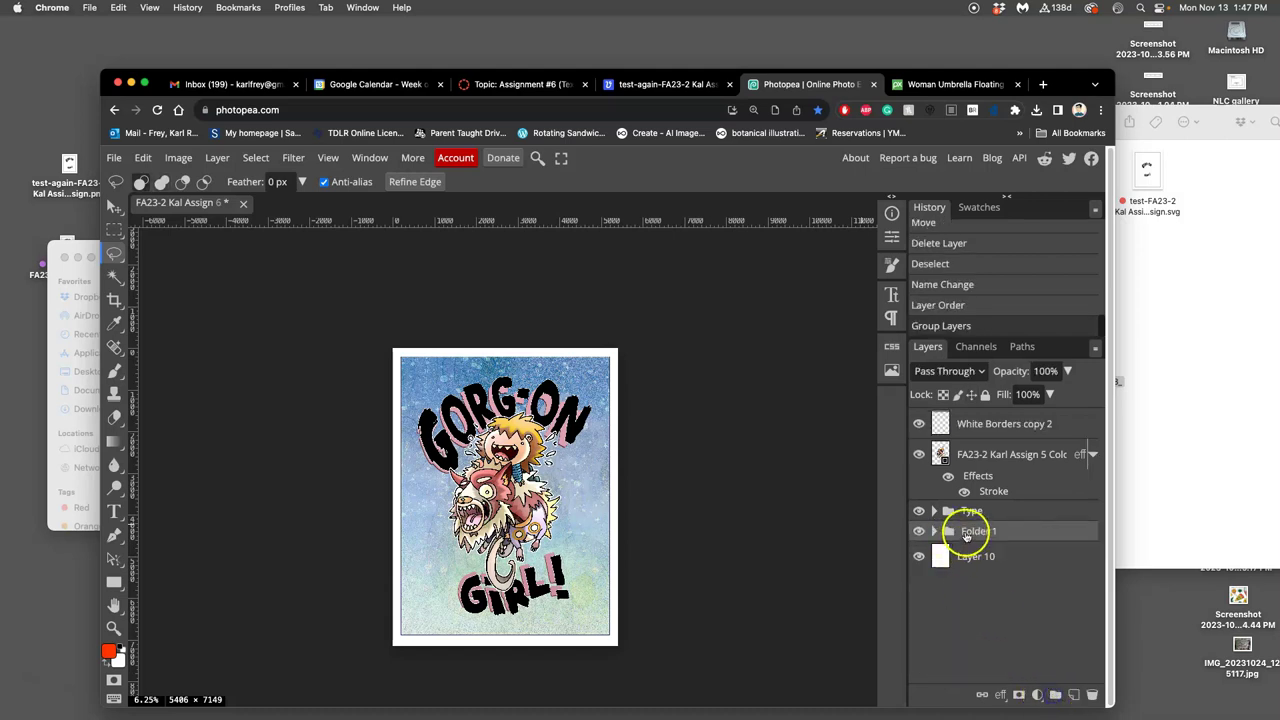
double_click(968, 533)
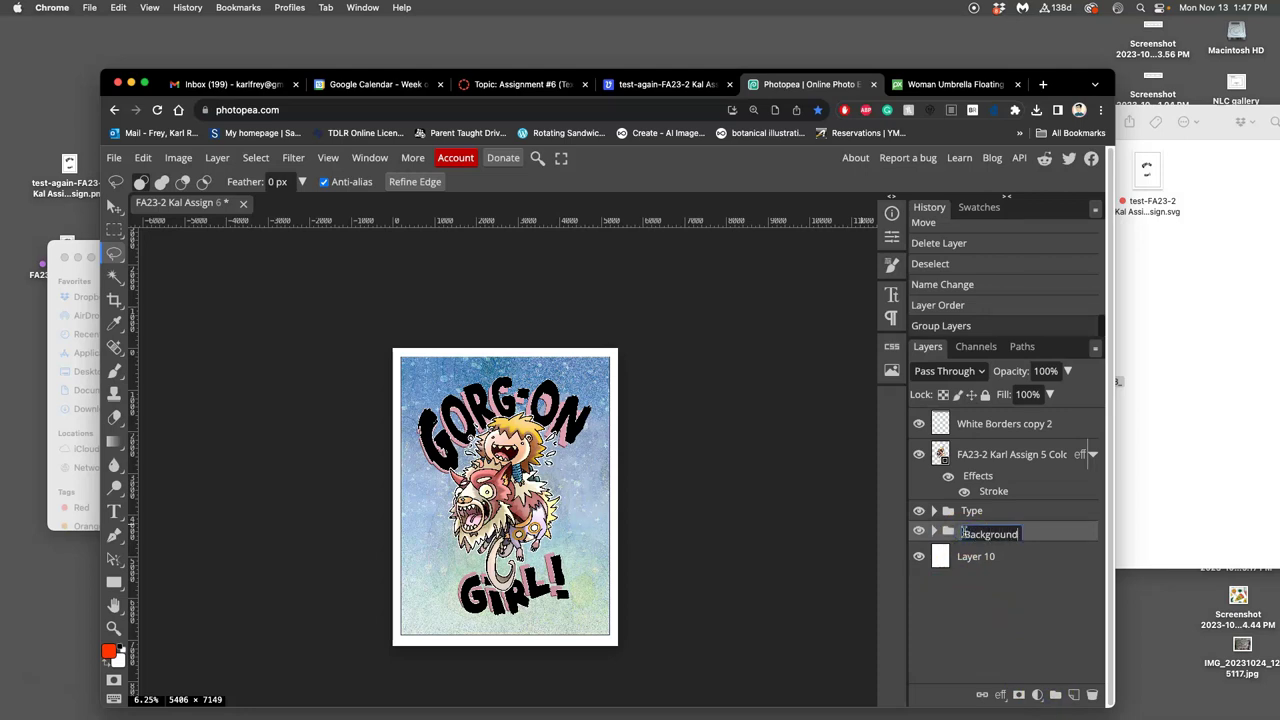
click(1035, 537)
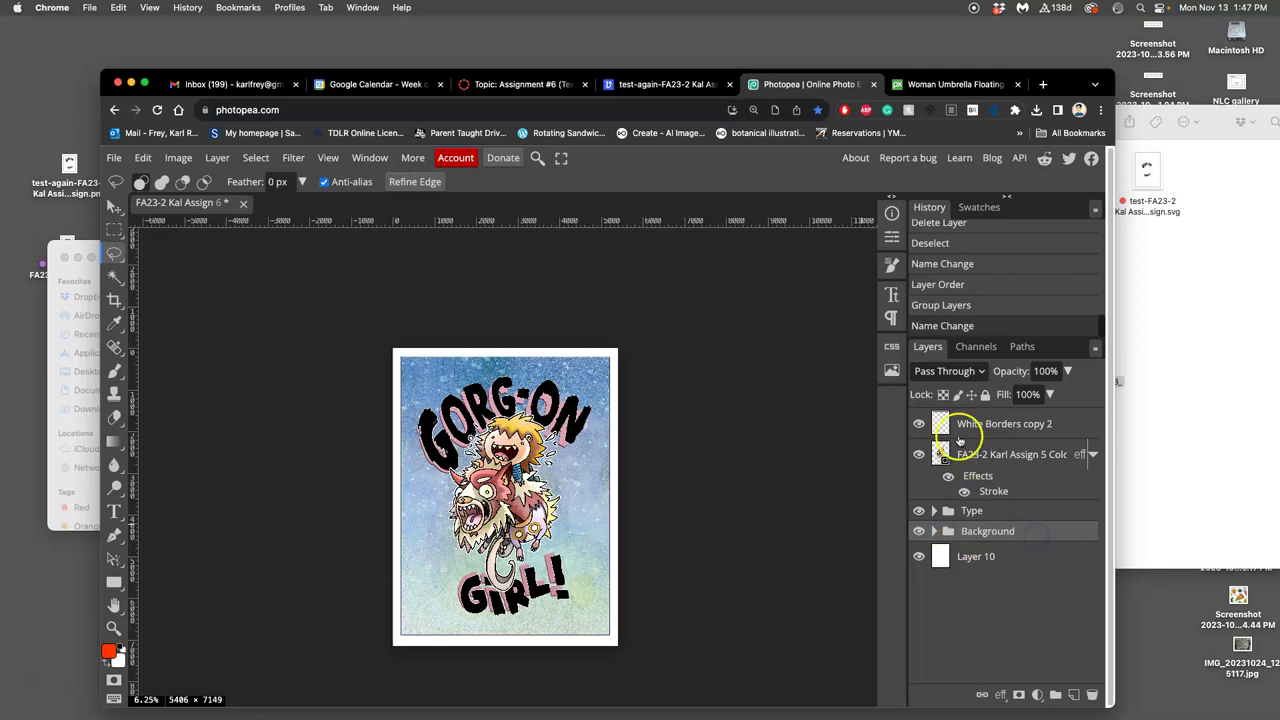
Toggle the white border layer off and on twice to compare the look.
click(919, 427)
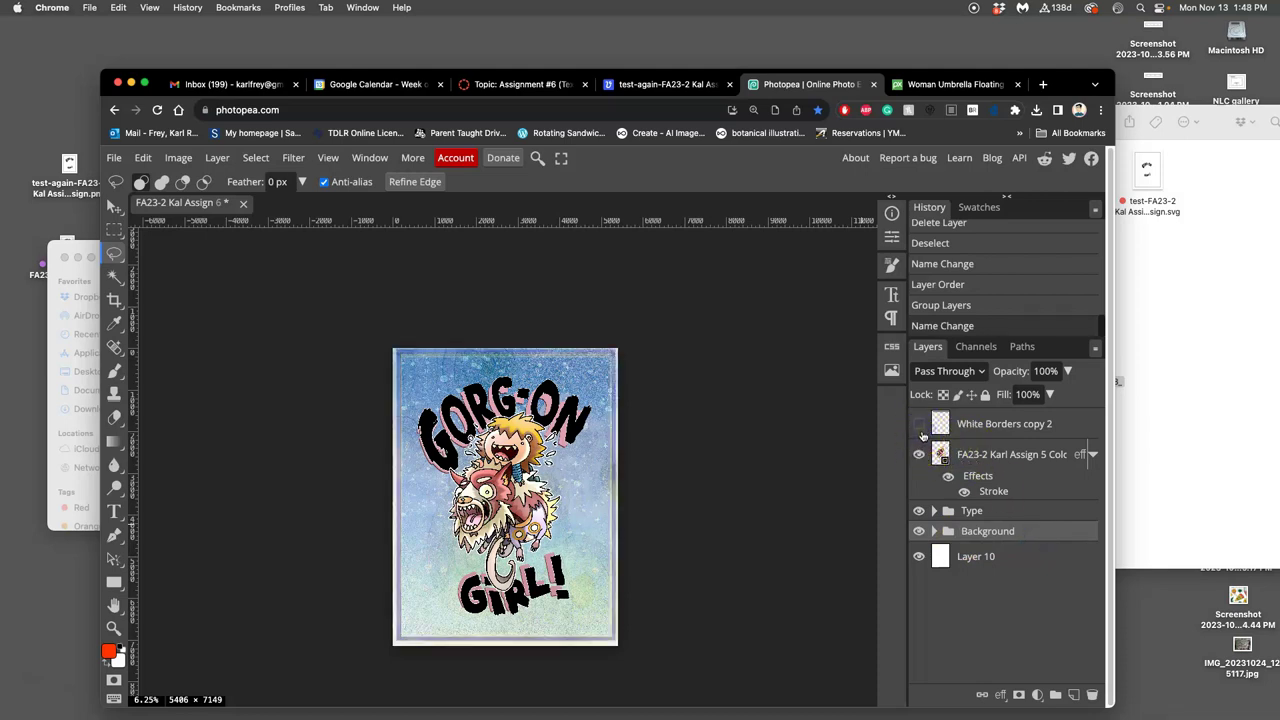
click(920, 428)
click(919, 427)
click(919, 427)
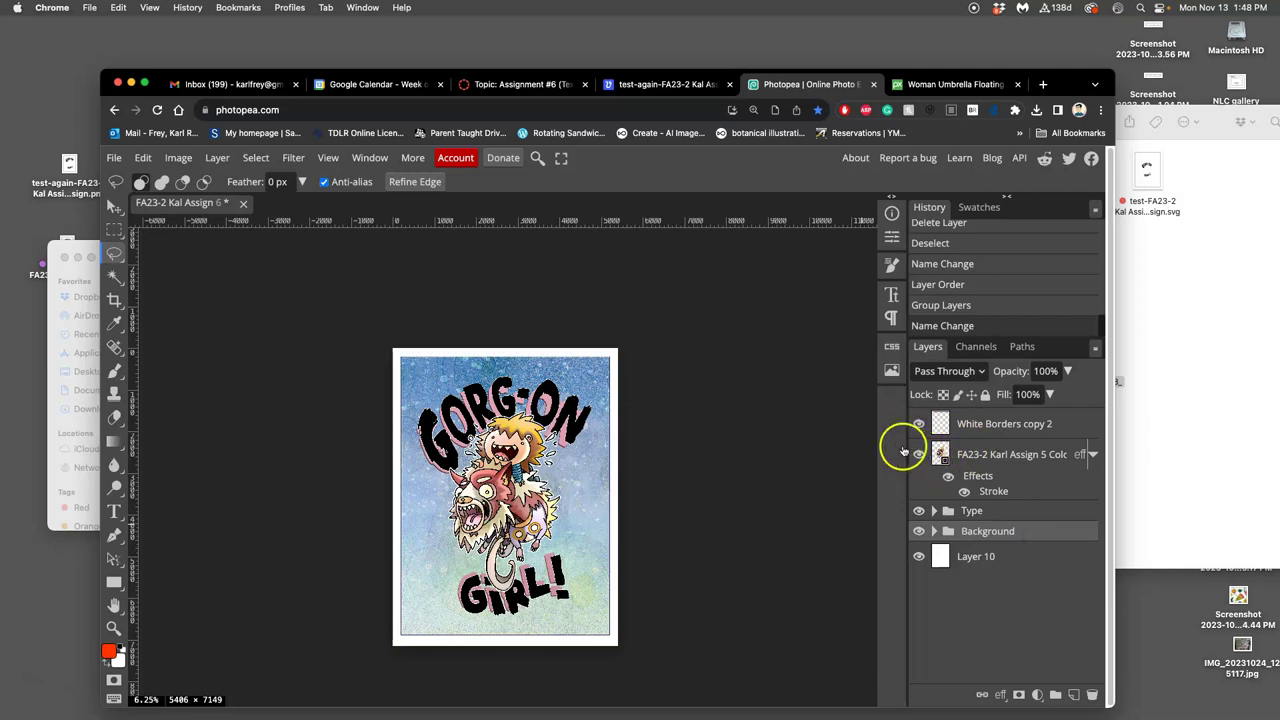
Zoom the canvas out from 50% to 8.33% so the whole 5406 × 7149 poster fits.
key(super+equal)
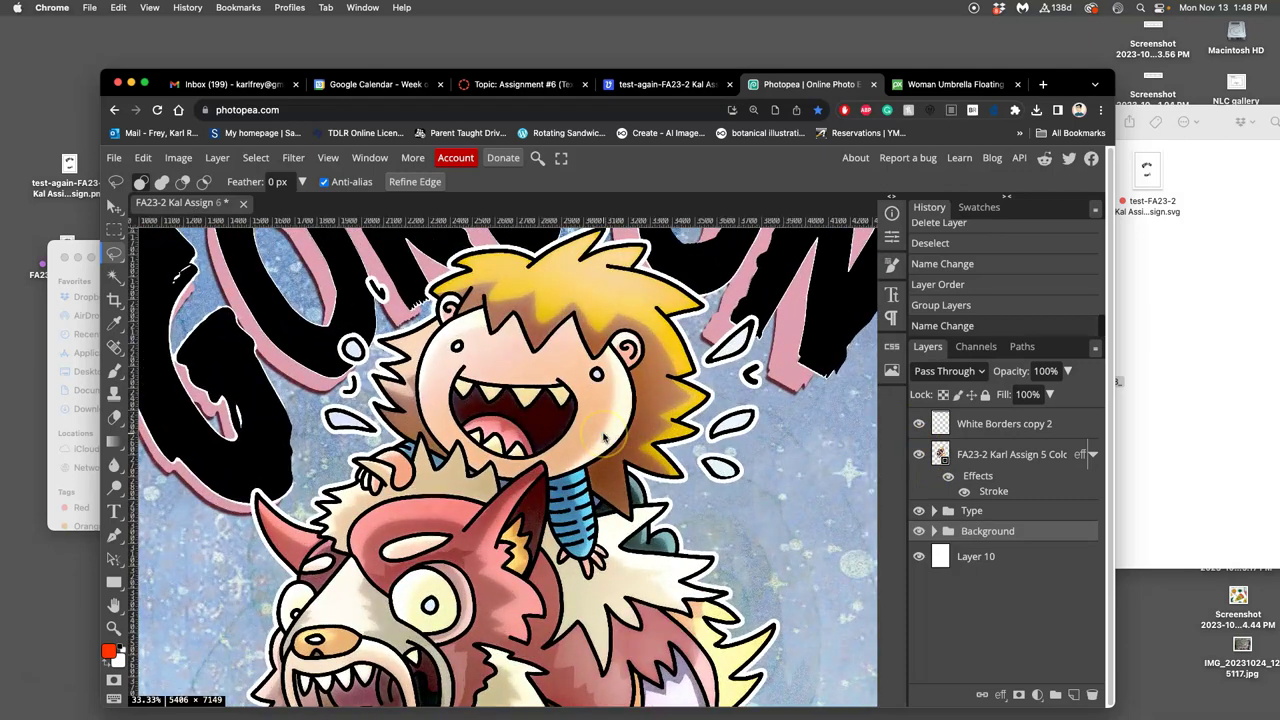
scroll(604, 437, up, 1)
scroll(607, 437, down, 2)
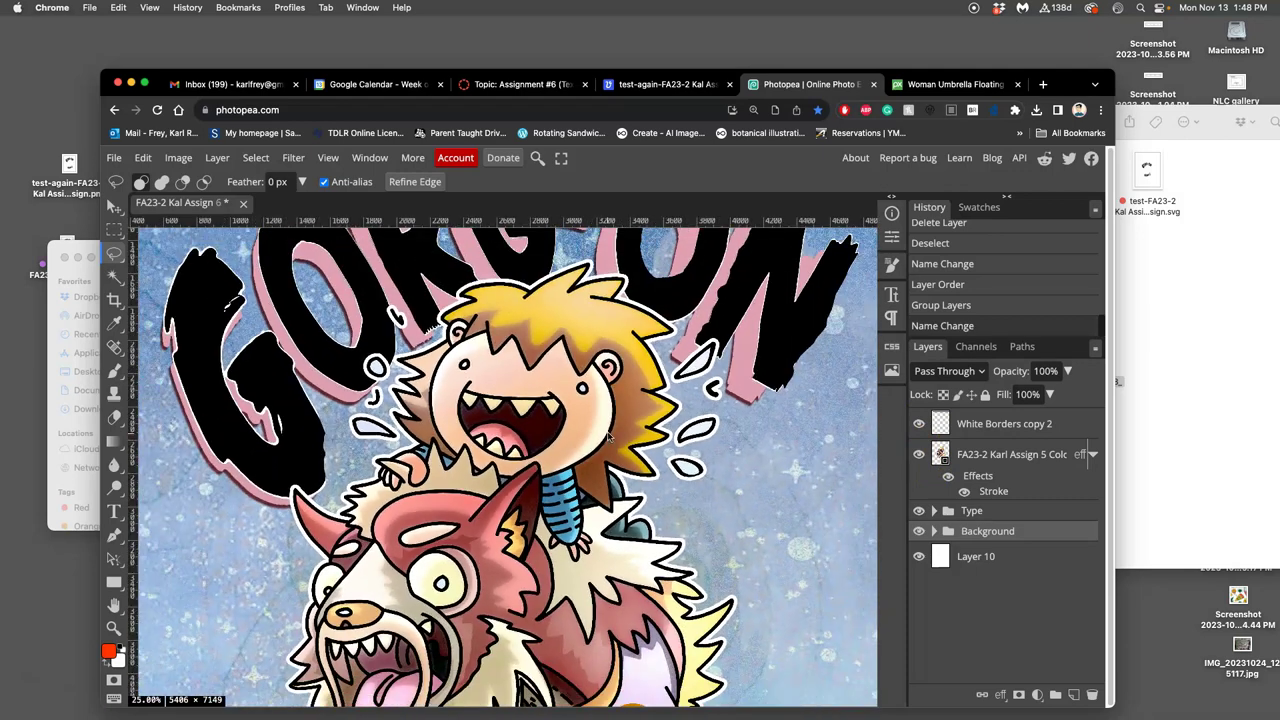
scroll(612, 427, down, 3)
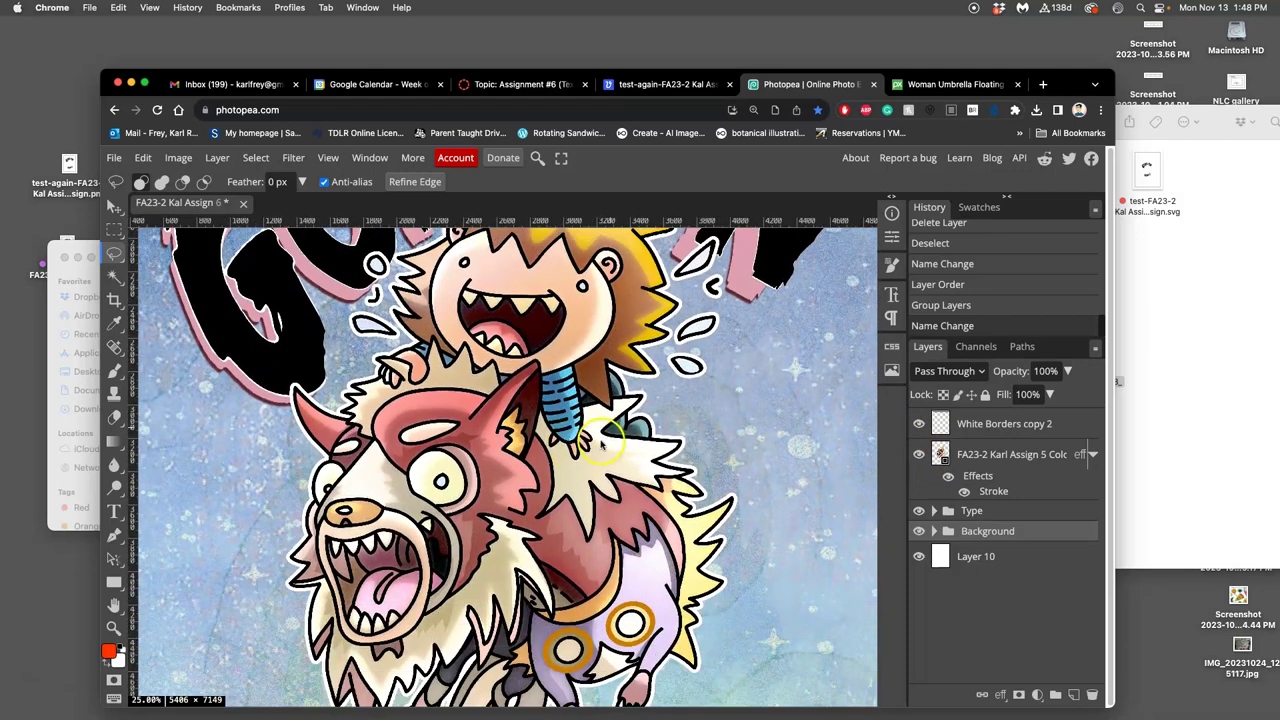
scroll(603, 440, down, 3)
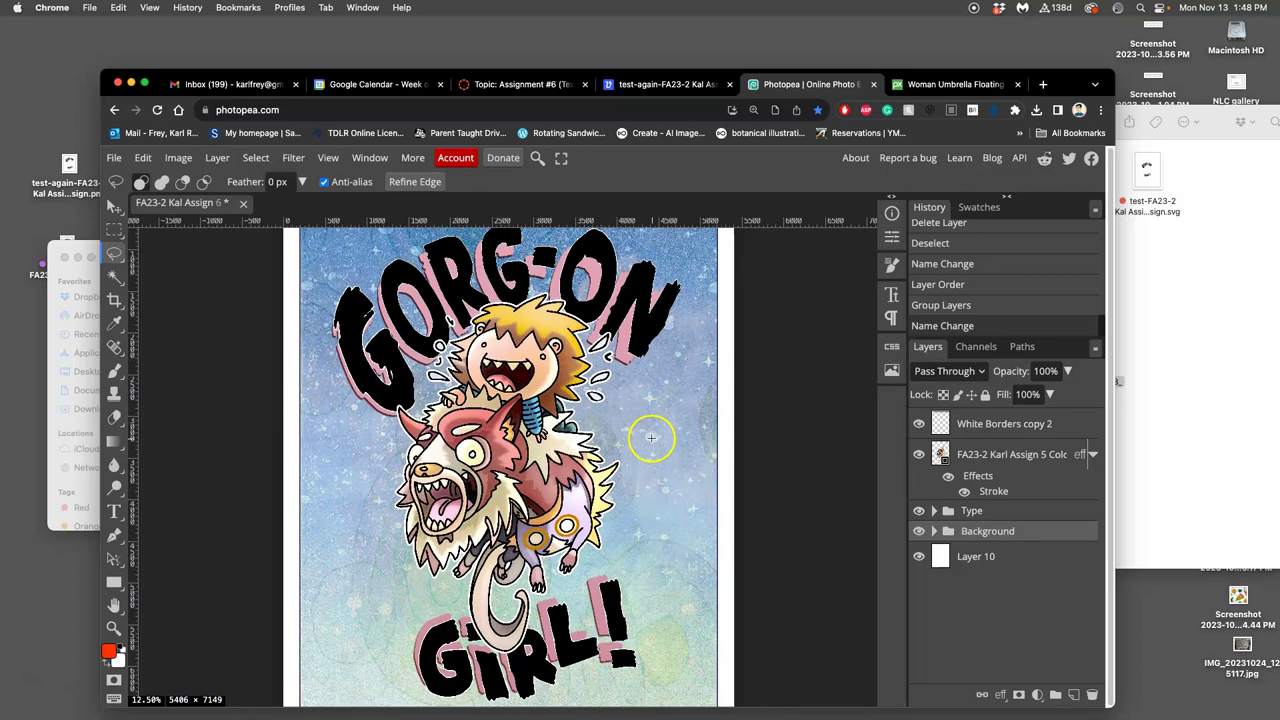
scroll(651, 437, down, 1)
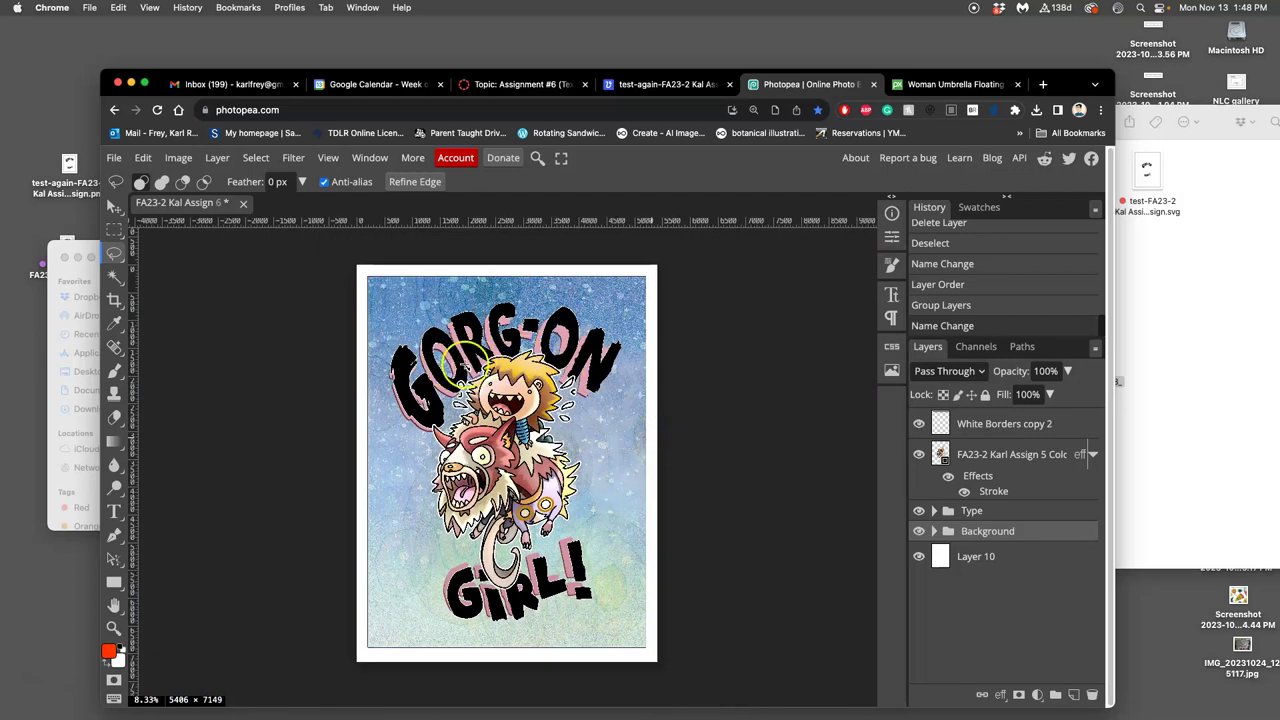
Expand the Type group and move the Assign-6 Finder window aside.
click(934, 511)
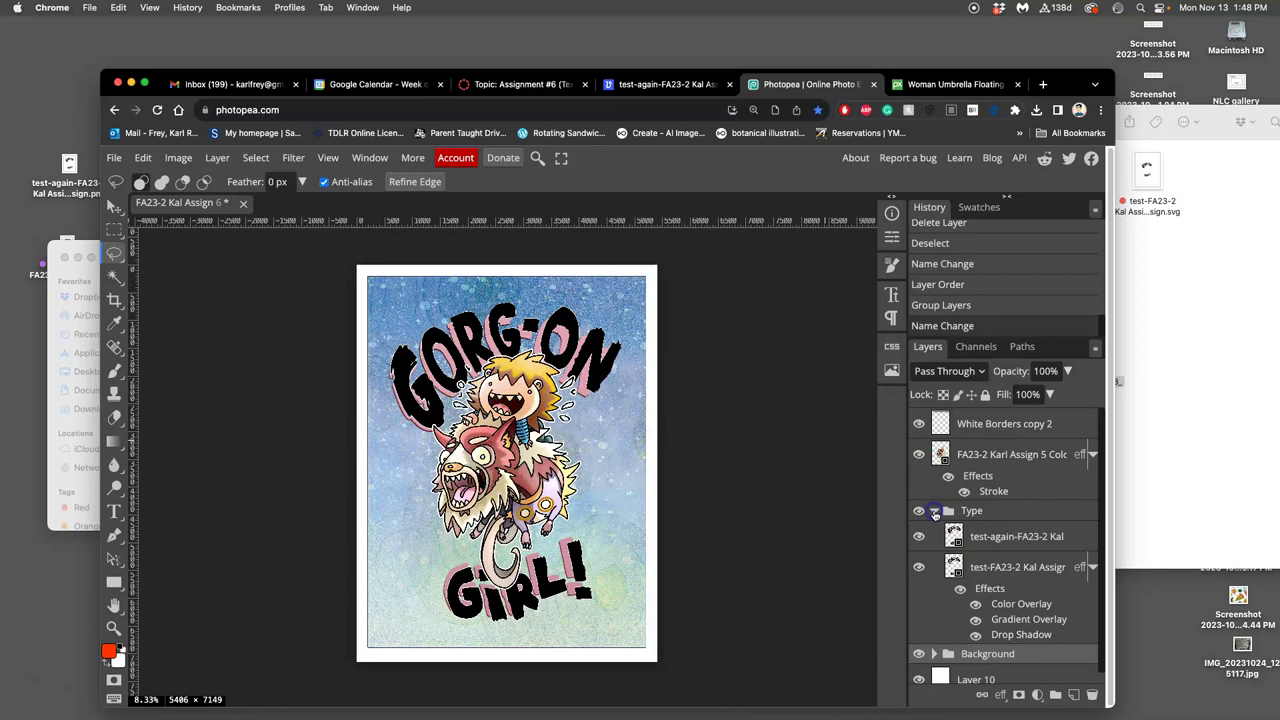
key(super+s)
click(794, 444)
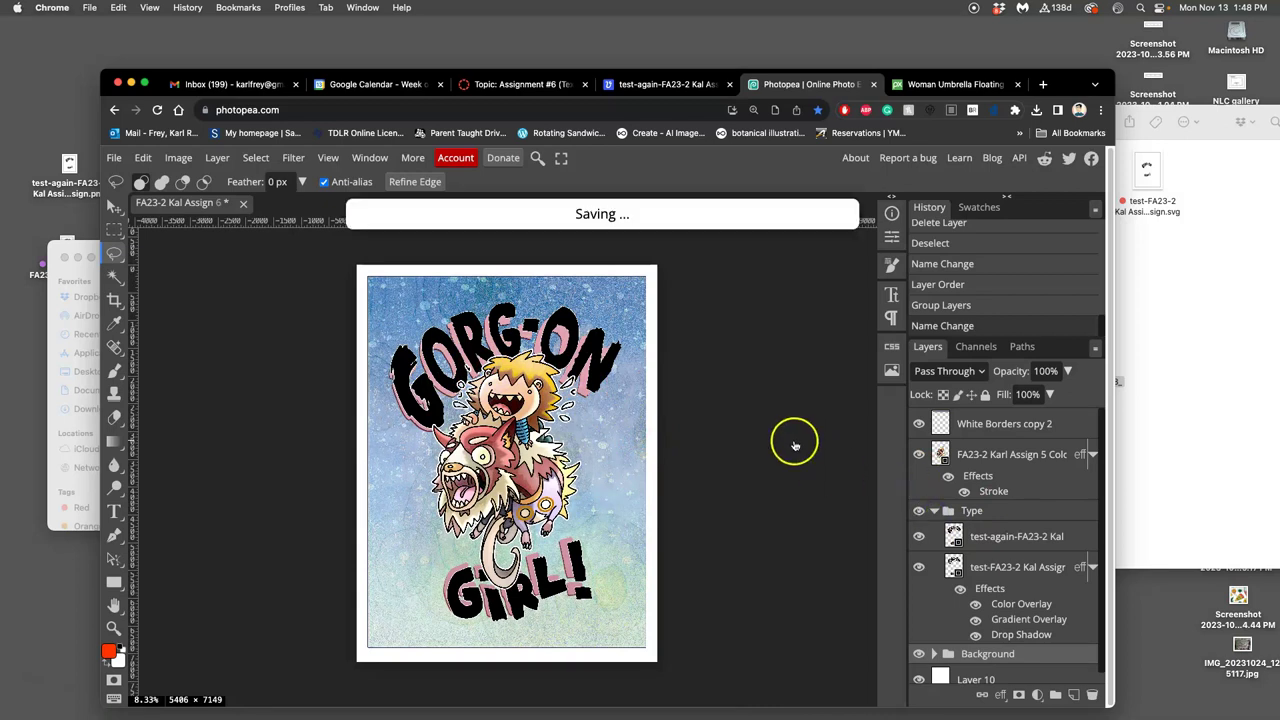
click(1138, 257)
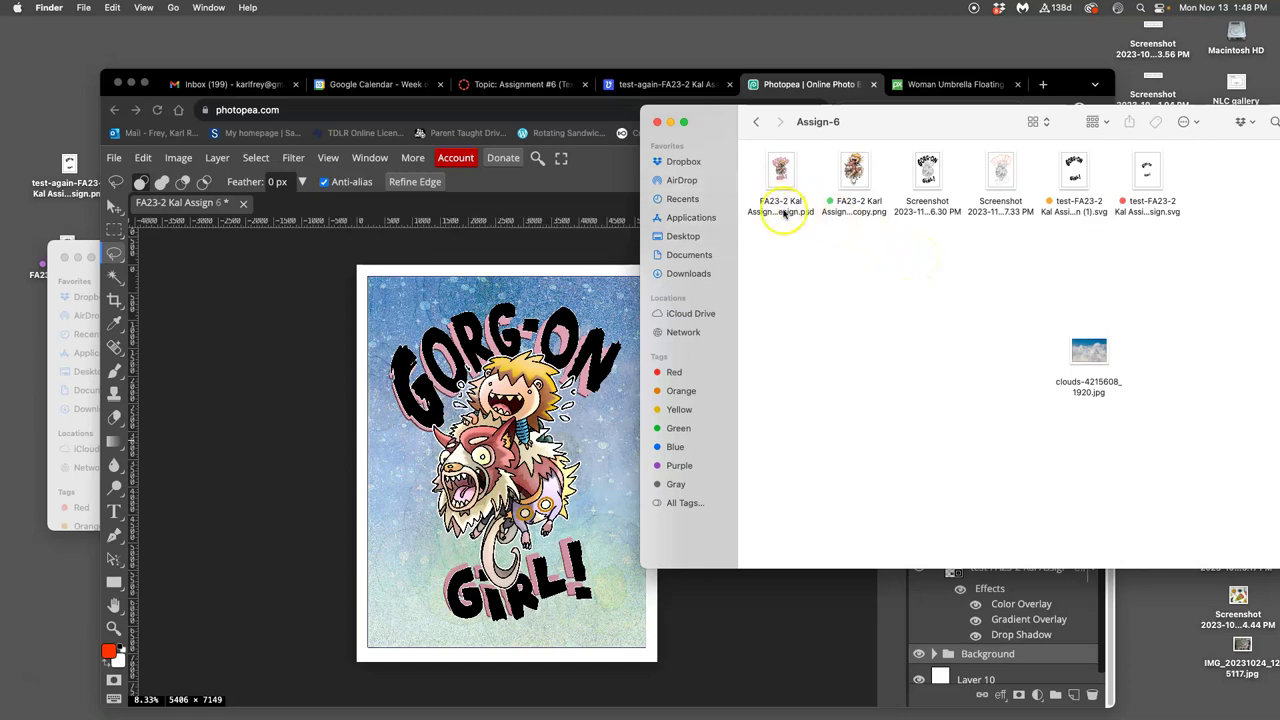
drag(914, 120, 970, 263)
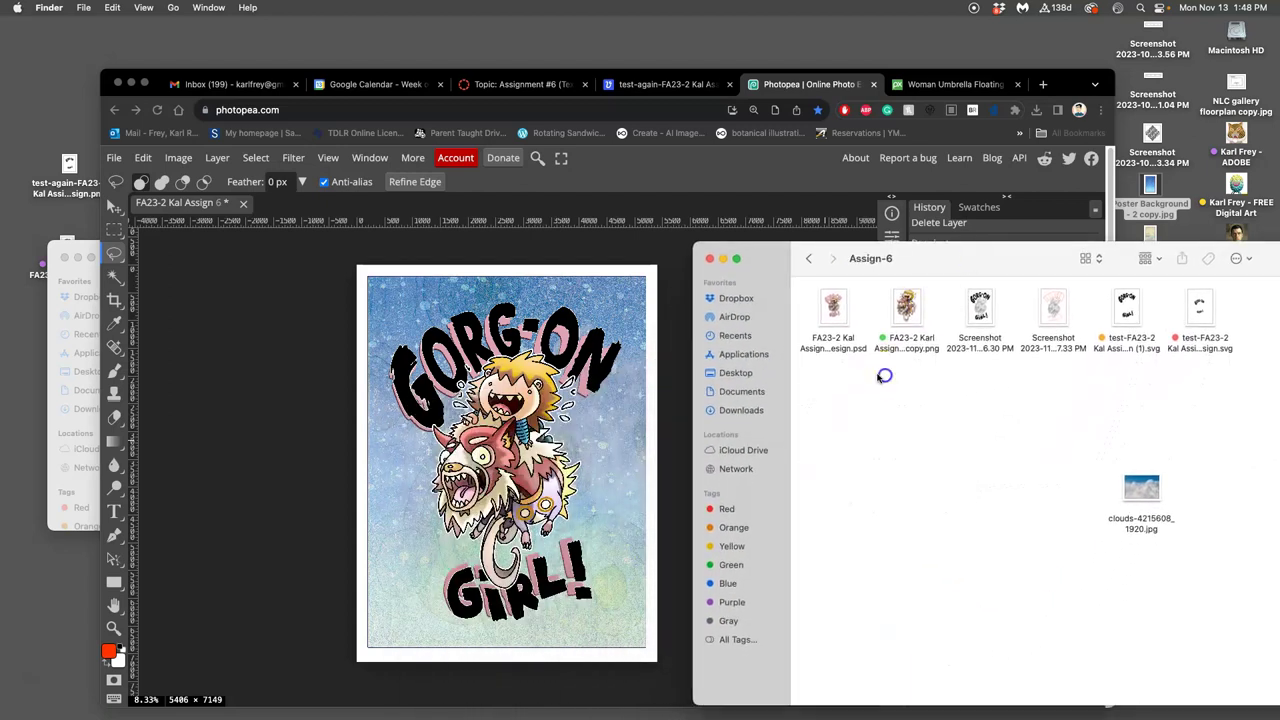
click(325, 346)
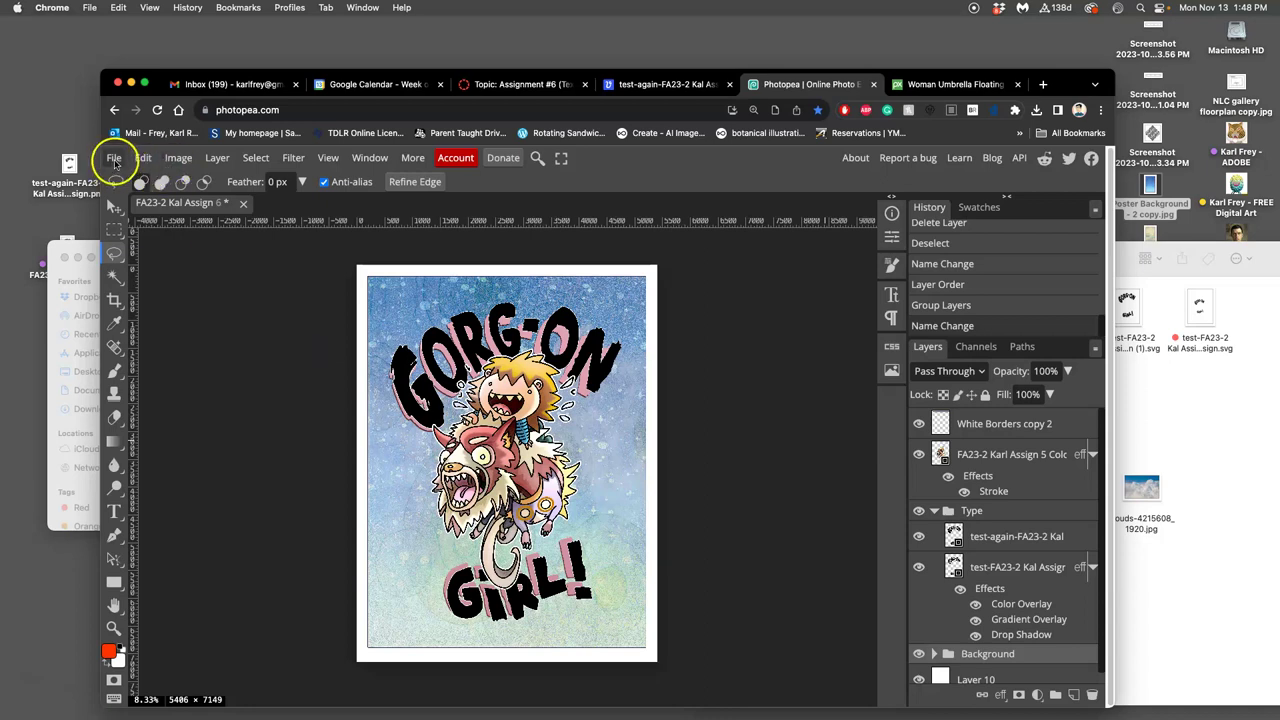
Save the poster as PSD 'FA23-2 Kal Assign 6 Poster Design' on the Desktop.
click(114, 157)
click(171, 332)
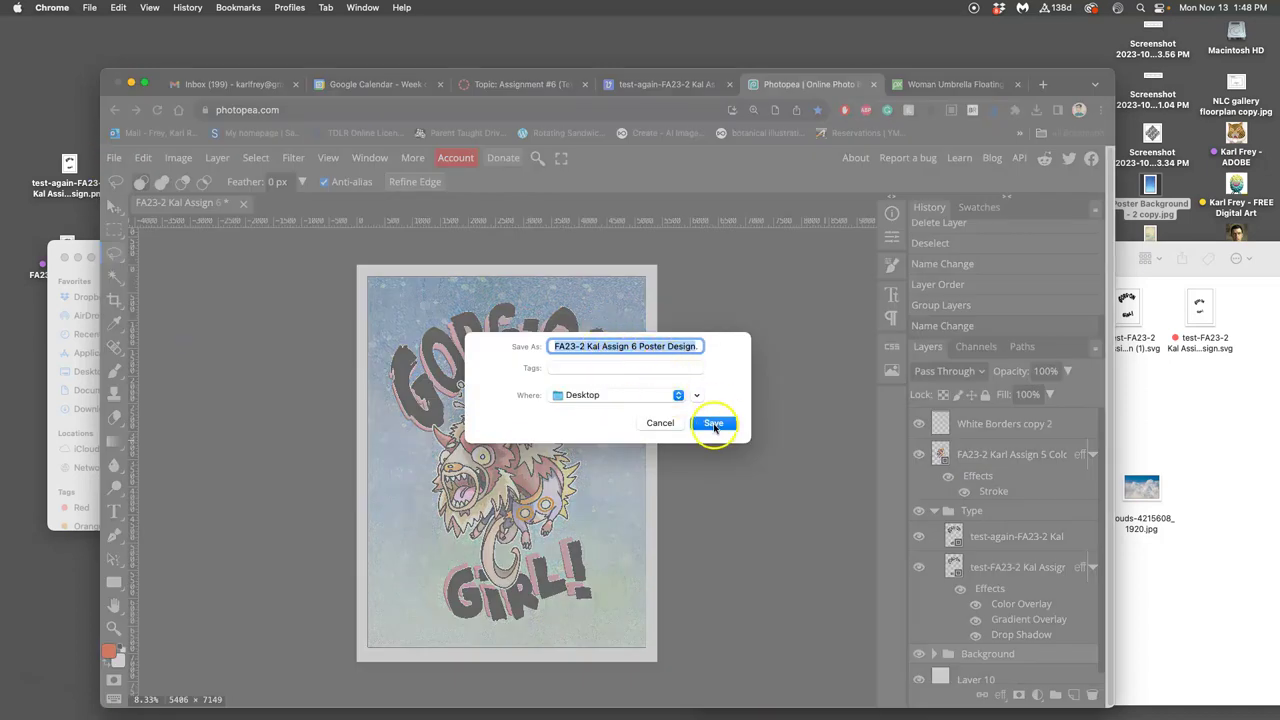
click(660, 423)
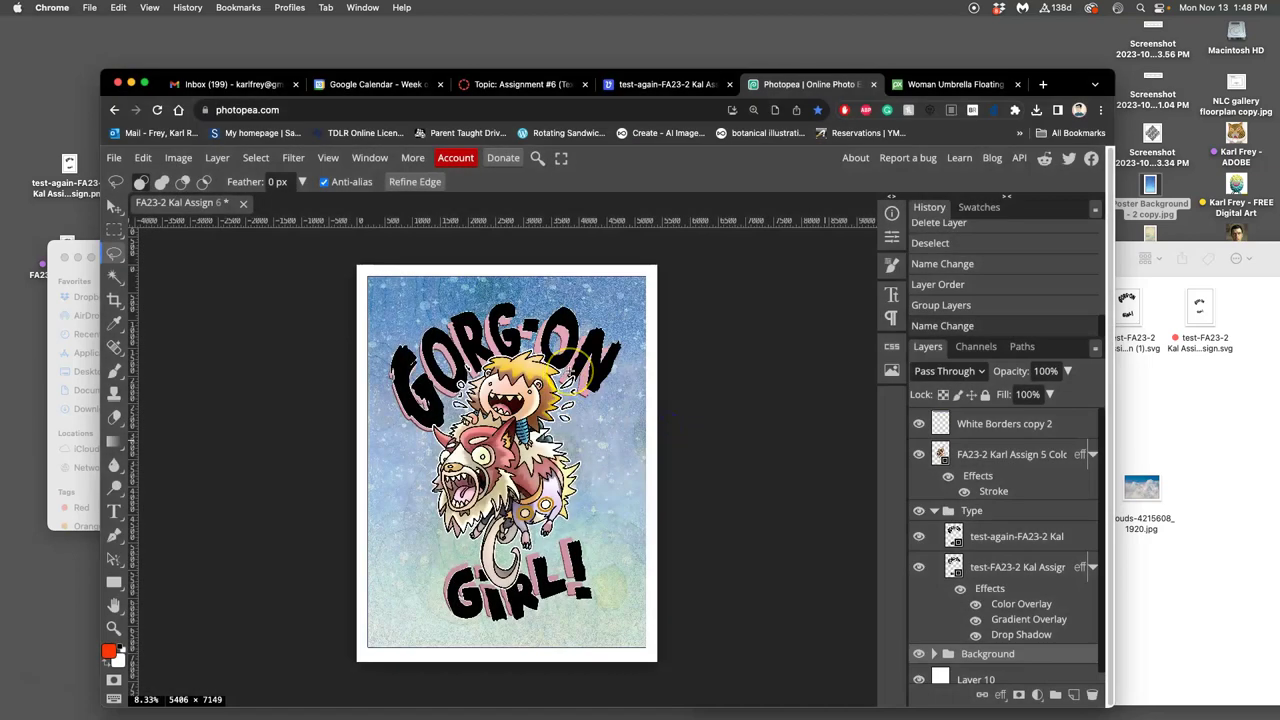
key(F11)
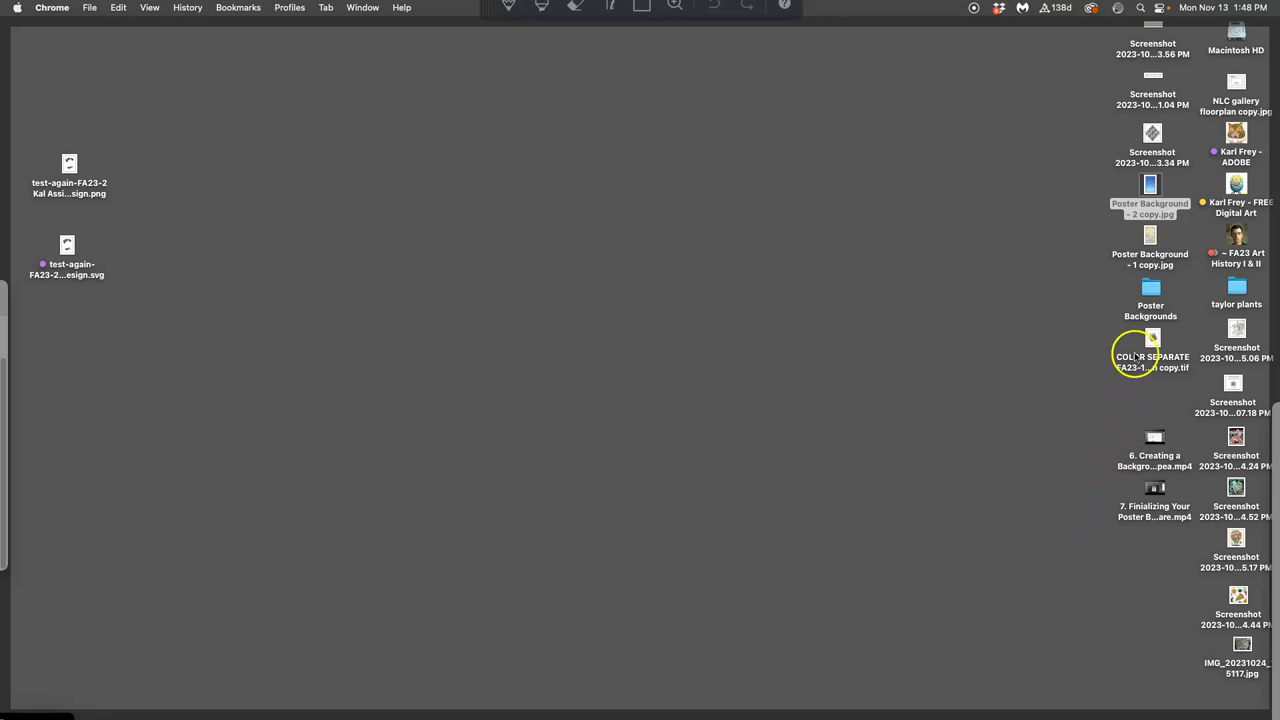
click(1027, 307)
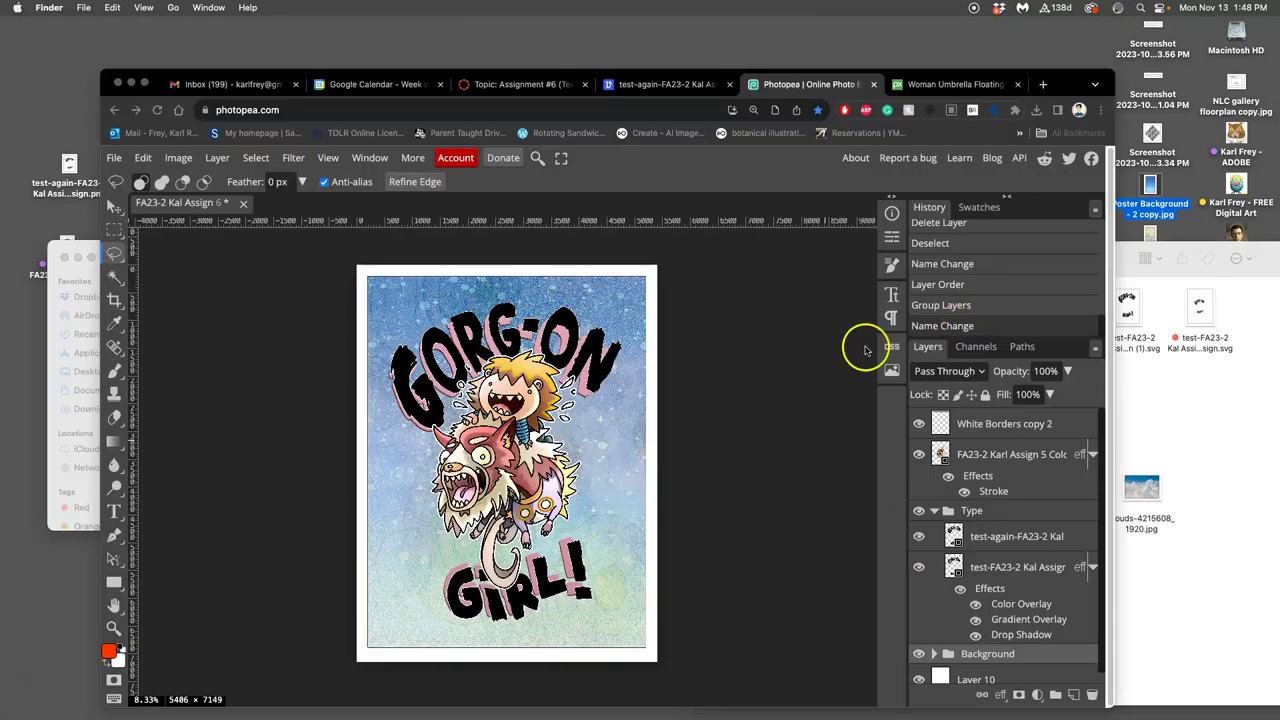
click(113, 160)
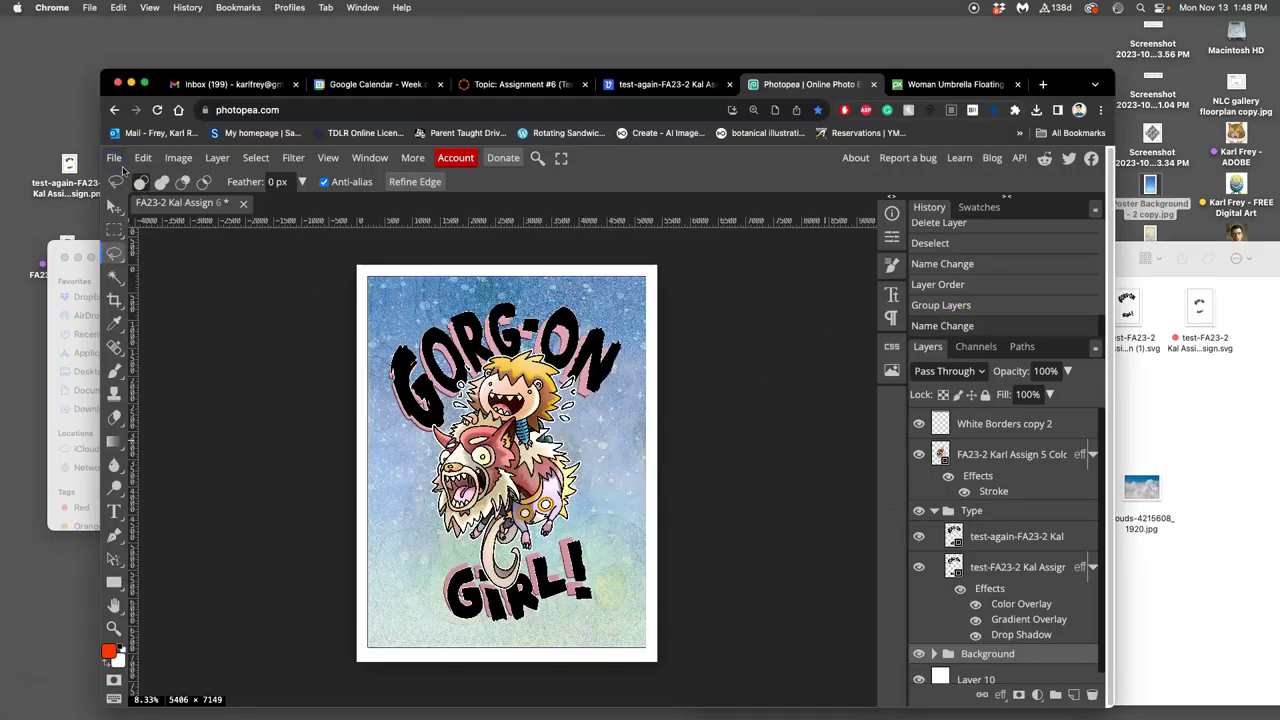
click(115, 160)
click(143, 329)
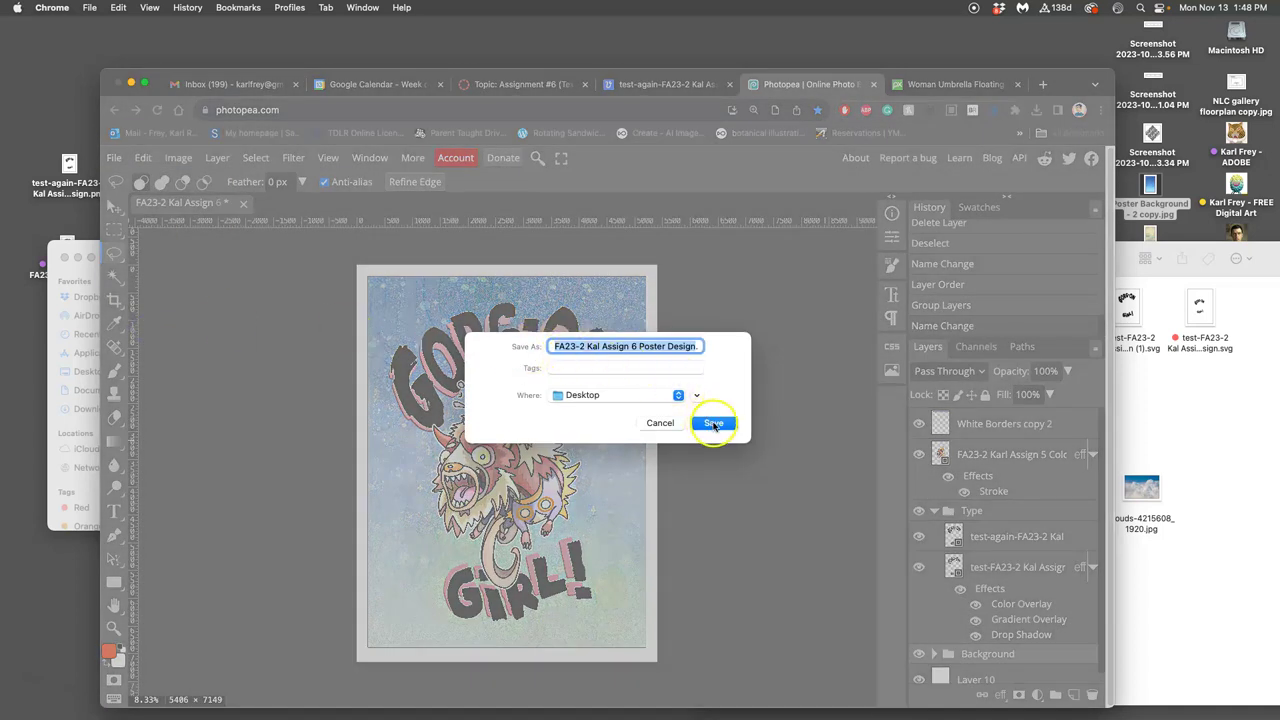
click(713, 424)
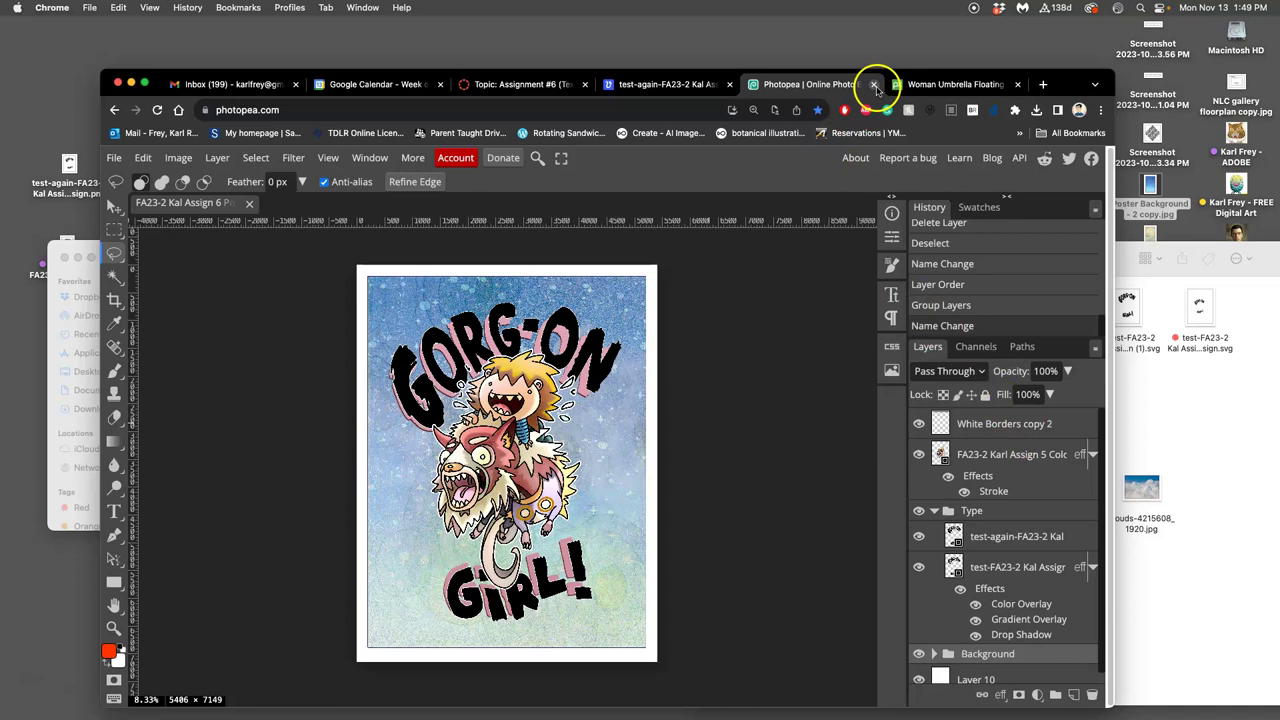
Close the Photopea tab and move the PSD into Assign-6, replacing the older copy.
click(875, 85)
click(1199, 384)
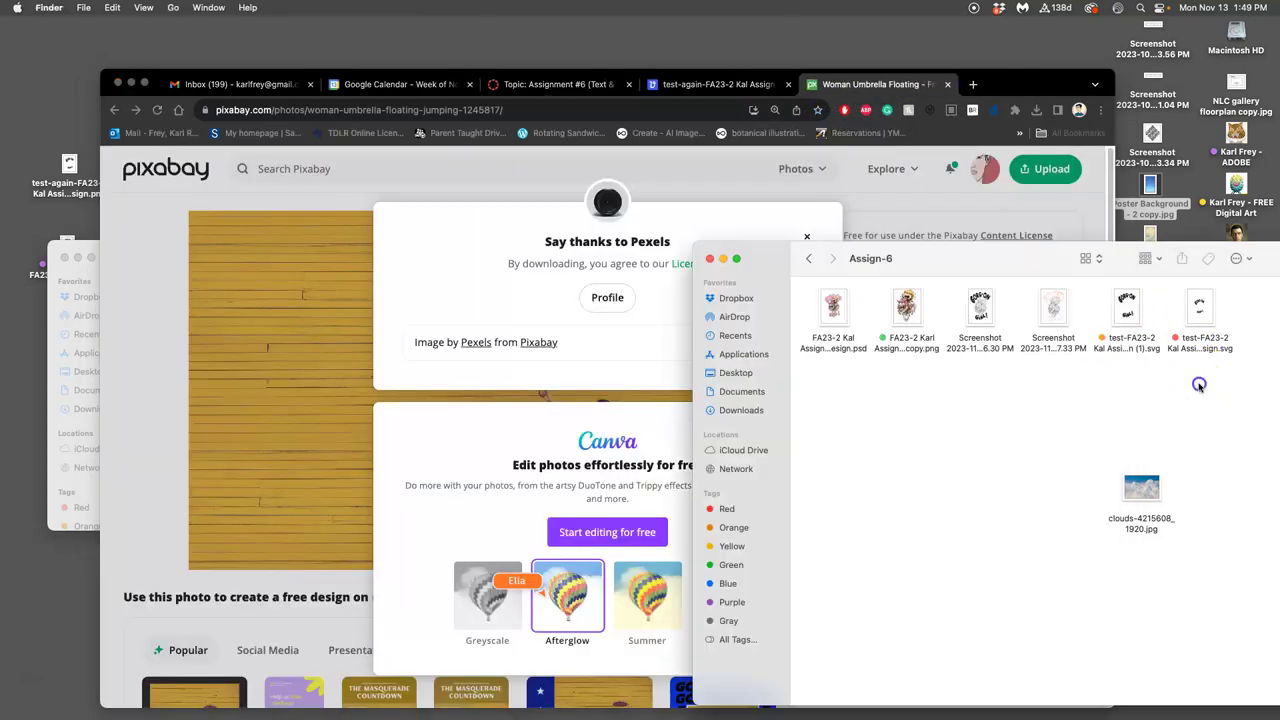
key(F11)
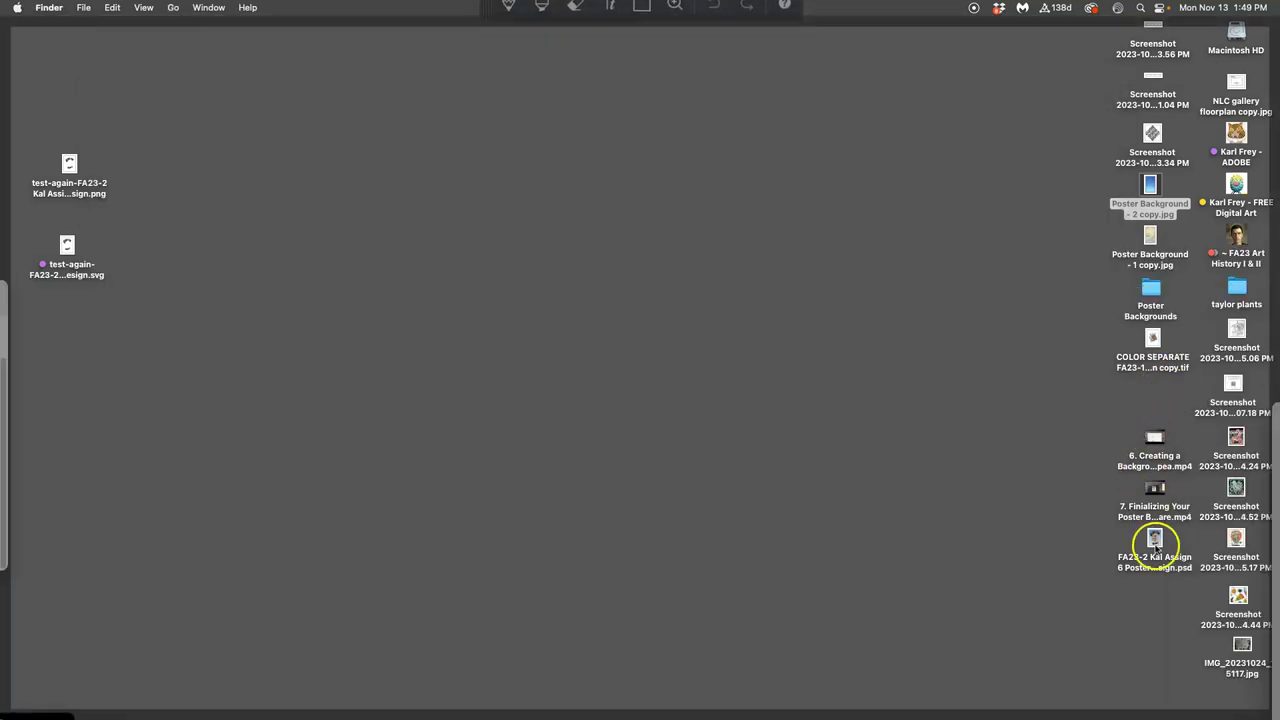
drag(1151, 537, 937, 417)
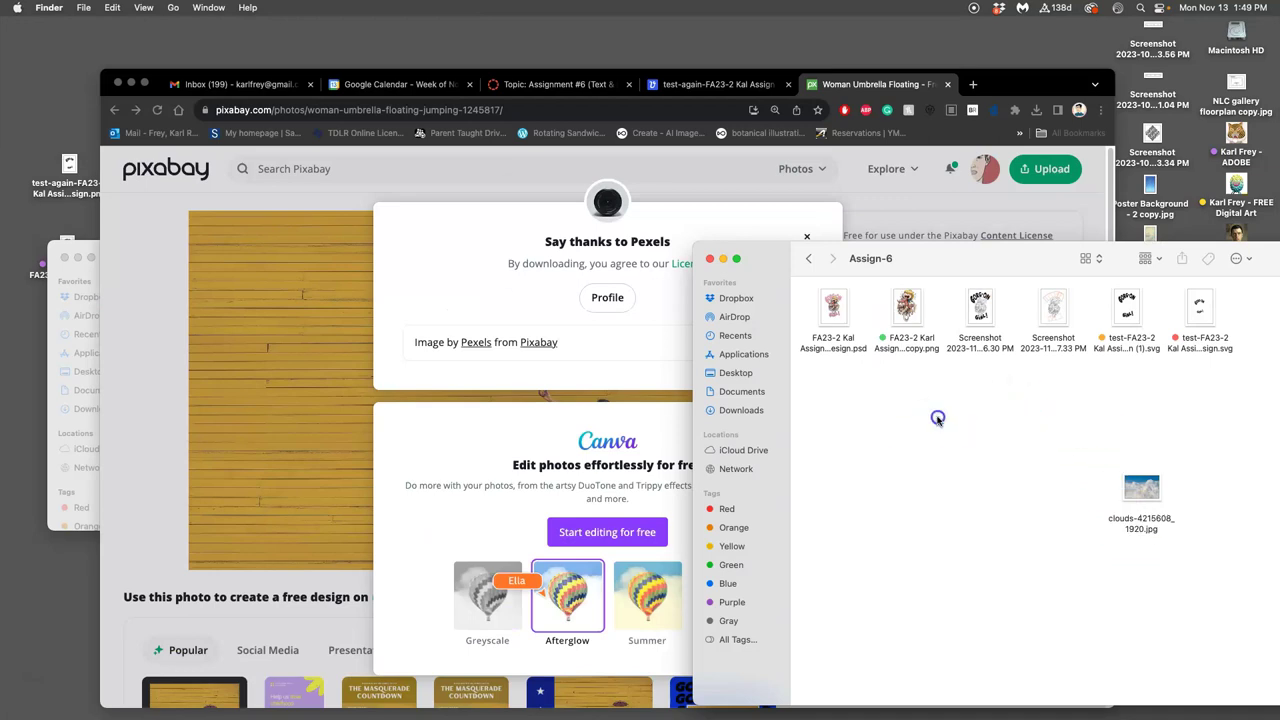
click(738, 244)
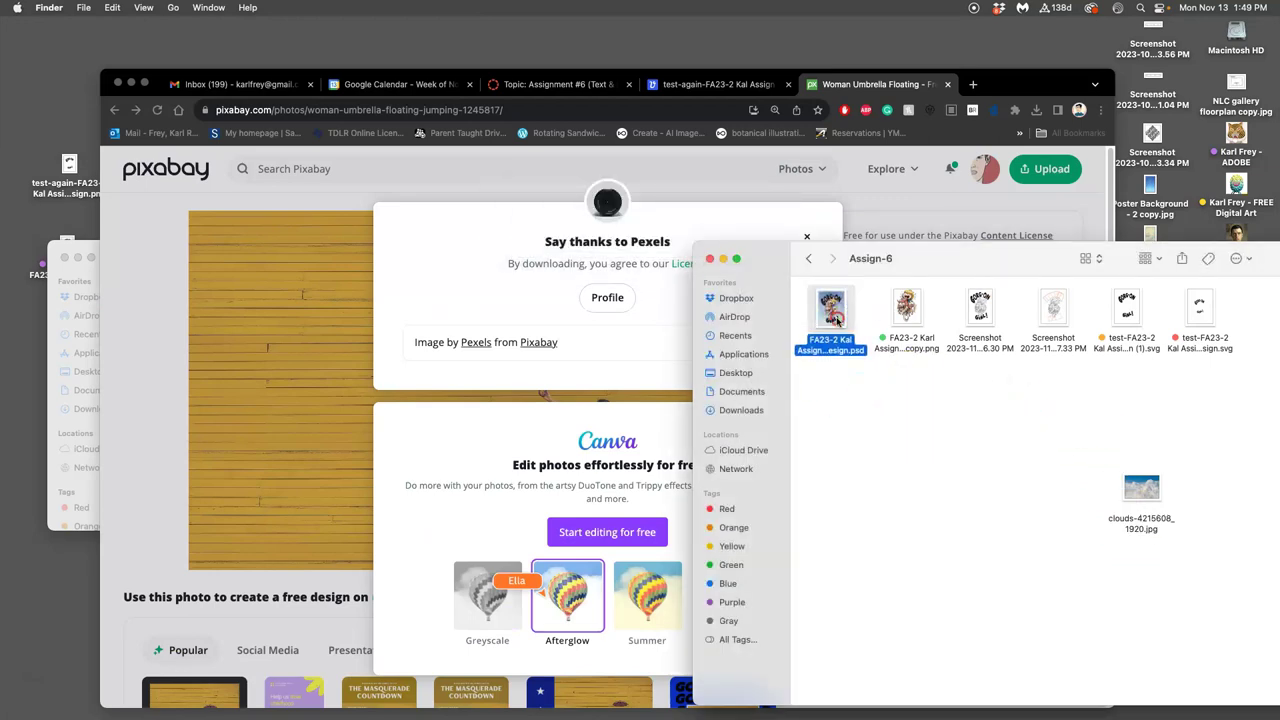
Tag the new PSD green in Finder and bring the browser back.
right_click(836, 316)
click(901, 516)
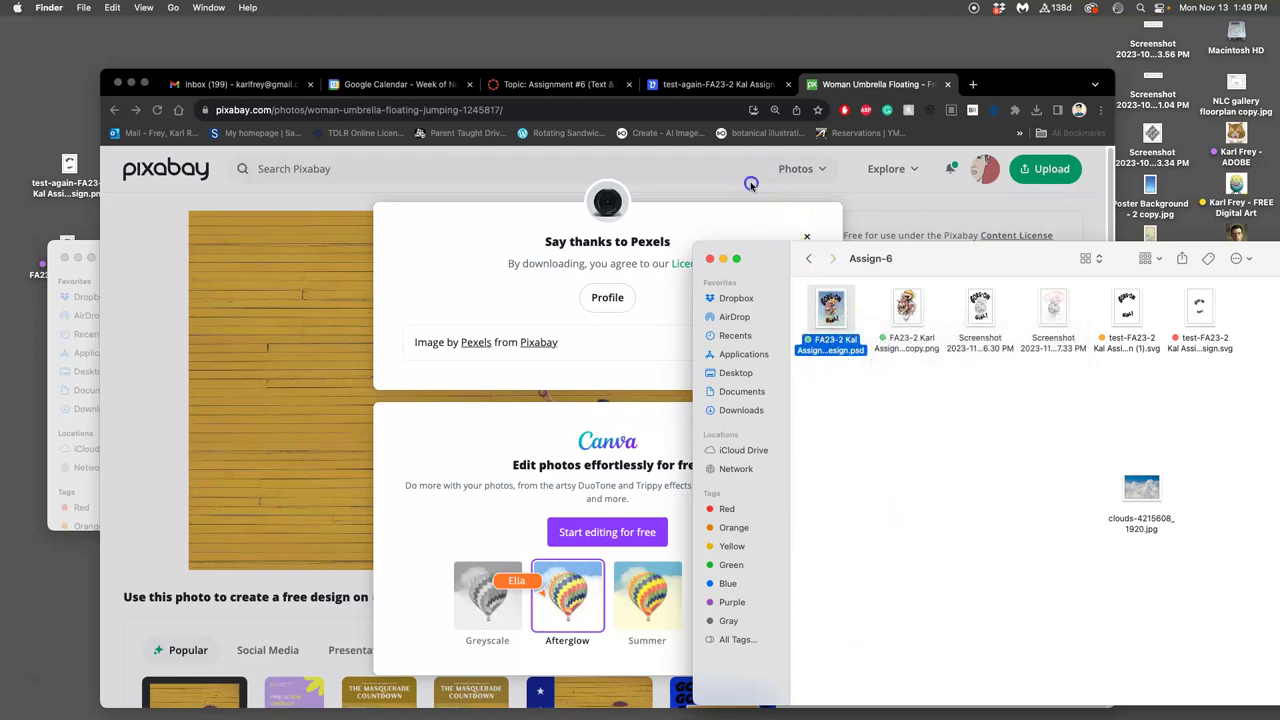
click(773, 217)
Close the Pixabay and vectorizer tabs and load the saved poster PSD into a fresh Photopea tab.
click(947, 84)
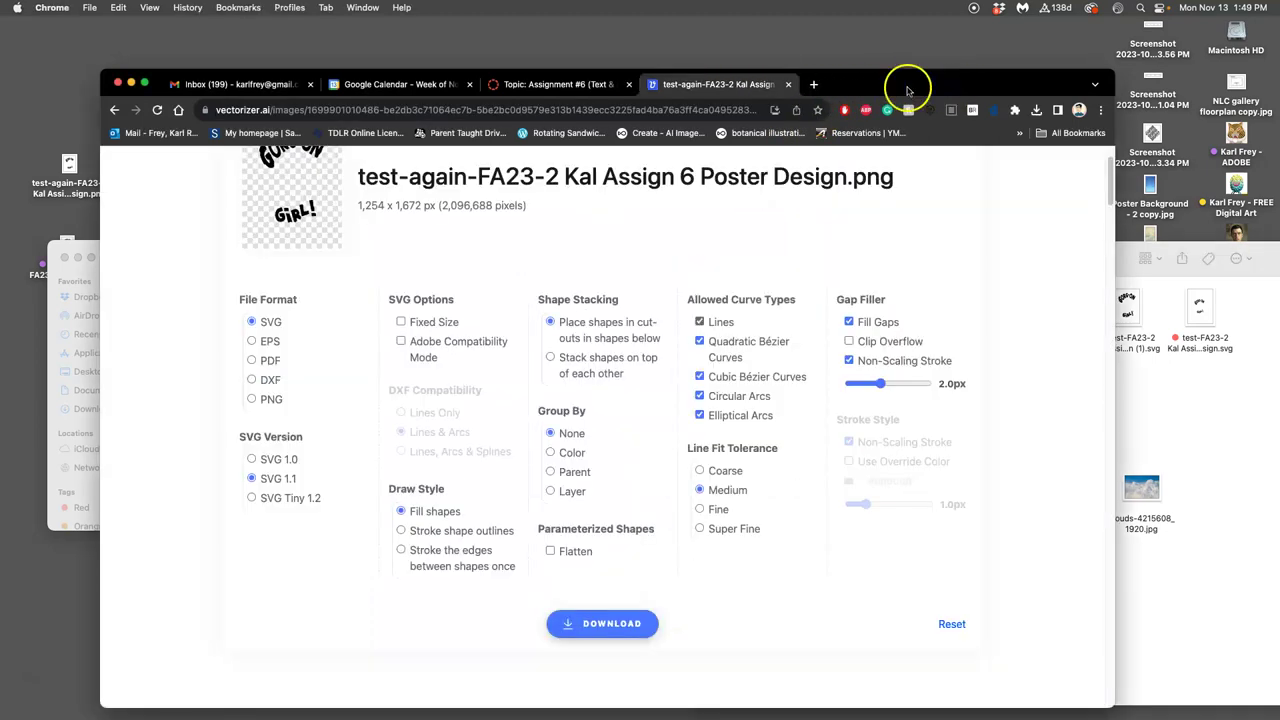
click(788, 84)
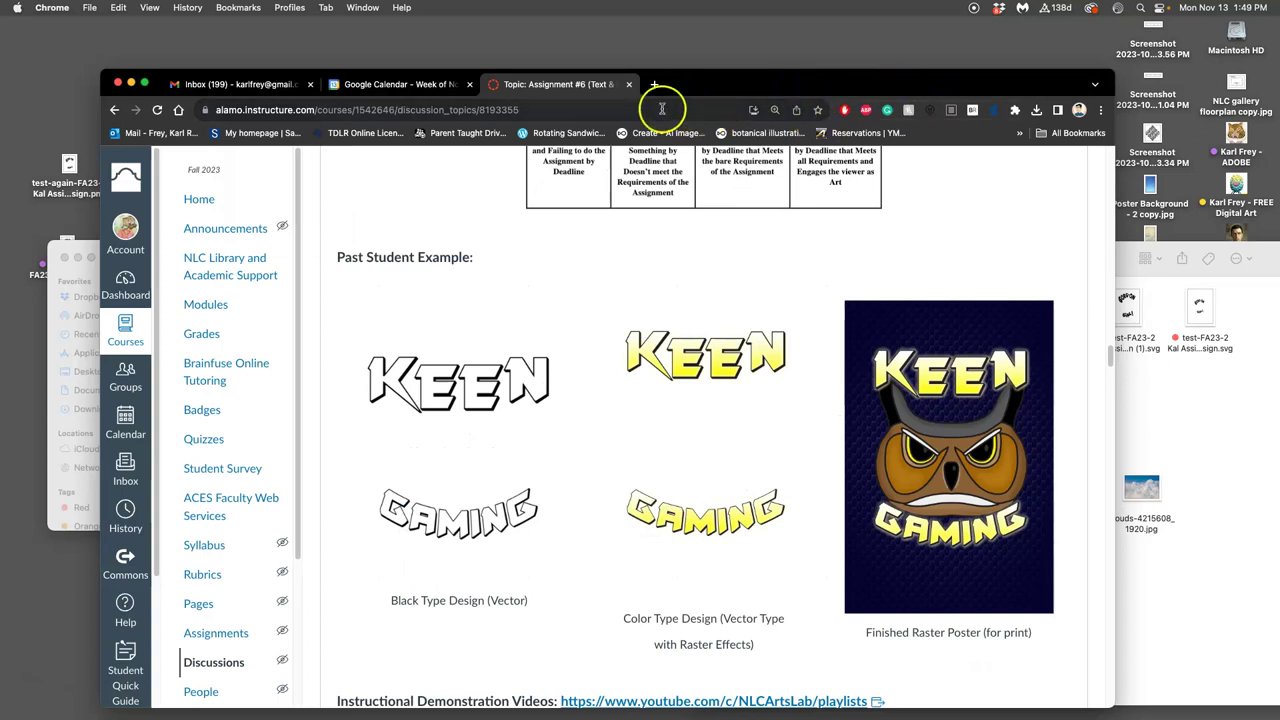
click(654, 85)
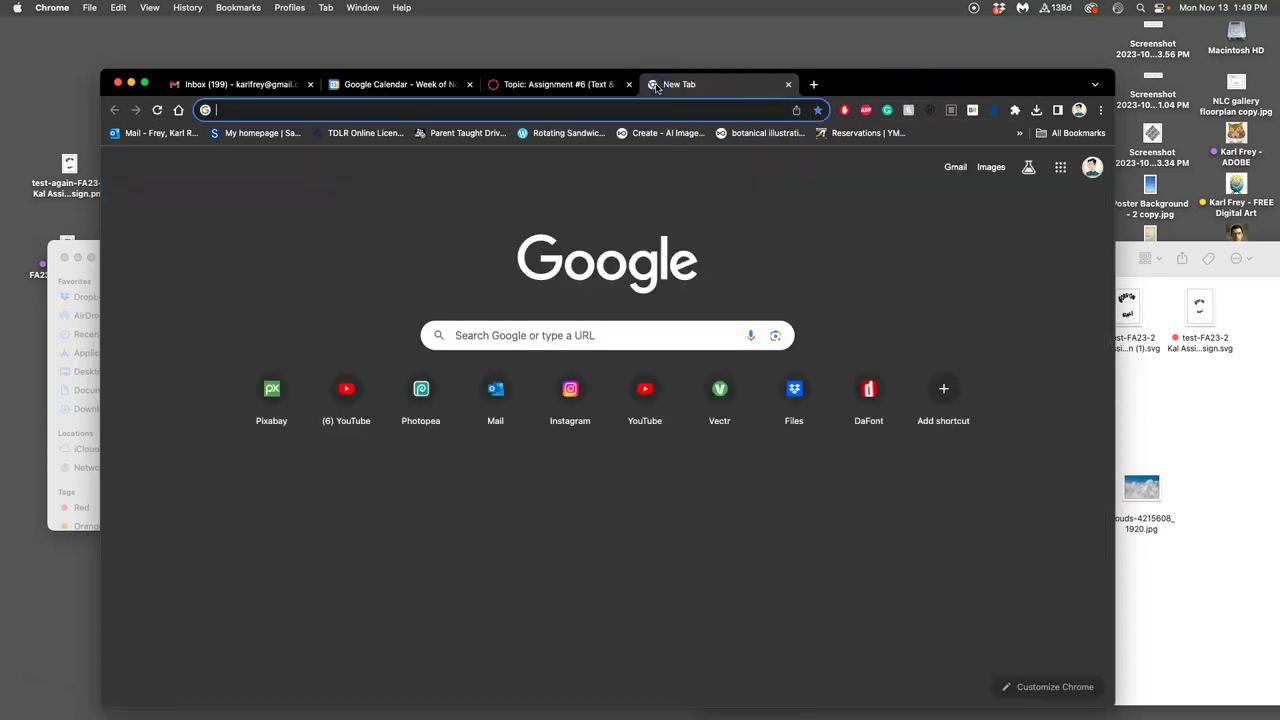
text(photopea)
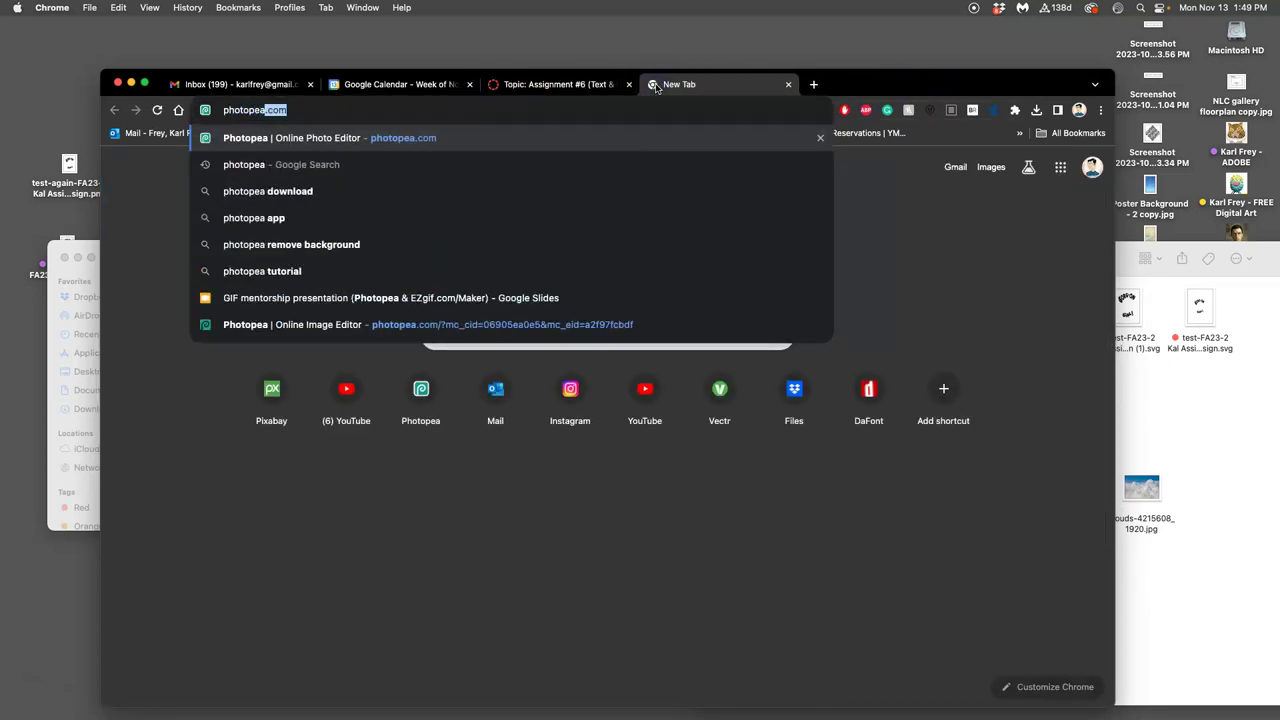
key(Return)
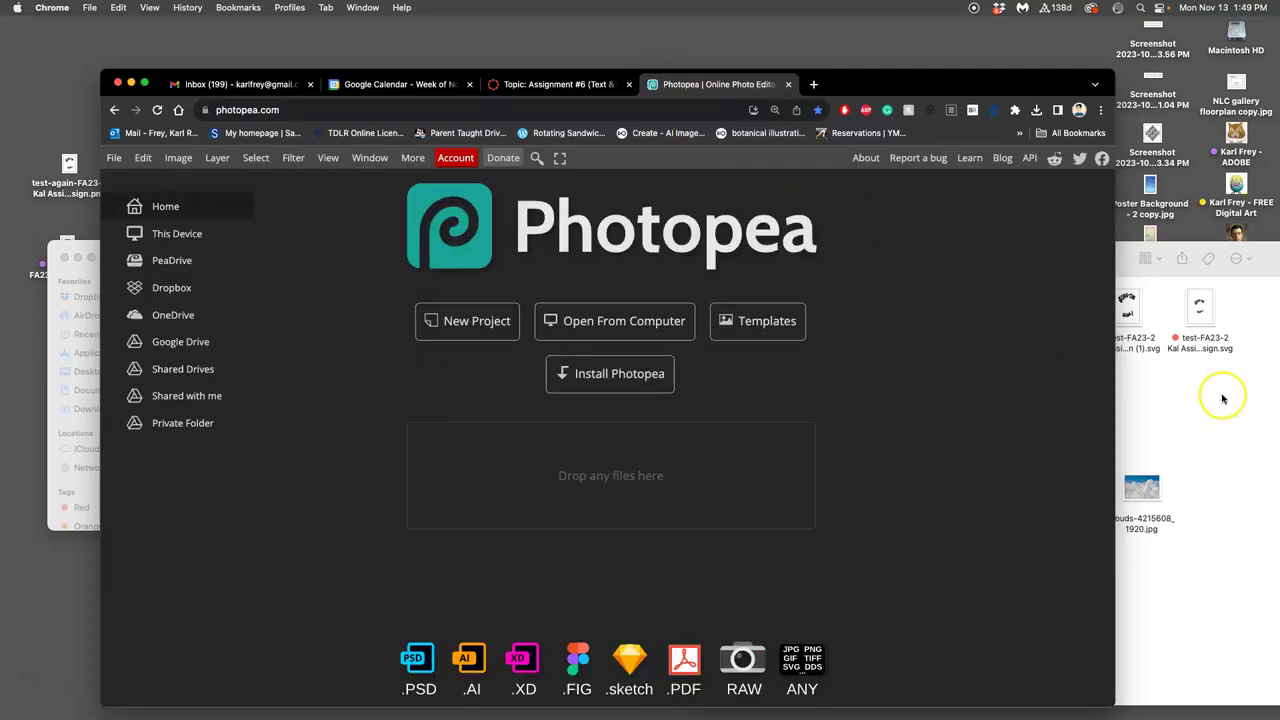
click(1223, 394)
drag(831, 310, 610, 481)
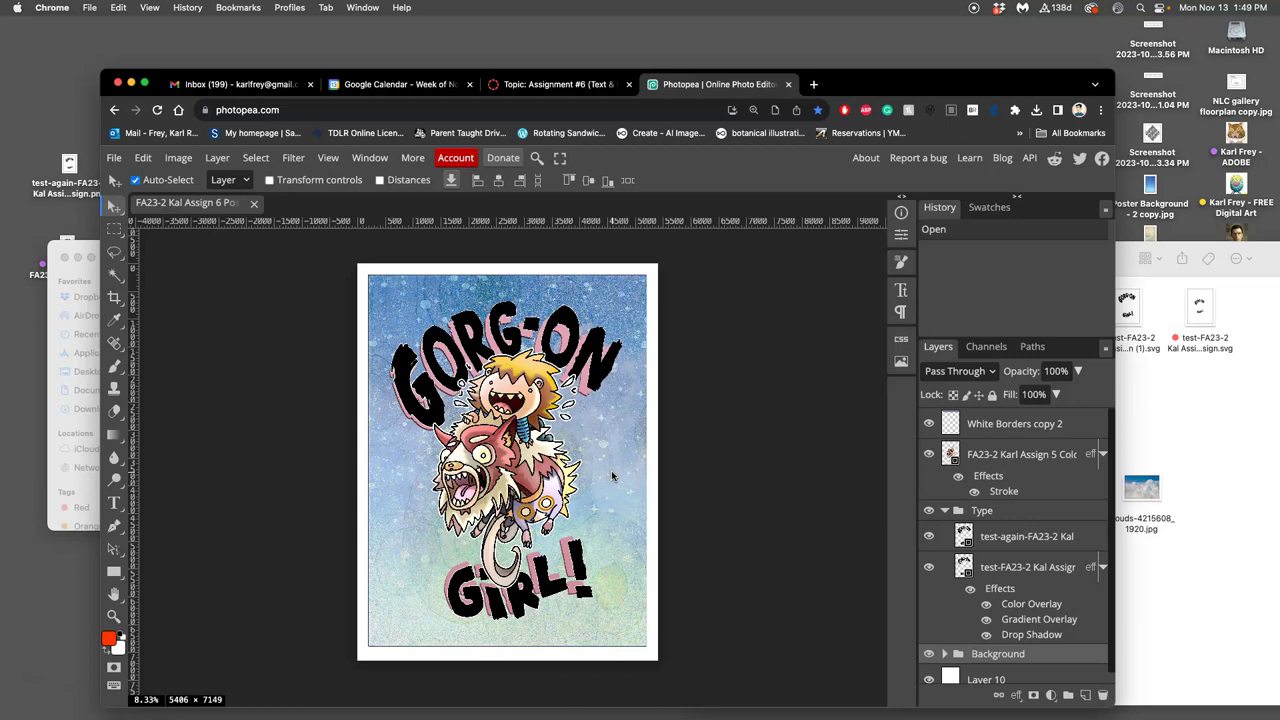
Show the black test-again-FA23-2 lettering layer above the pink test-FA23-2 lettering.
click(944, 510)
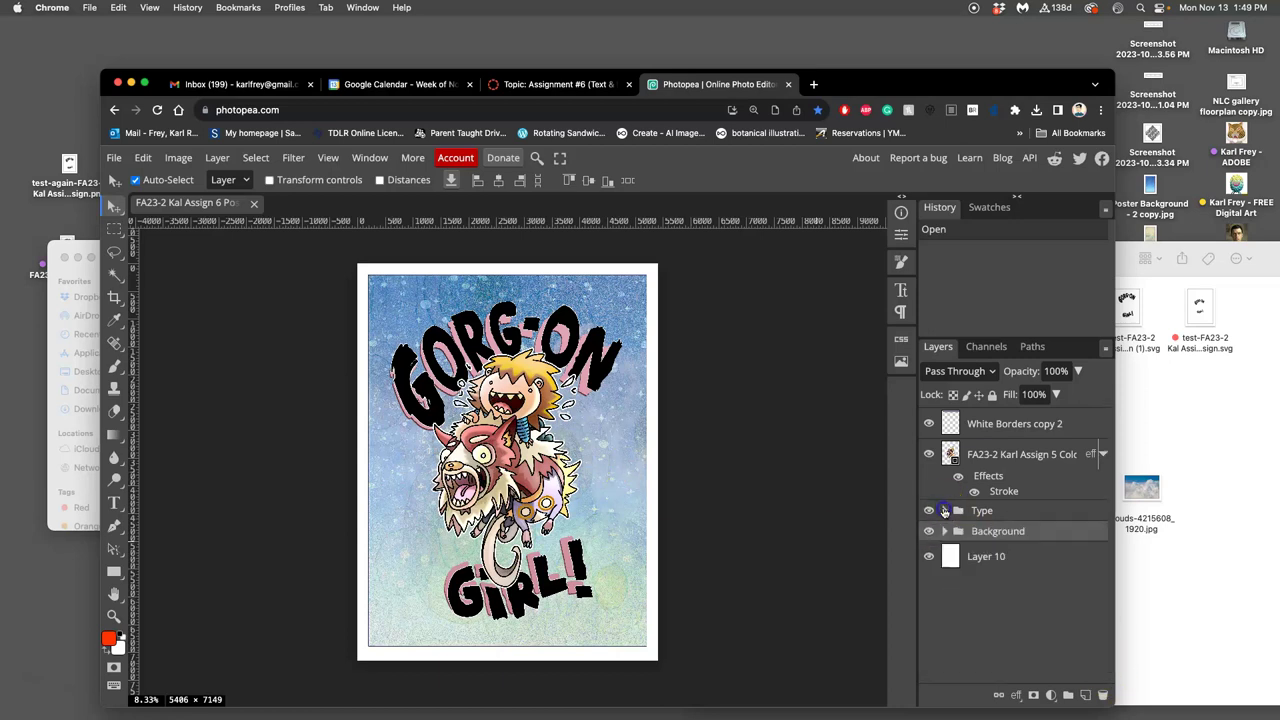
click(944, 510)
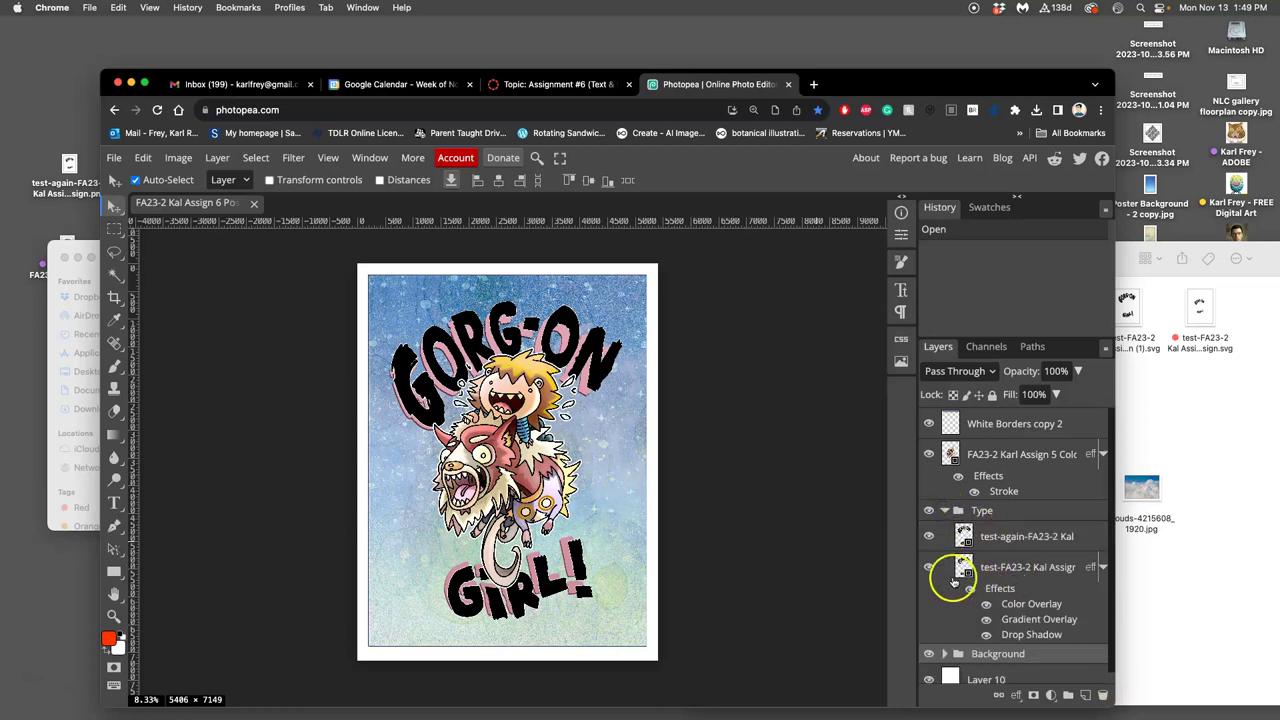
click(929, 537)
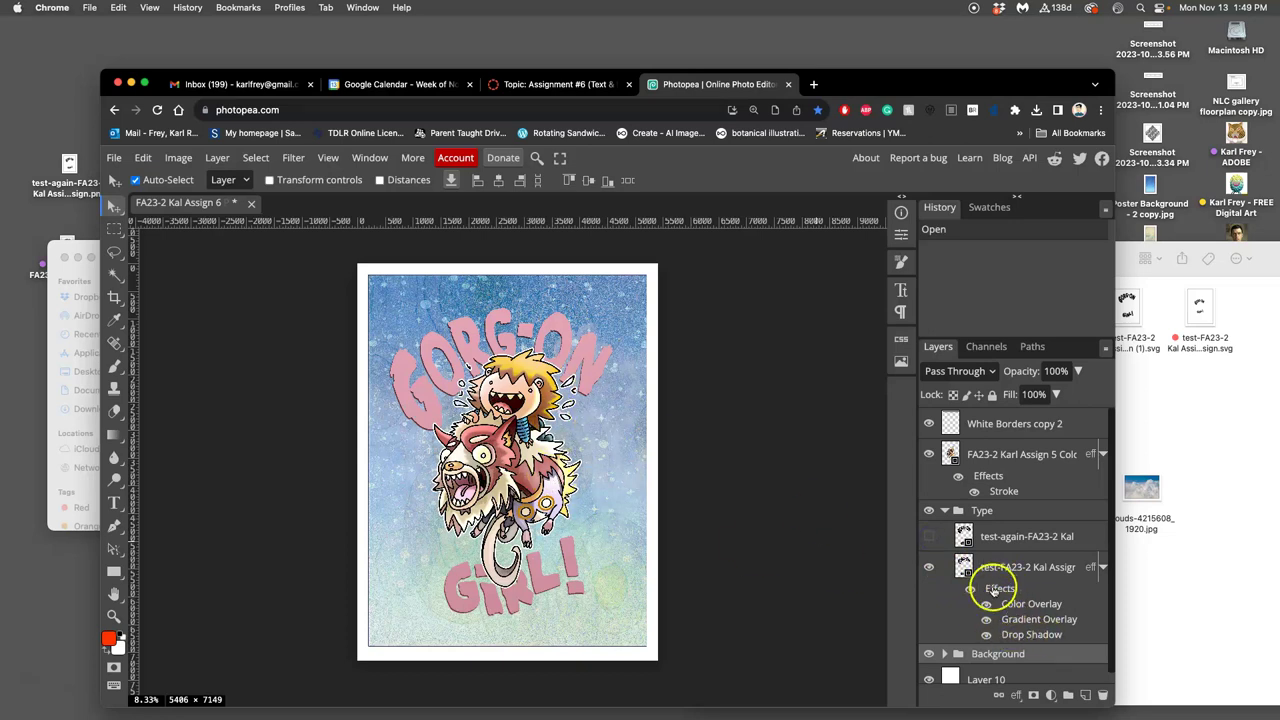
click(929, 567)
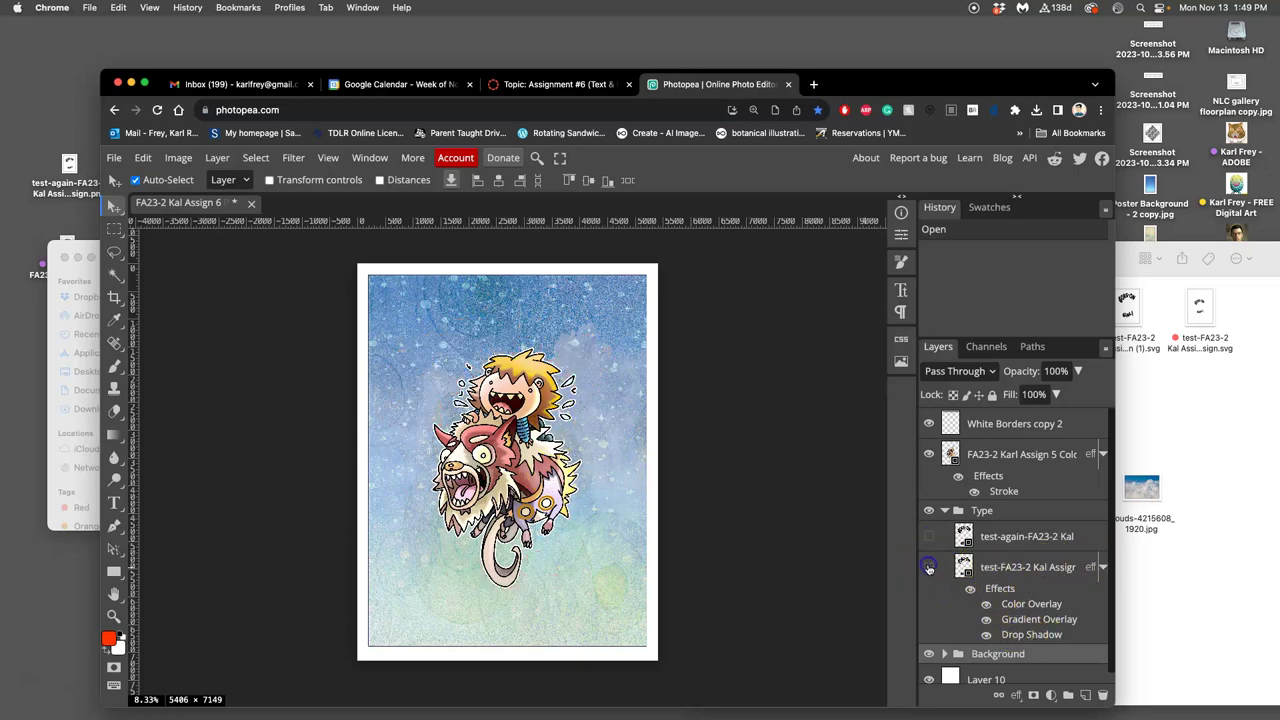
click(929, 567)
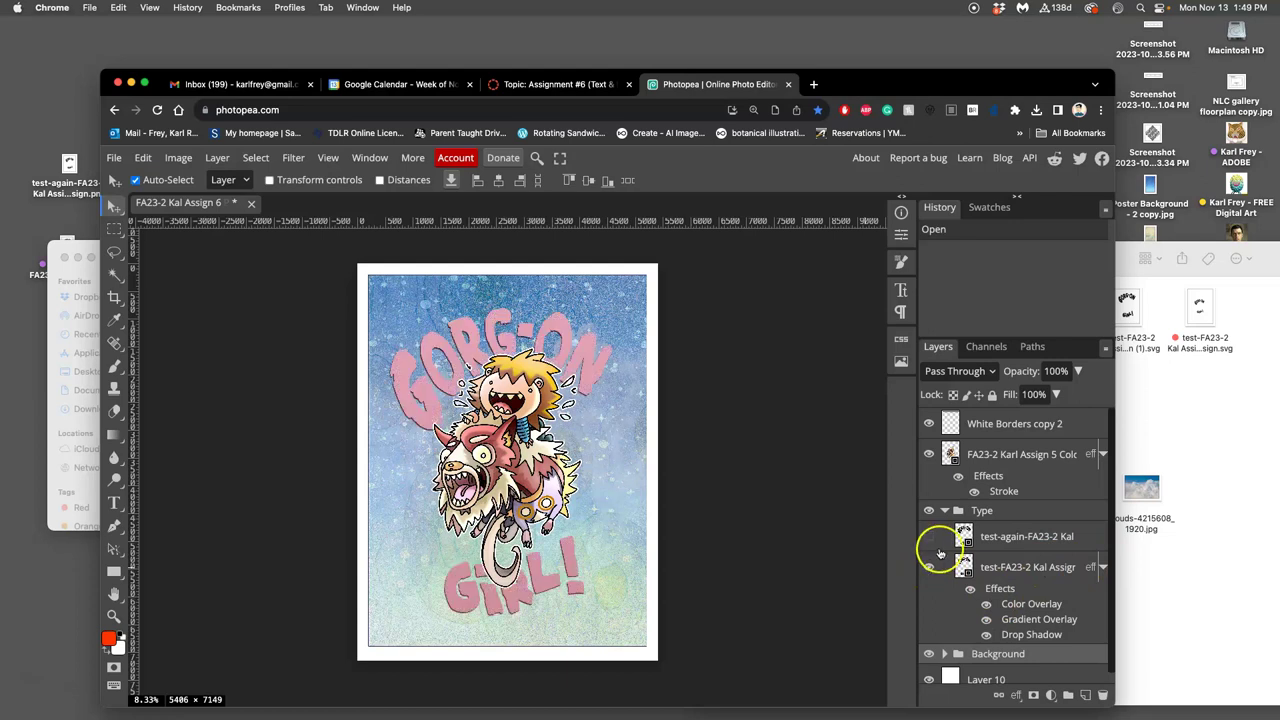
click(929, 537)
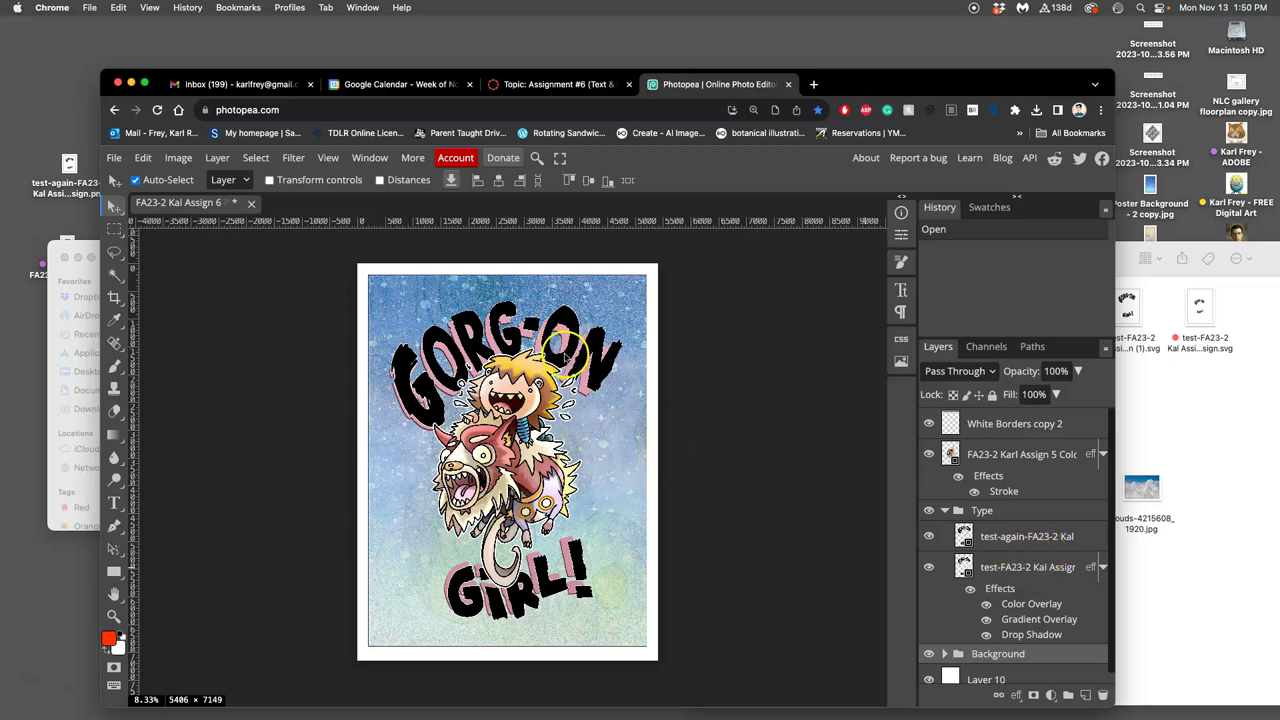
scroll(572, 352, up, 2)
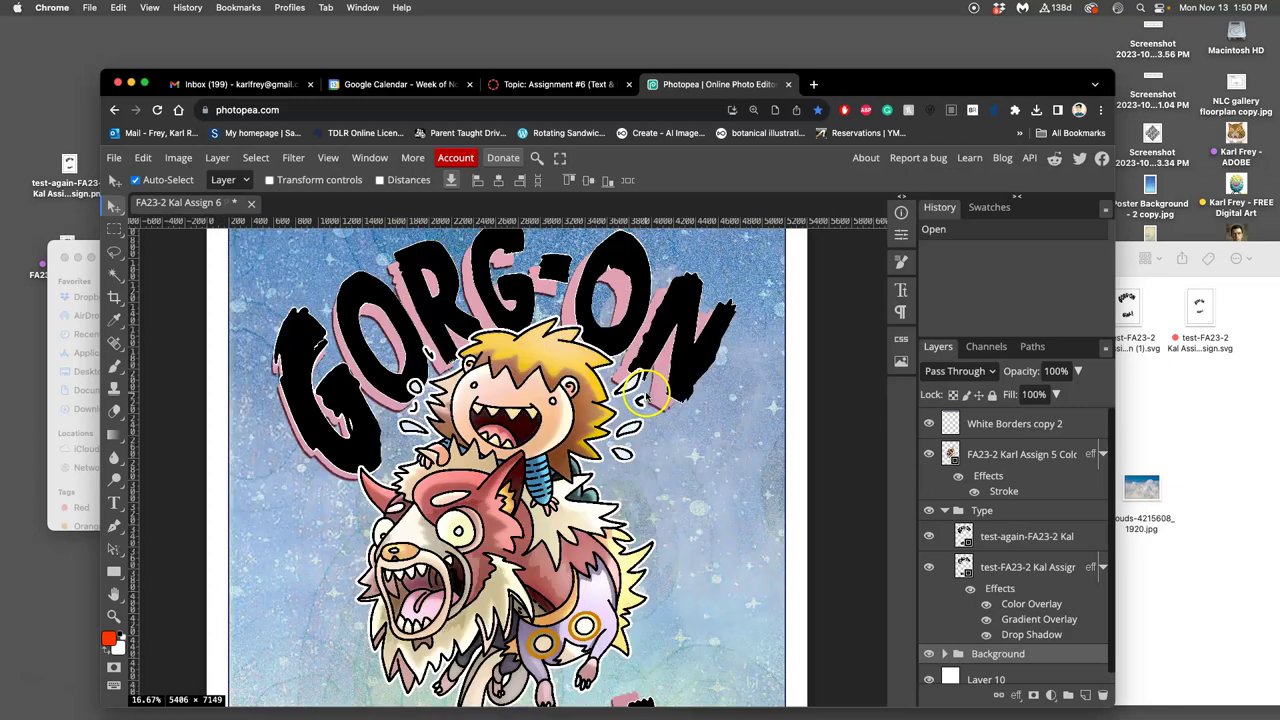
Open Layer Style for the black lettering layer and enable Color Overlay.
scroll(640, 372, up, 2)
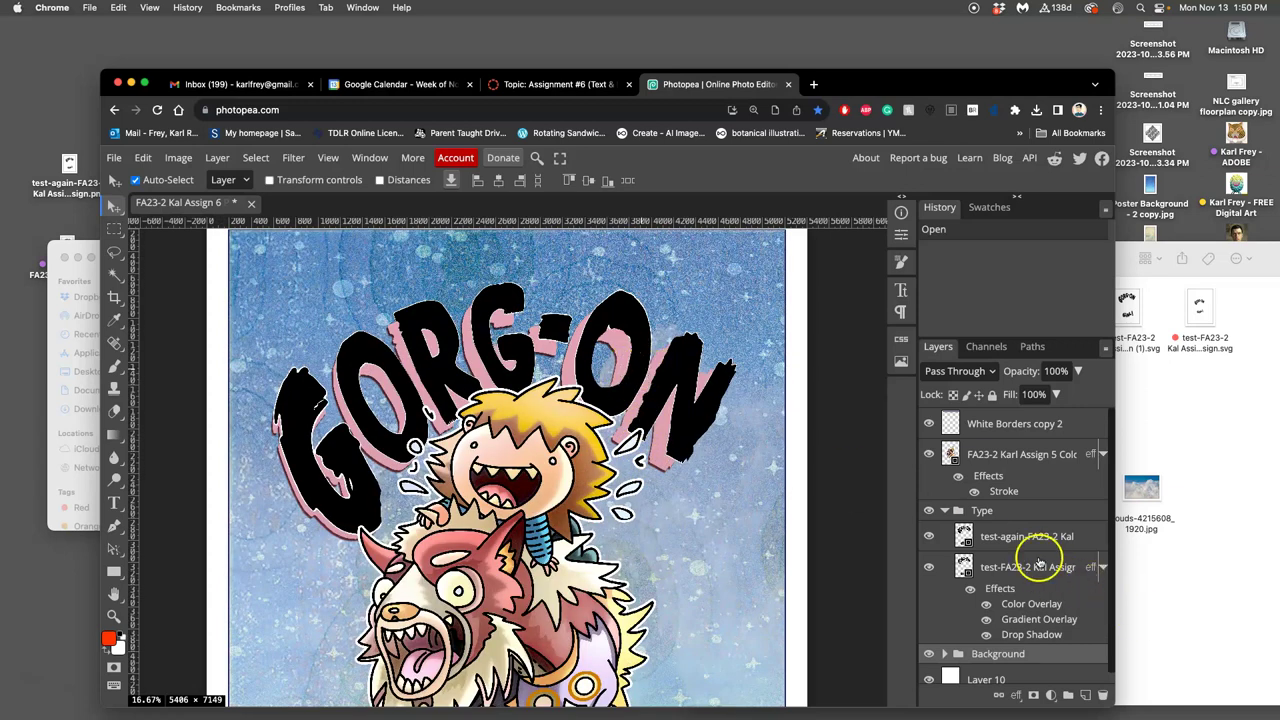
double_click(1072, 537)
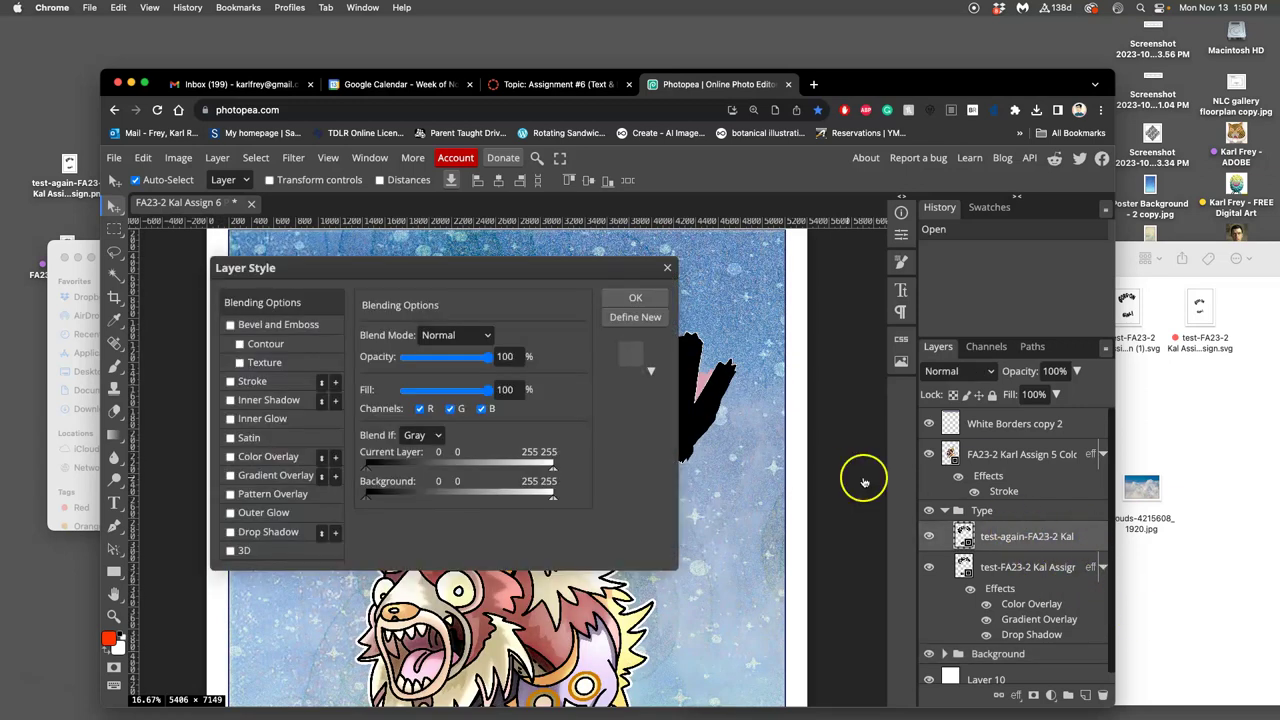
drag(291, 266, 829, 288)
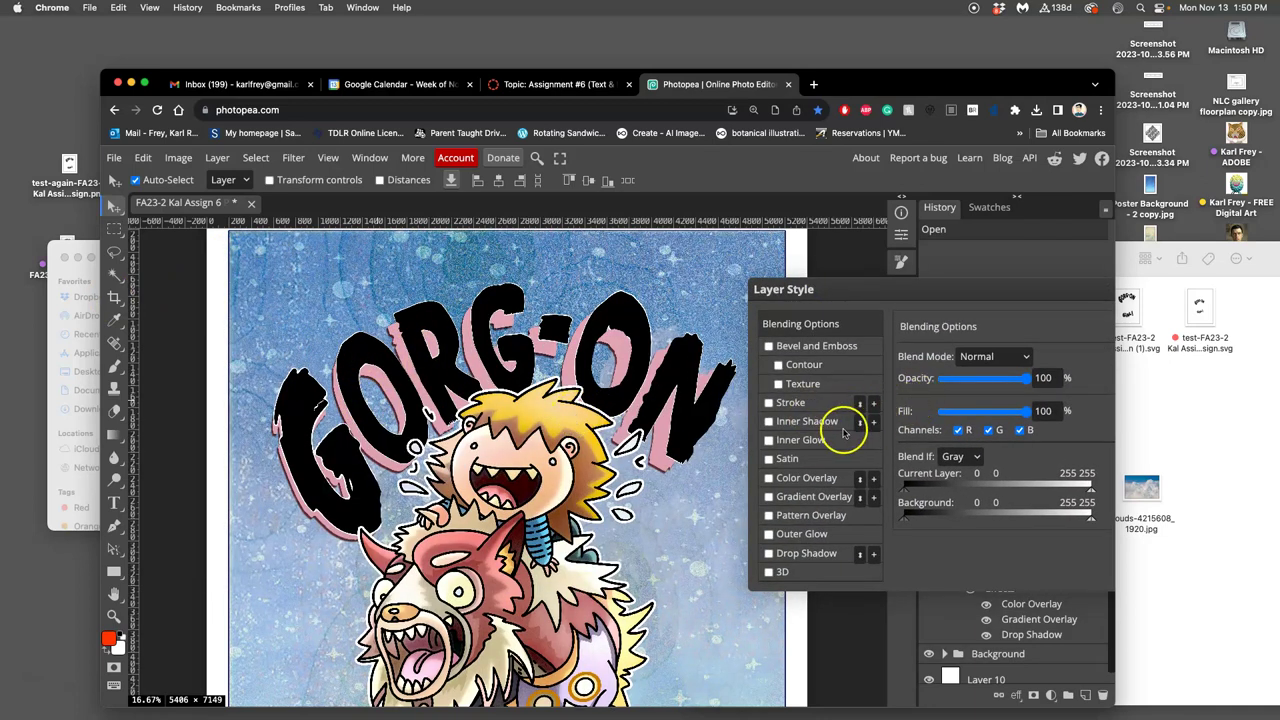
click(792, 480)
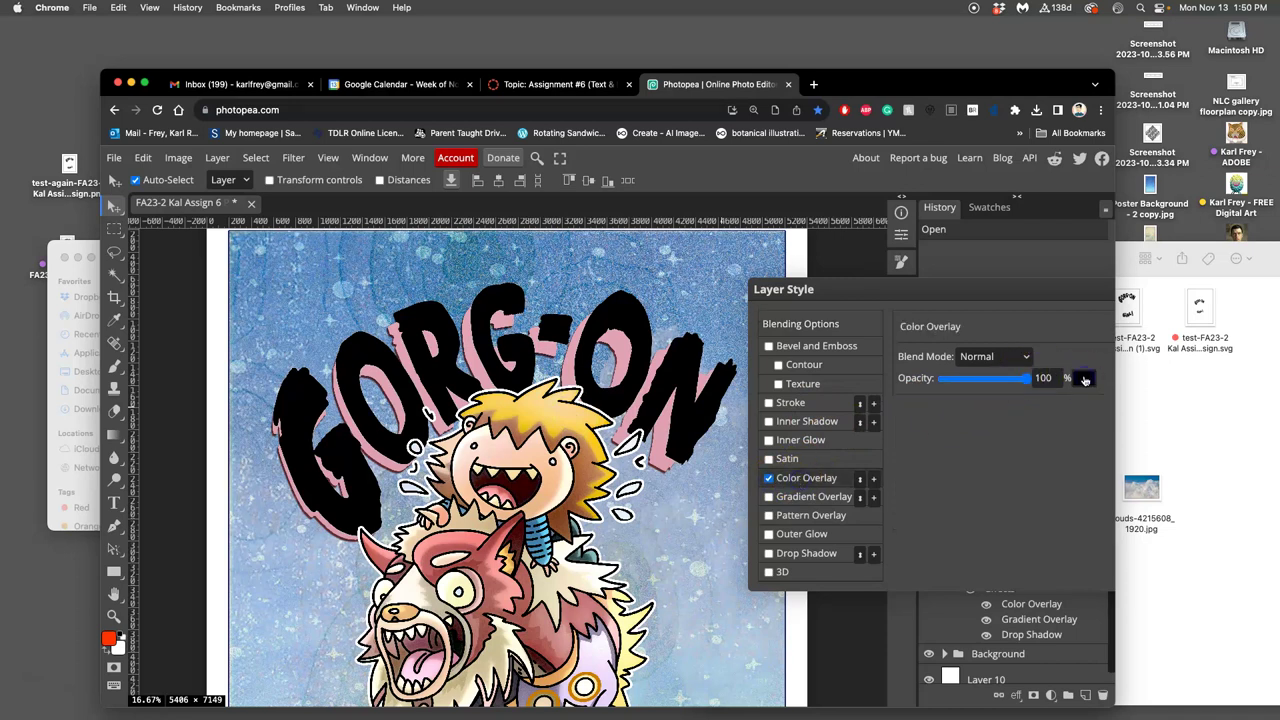
Set the Color Overlay colour to dark charcoal #312a2a.
click(1084, 379)
drag(594, 370, 837, 272)
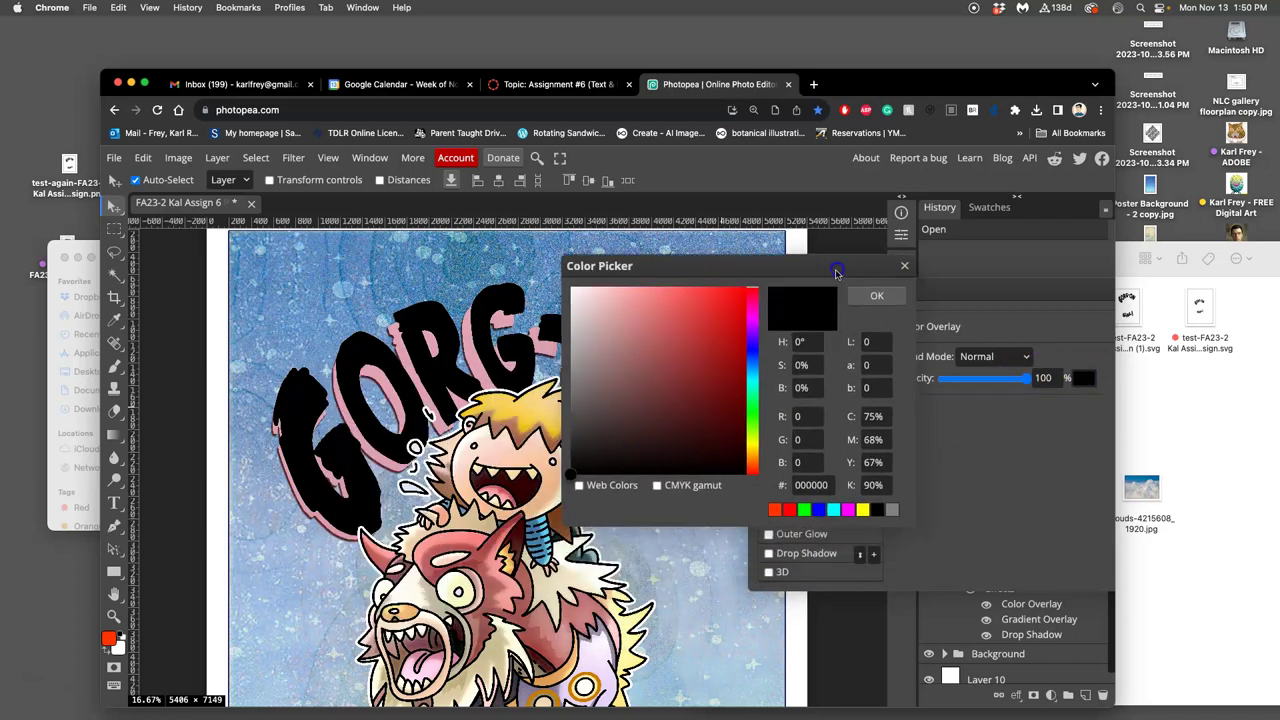
click(497, 695)
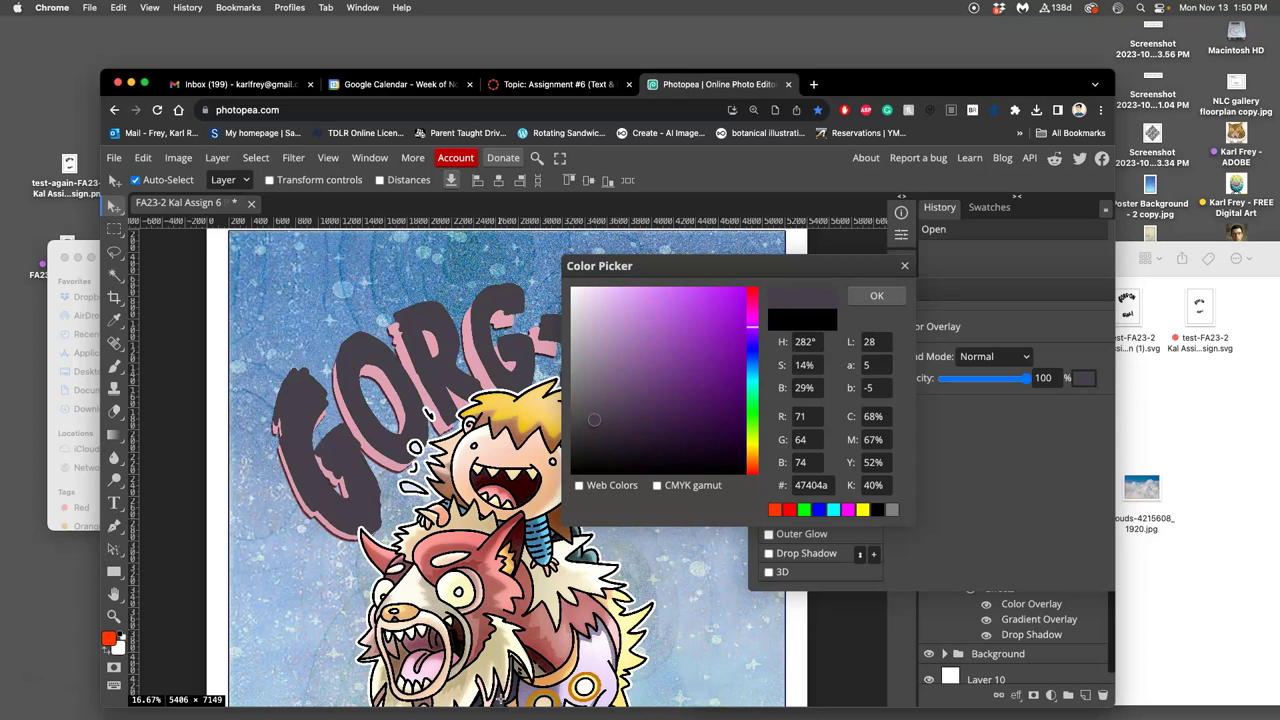
click(497, 697)
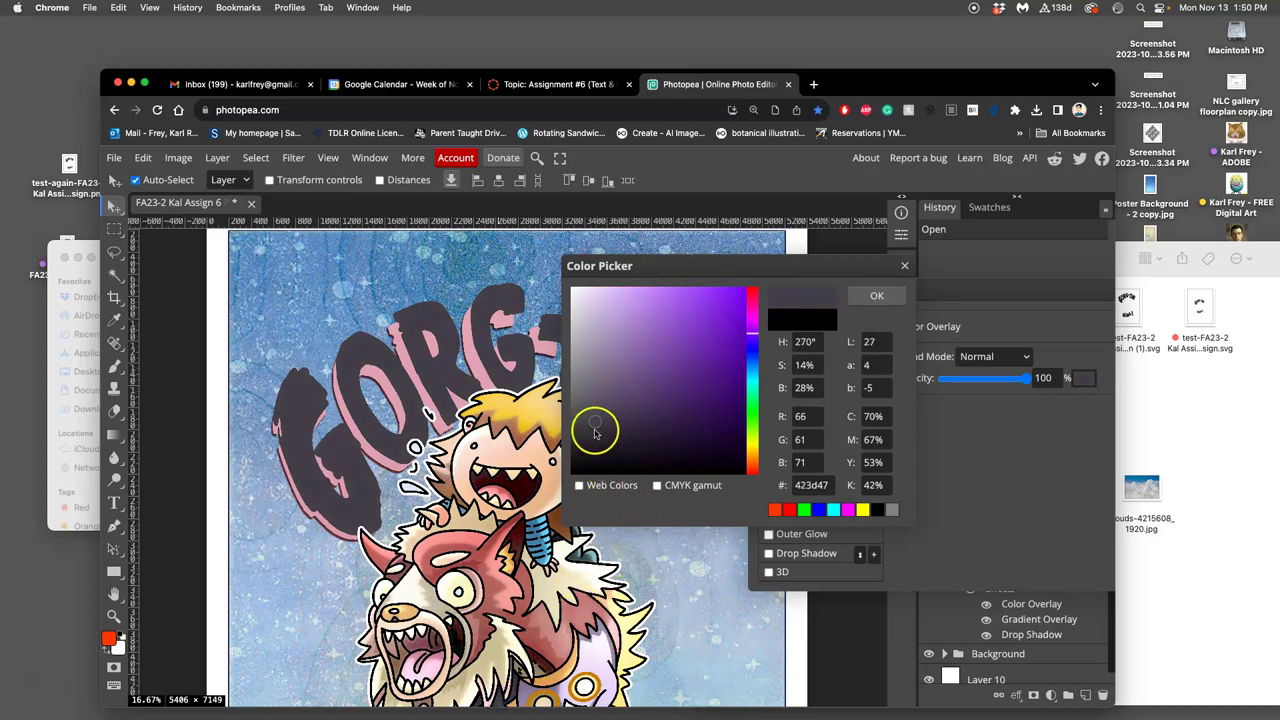
drag(591, 437, 590, 444)
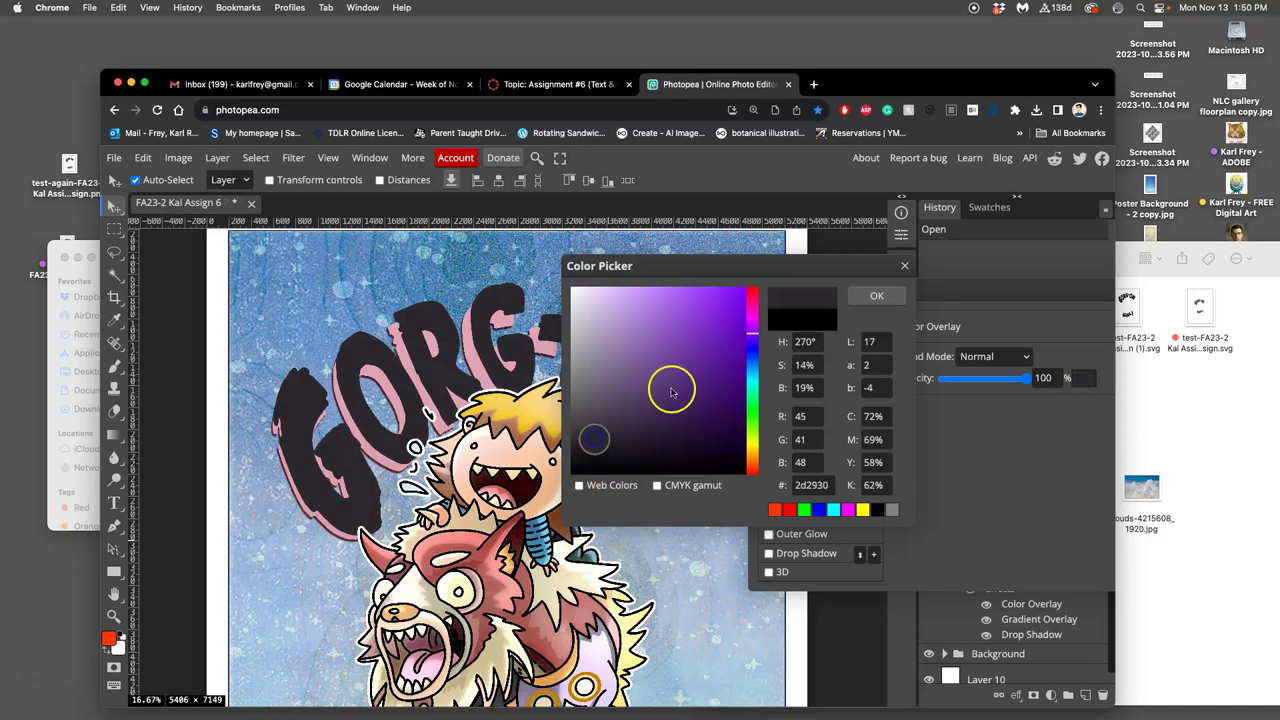
click(755, 420)
drag(755, 420, 751, 476)
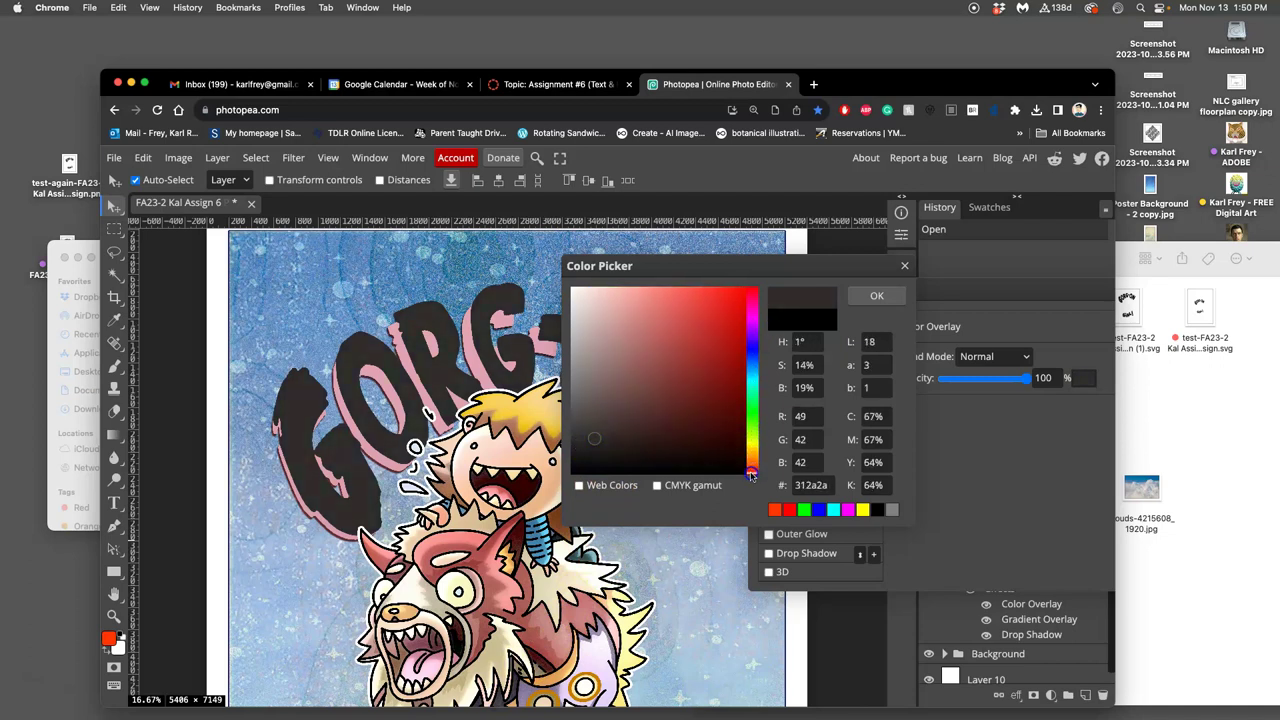
click(869, 297)
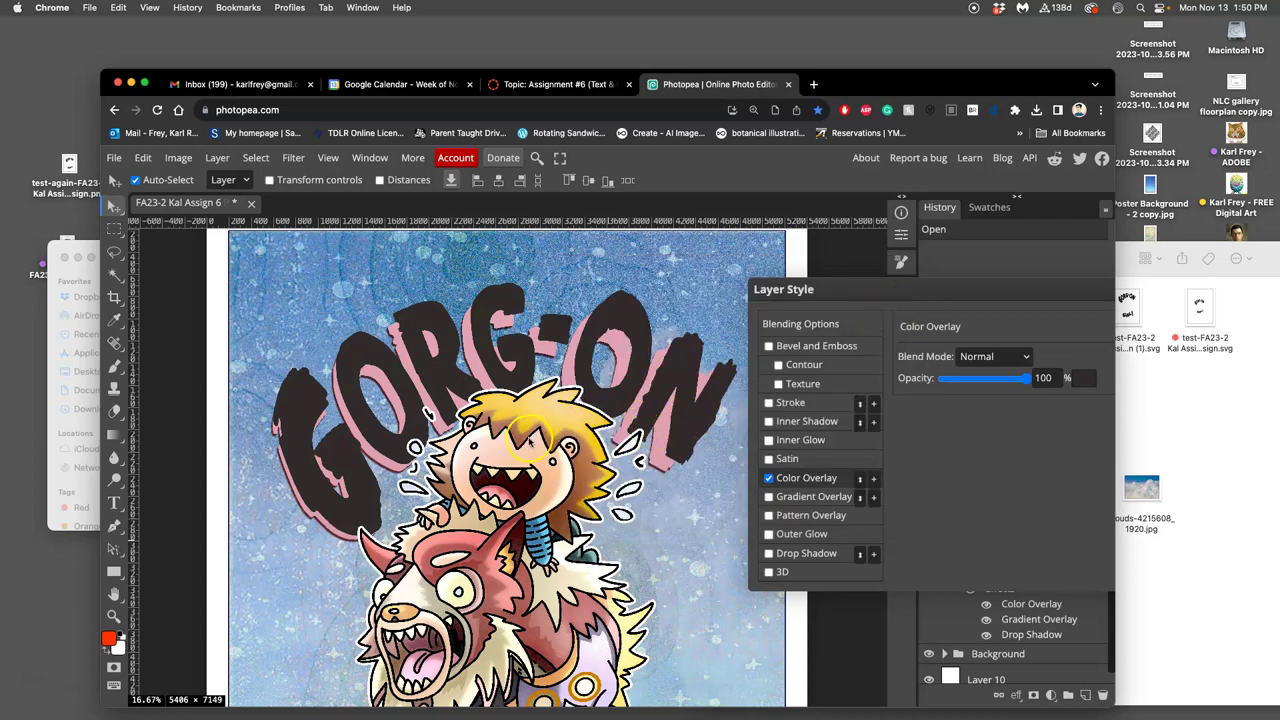
scroll(540, 444, down, 5)
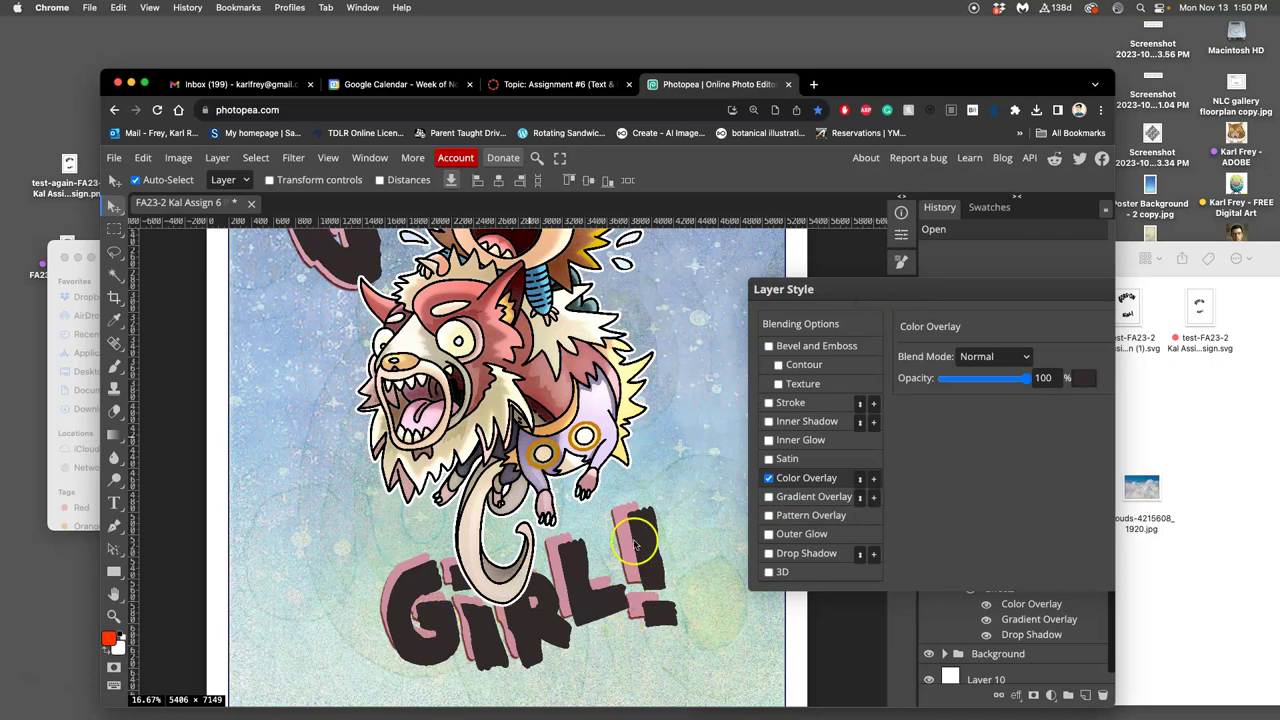
scroll(637, 528, up, 8)
scroll(557, 497, down, 3)
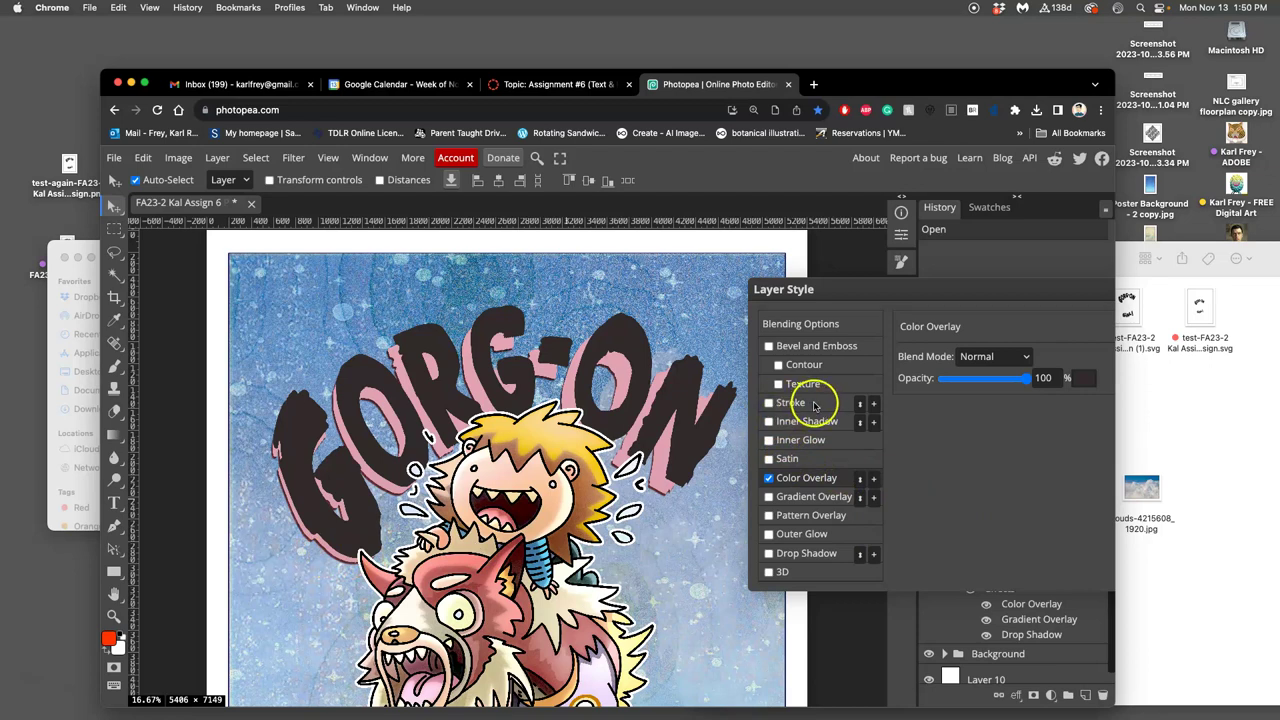
Enable Stroke on the lettering and set its colour to near-white #f9f4f4.
click(812, 403)
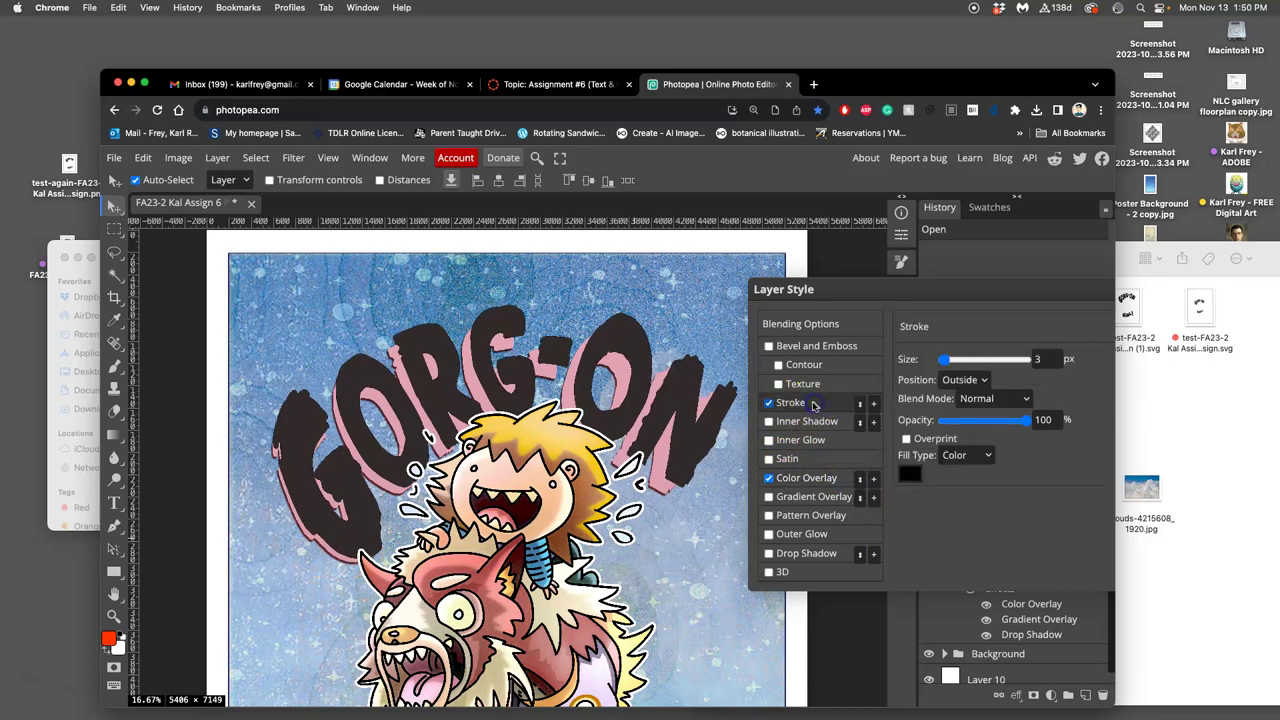
click(910, 475)
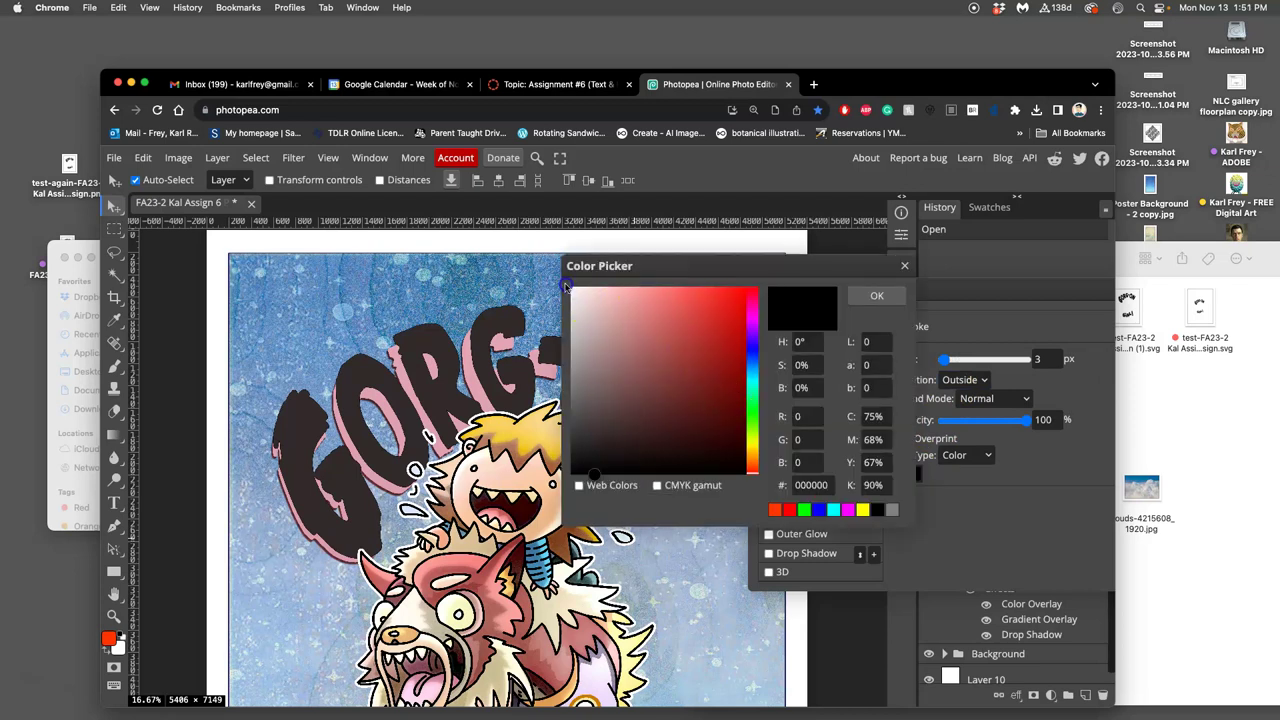
click(586, 301)
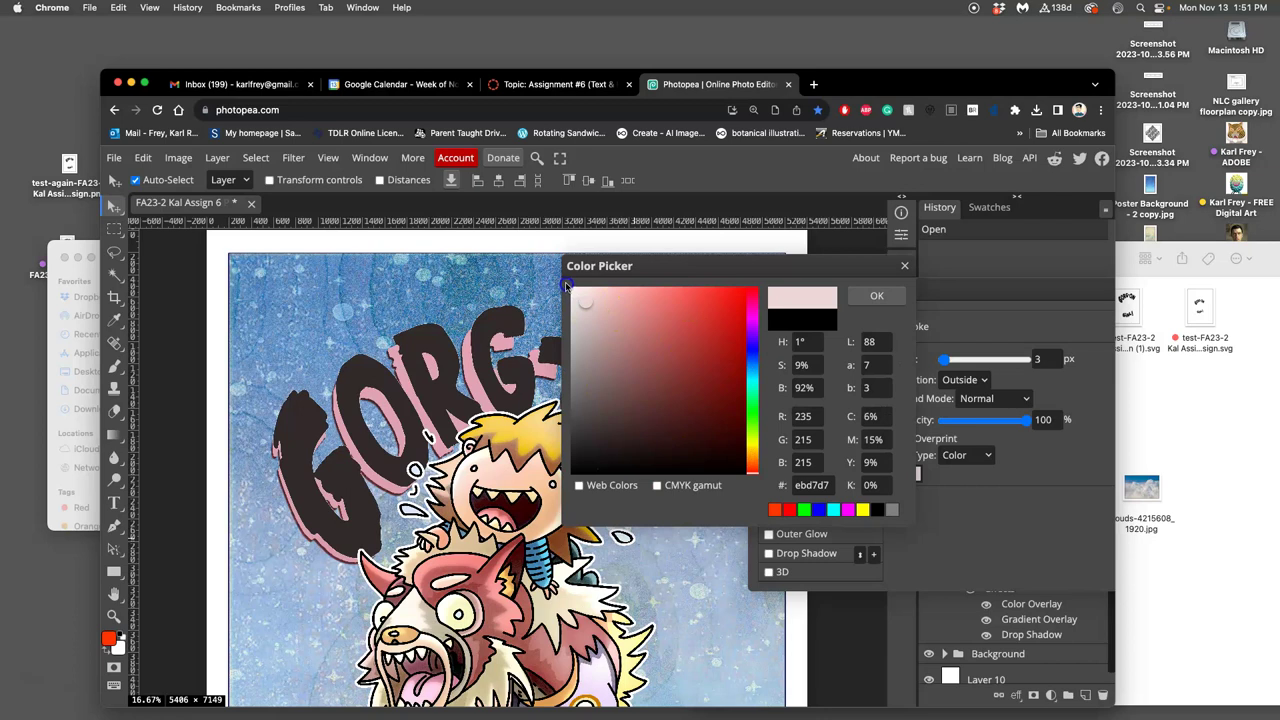
click(575, 291)
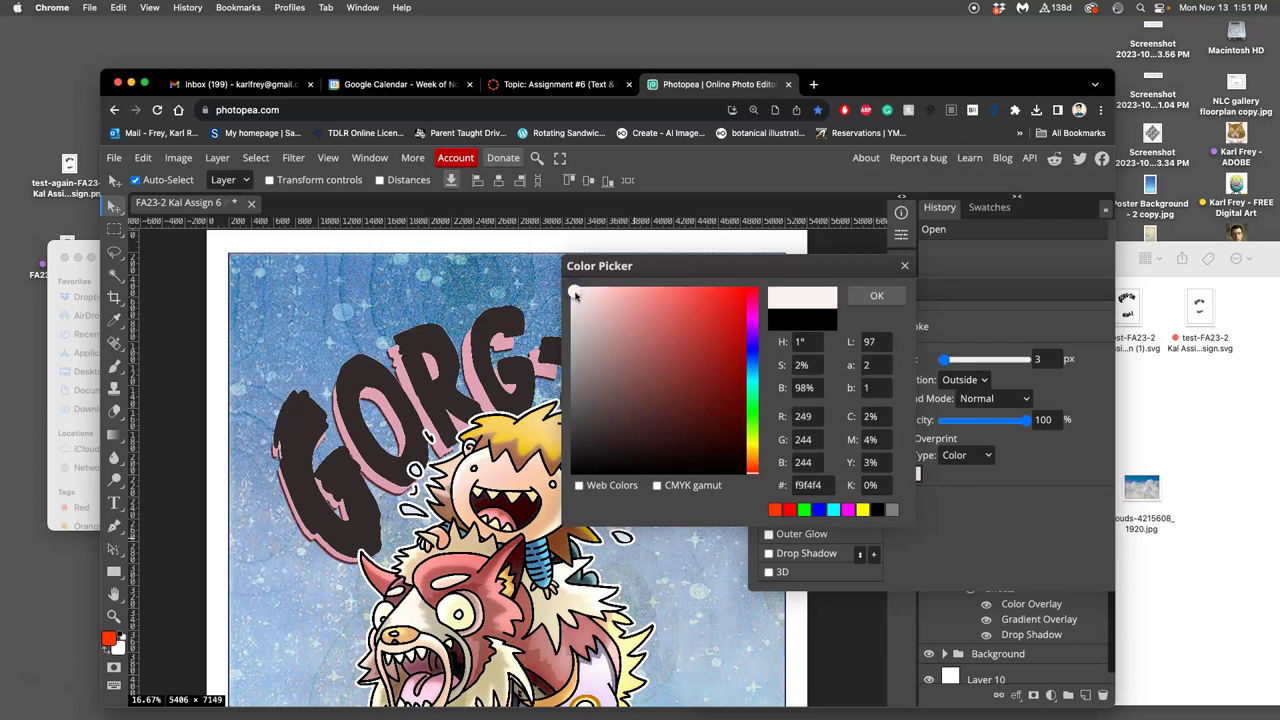
click(866, 297)
click(866, 297)
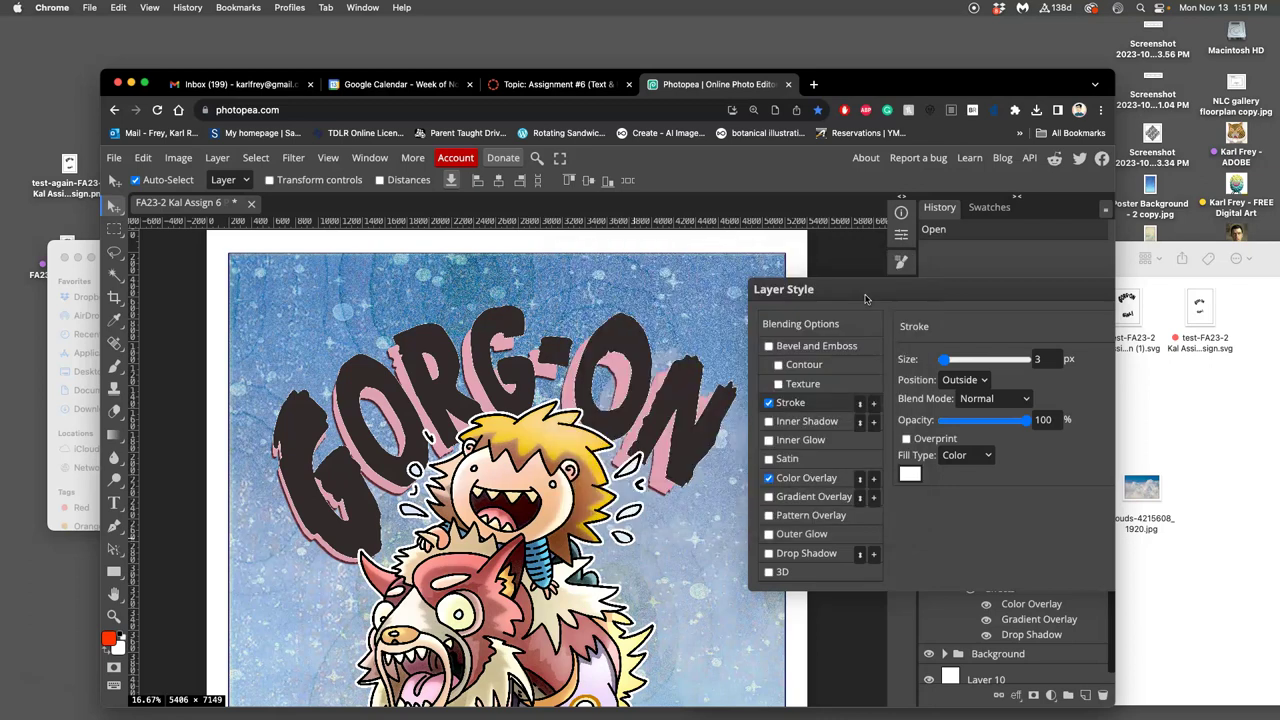
Set the outside stroke size to 19 px and apply the layer styles.
click(946, 360)
mouse_move(955, 364)
mouse_down()
mouse_move(608, 415)
mouse_move(971, 357)
mouse_move(947, 365)
mouse_up()
scroll(952, 362, up, 5)
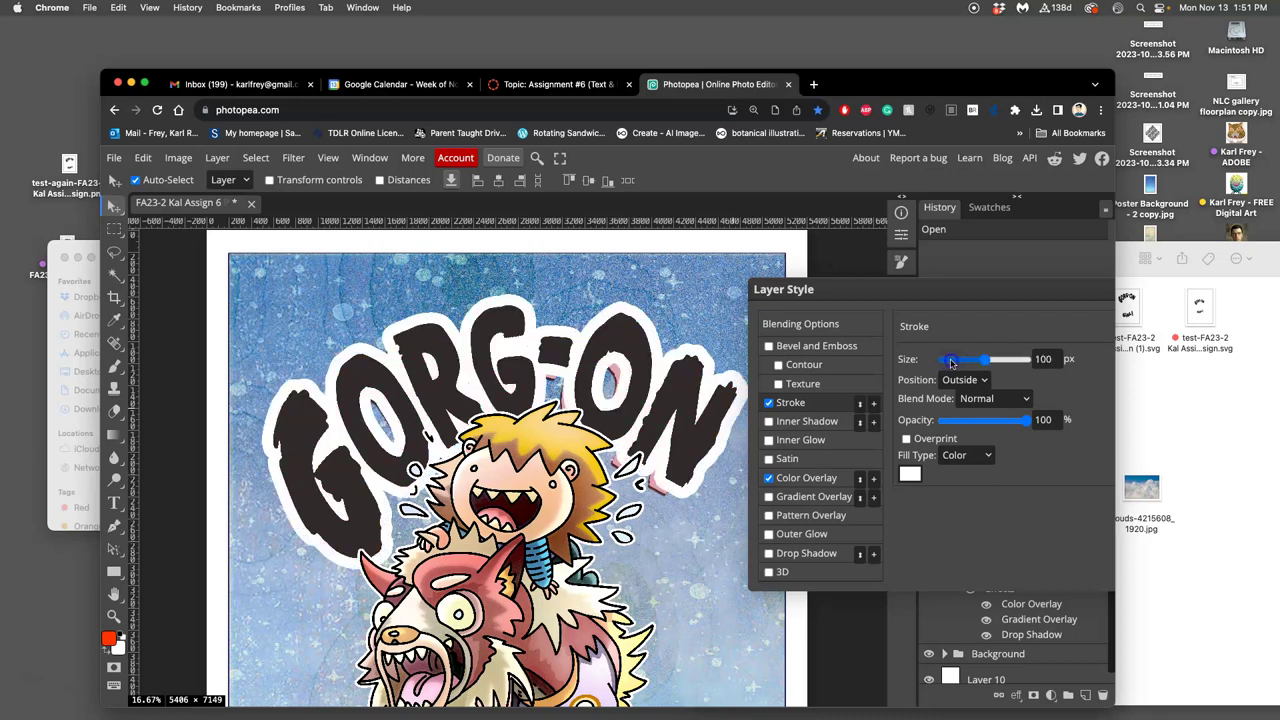
scroll(952, 362, down, 4)
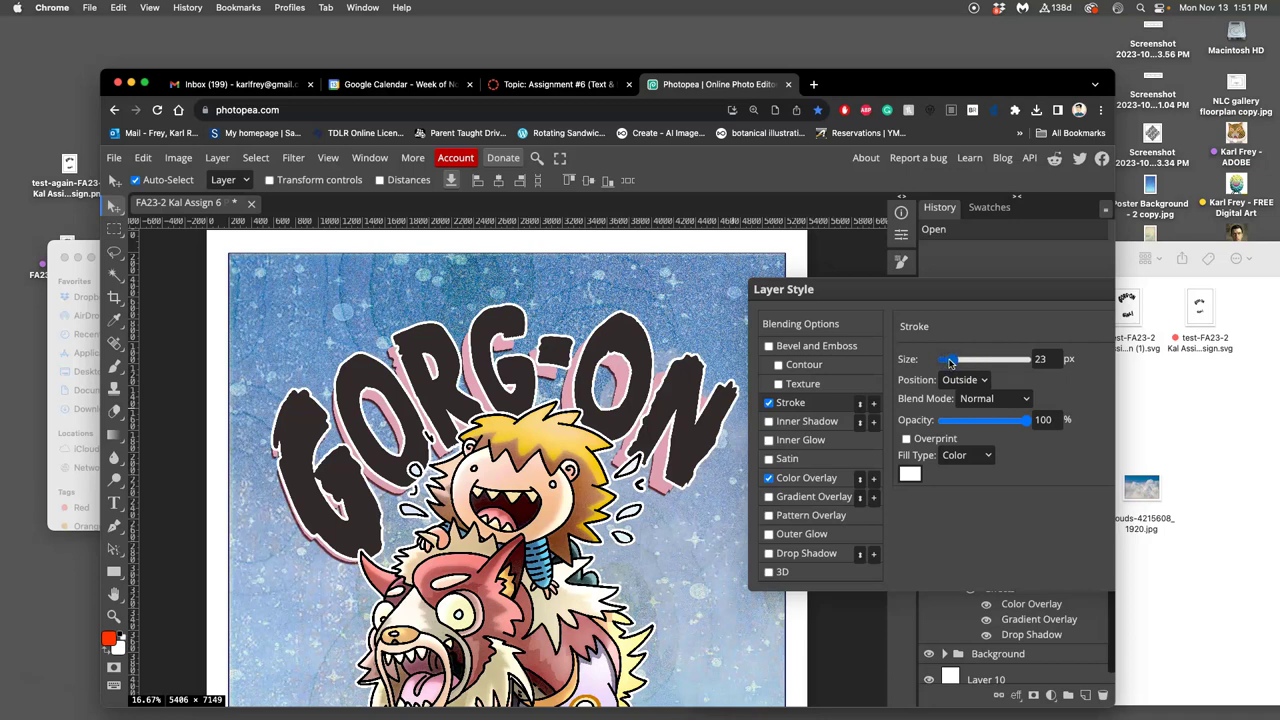
scroll(686, 518, down, 5)
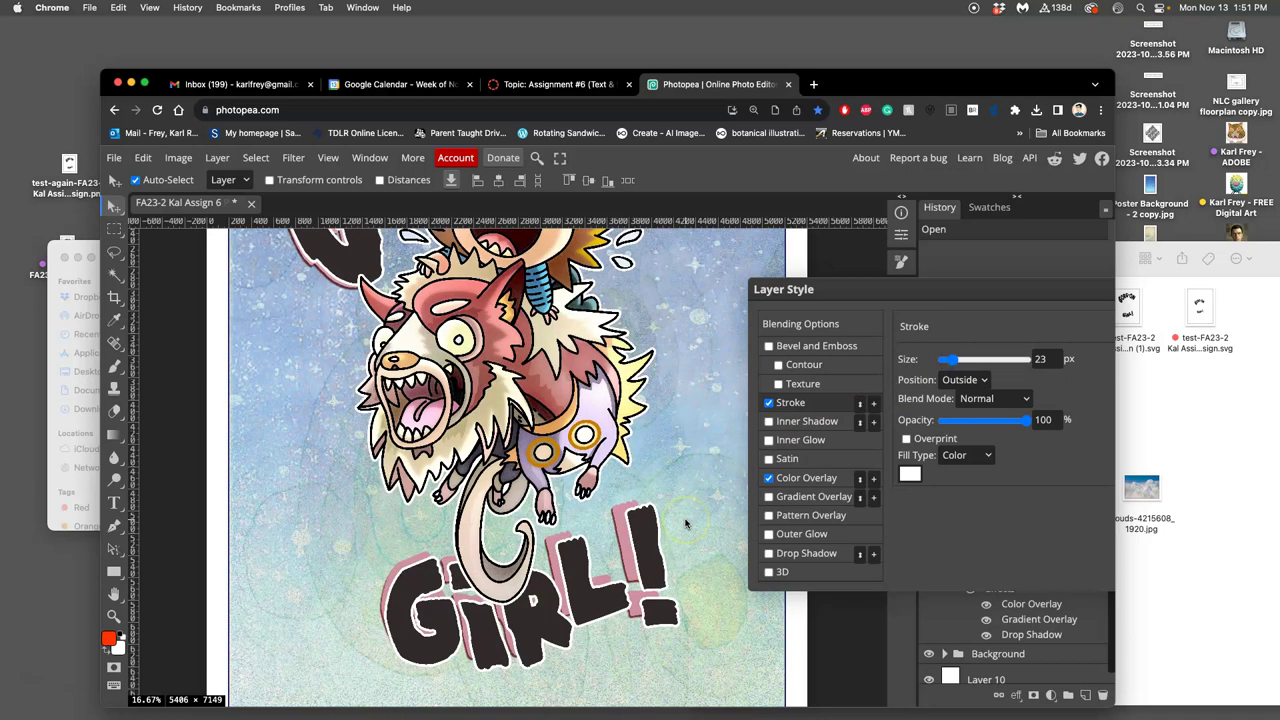
scroll(686, 522, up, 5)
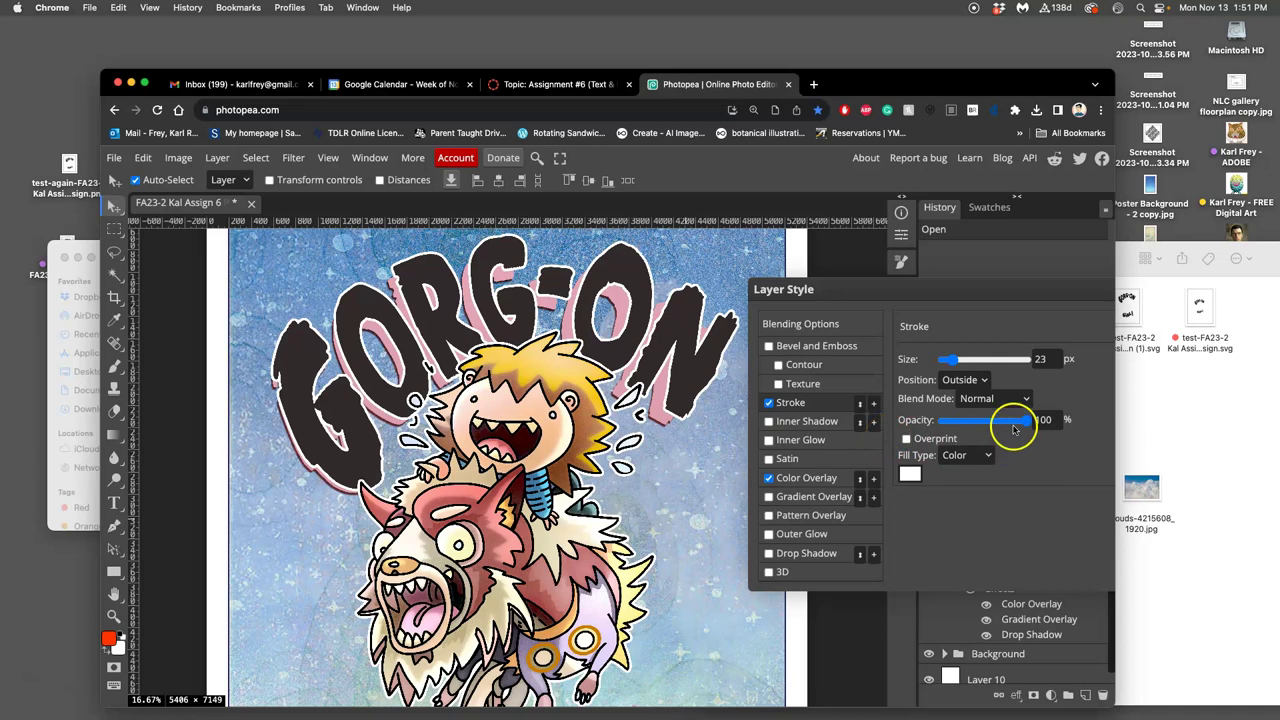
click(1041, 359)
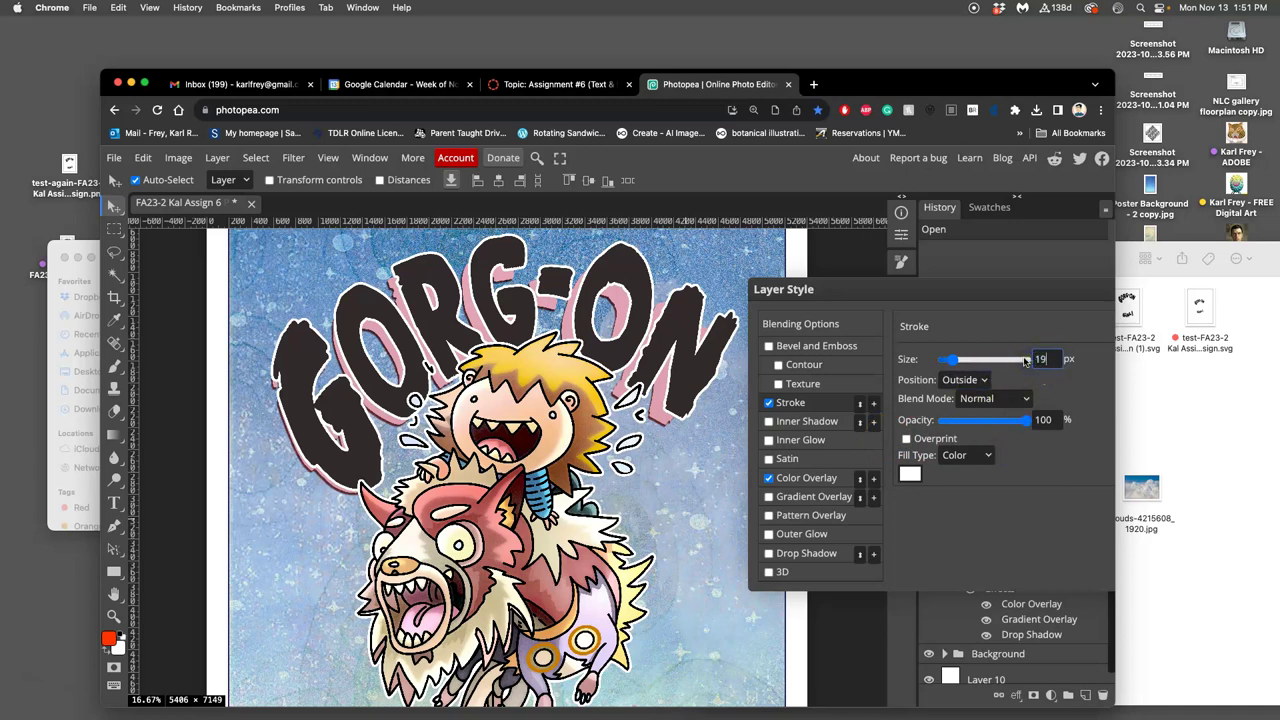
click(993, 348)
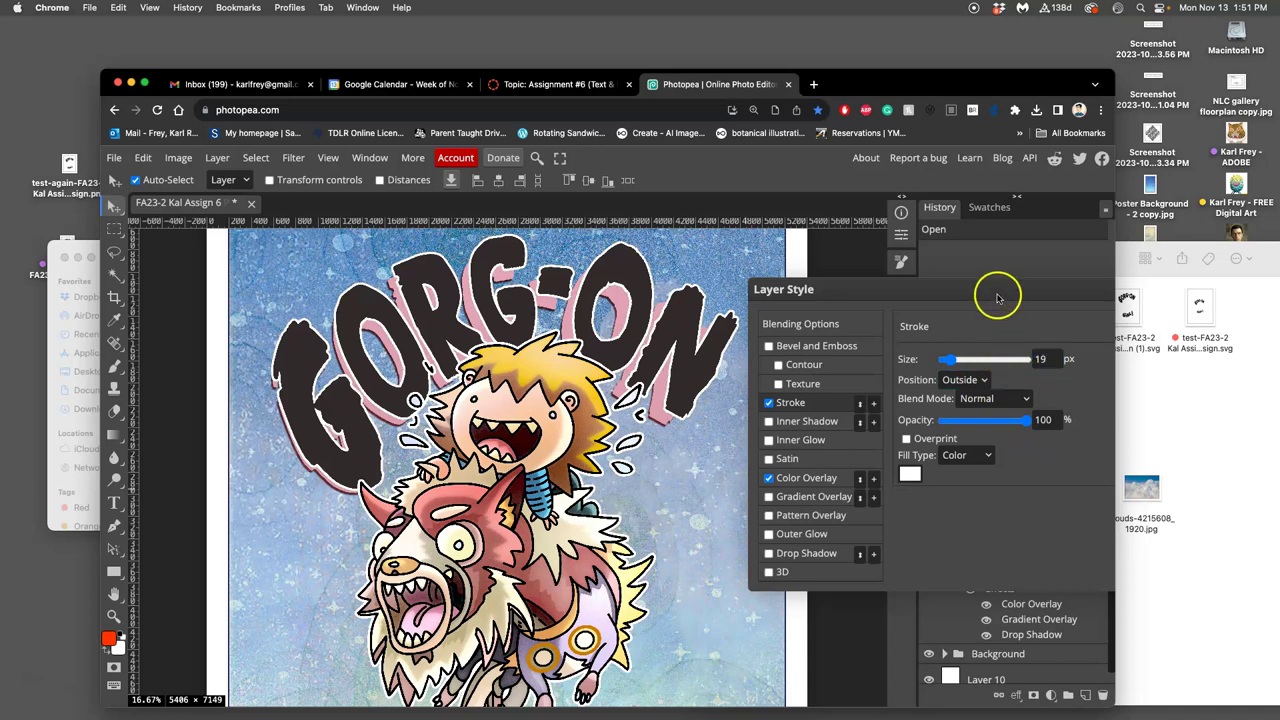
drag(914, 291, 712, 307)
click(969, 336)
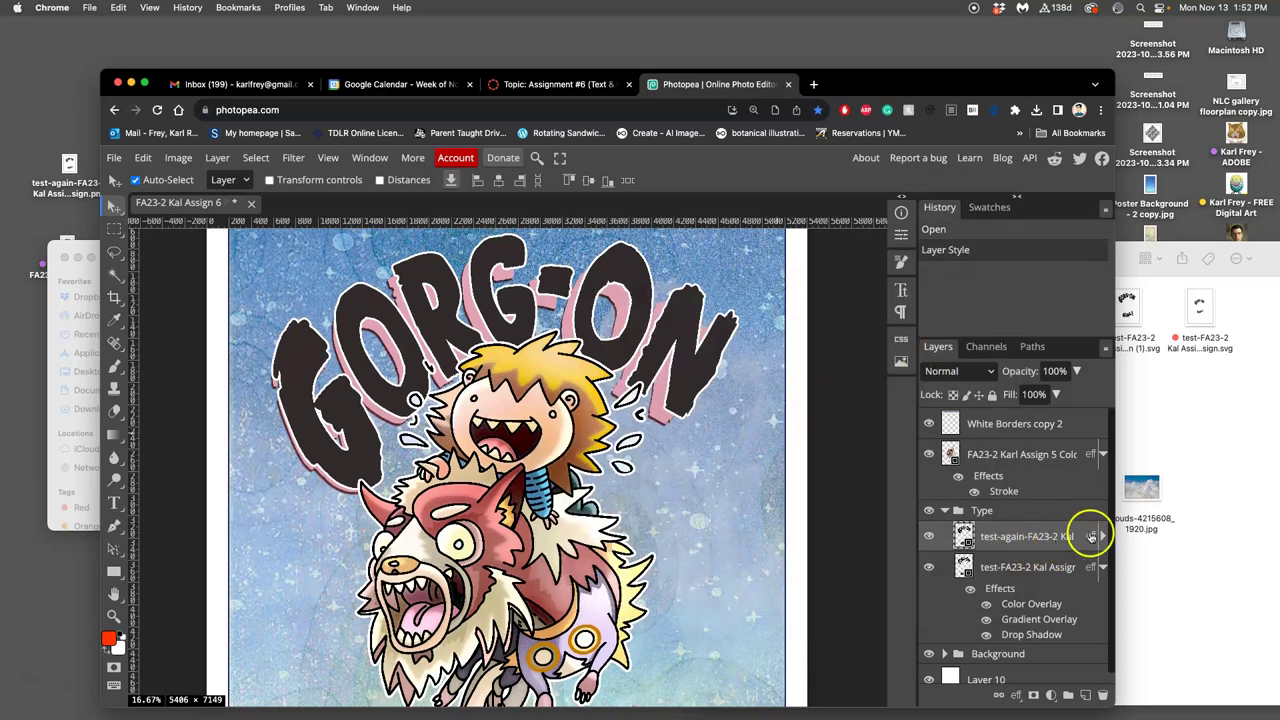
Re-enable the type layer's Color Overlay effect and view the whole poster.
click(1101, 536)
click(987, 588)
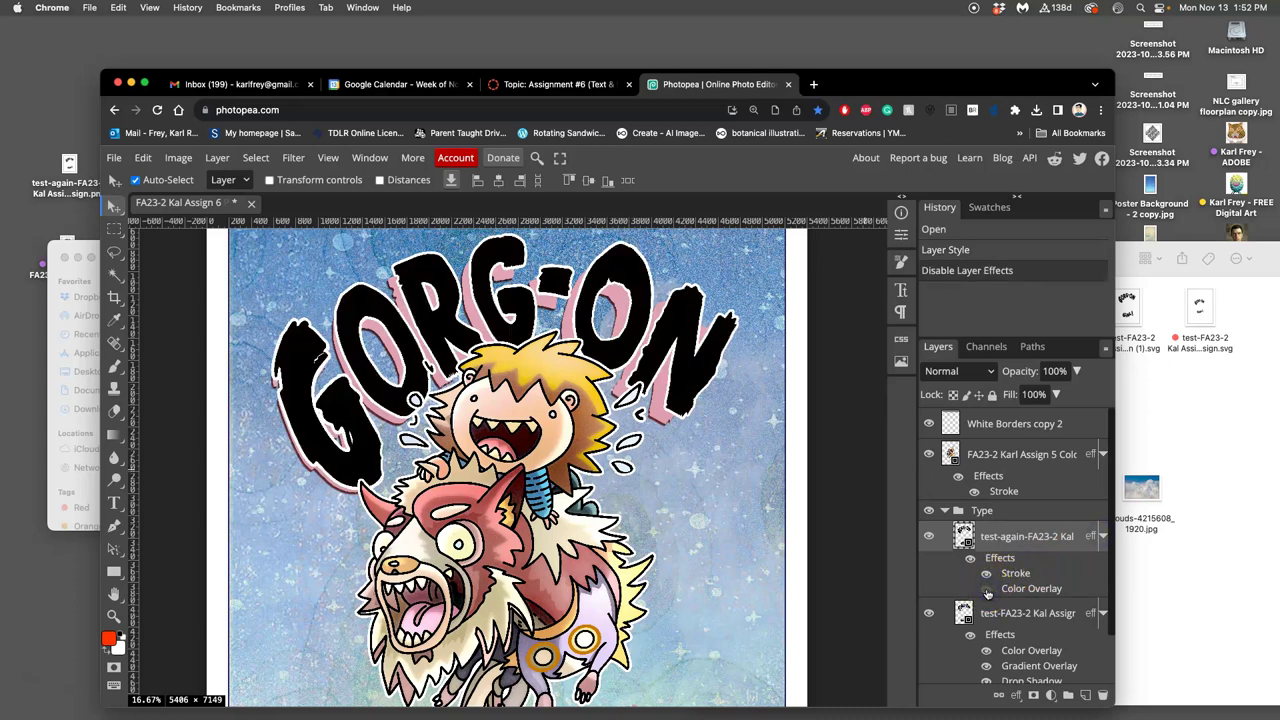
click(987, 588)
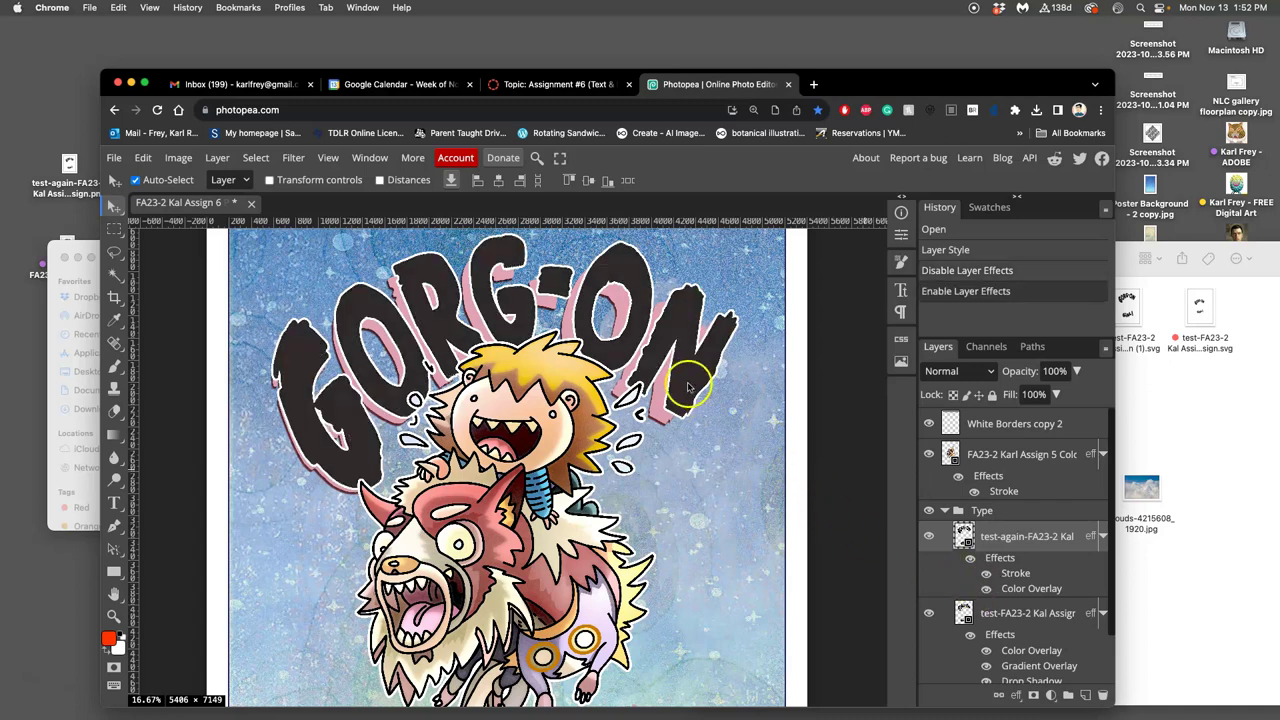
scroll(681, 527, down, 5)
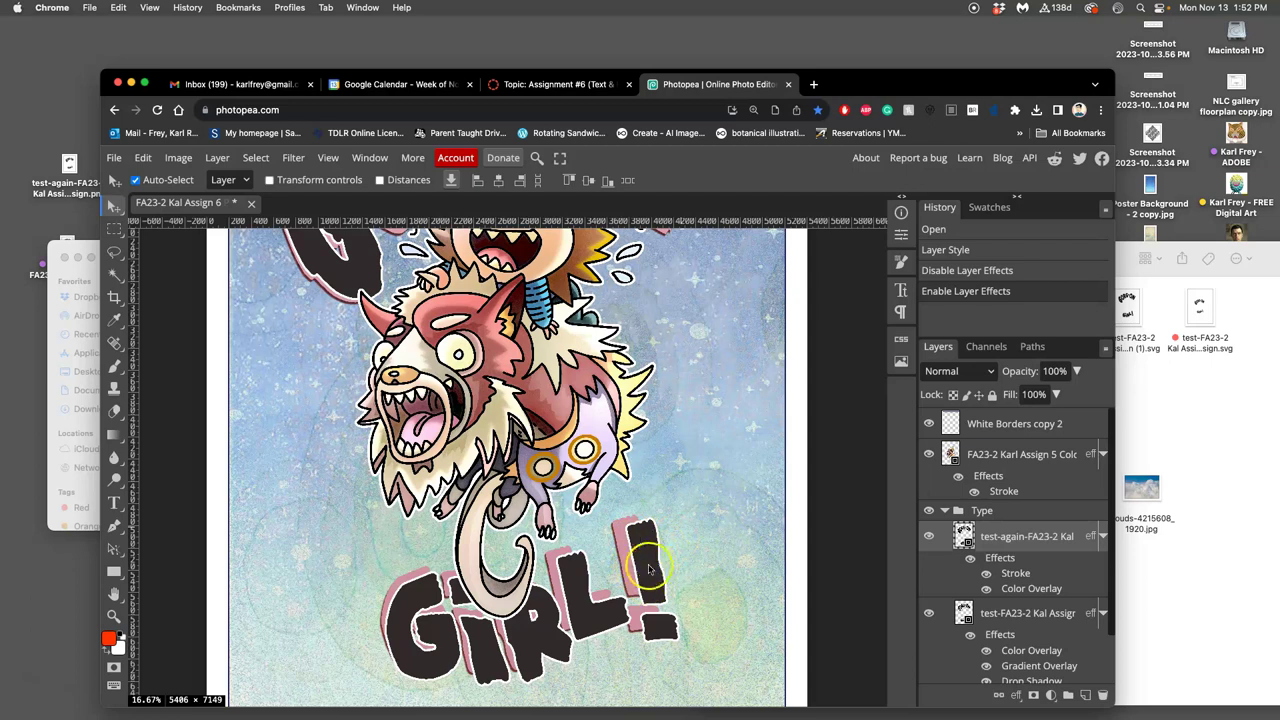
scroll(620, 566, up, 6)
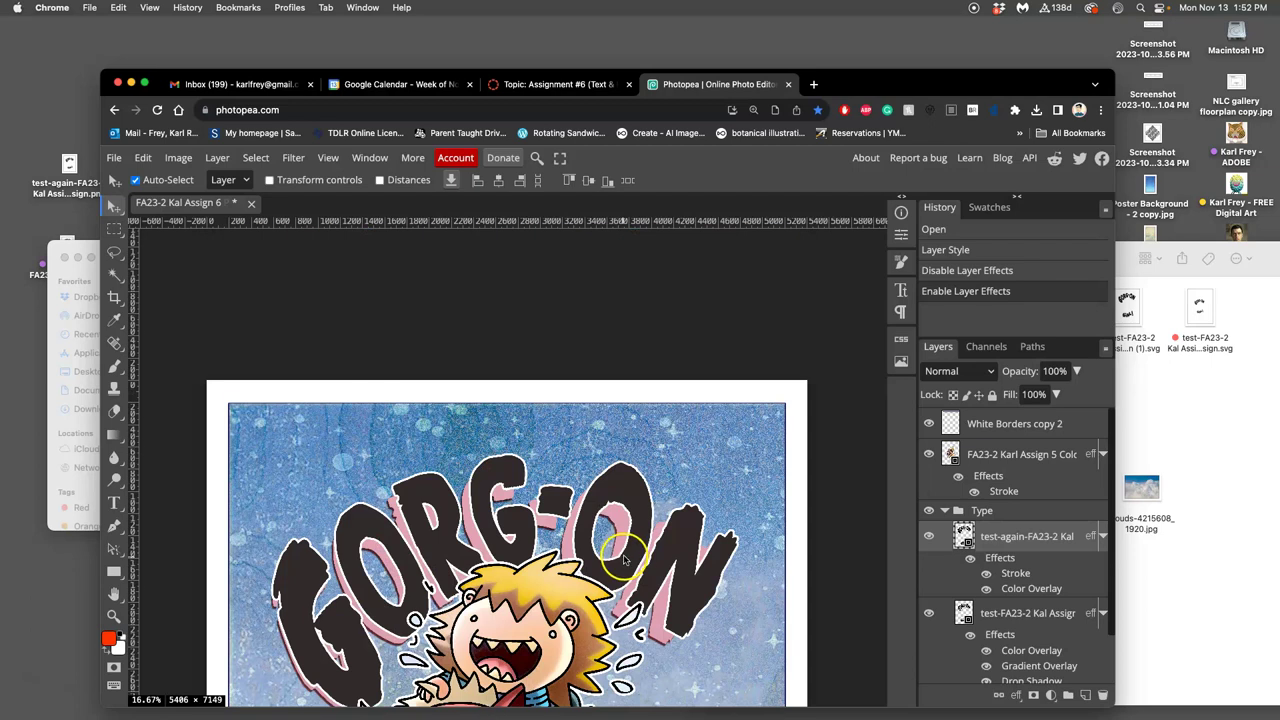
scroll(650, 557, down, 2)
scroll(668, 556, down, 6)
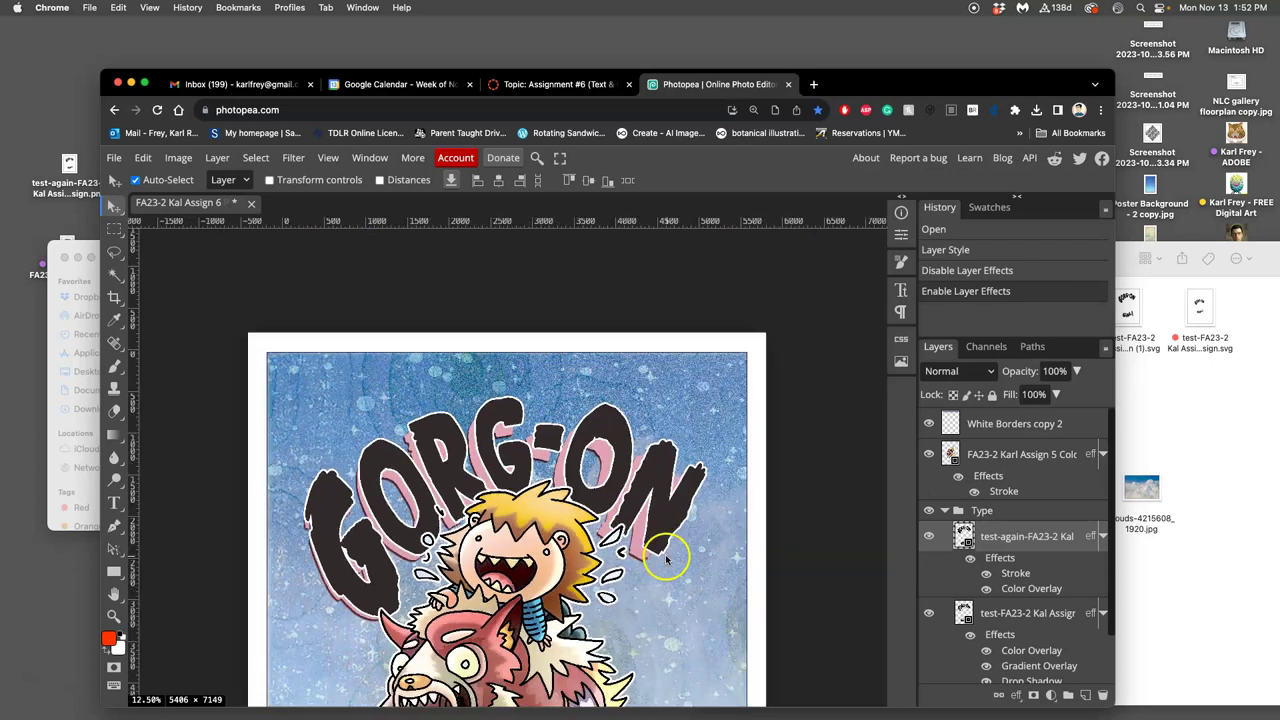
scroll(603, 553, down, 1)
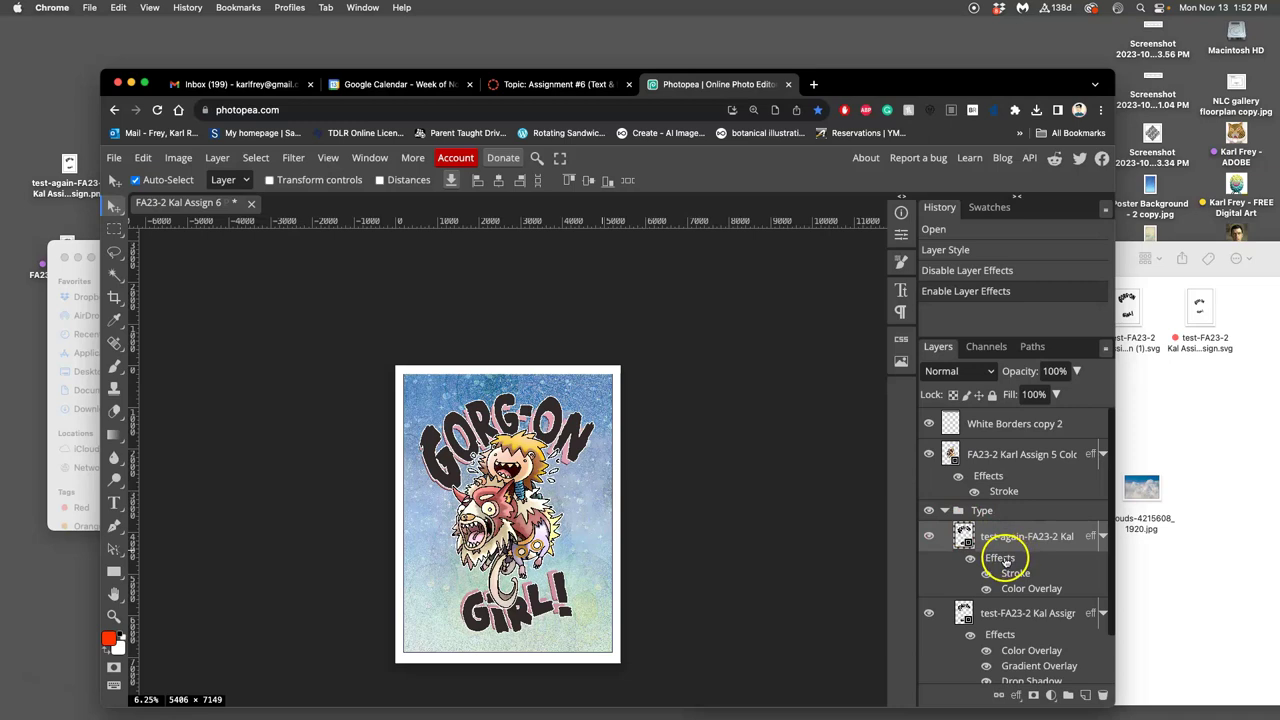
Add a Gradient Overlay to the lettering using the copper gradient preset.
double_click(1003, 552)
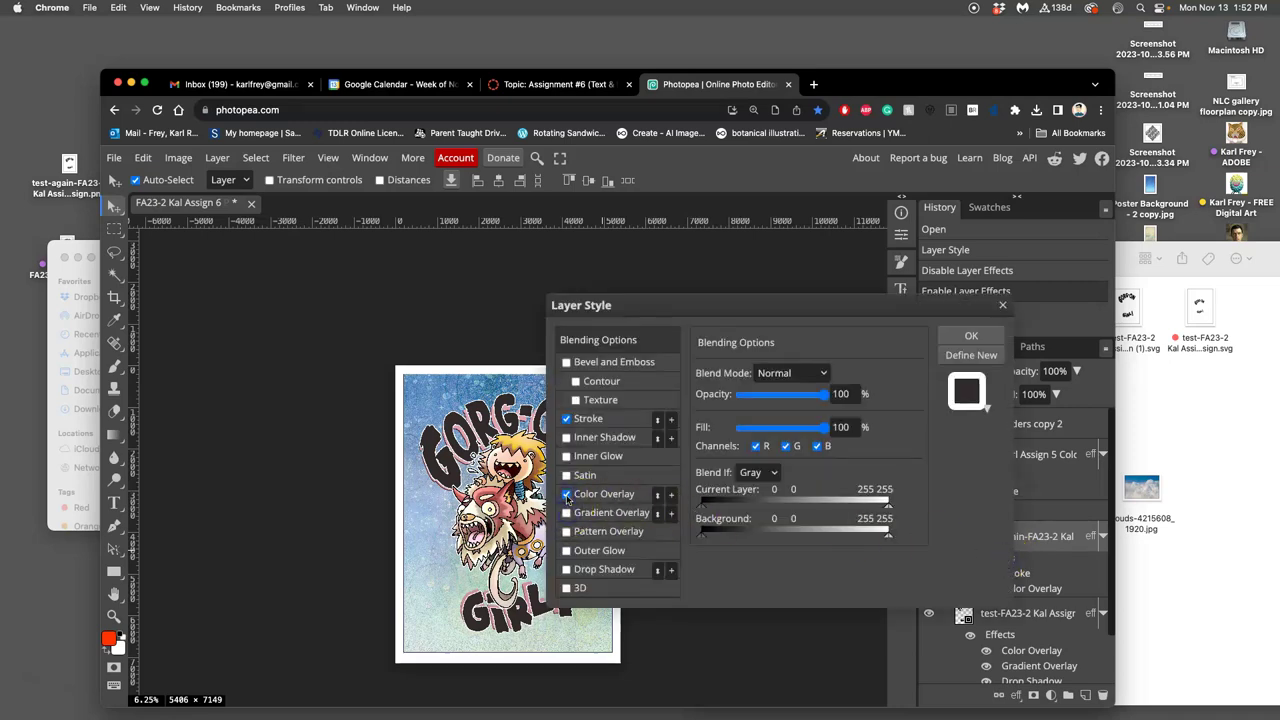
click(566, 511)
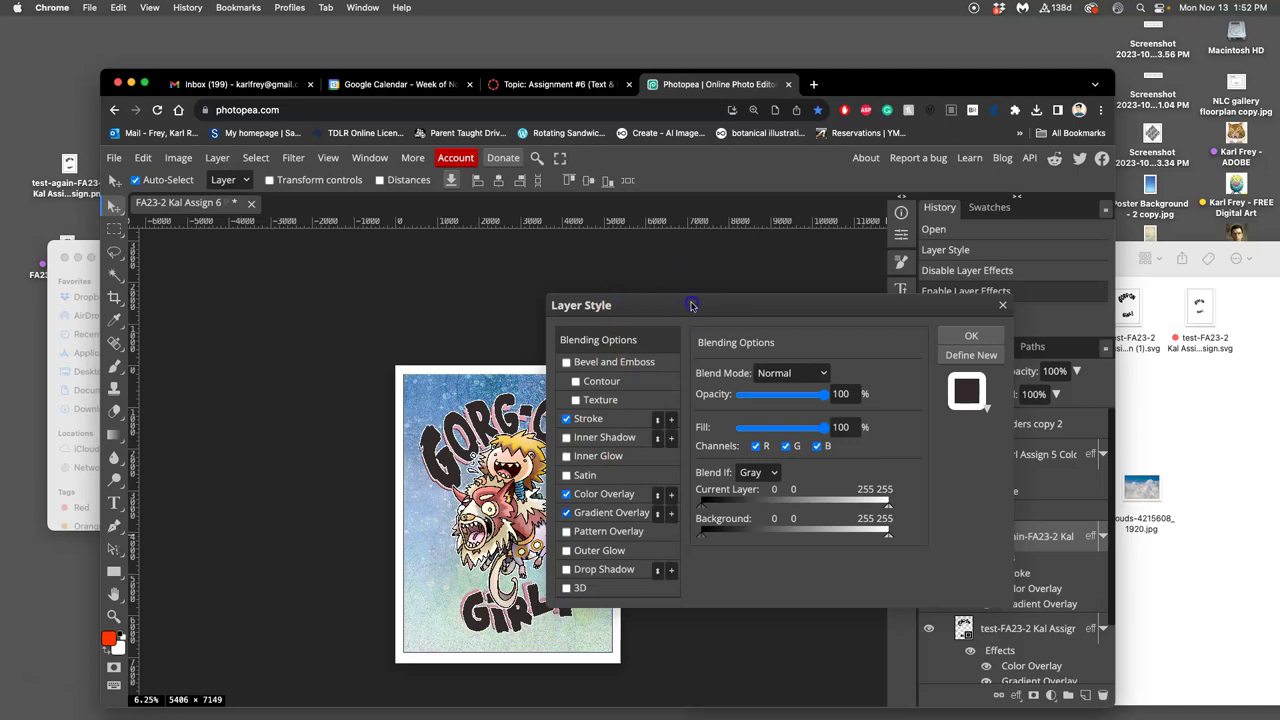
drag(690, 305, 744, 299)
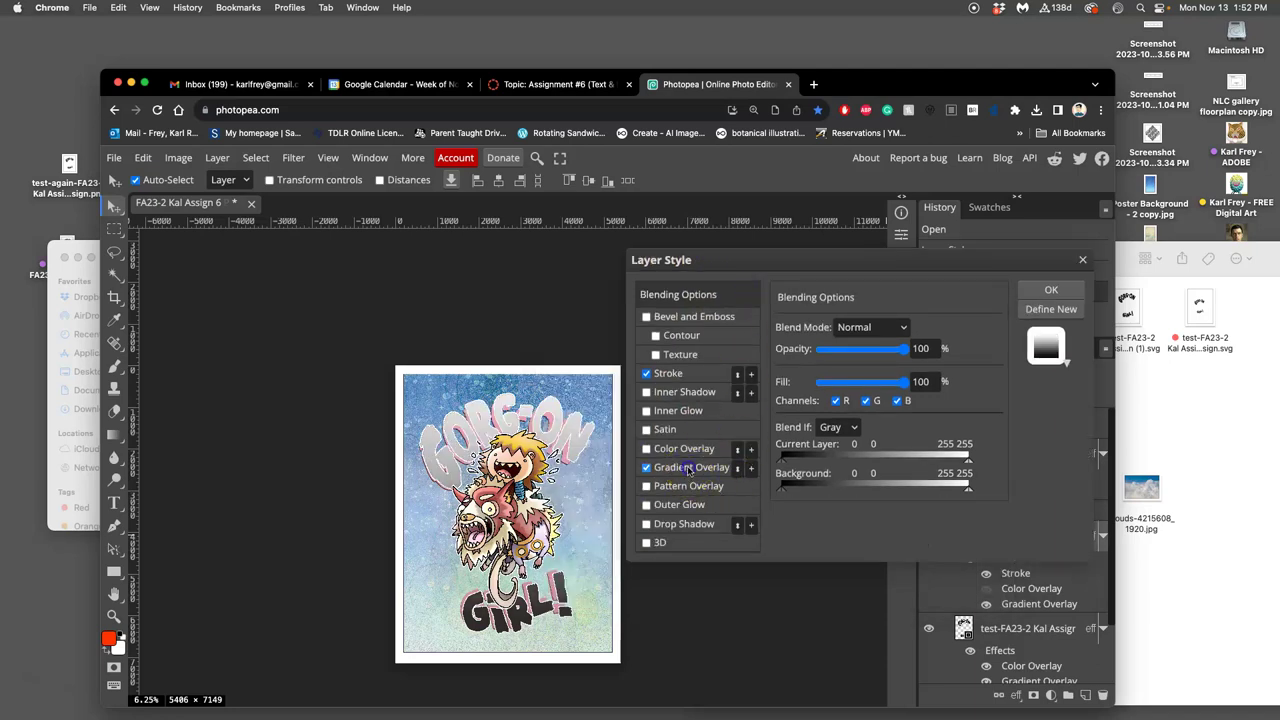
click(690, 467)
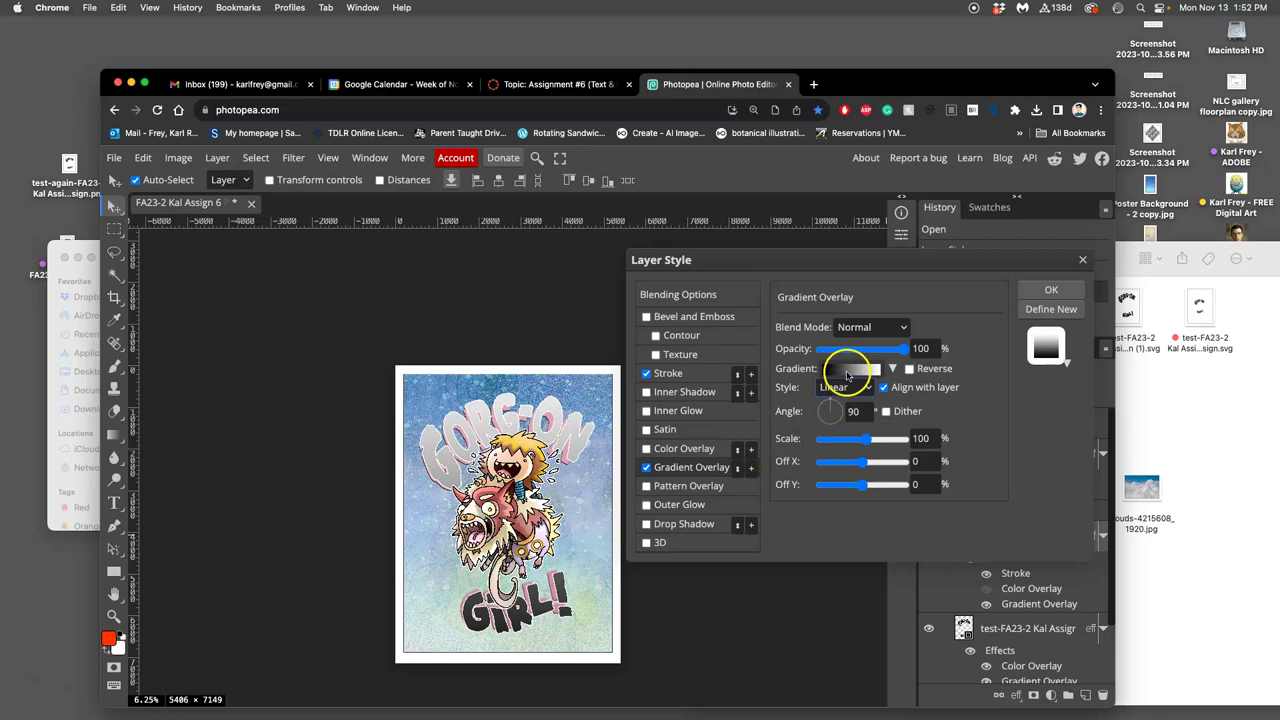
click(892, 369)
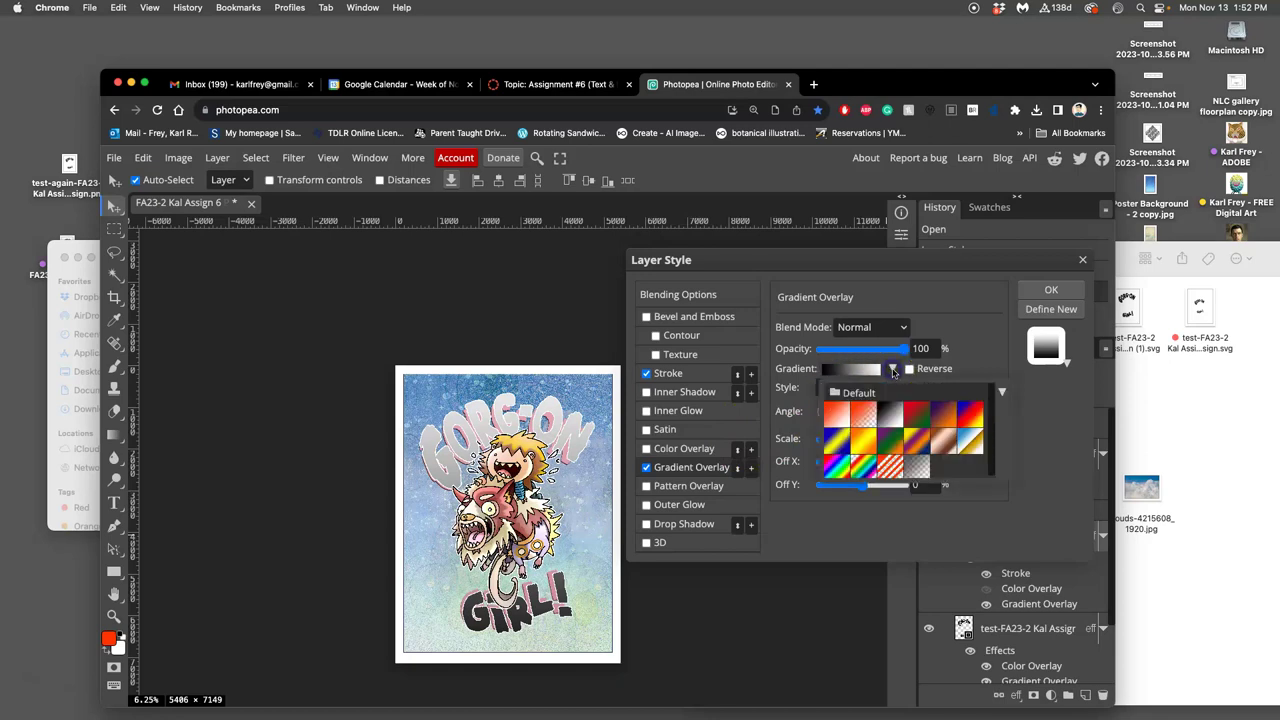
click(925, 442)
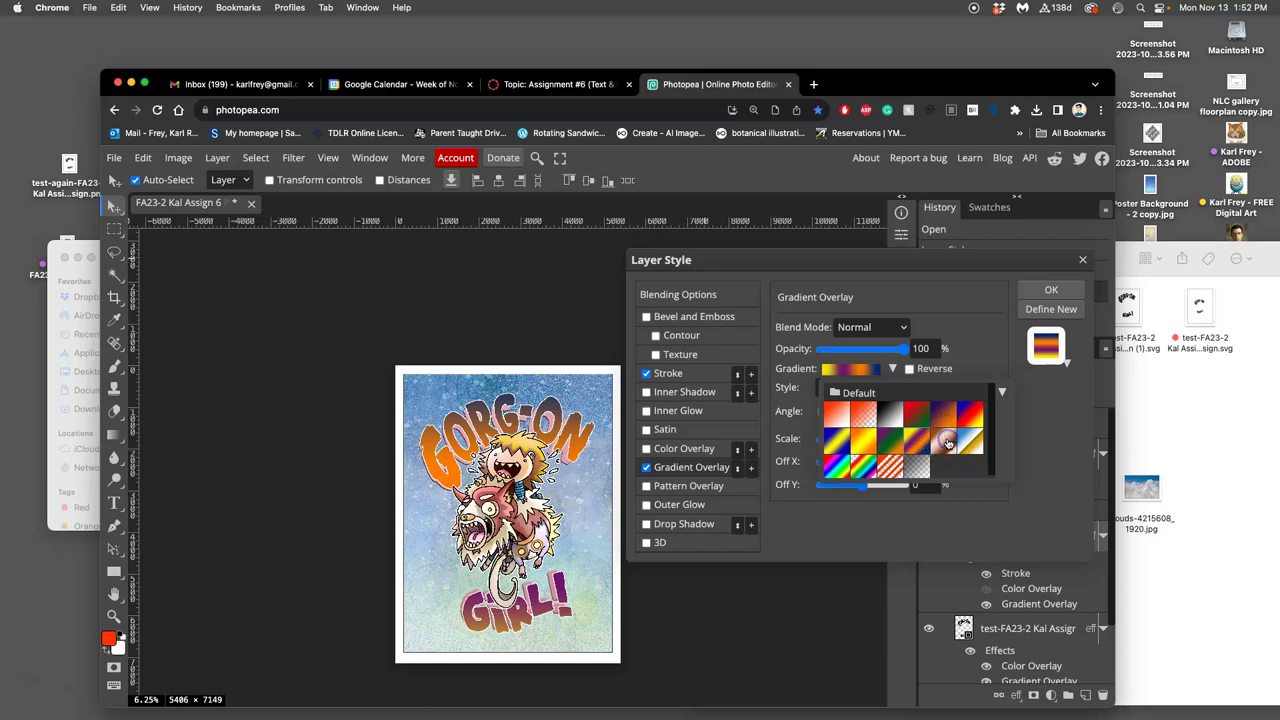
click(945, 443)
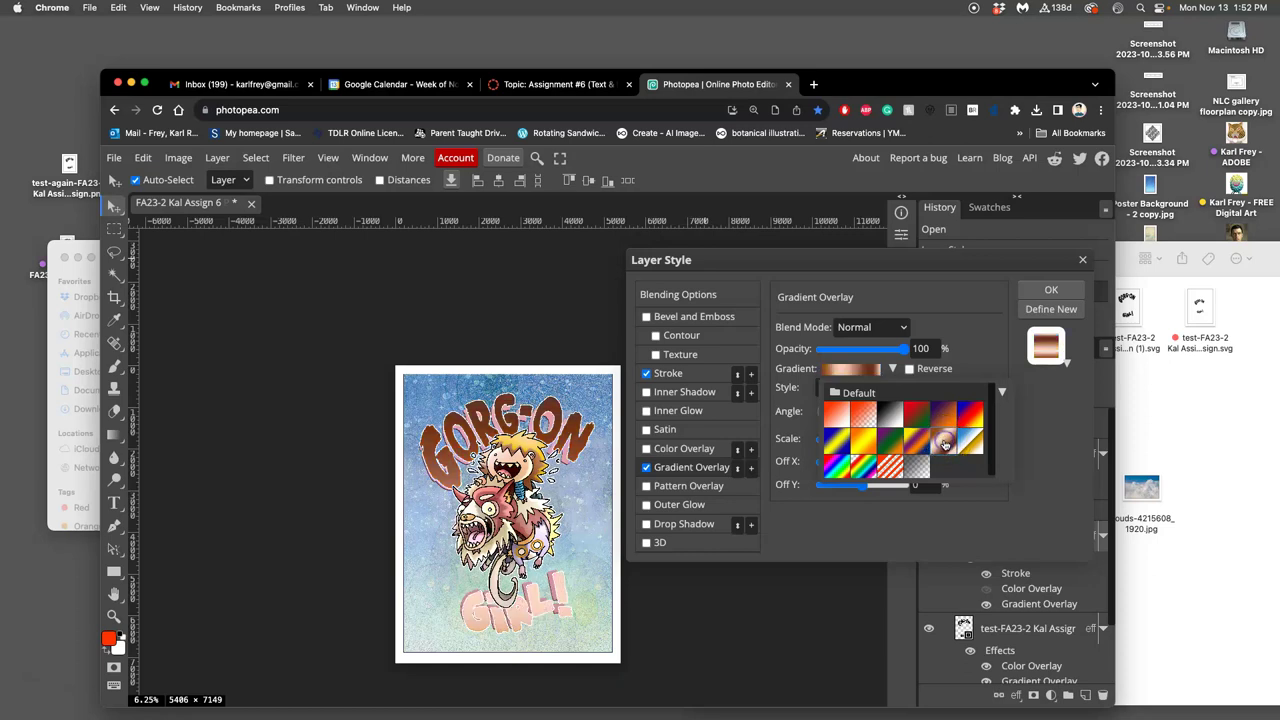
In the gradient editor, set the leftmost stop to a reddish colour sampled from the artwork.
click(853, 373)
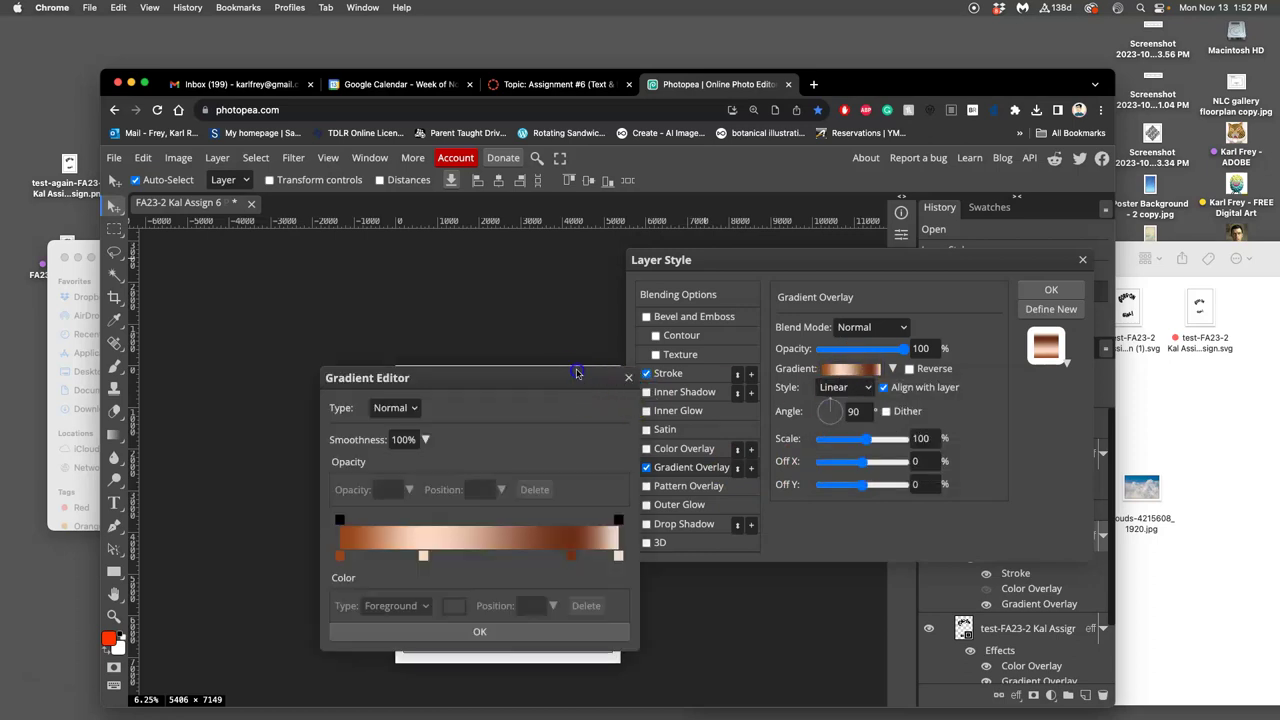
drag(517, 271, 482, 238)
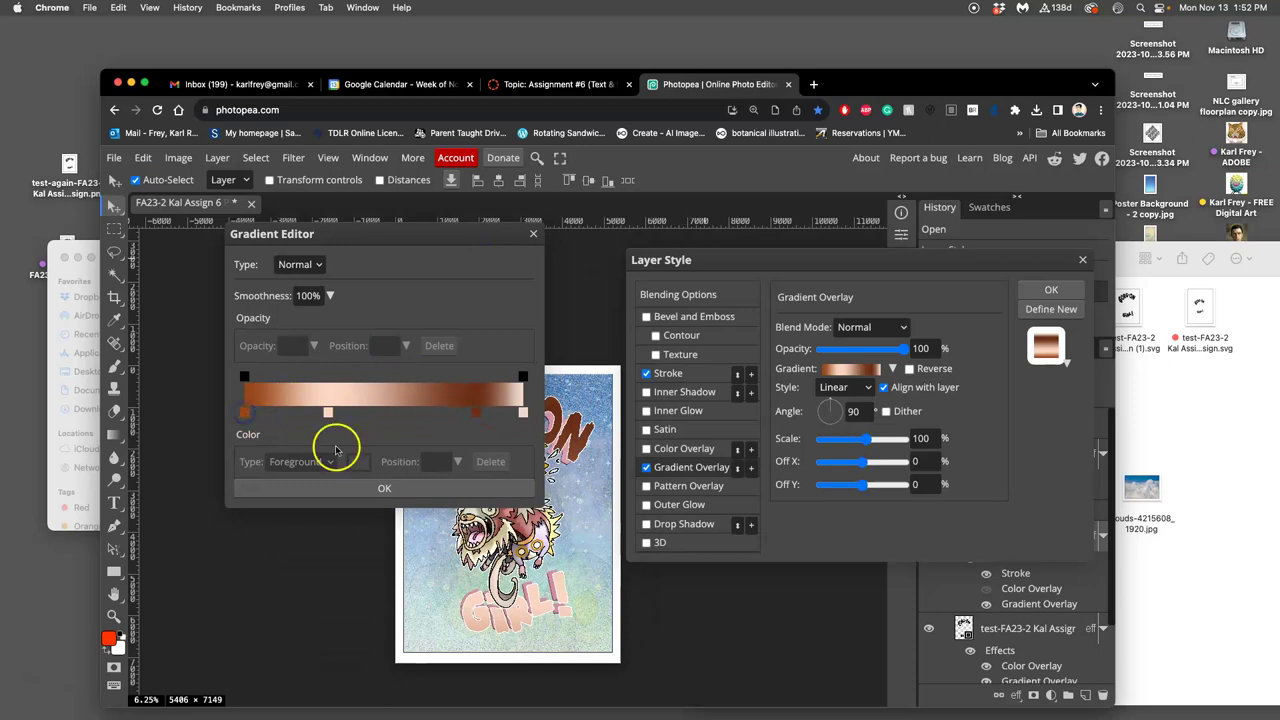
click(244, 413)
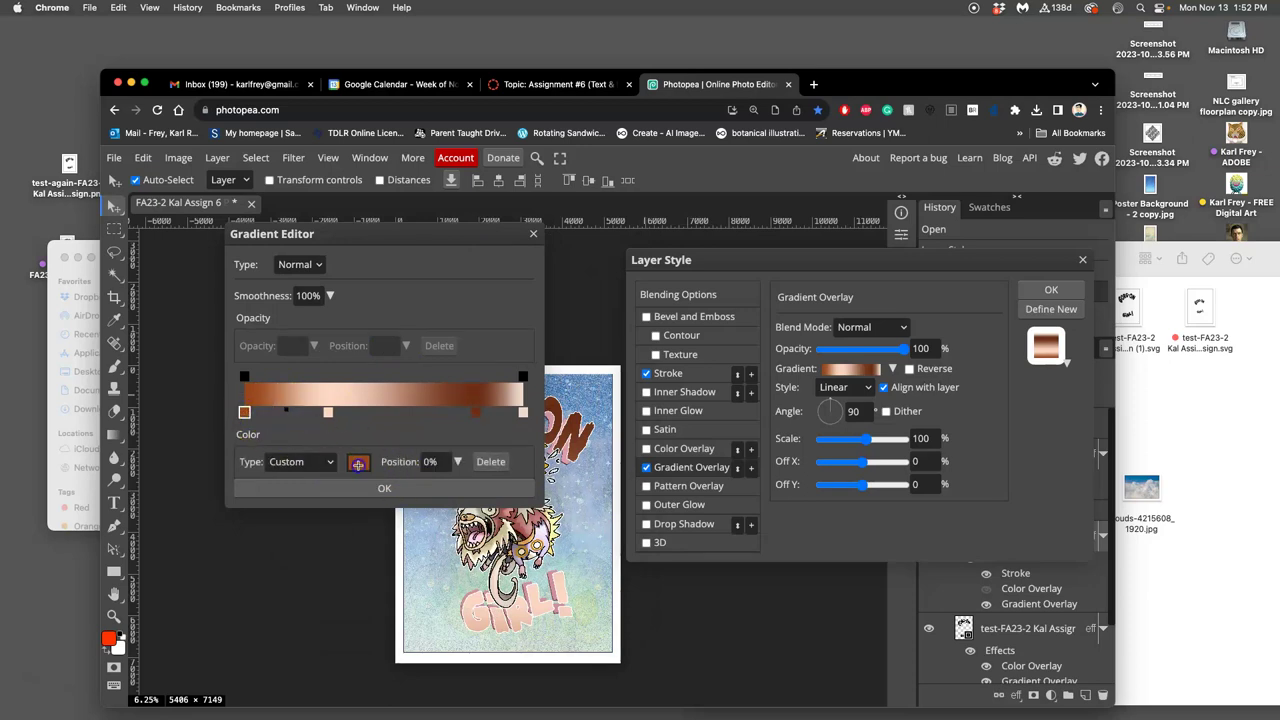
click(507, 526)
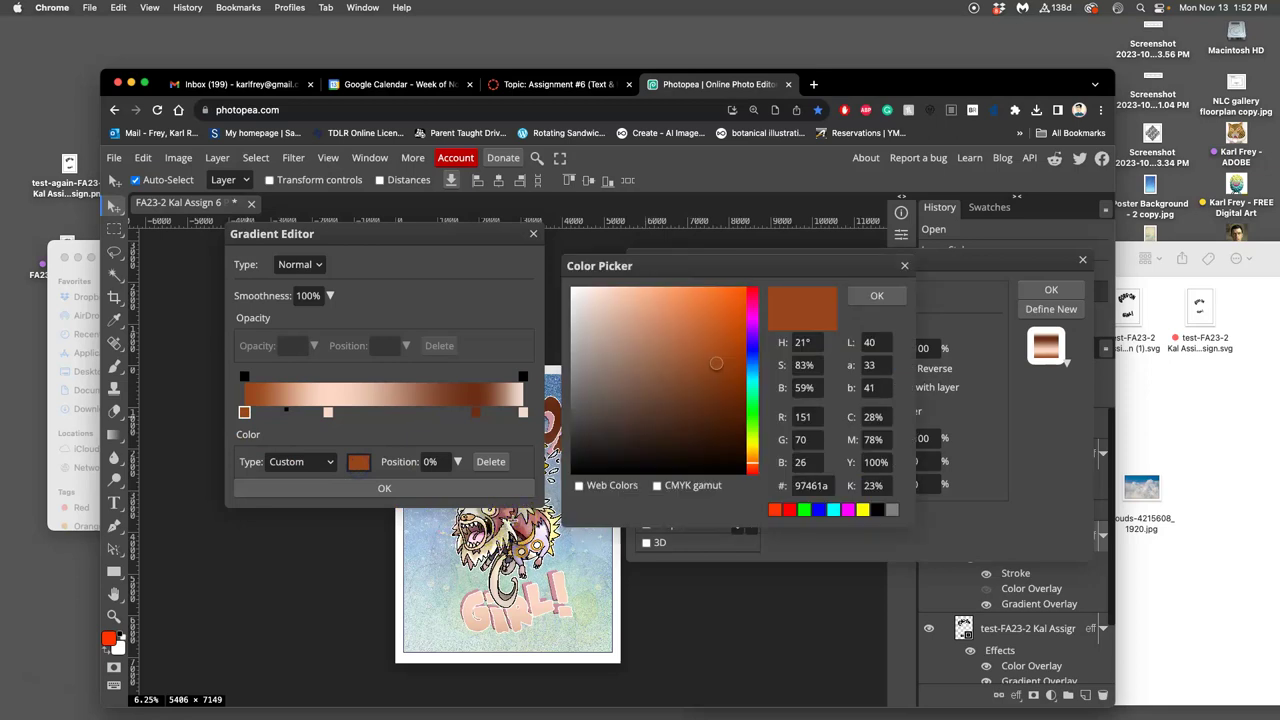
click(545, 524)
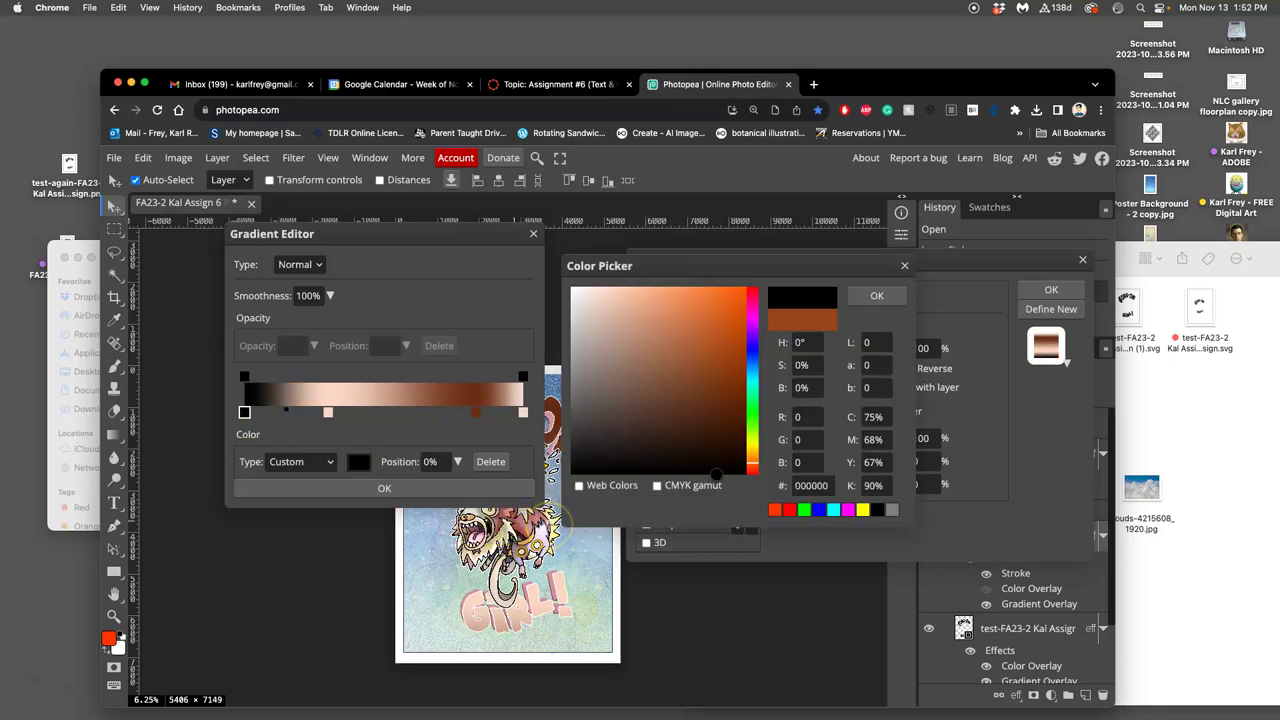
click(540, 530)
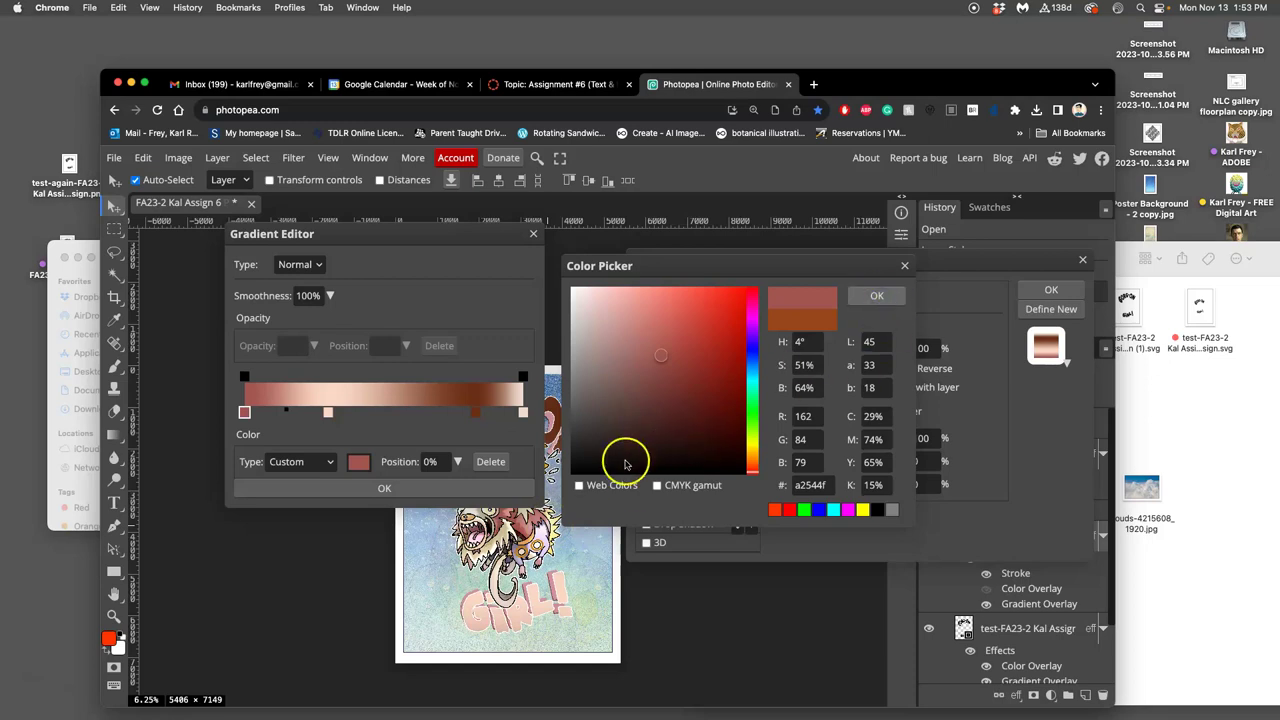
key(Return)
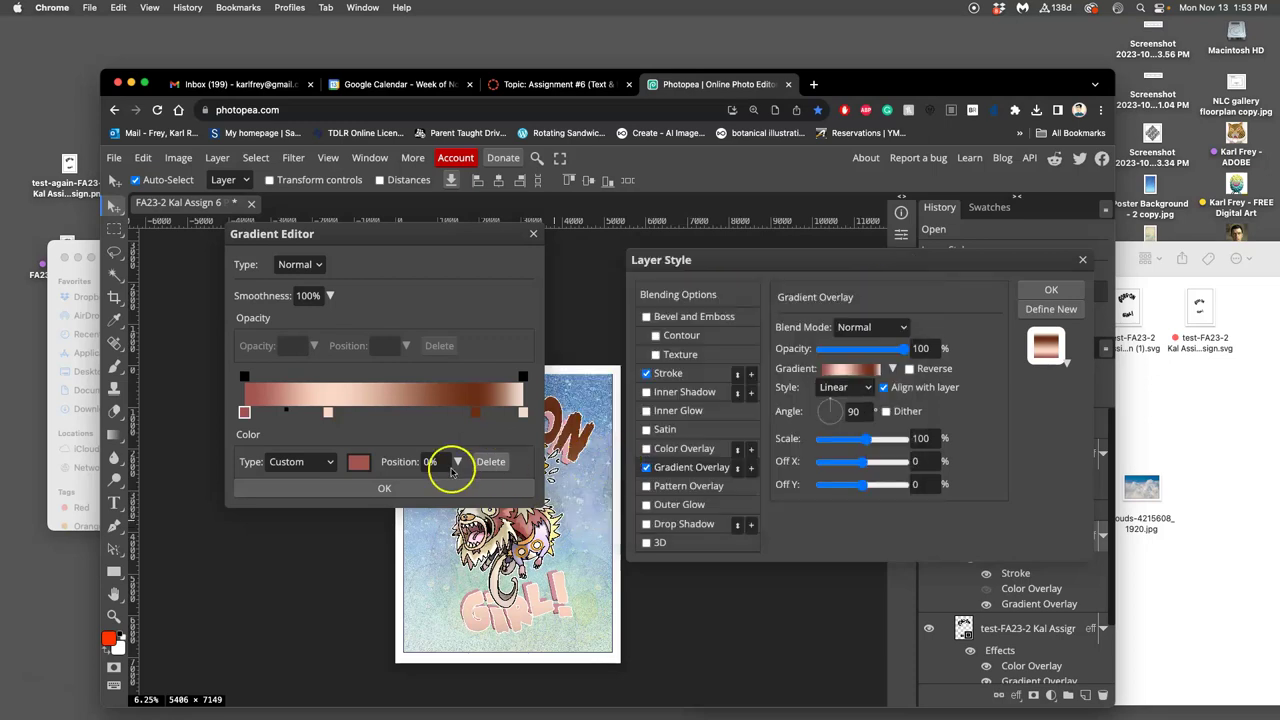
Change the 30% gradient stop from light pink to light cyan.
click(328, 413)
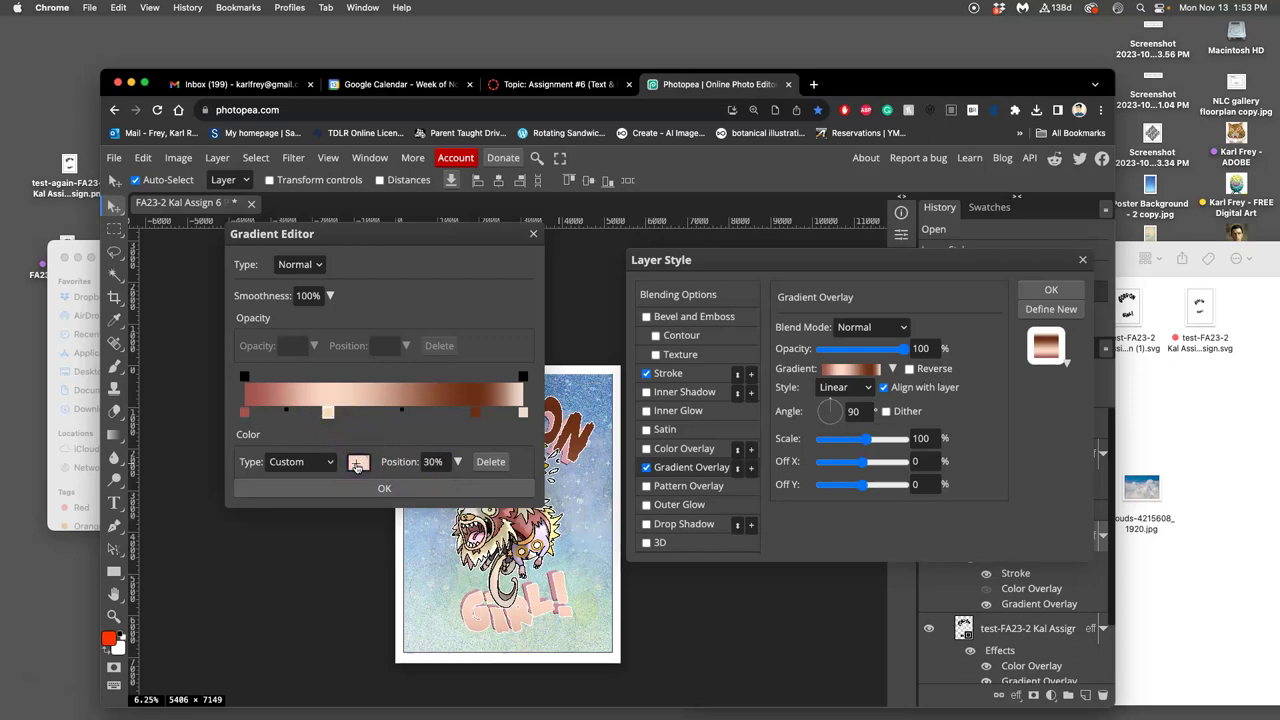
click(360, 466)
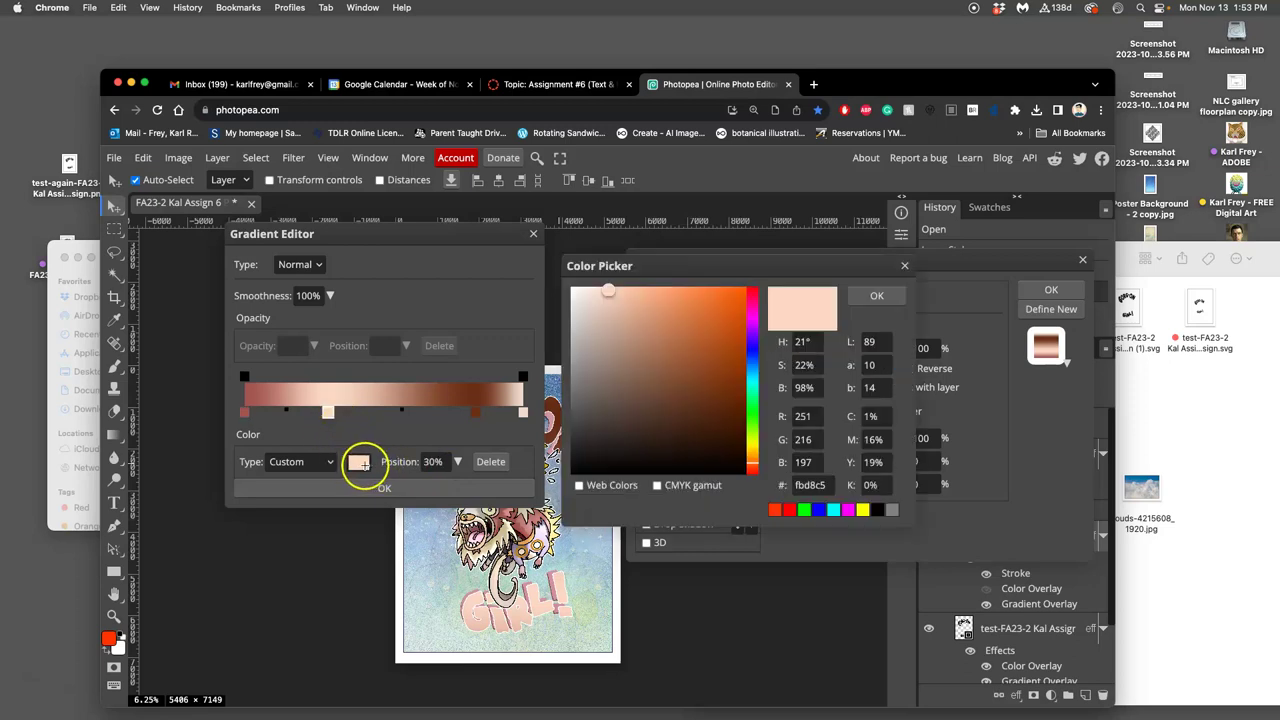
click(752, 379)
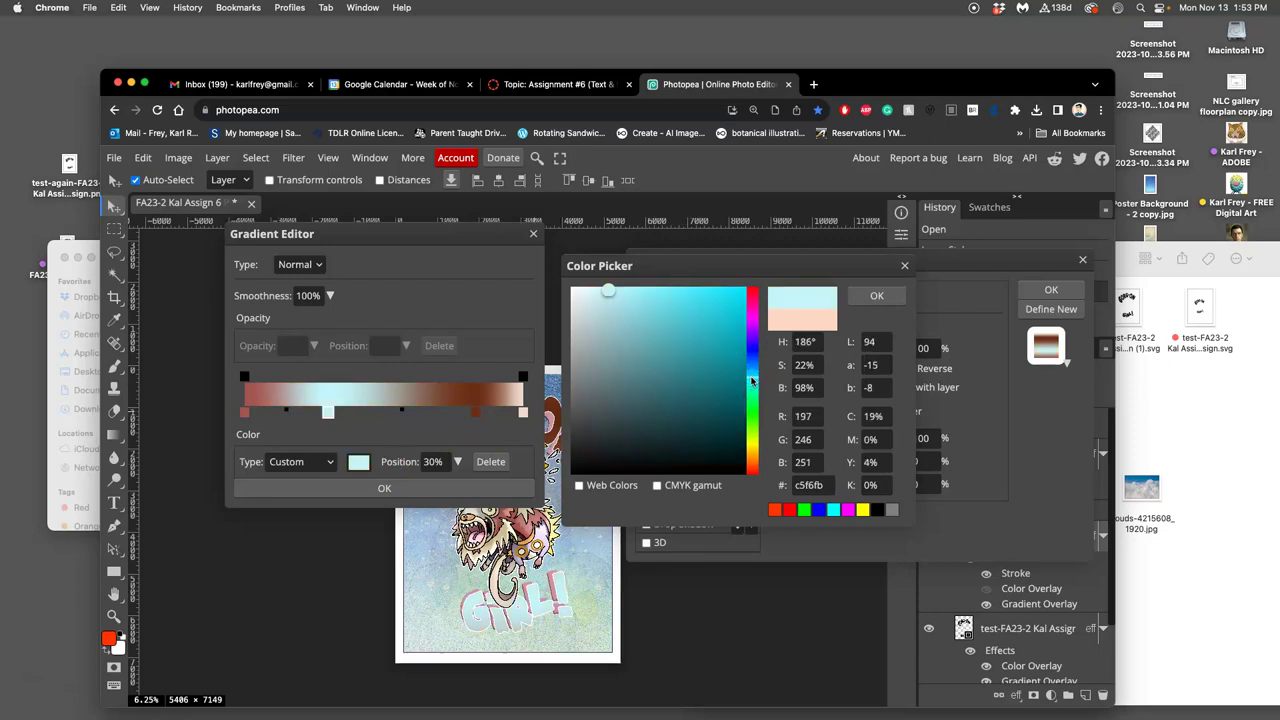
click(893, 298)
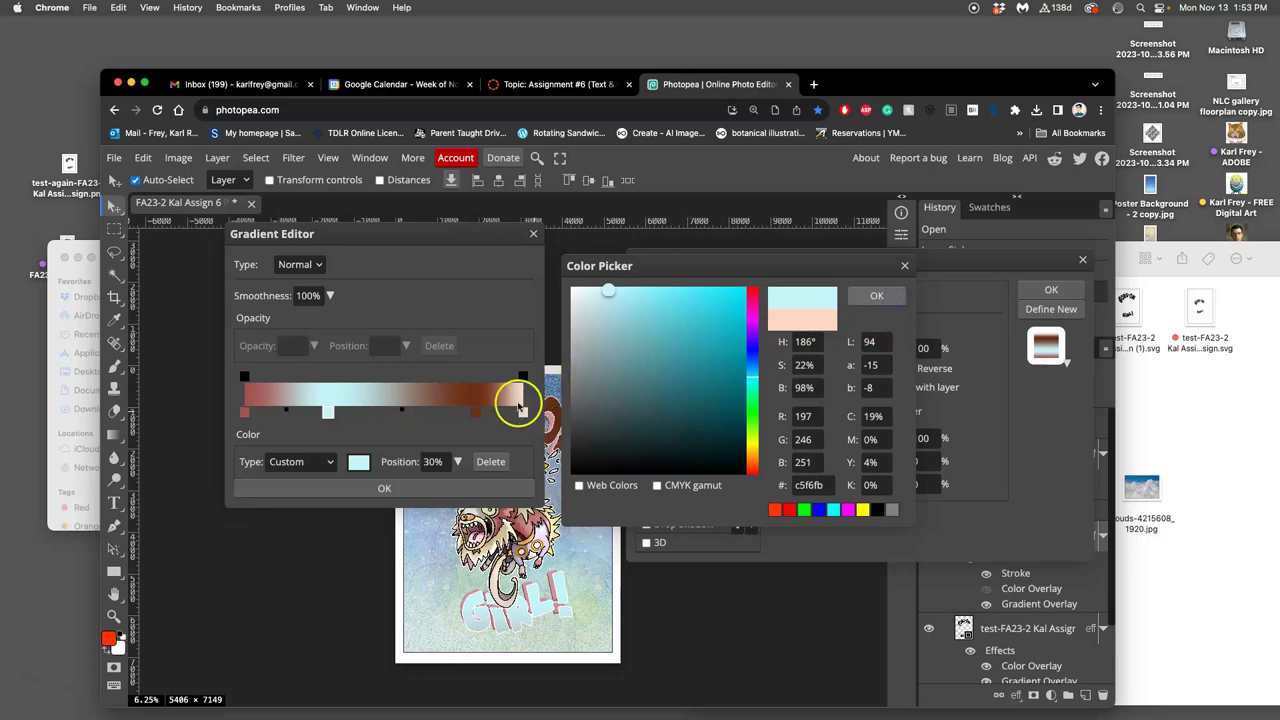
Make the 83% stop a muted dark purple (5c446b) and apply the edited gradient.
click(476, 419)
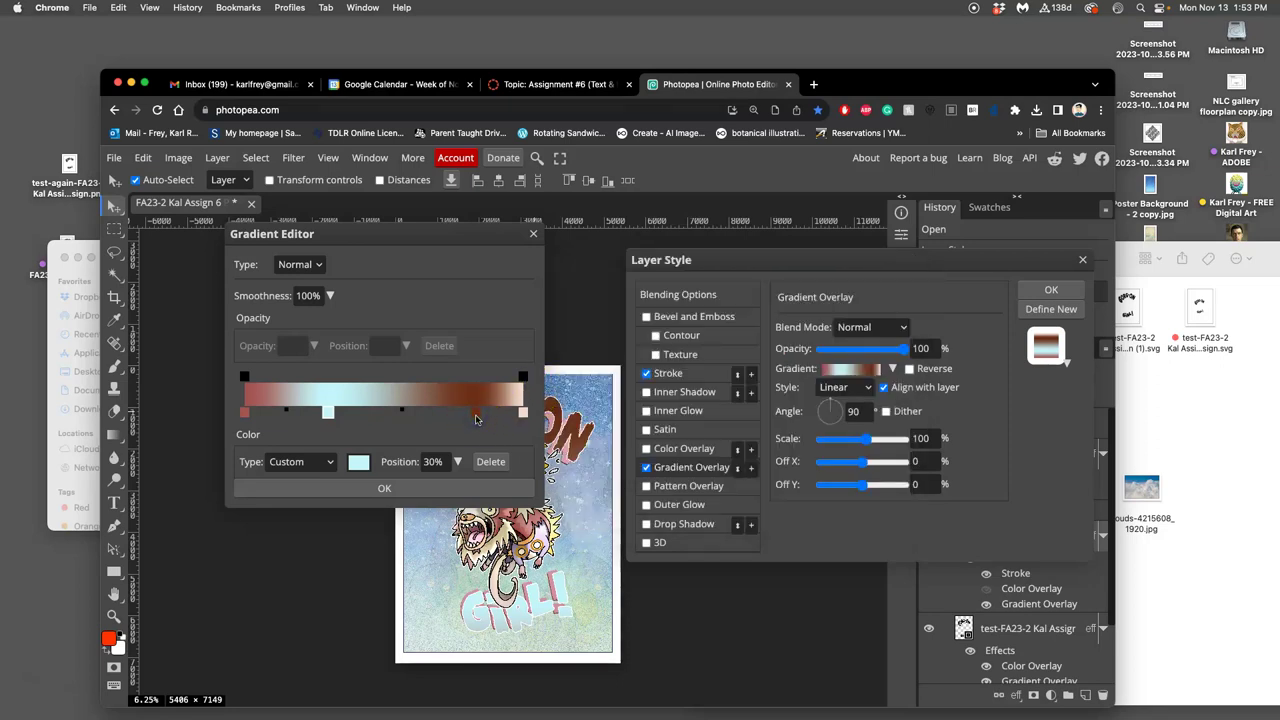
click(476, 413)
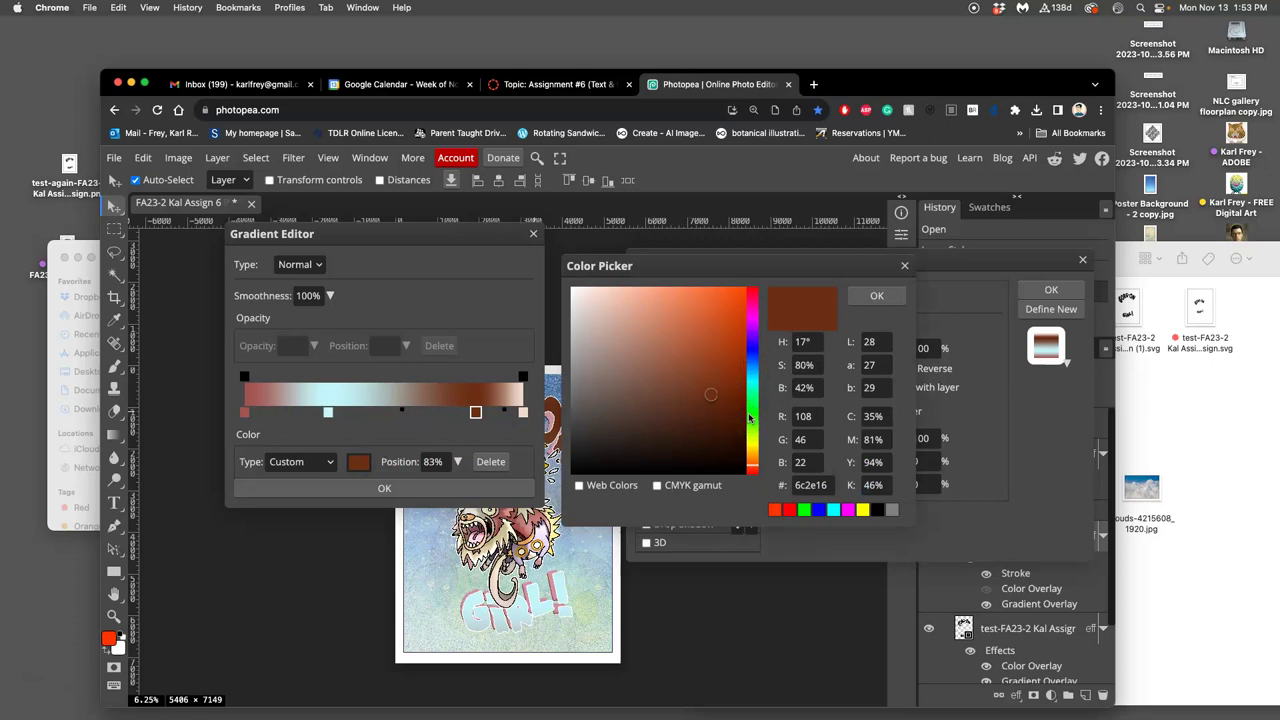
click(749, 418)
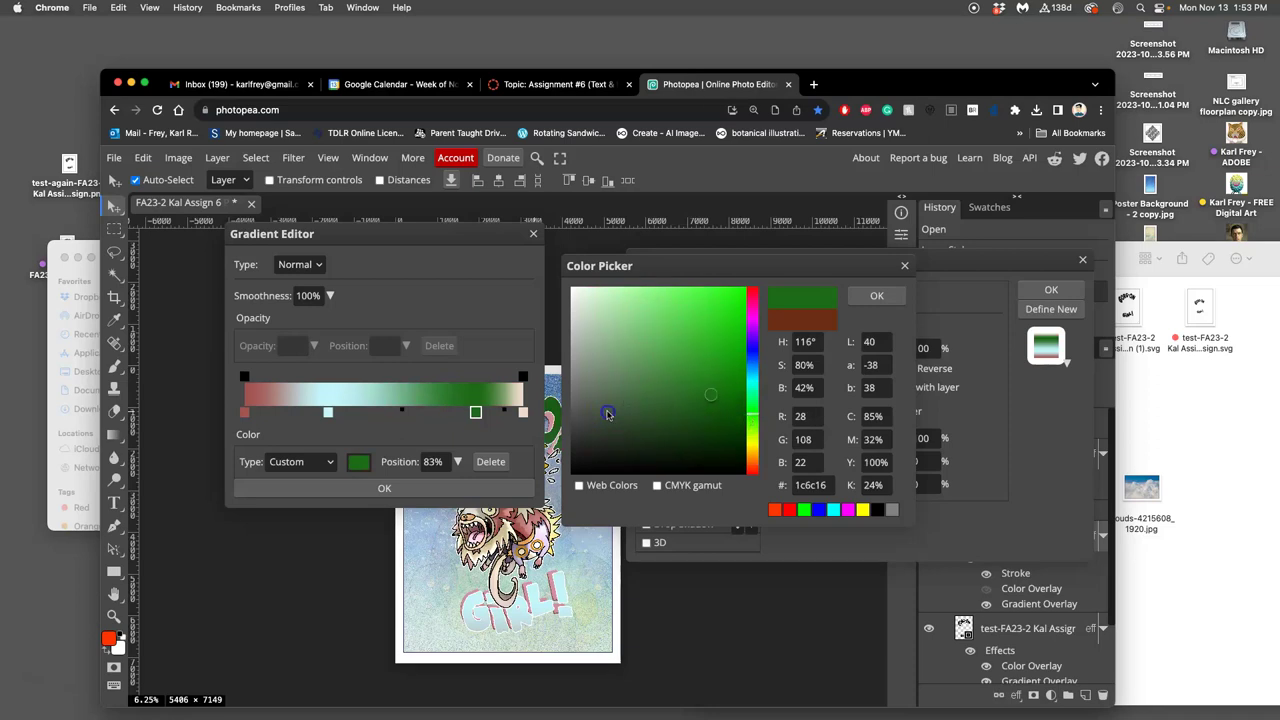
click(607, 413)
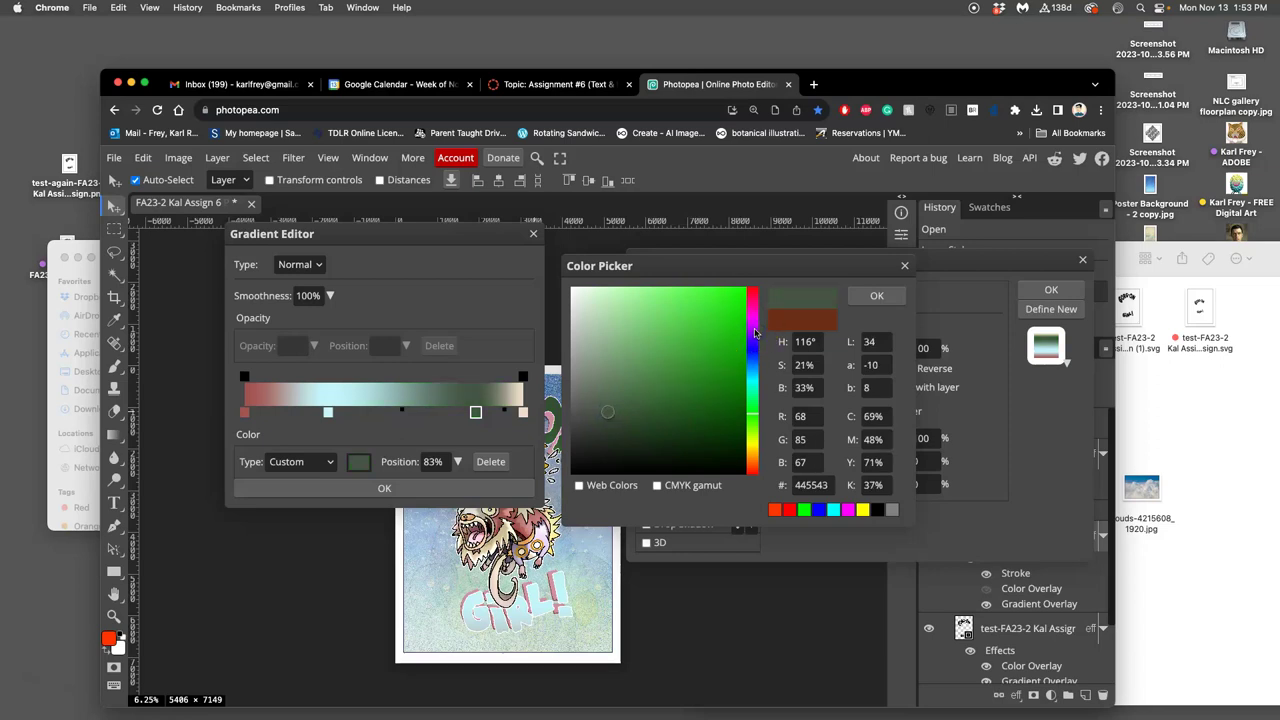
click(753, 331)
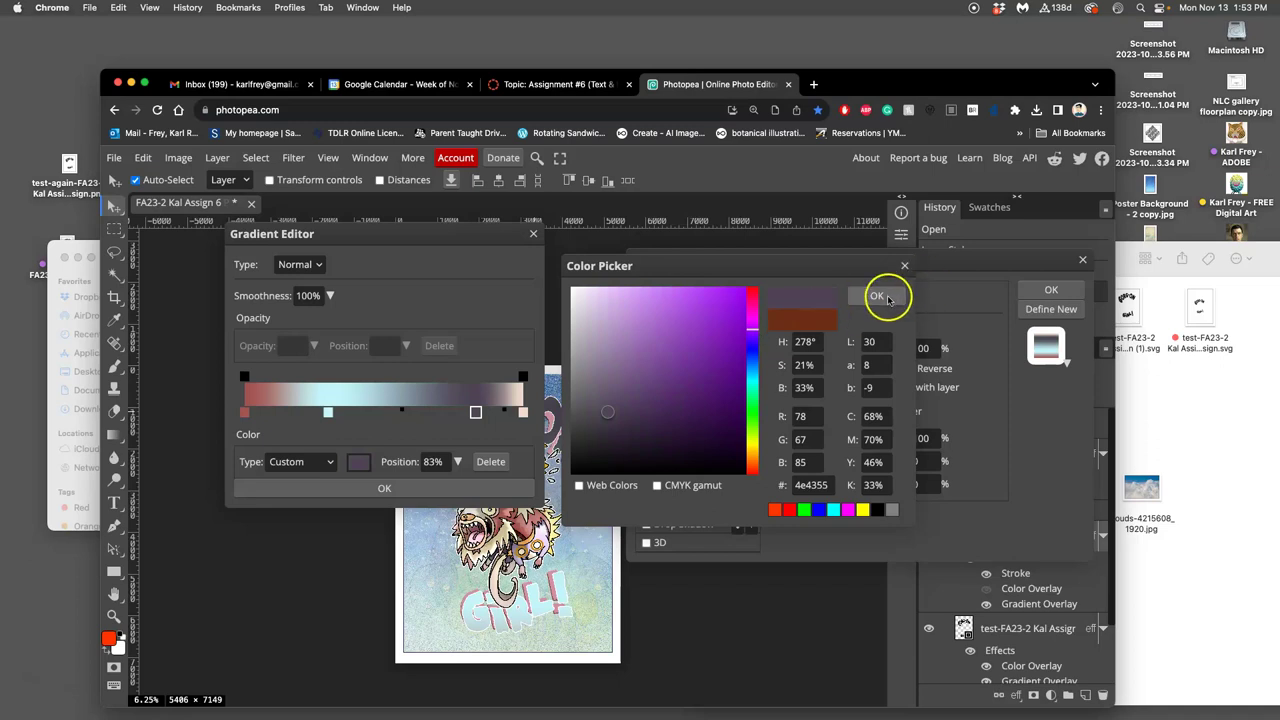
click(378, 412)
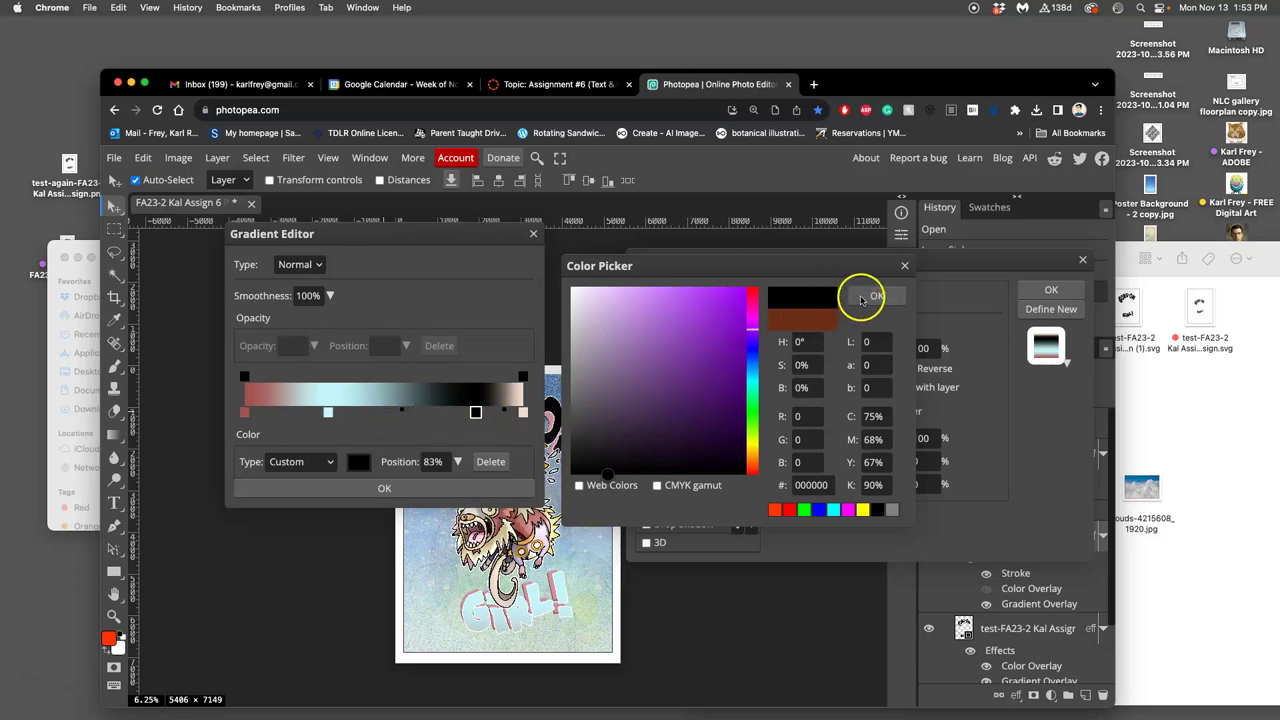
click(695, 312)
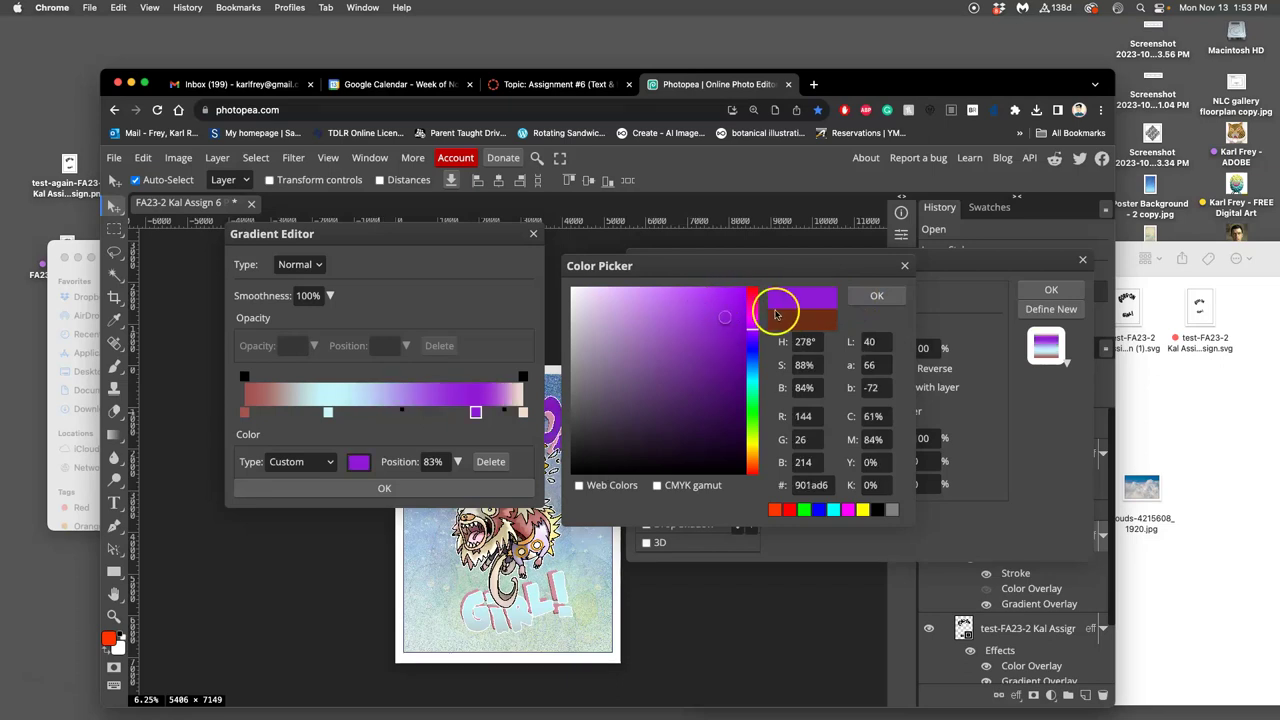
click(665, 308)
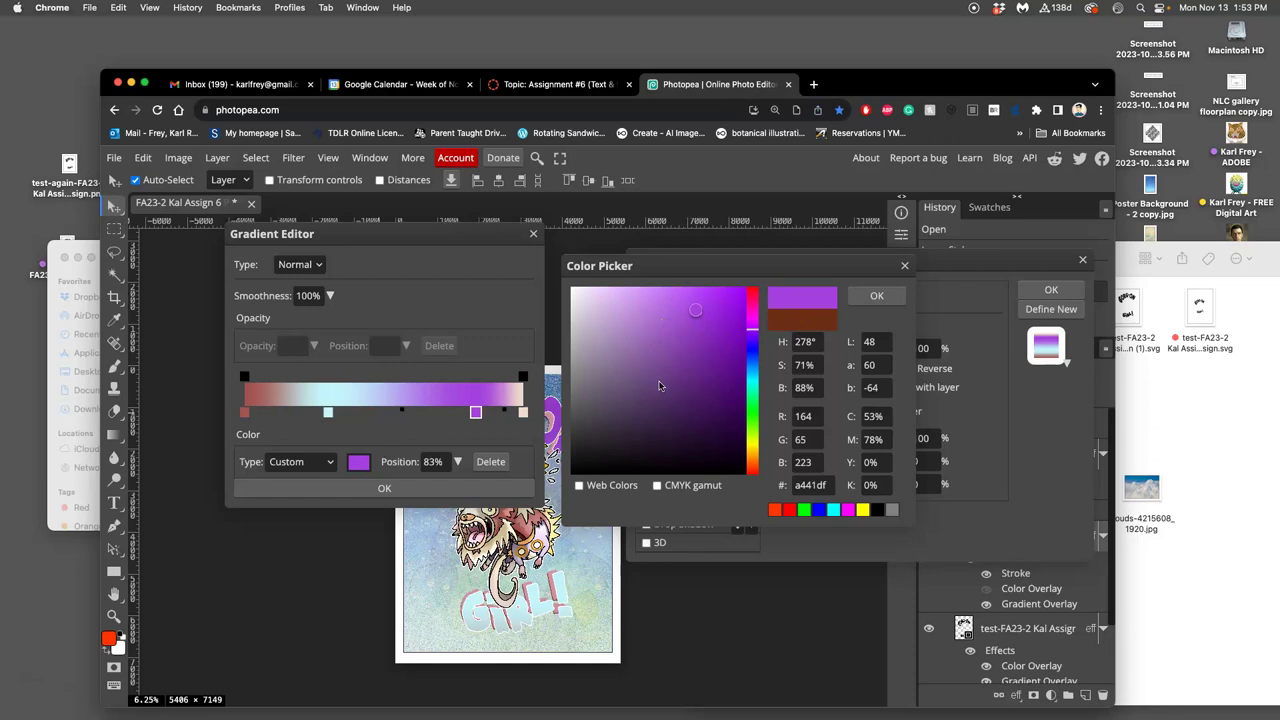
click(652, 350)
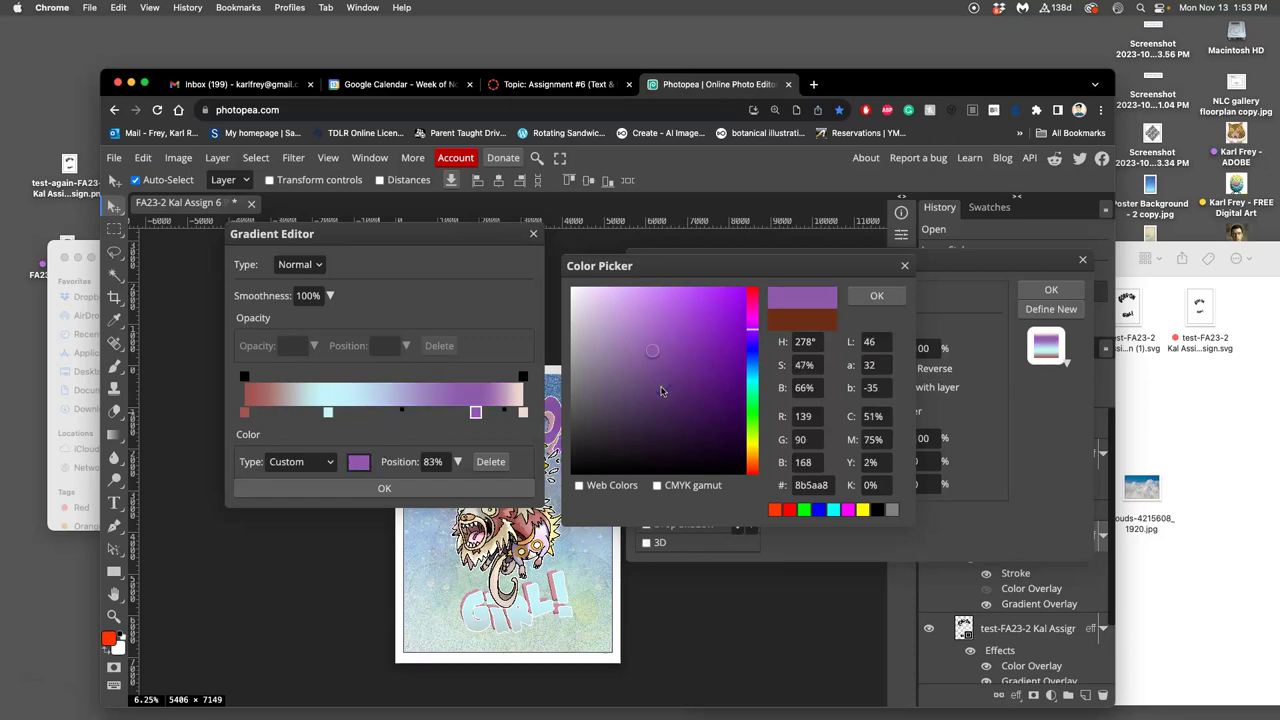
click(659, 384)
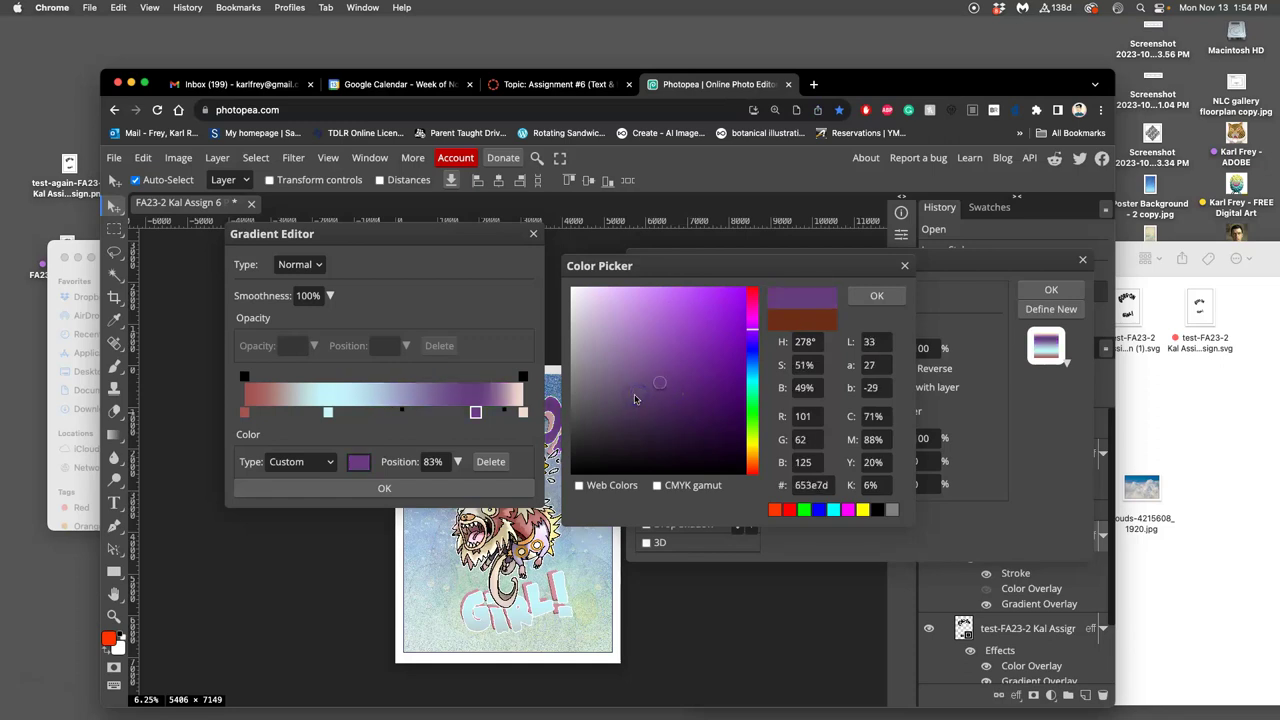
click(635, 396)
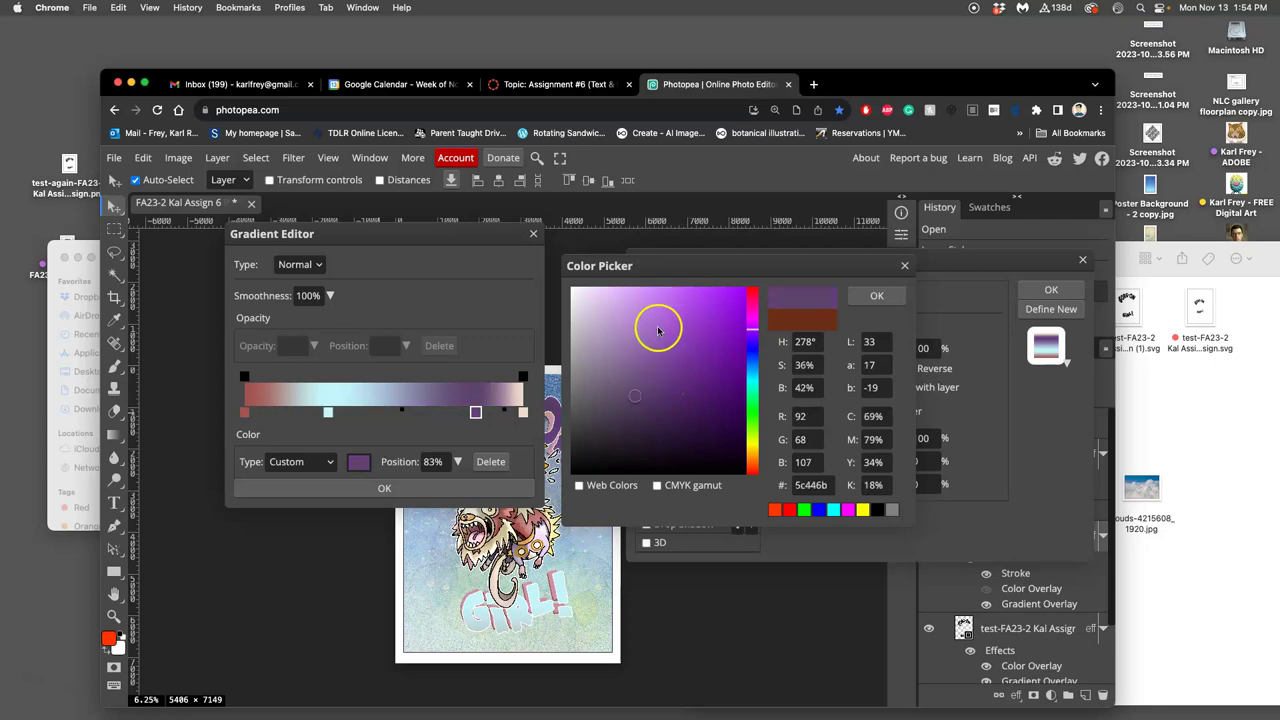
click(865, 296)
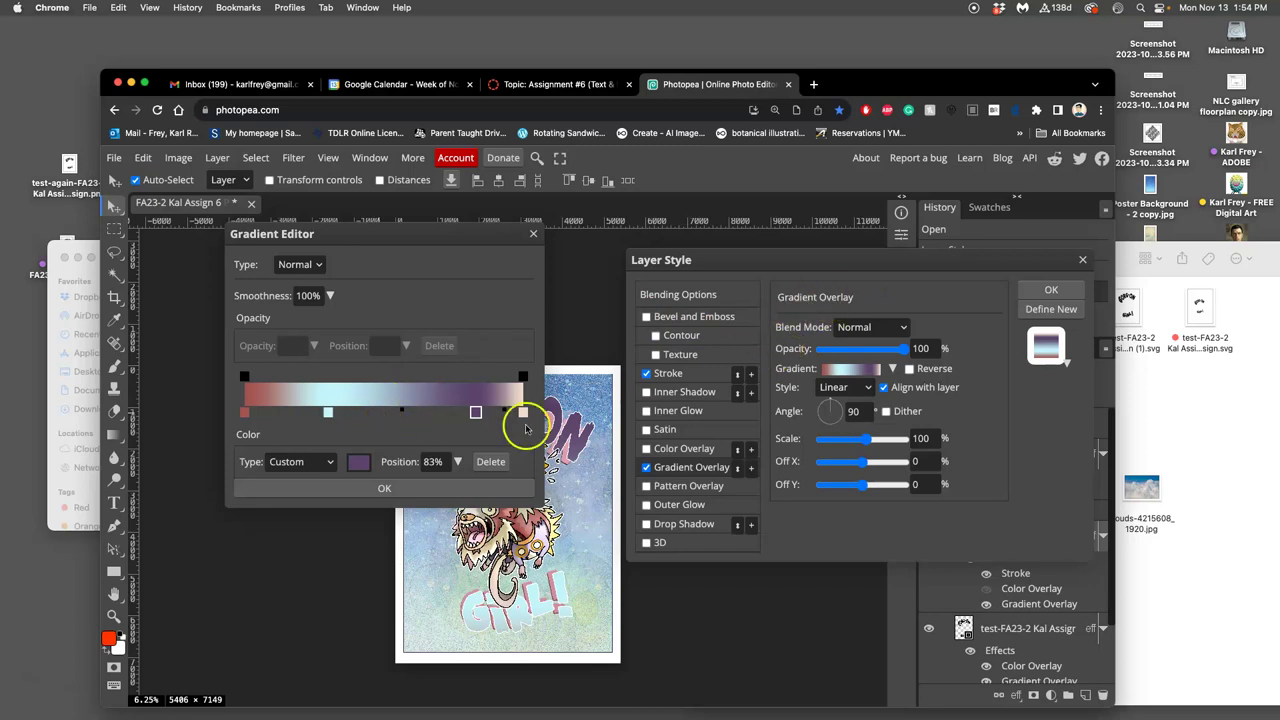
click(388, 489)
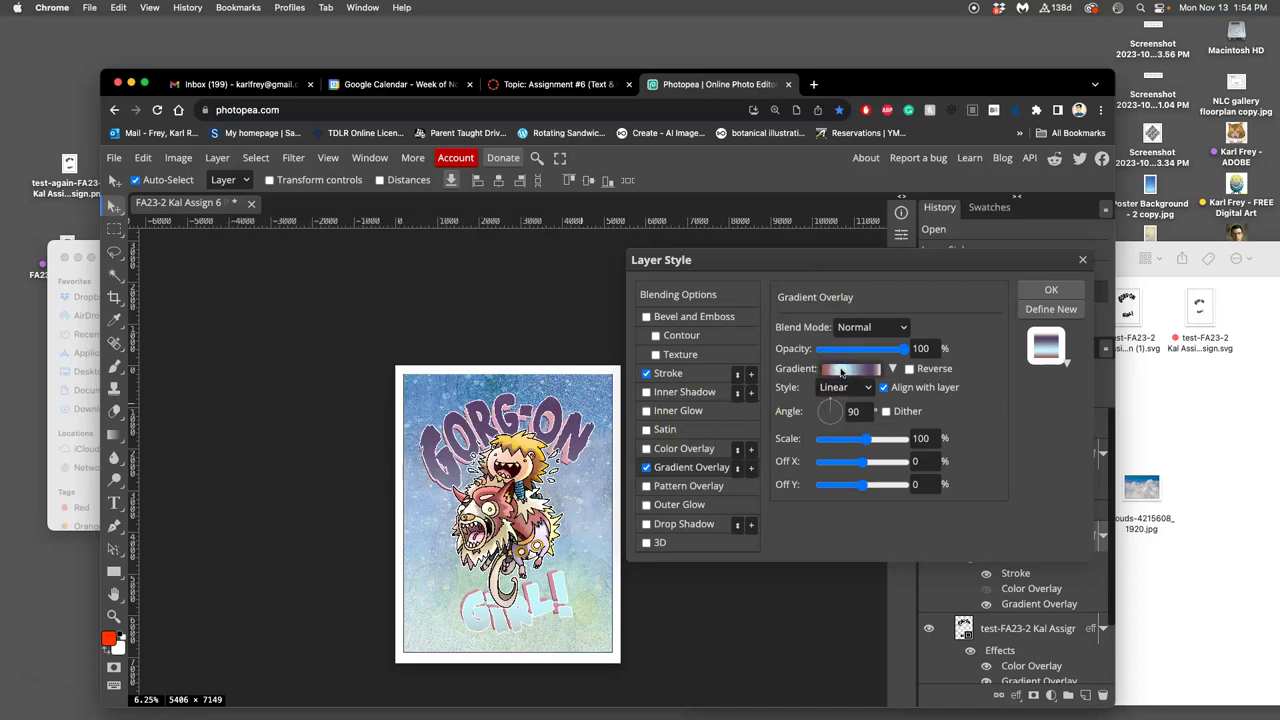
Reopen the gradient and set the 63% stop's colour to black.
click(840, 370)
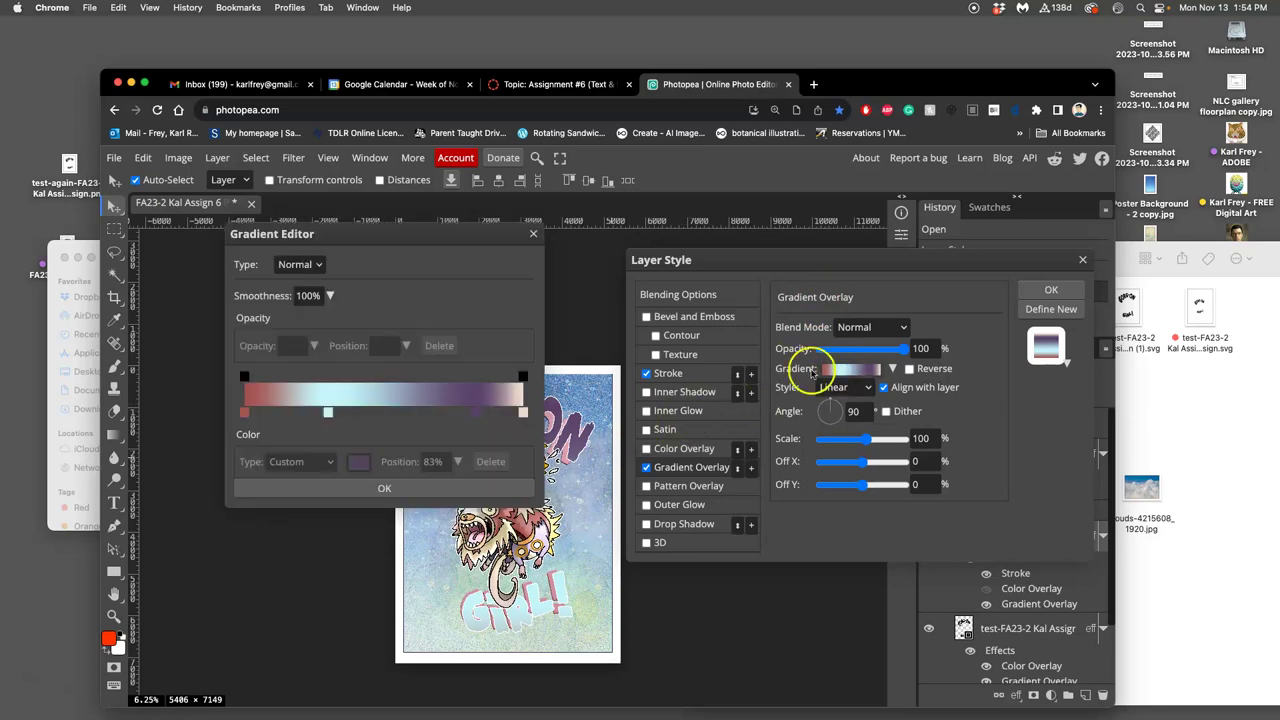
click(421, 409)
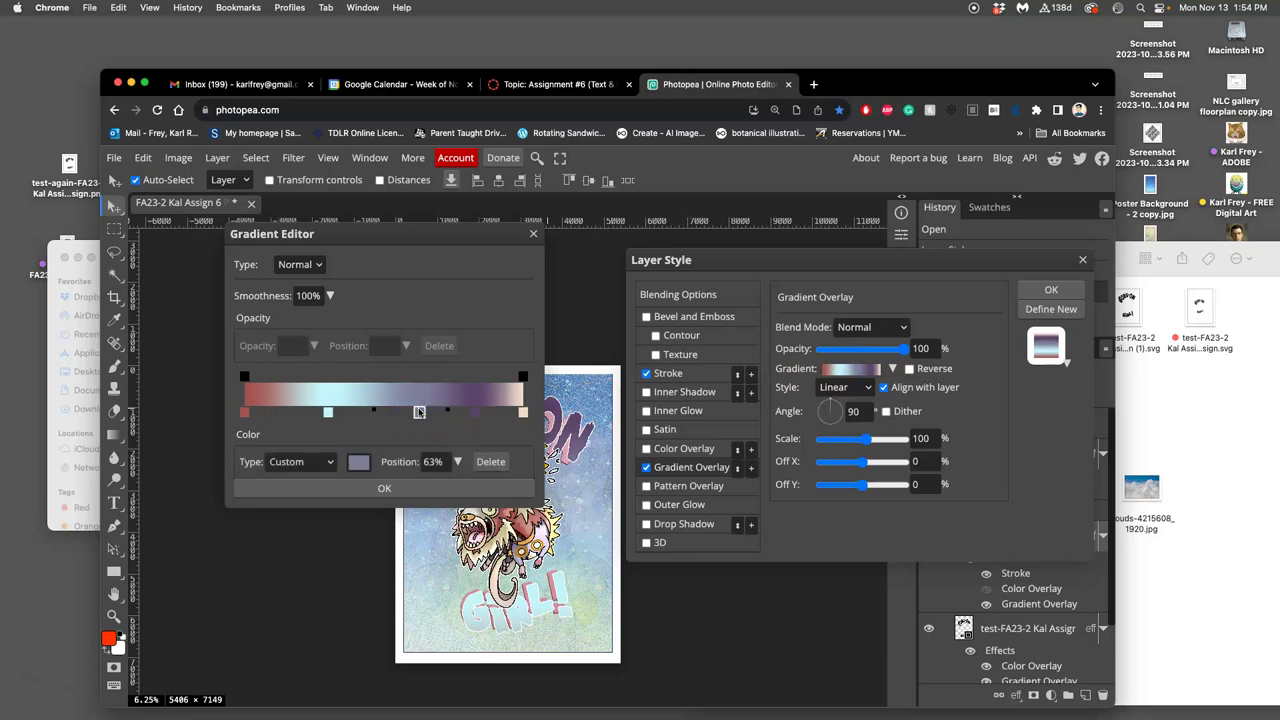
click(358, 461)
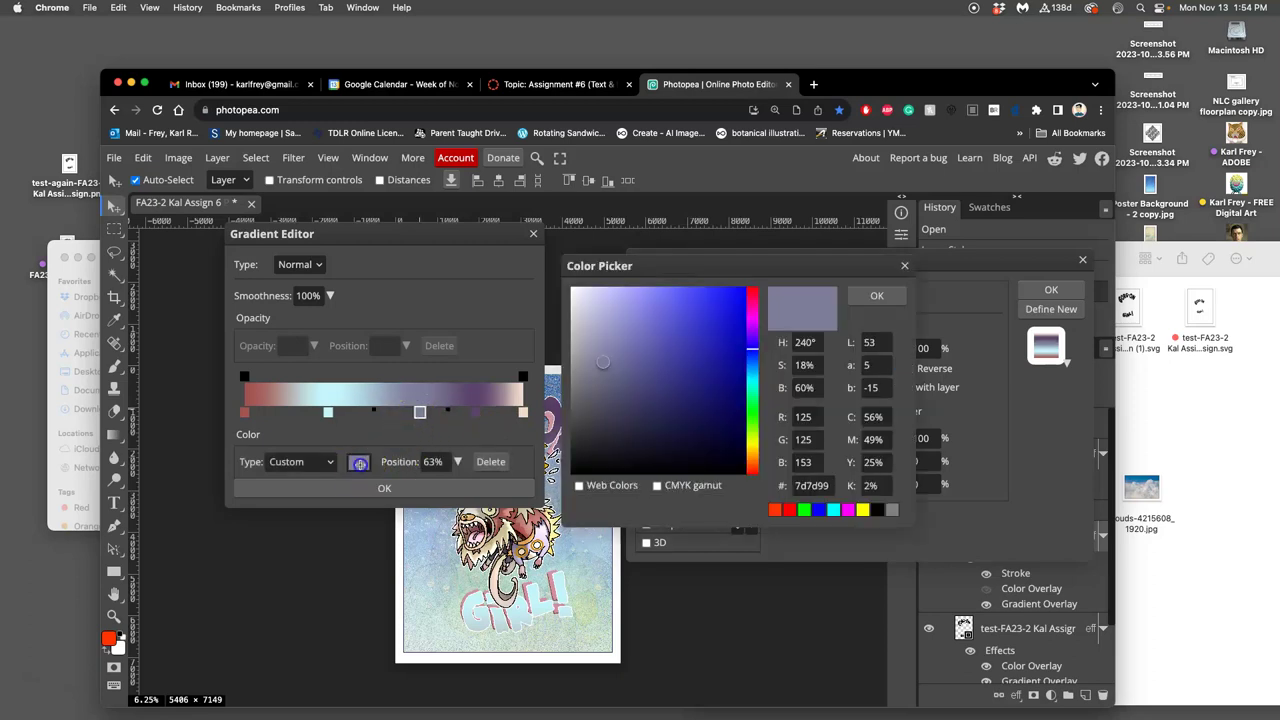
click(587, 310)
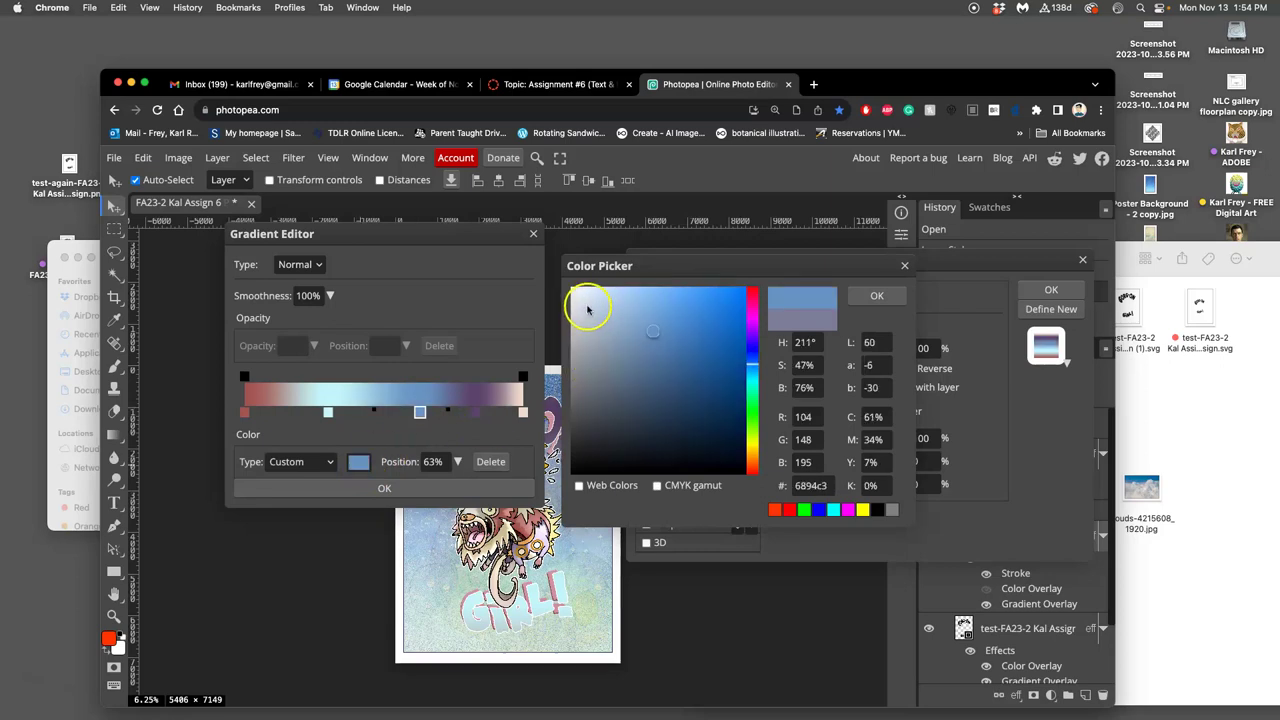
click(866, 297)
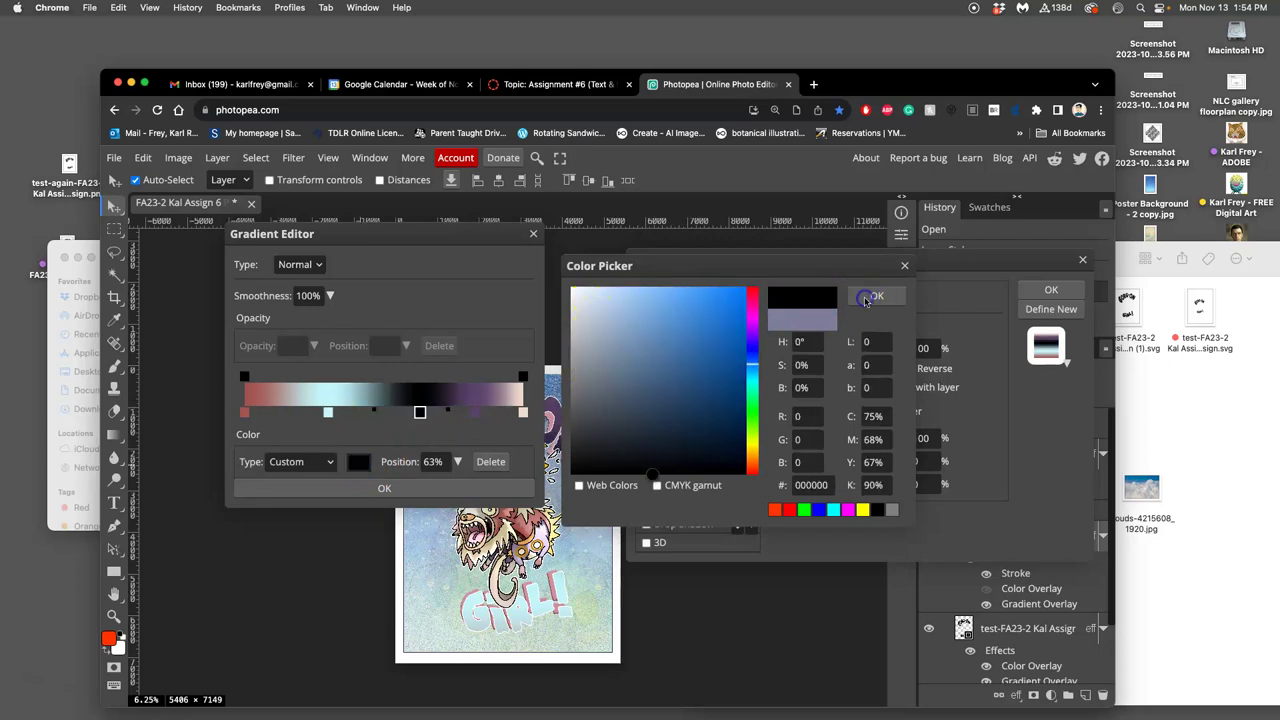
click(621, 311)
key(Return)
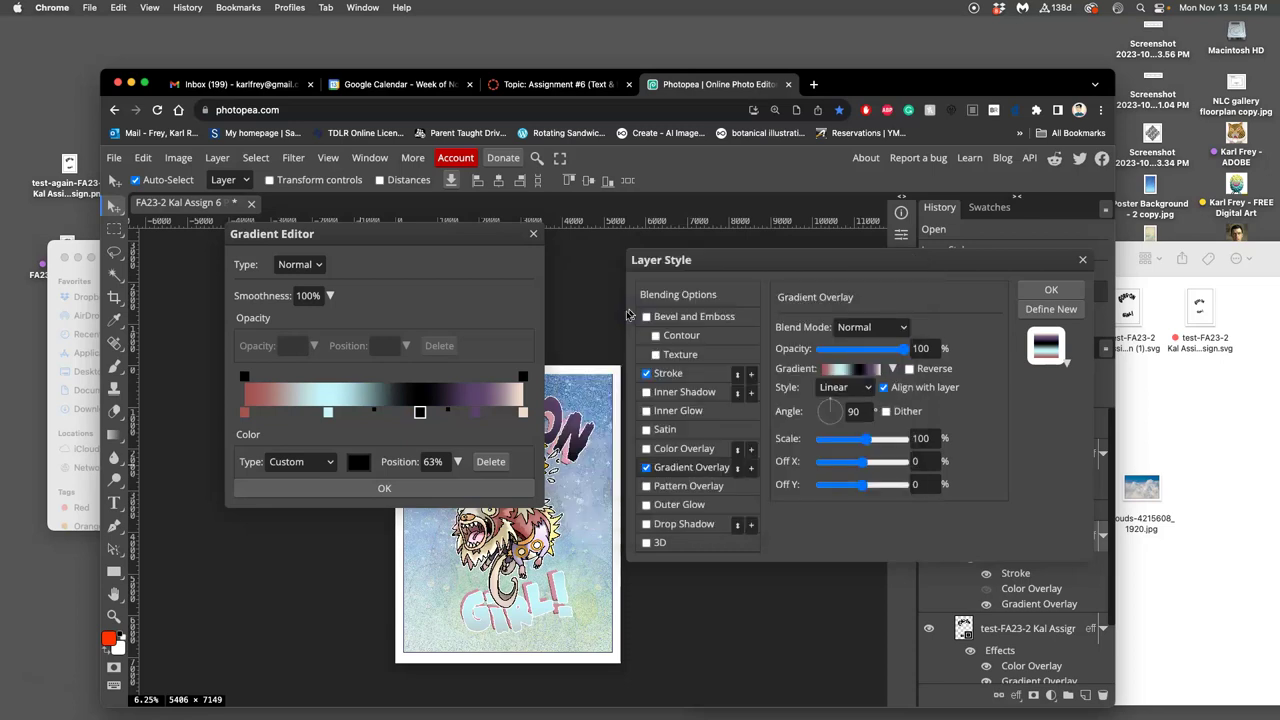
Pick a greyish pale blue, 9dbad9, for the black 63% gradient stop.
click(360, 461)
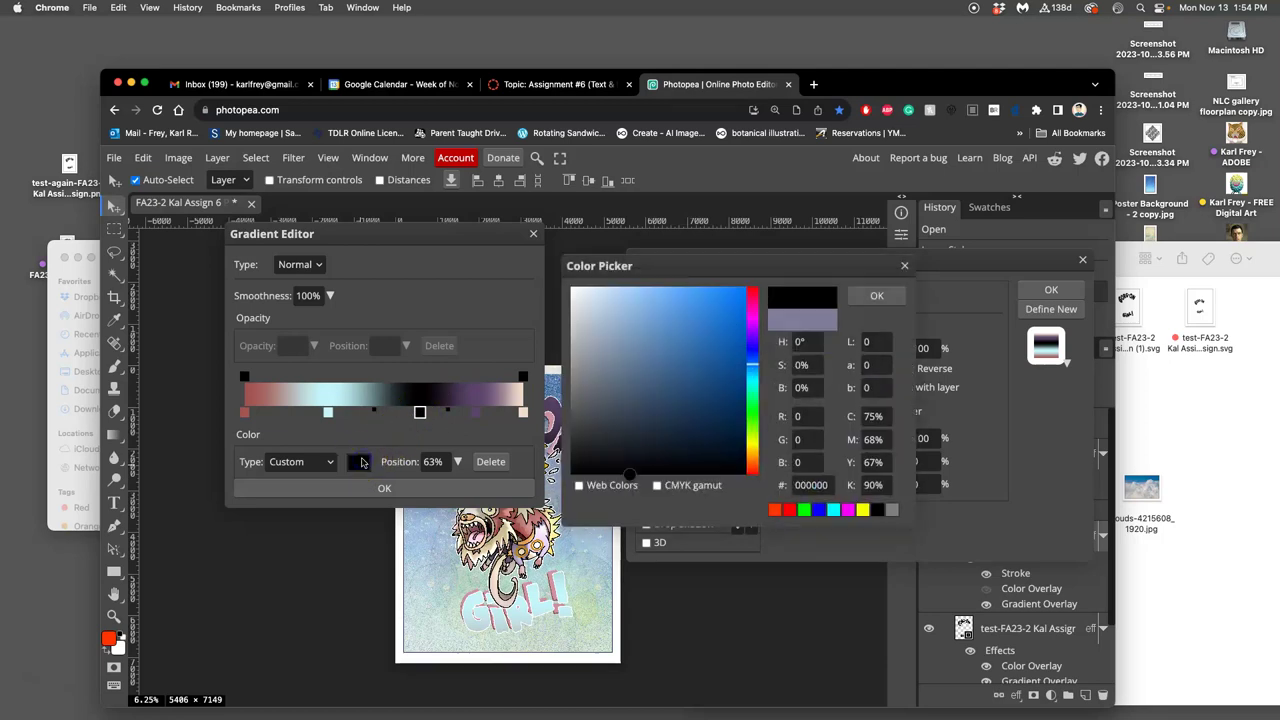
click(624, 313)
drag(624, 313, 641, 310)
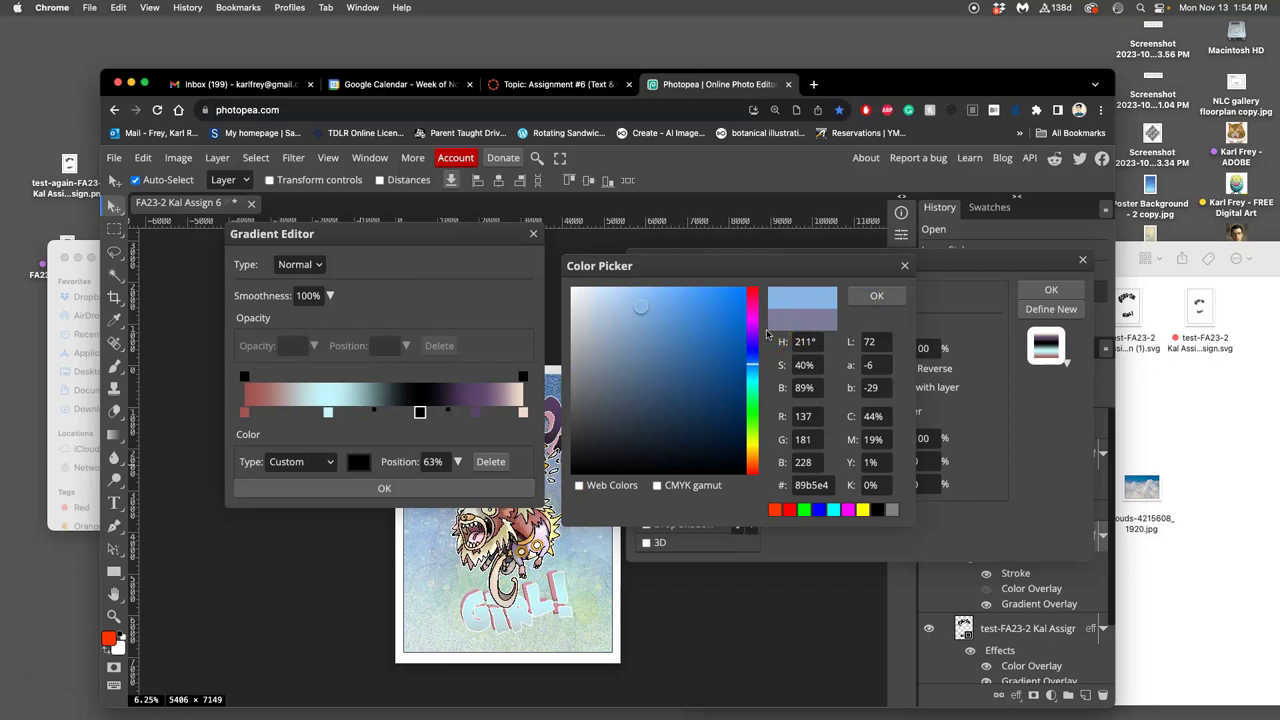
click(876, 297)
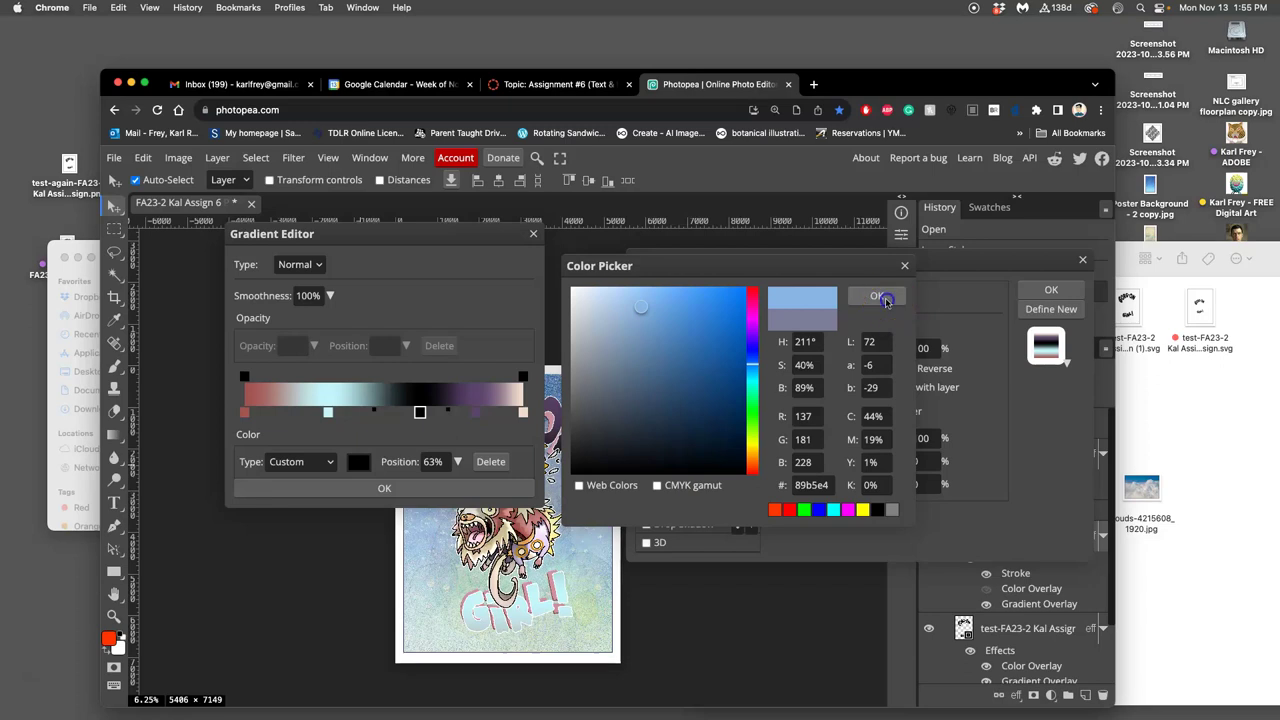
click(387, 488)
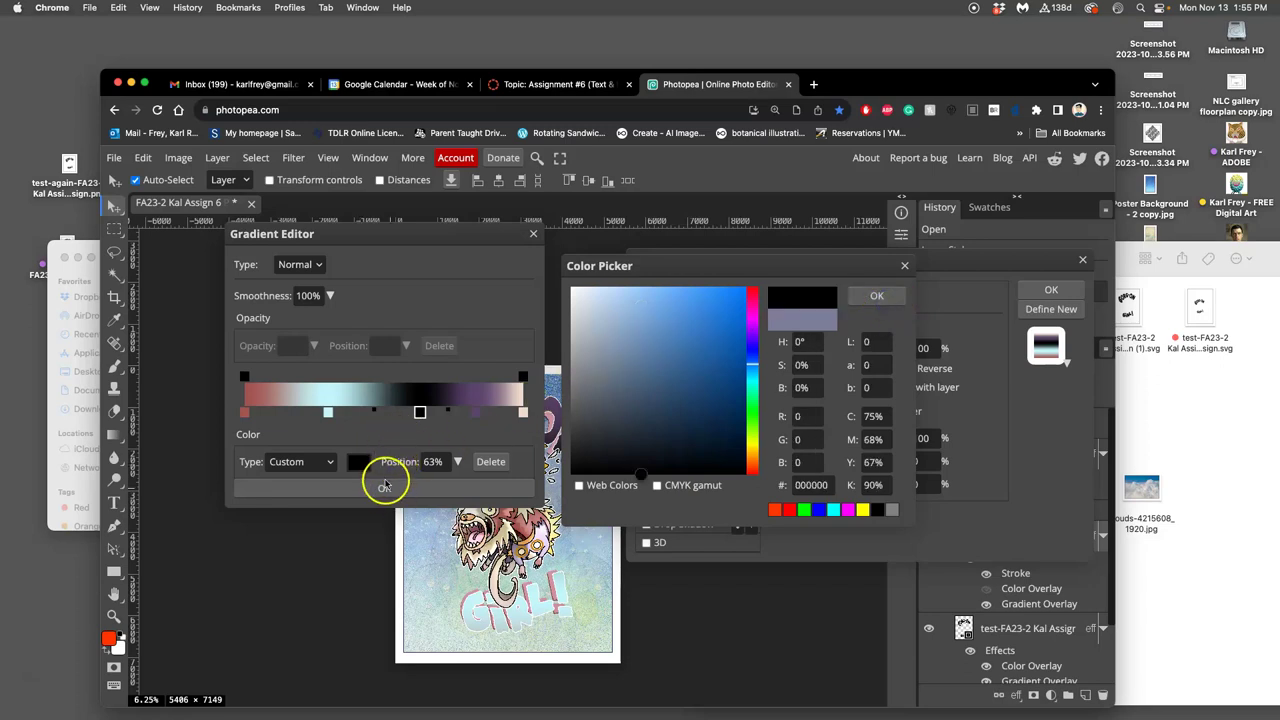
click(382, 488)
click(879, 297)
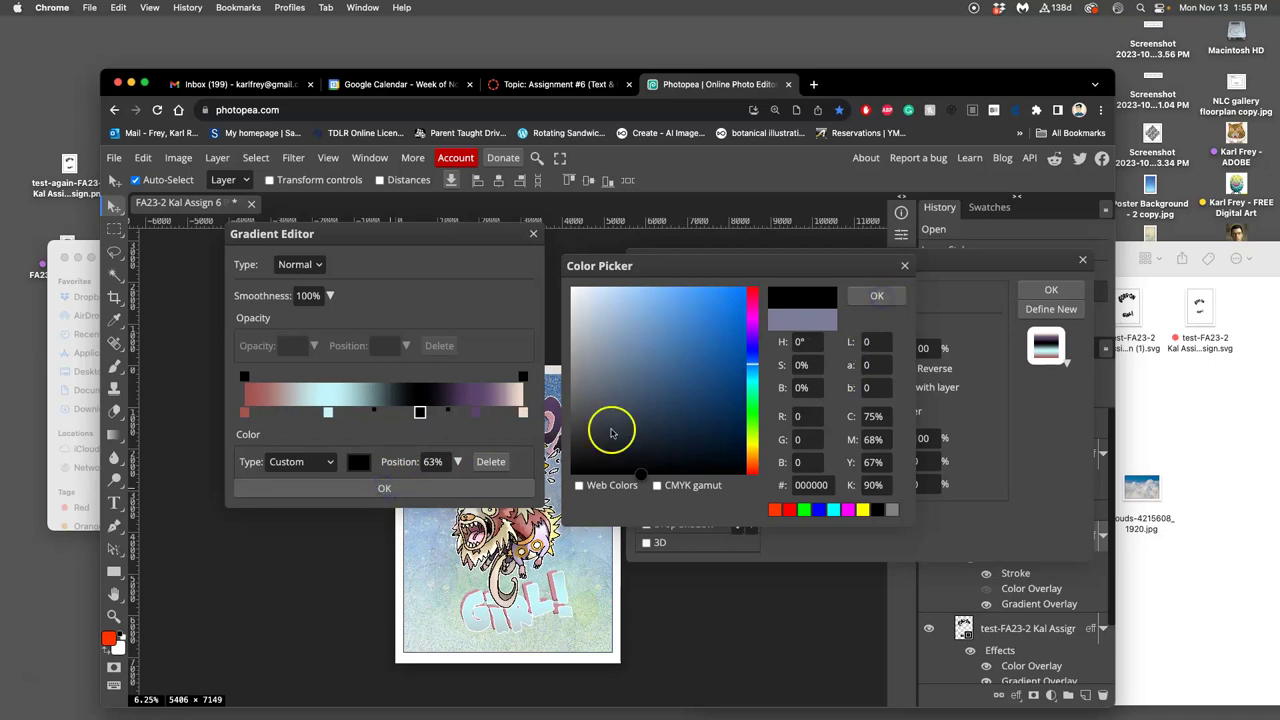
click(406, 488)
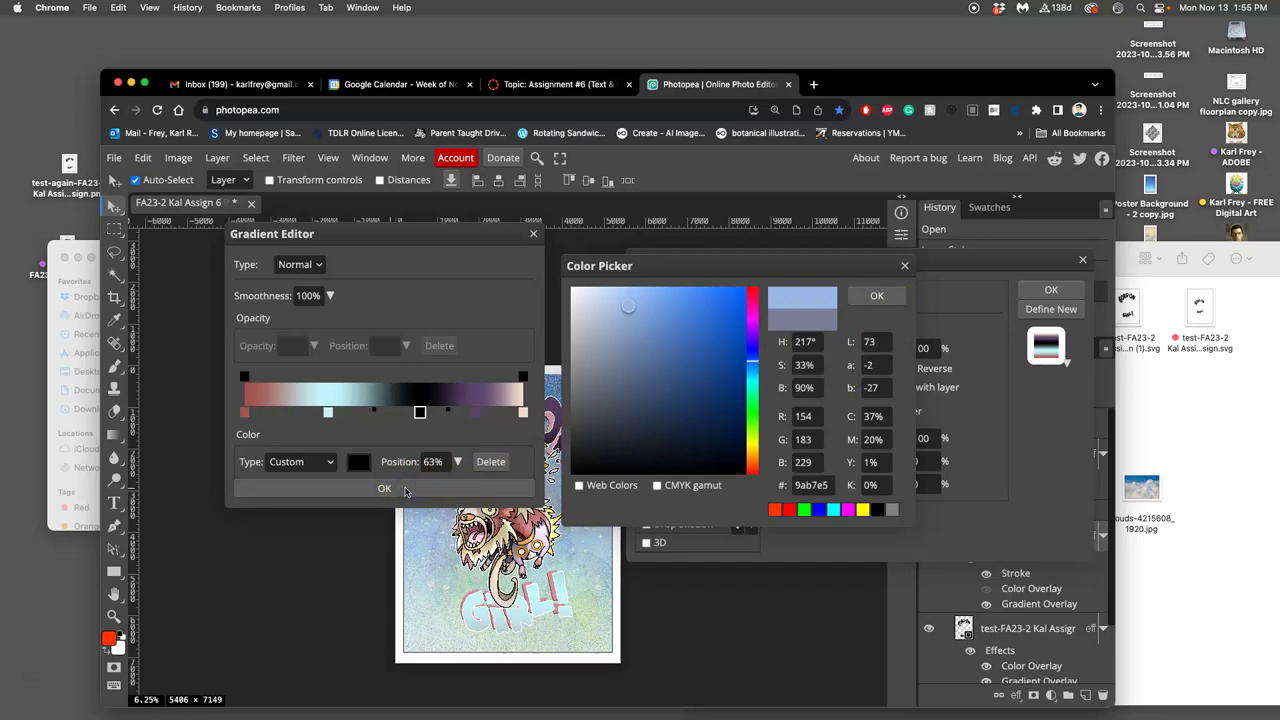
click(405, 489)
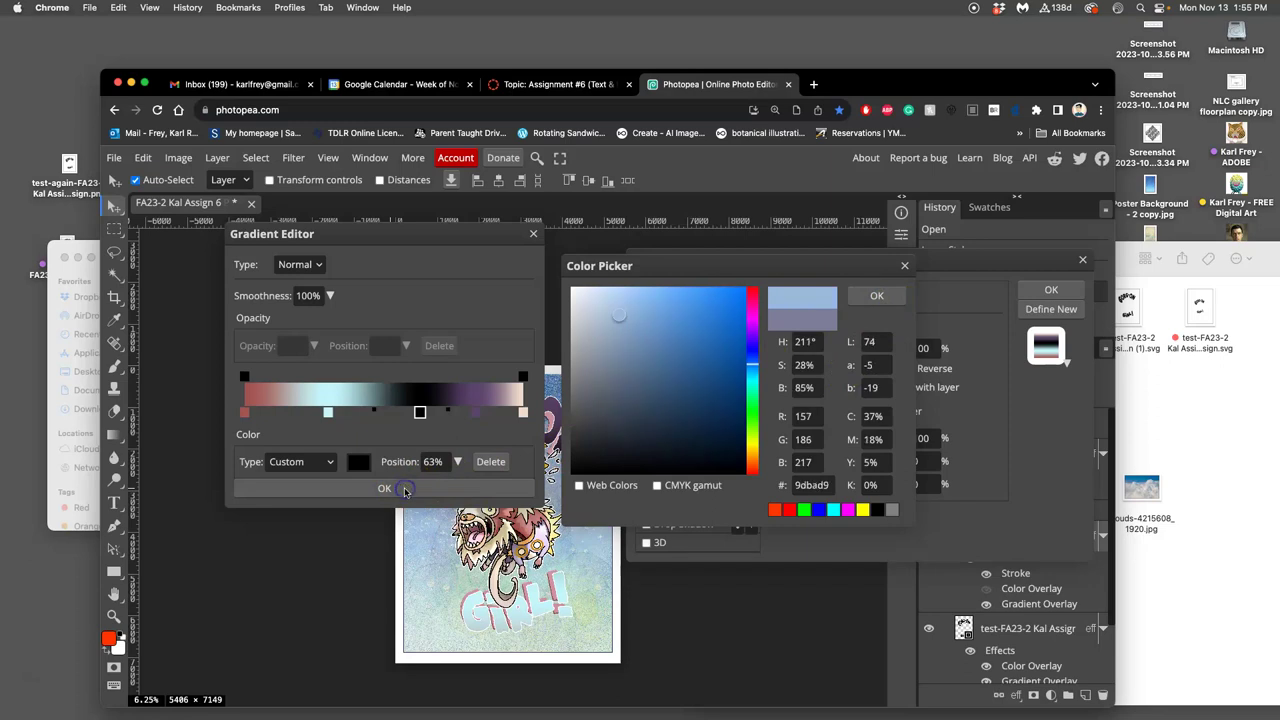
click(875, 299)
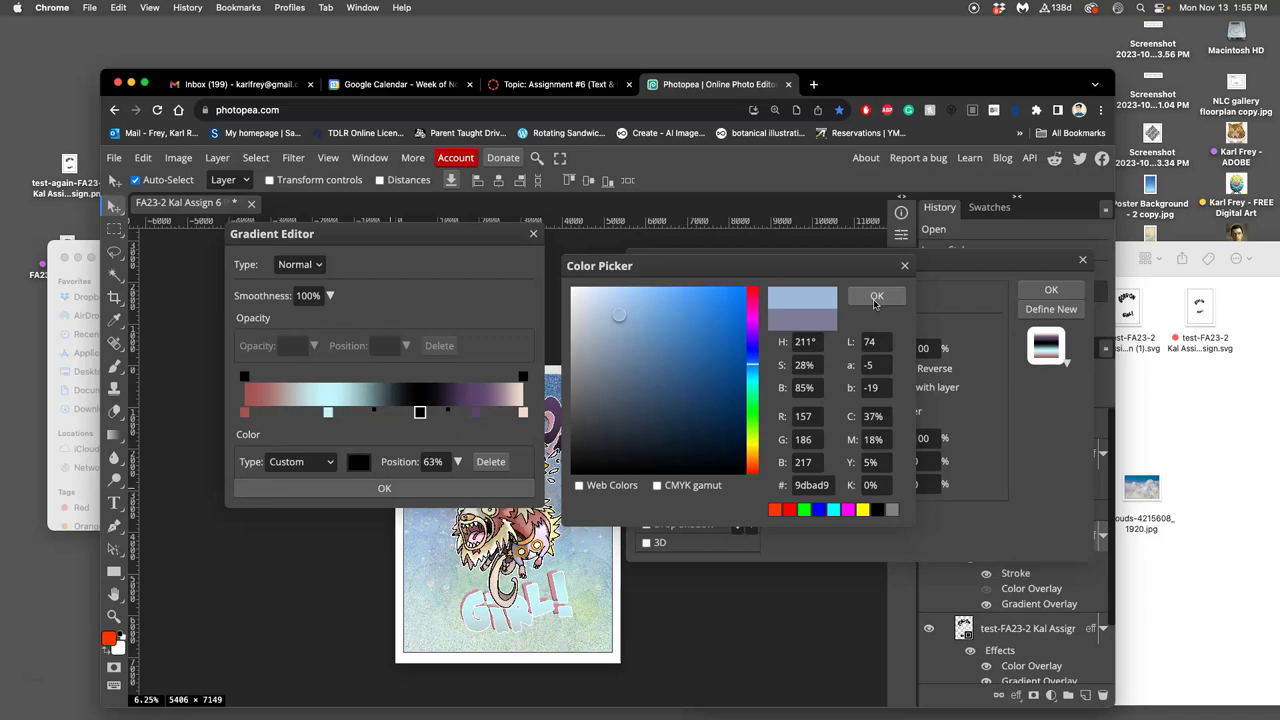
Open the Tenkai Knights .webp logo from the Assign 6 folder in Preview and enlarge it.
double_click(1237, 137)
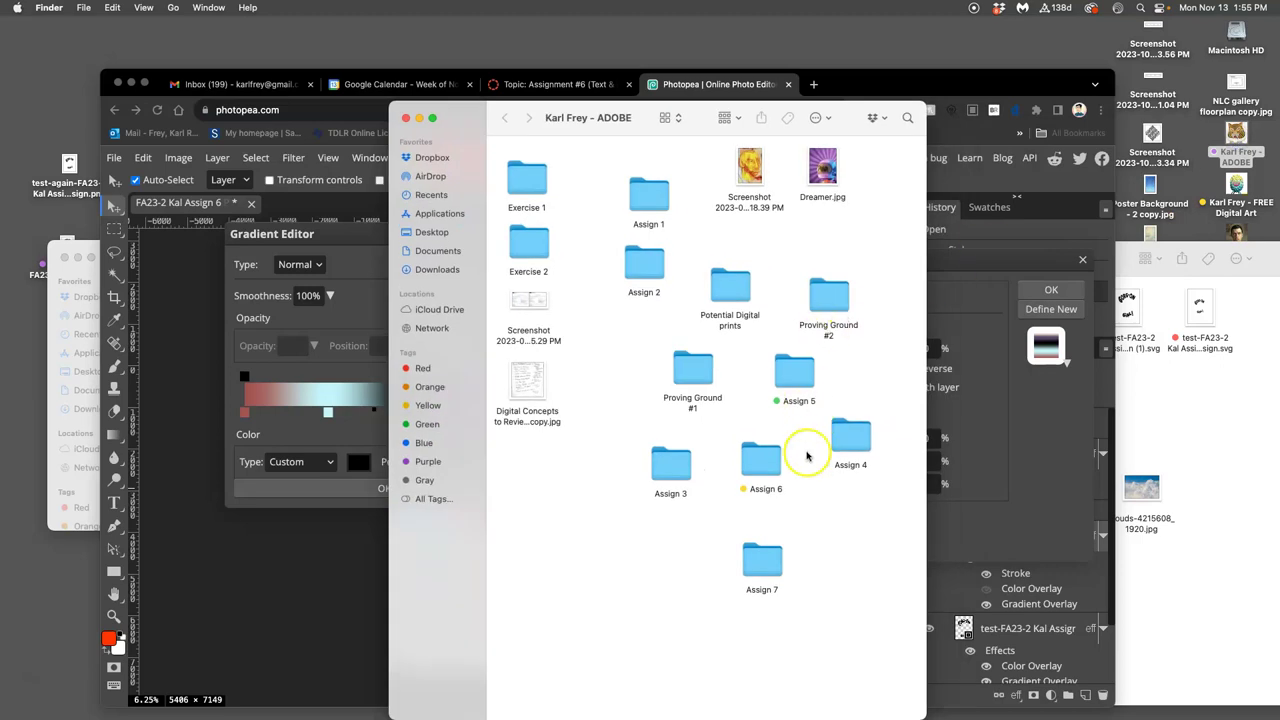
click(768, 468)
double_click(768, 468)
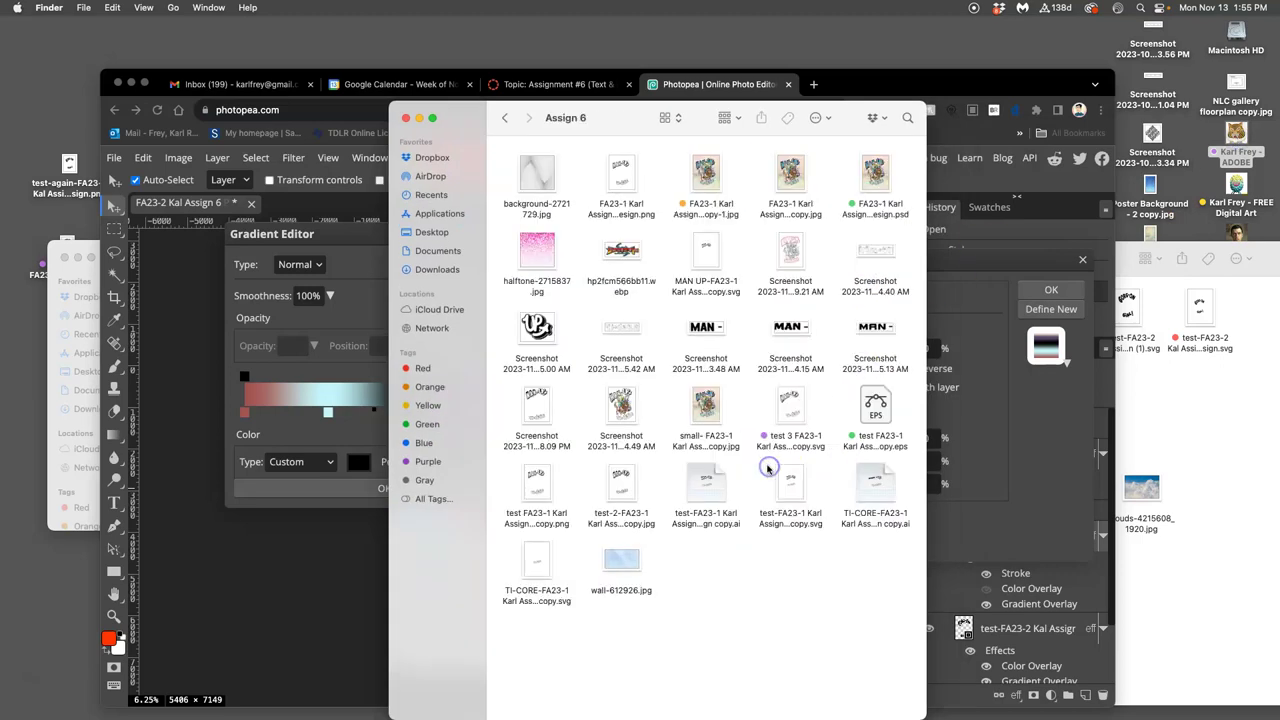
click(630, 252)
double_click(630, 252)
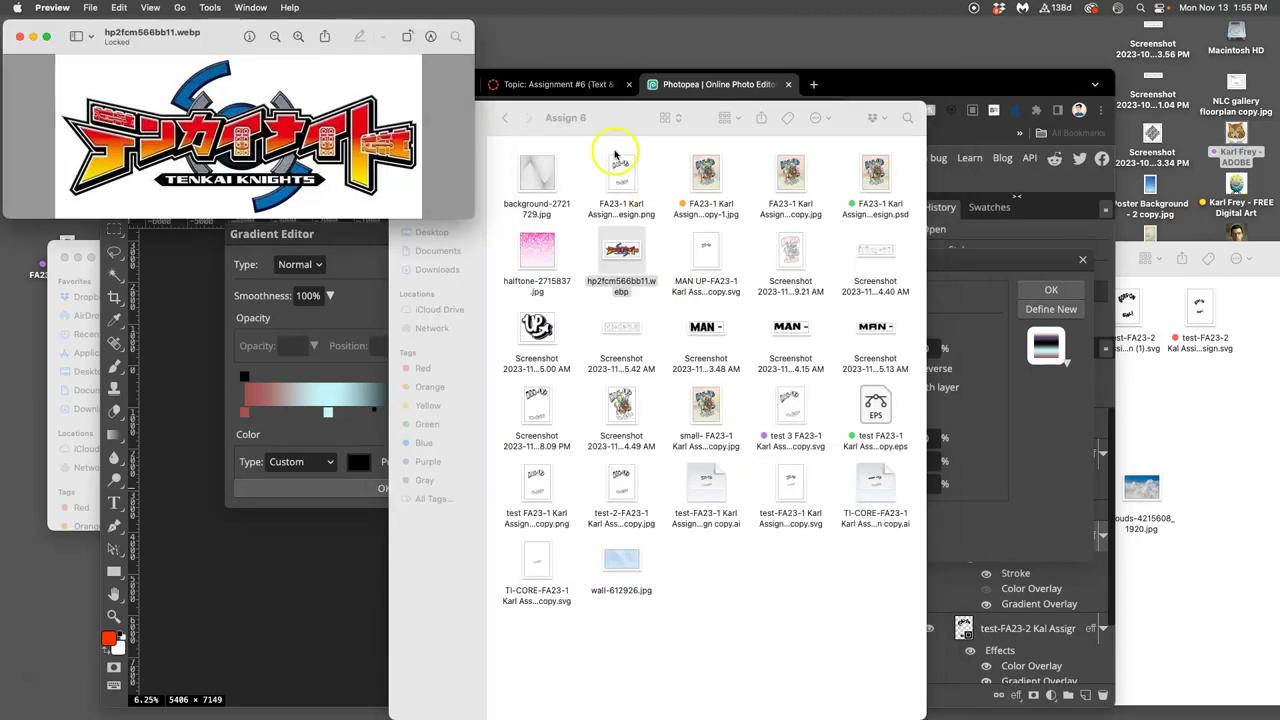
key(super+equal)
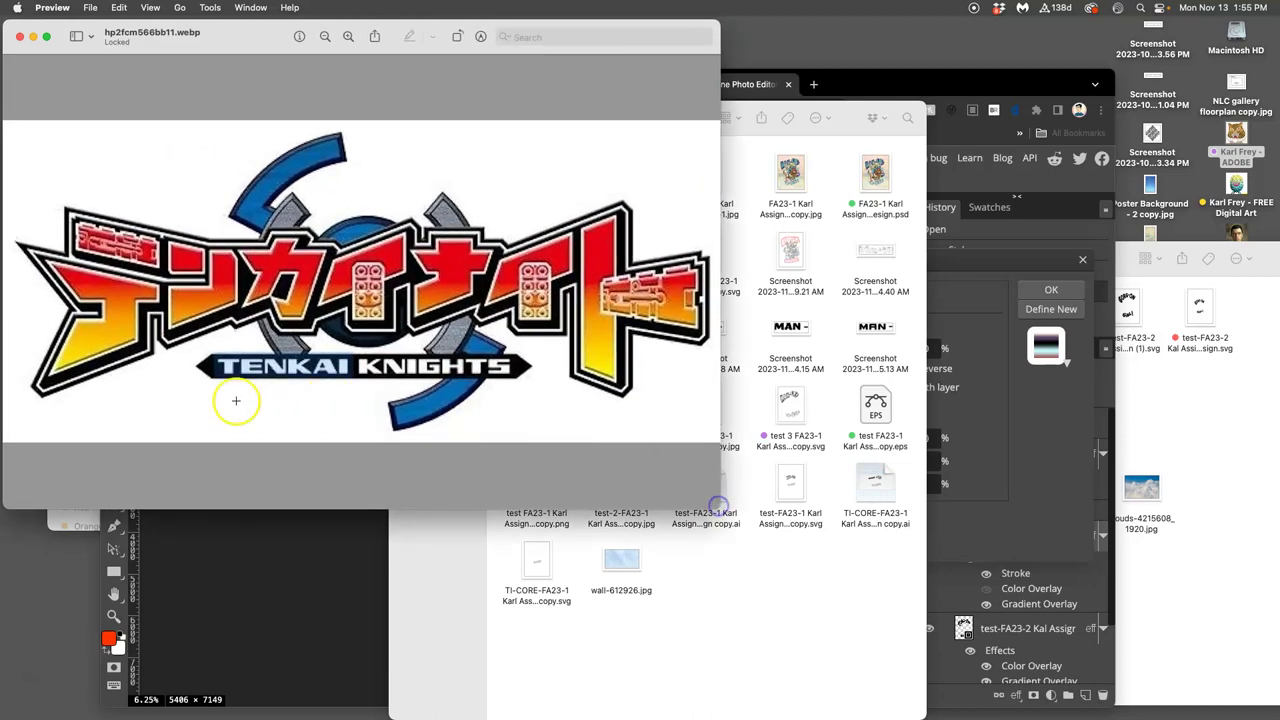
Open the MAN-UP TI-CORE poster beside the logo, then close the logo view.
click(834, 243)
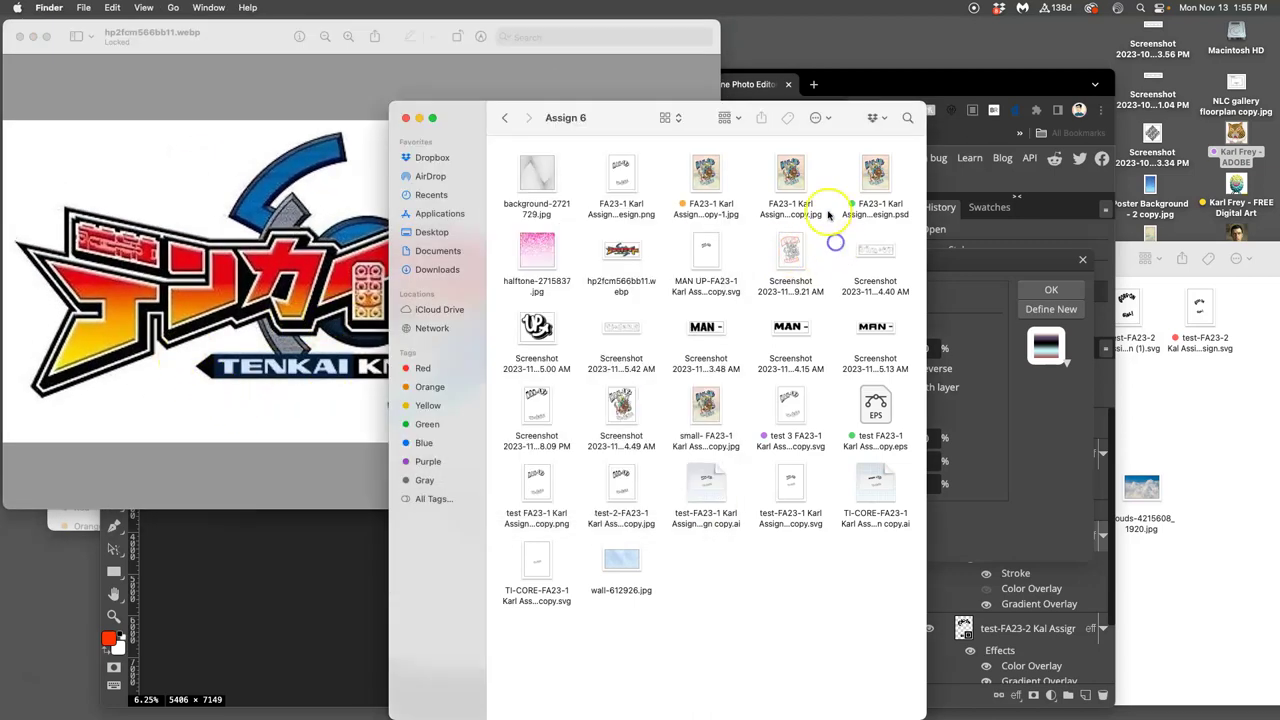
double_click(718, 183)
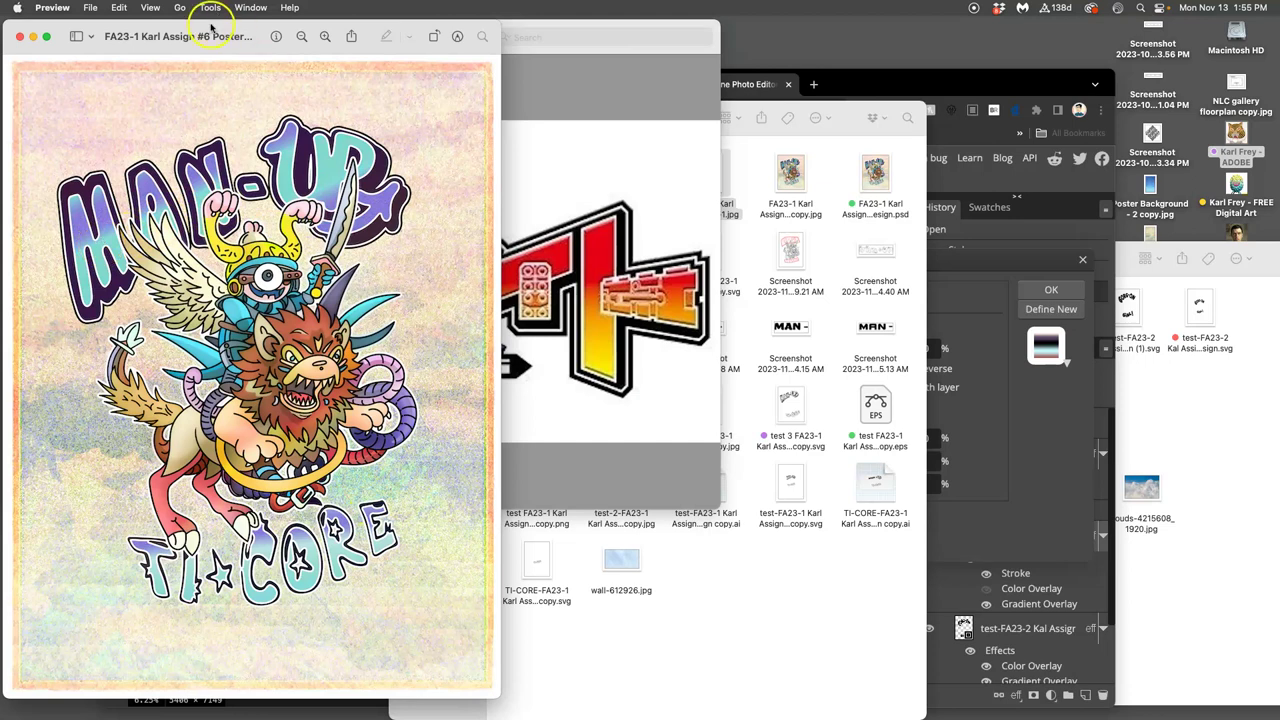
drag(212, 28, 887, 28)
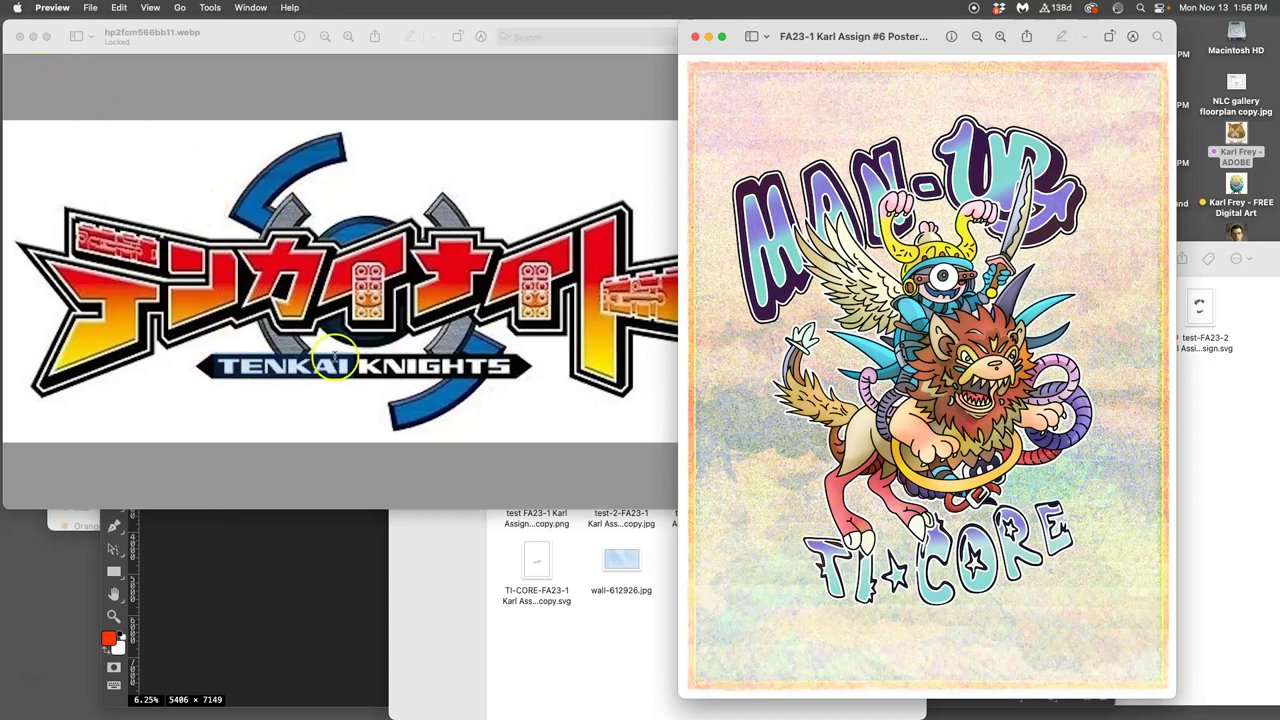
click(19, 37)
Try to settle the stuck colour picker by choosing black and dark blue-grey shades.
click(363, 281)
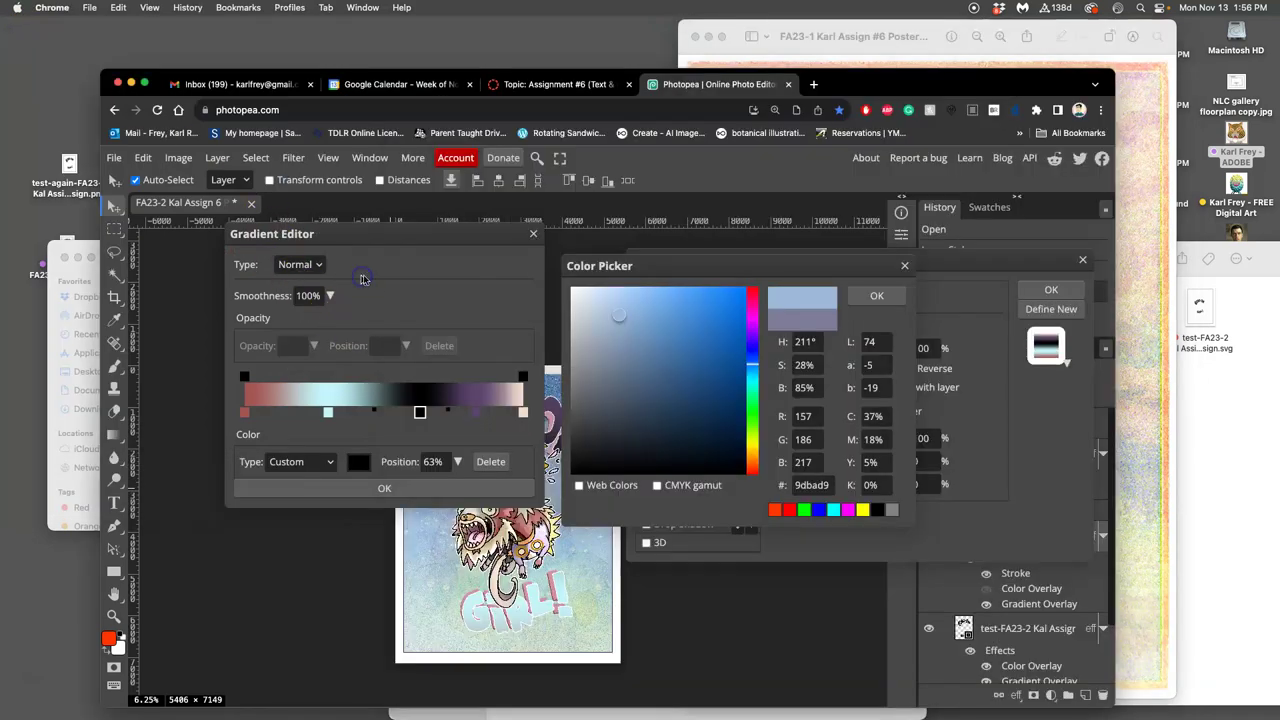
click(887, 297)
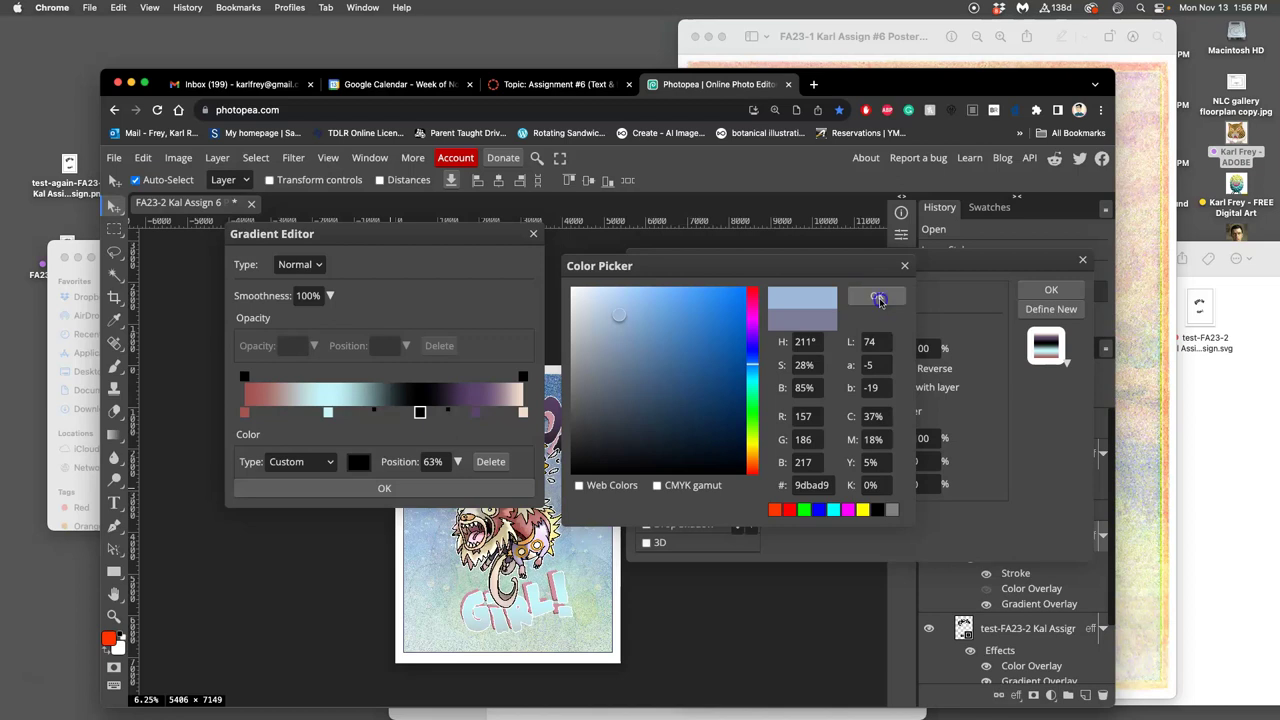
click(904, 267)
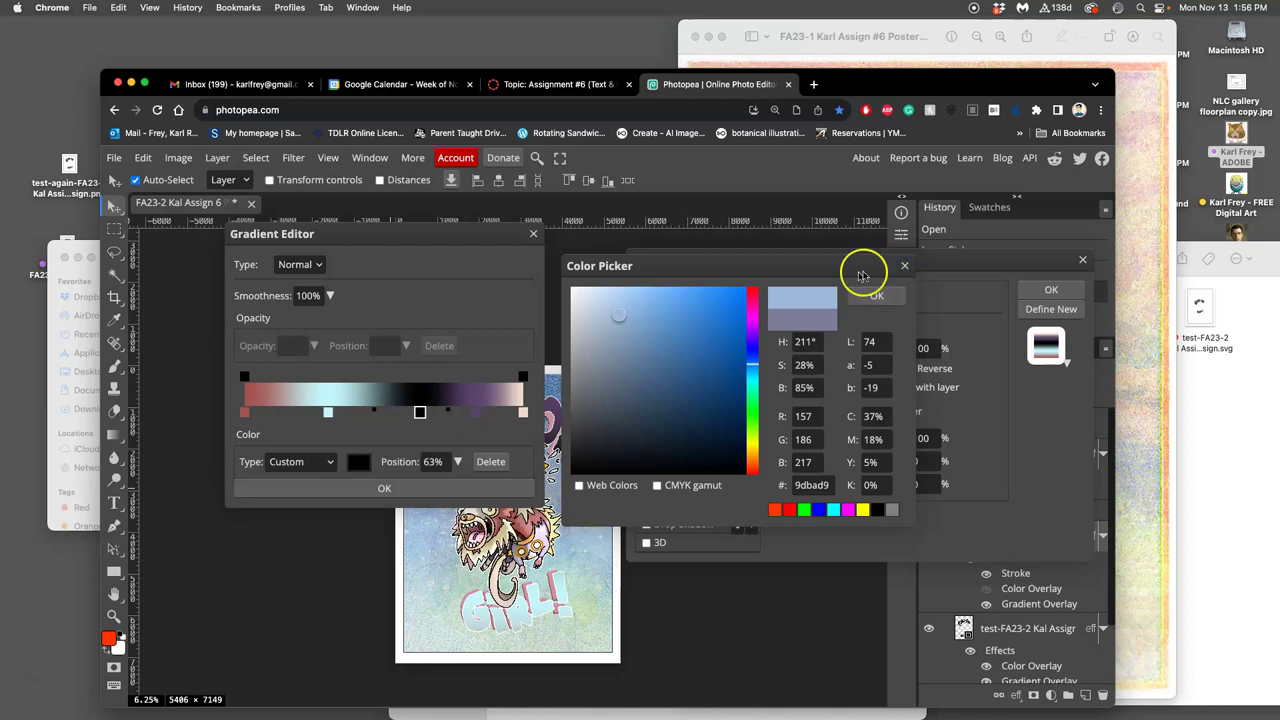
click(663, 585)
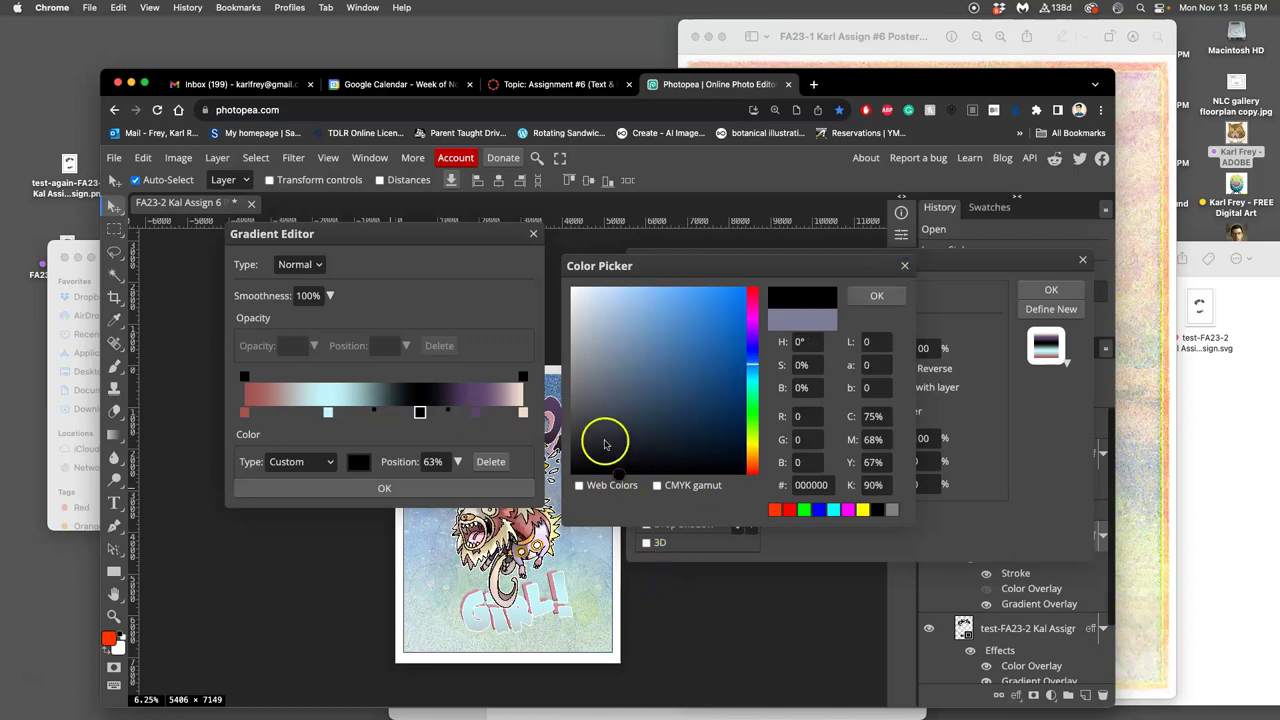
click(619, 461)
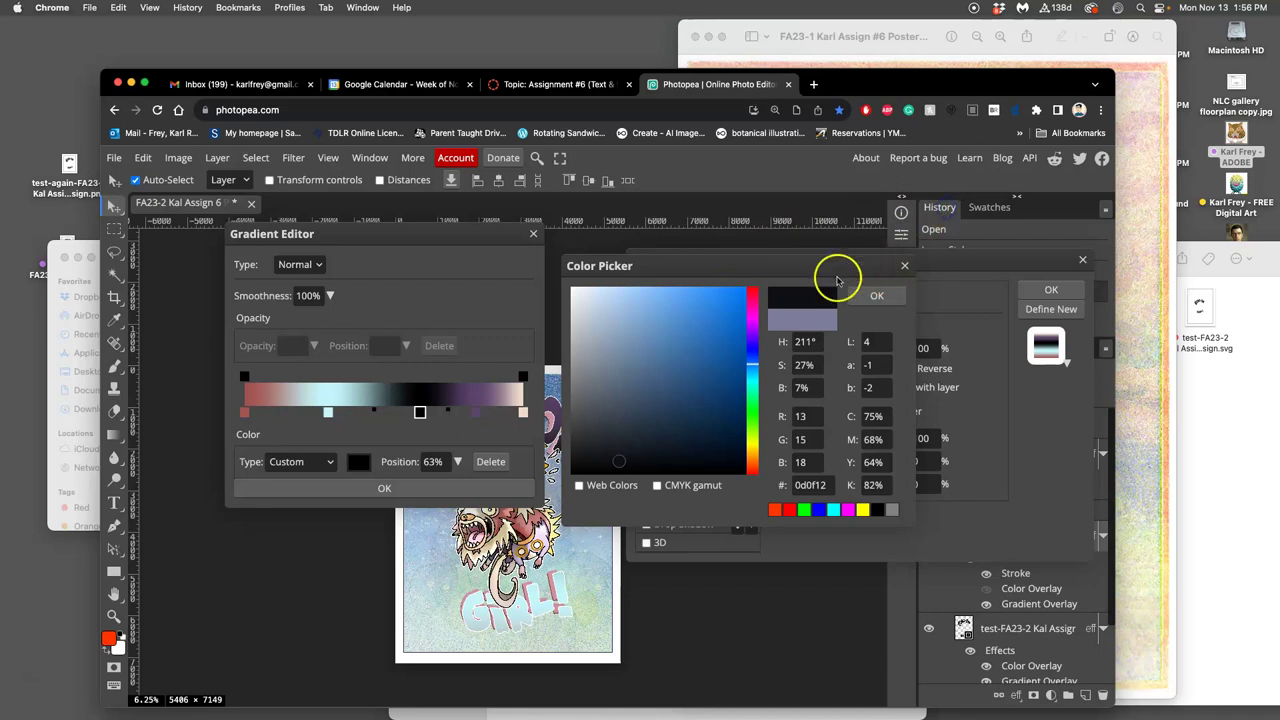
click(686, 622)
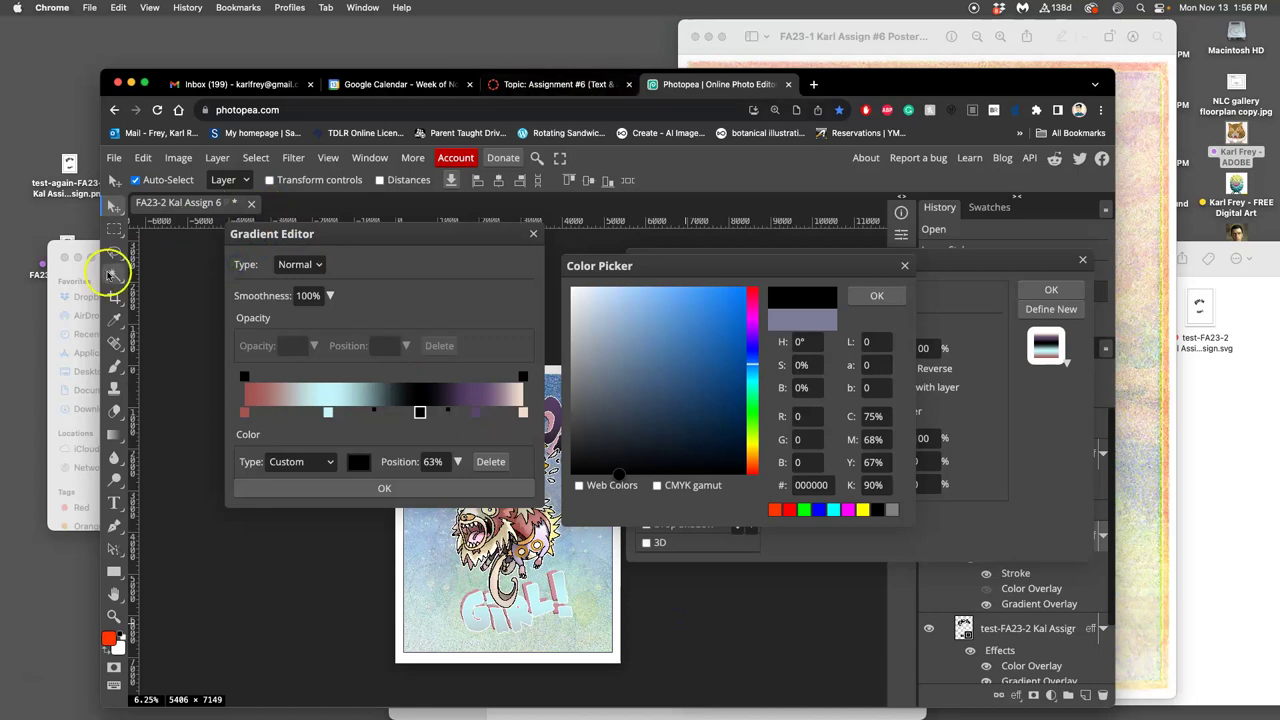
Close the Preview poster window.
mouse_move(33, 268)
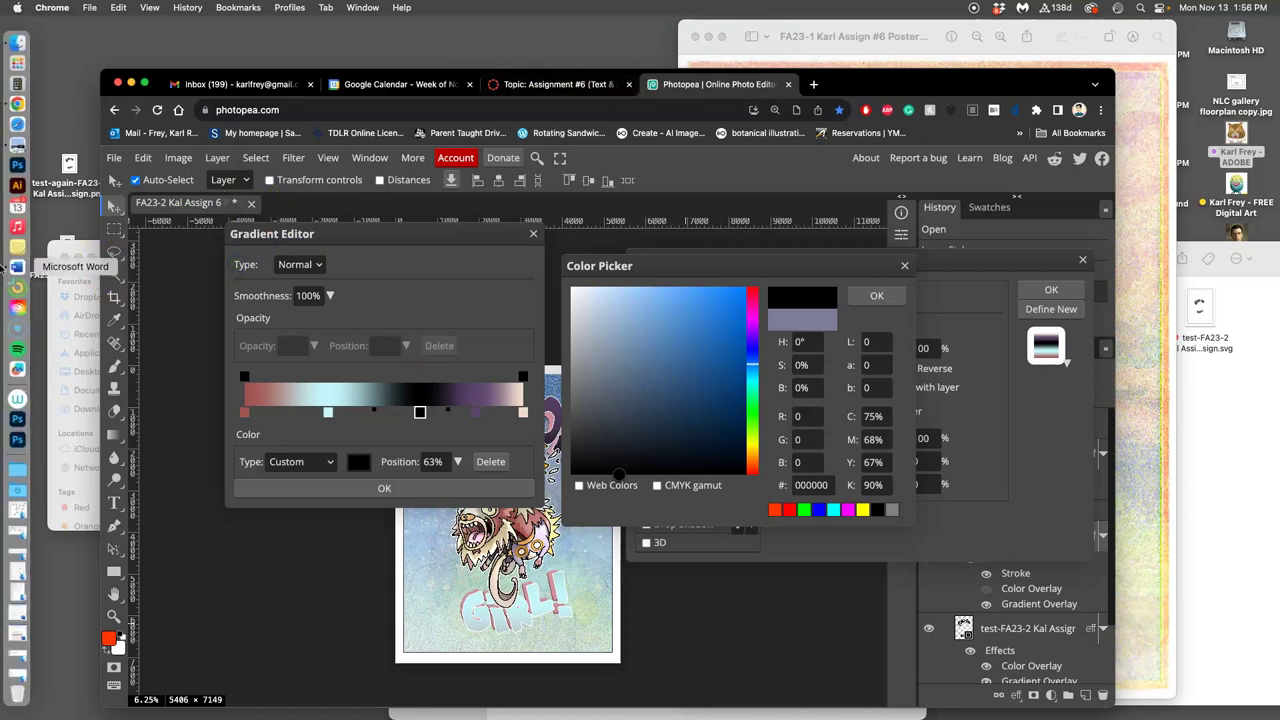
click(1146, 268)
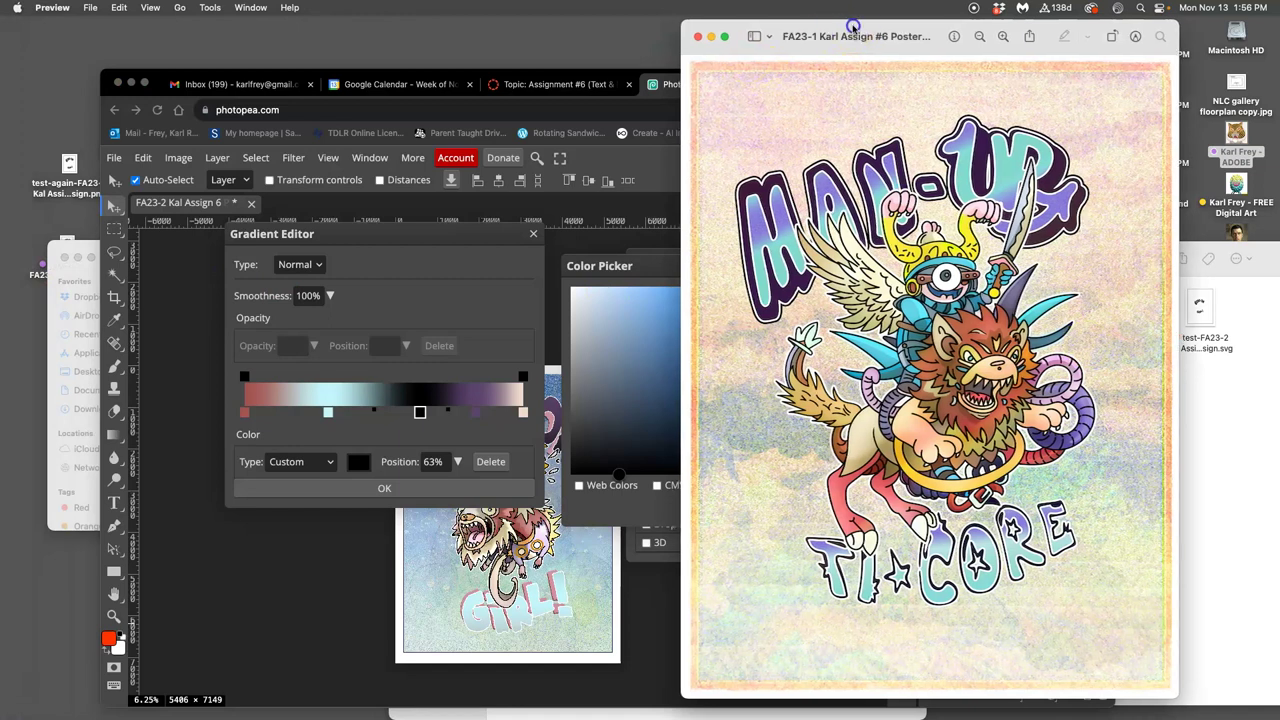
drag(838, 40, 915, 102)
click(772, 97)
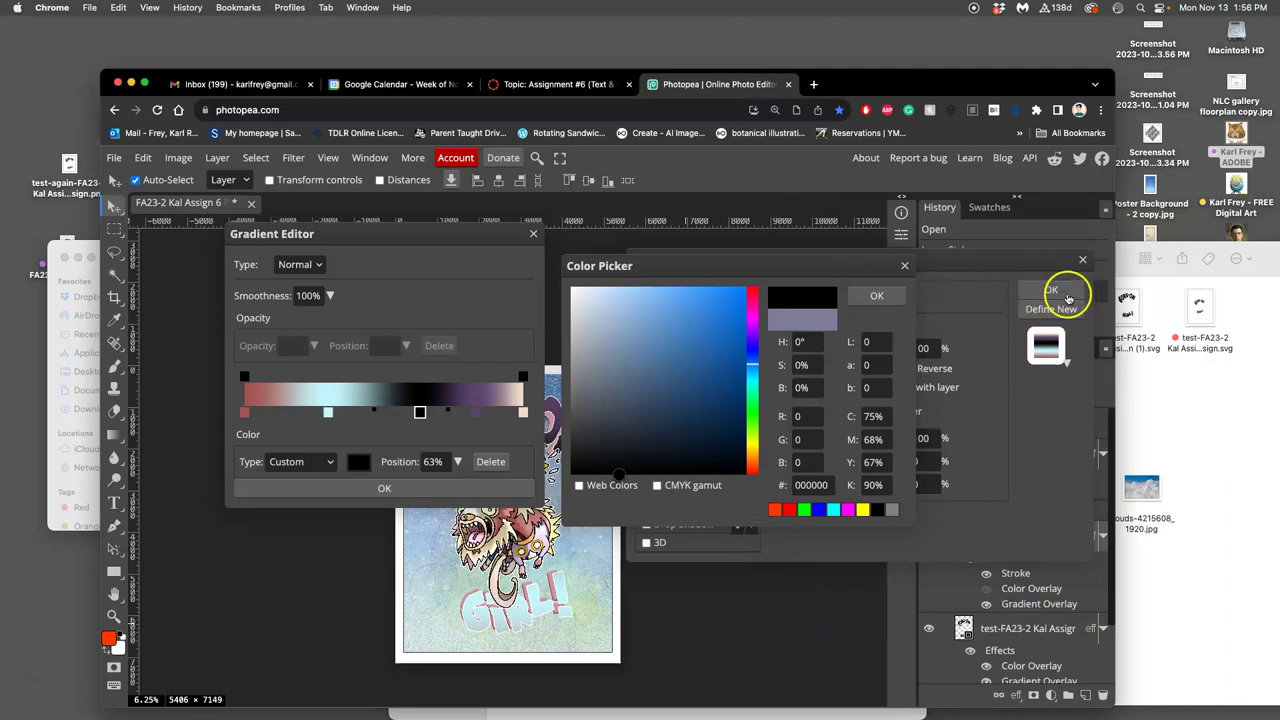
Try again to dismiss the colour picker, resetting its colour to black.
click(1079, 259)
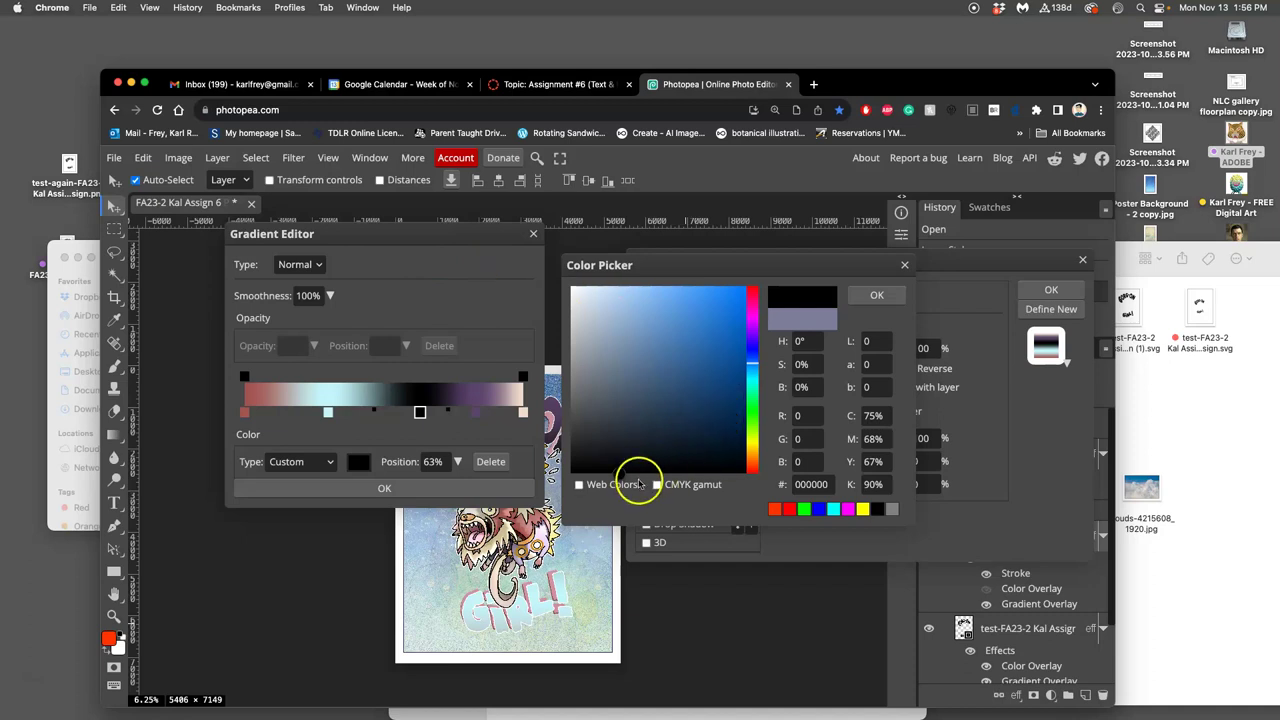
click(626, 393)
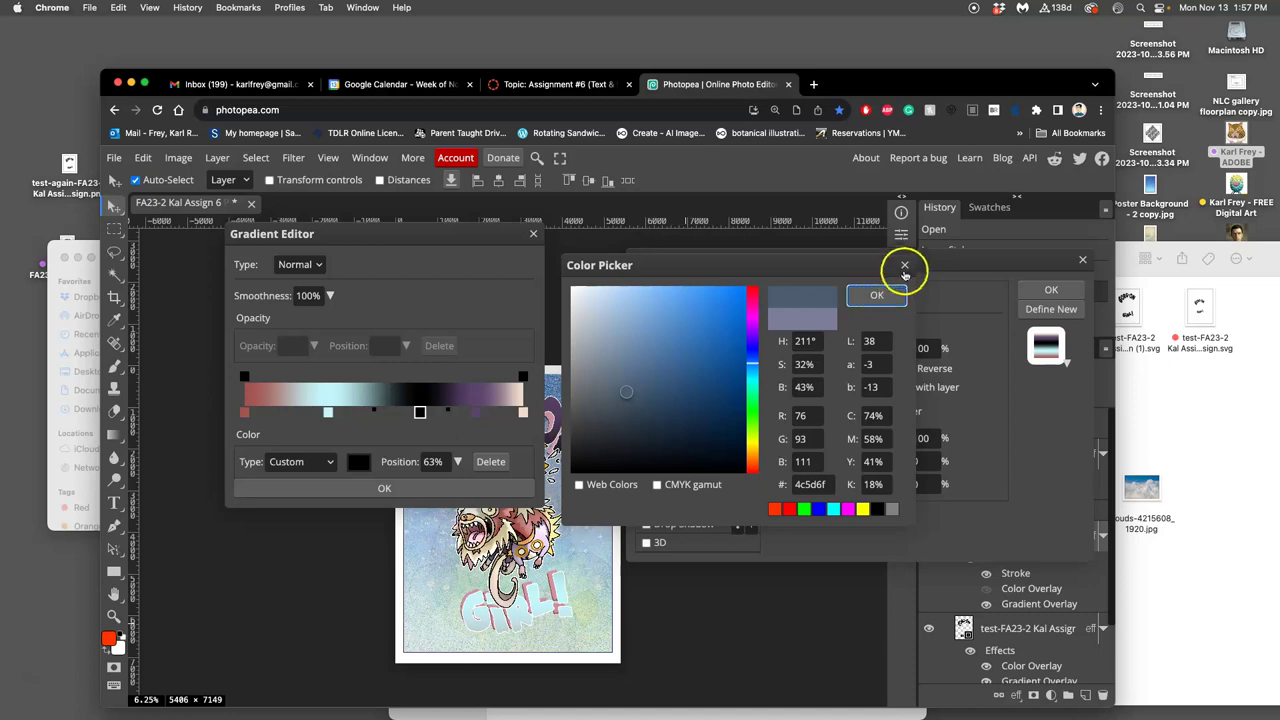
drag(904, 265, 431, 318)
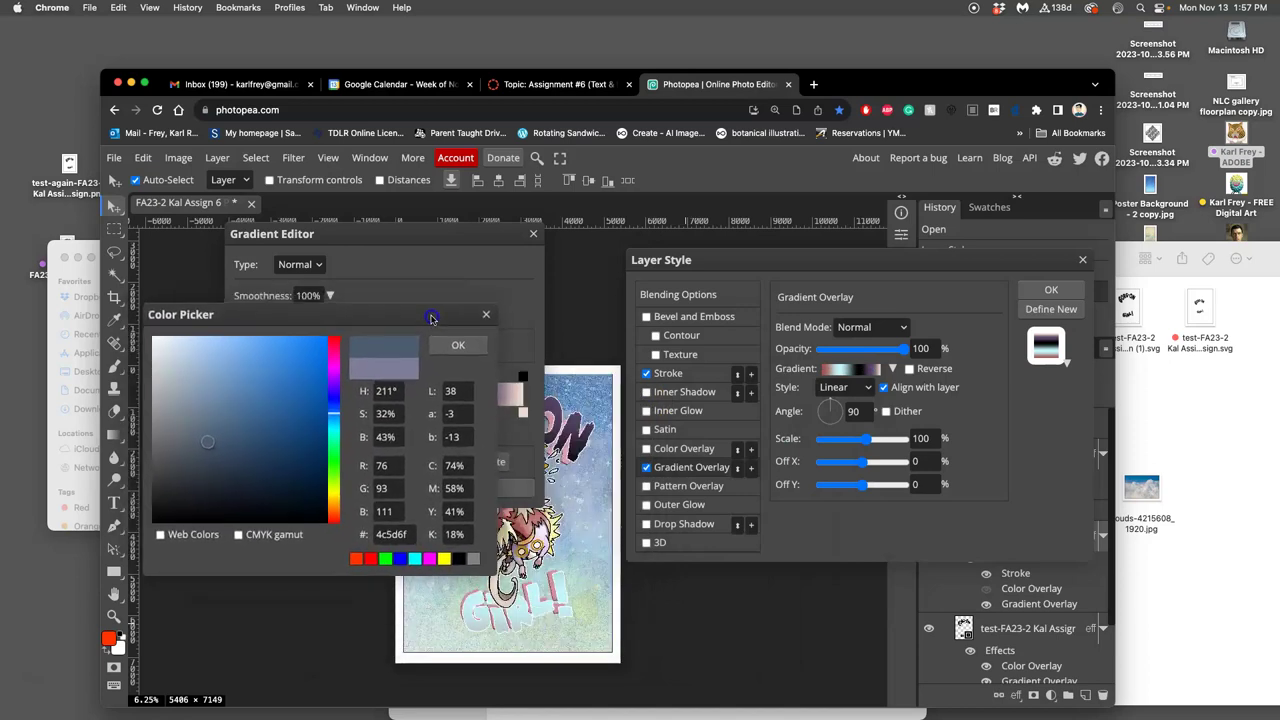
click(541, 325)
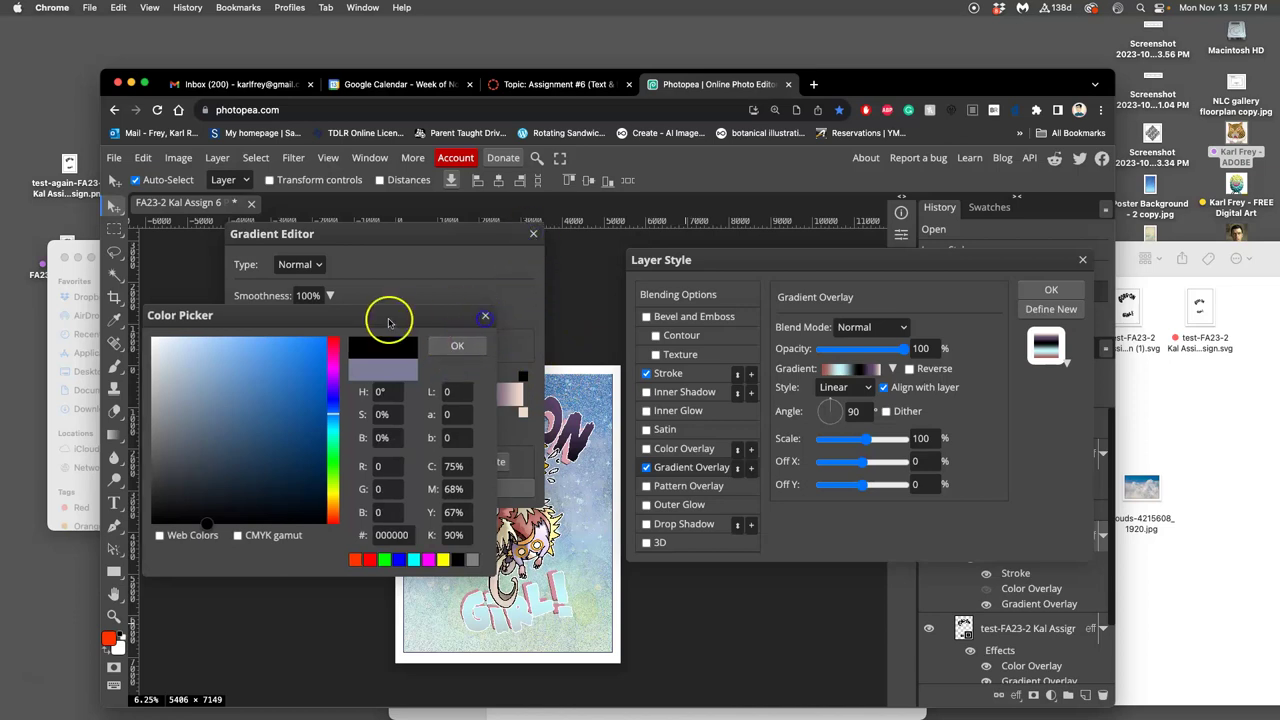
drag(386, 314, 510, 348)
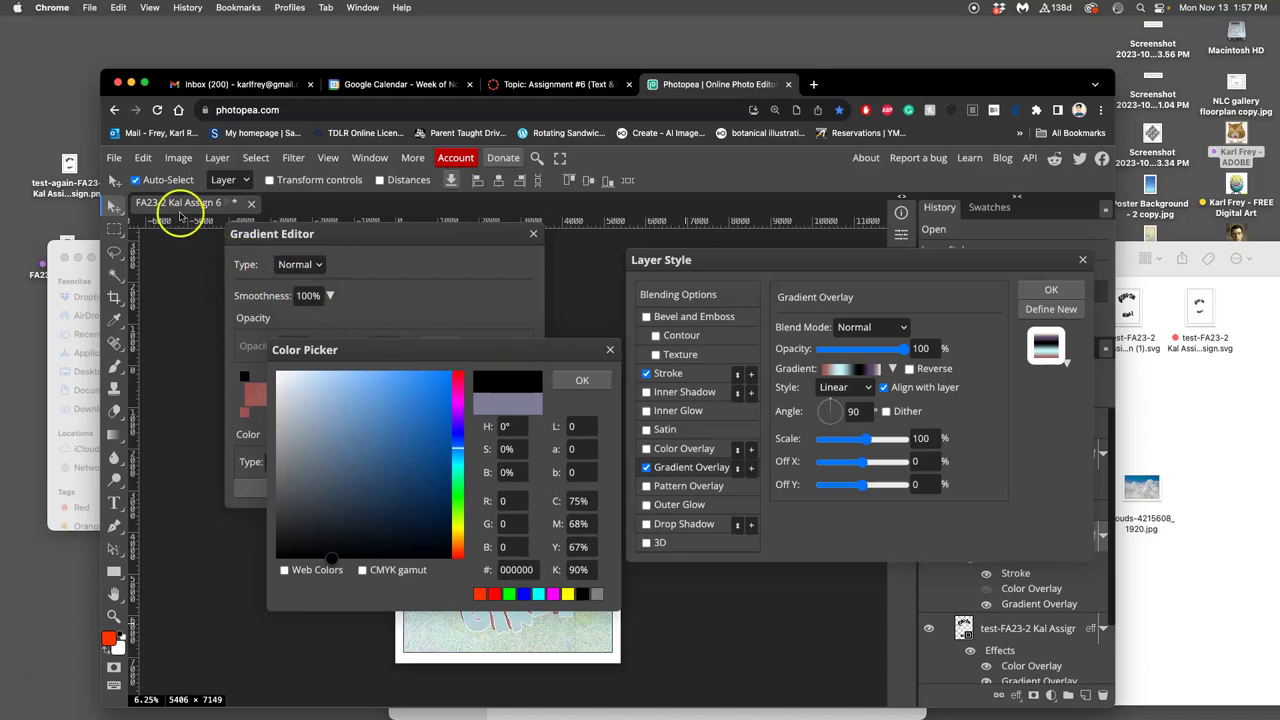
Back out of the File menu and close the Photopea tab.
click(114, 158)
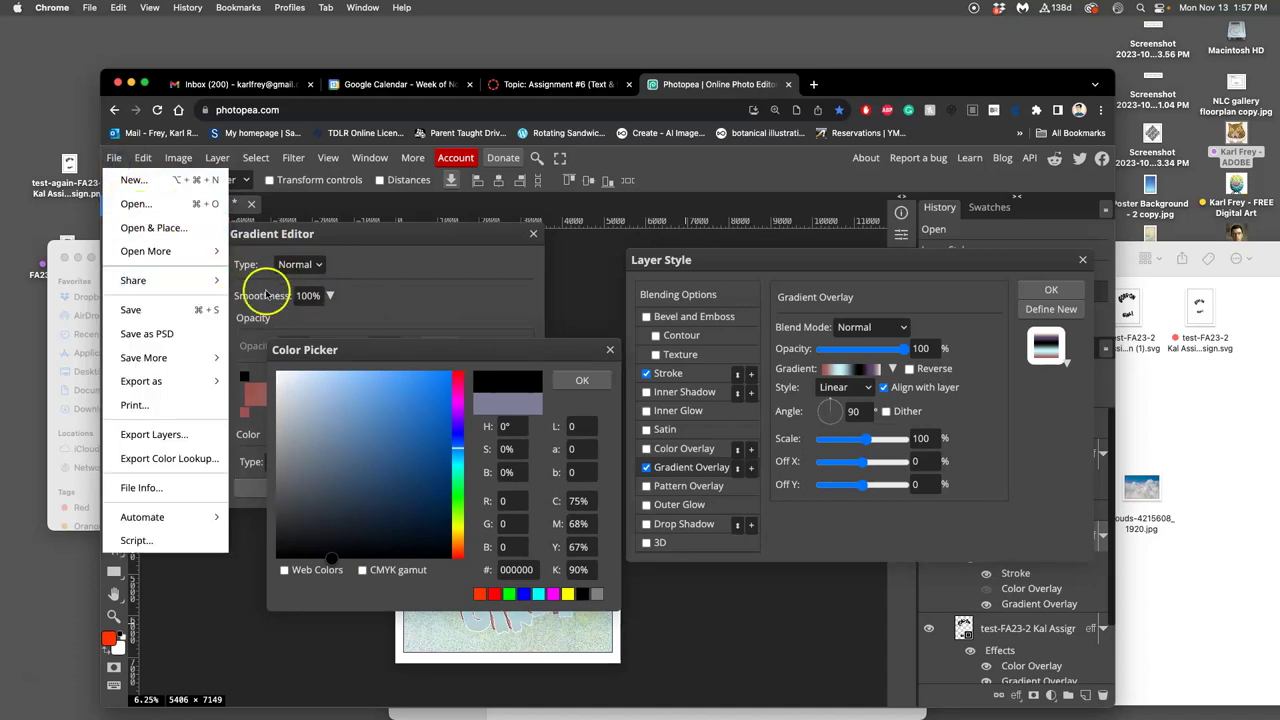
click(549, 247)
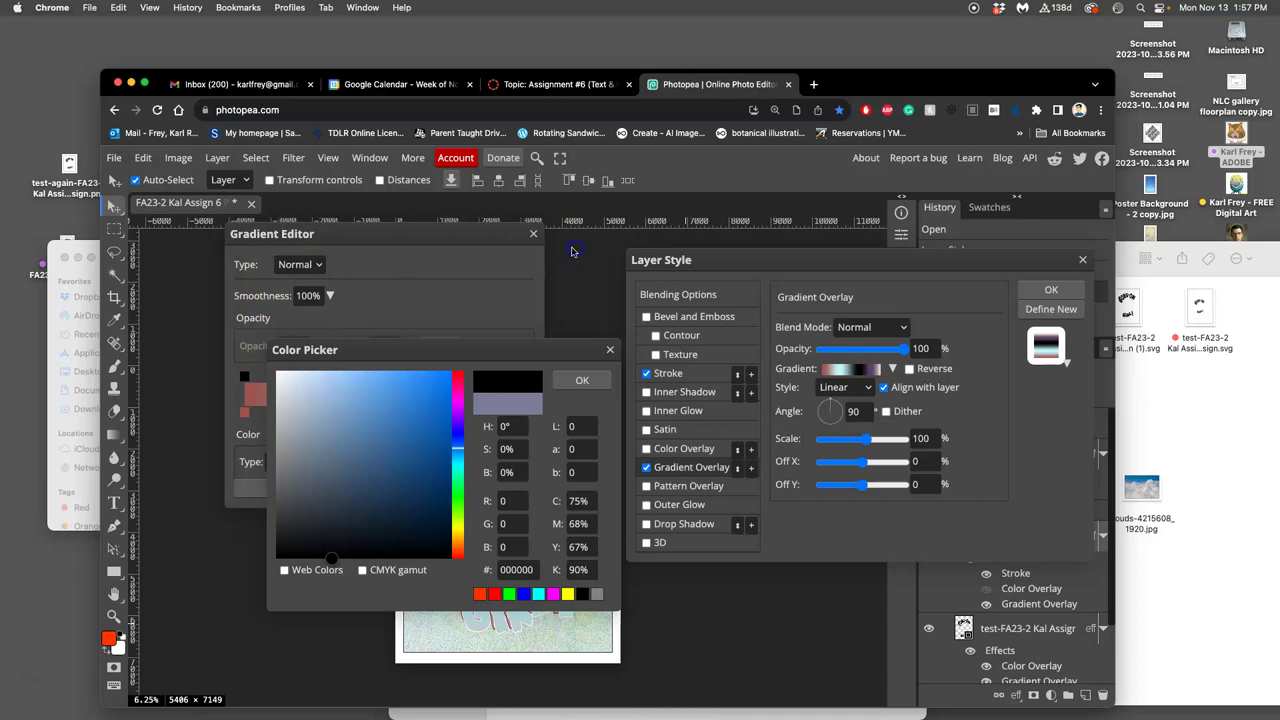
click(790, 85)
Leave the old Photopea page and load photopea.com in a new tab.
click(686, 273)
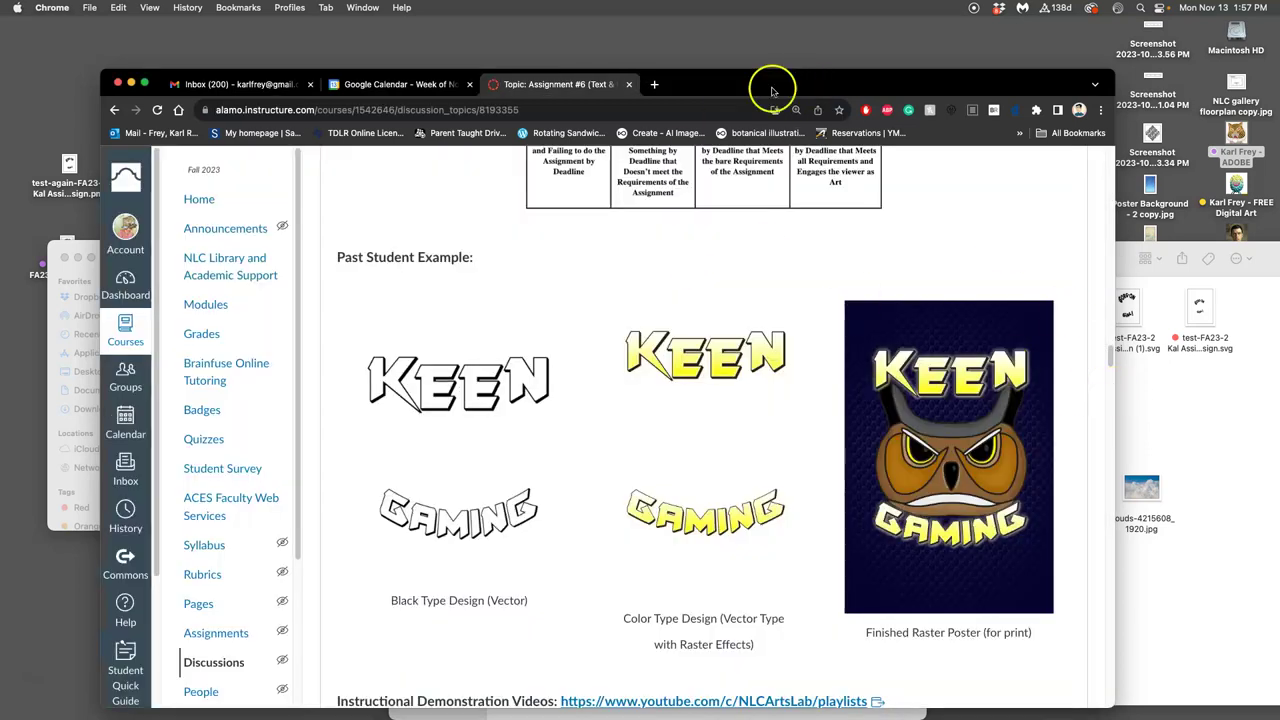
click(655, 84)
text(p)
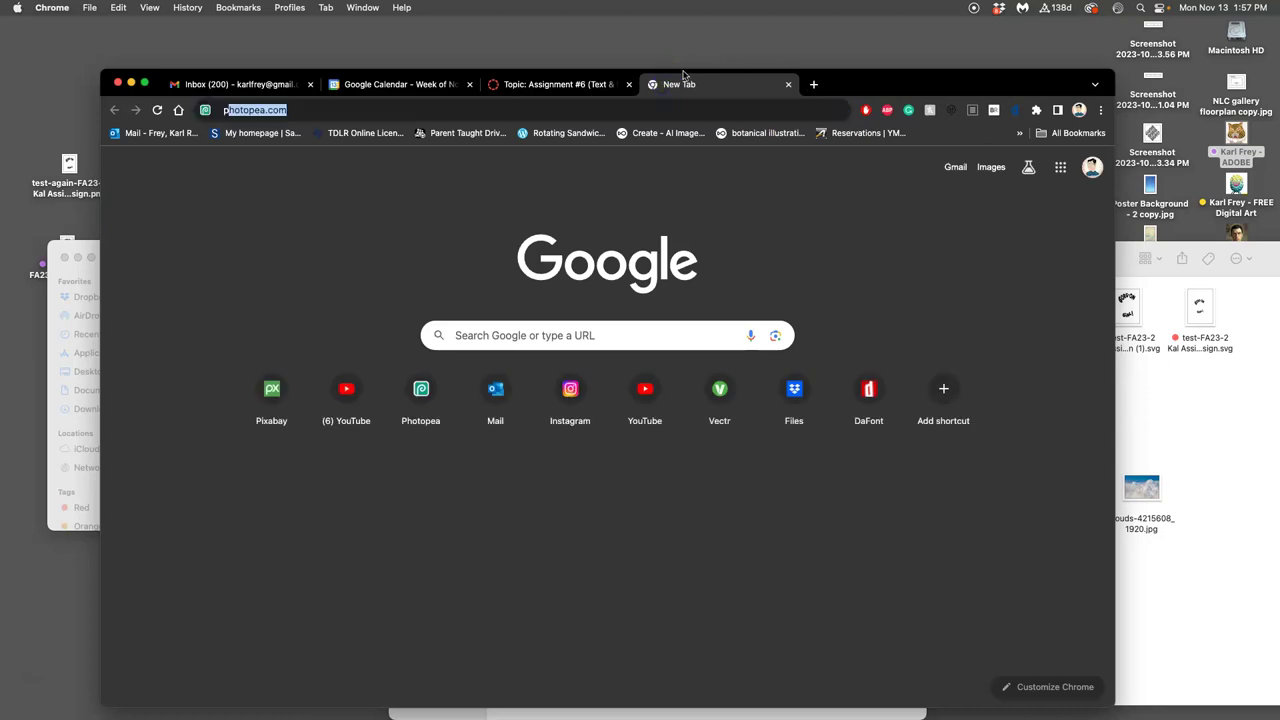
text(hotopea)
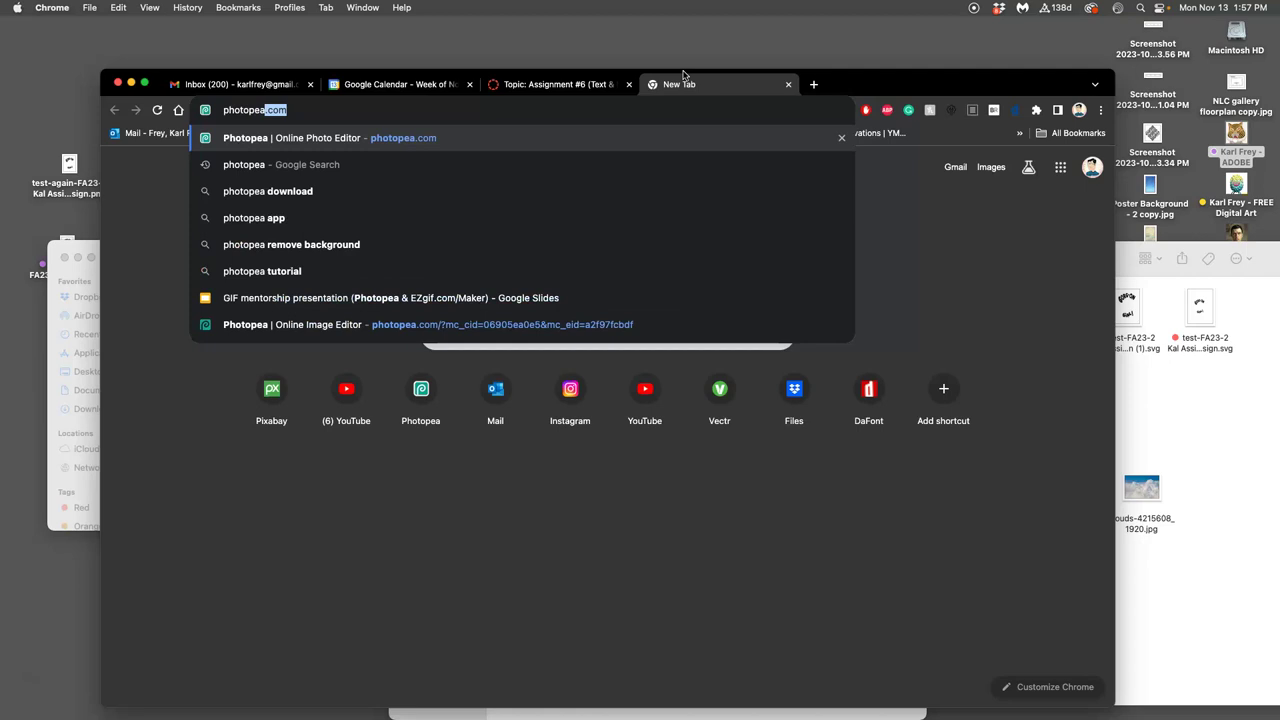
text(.com)
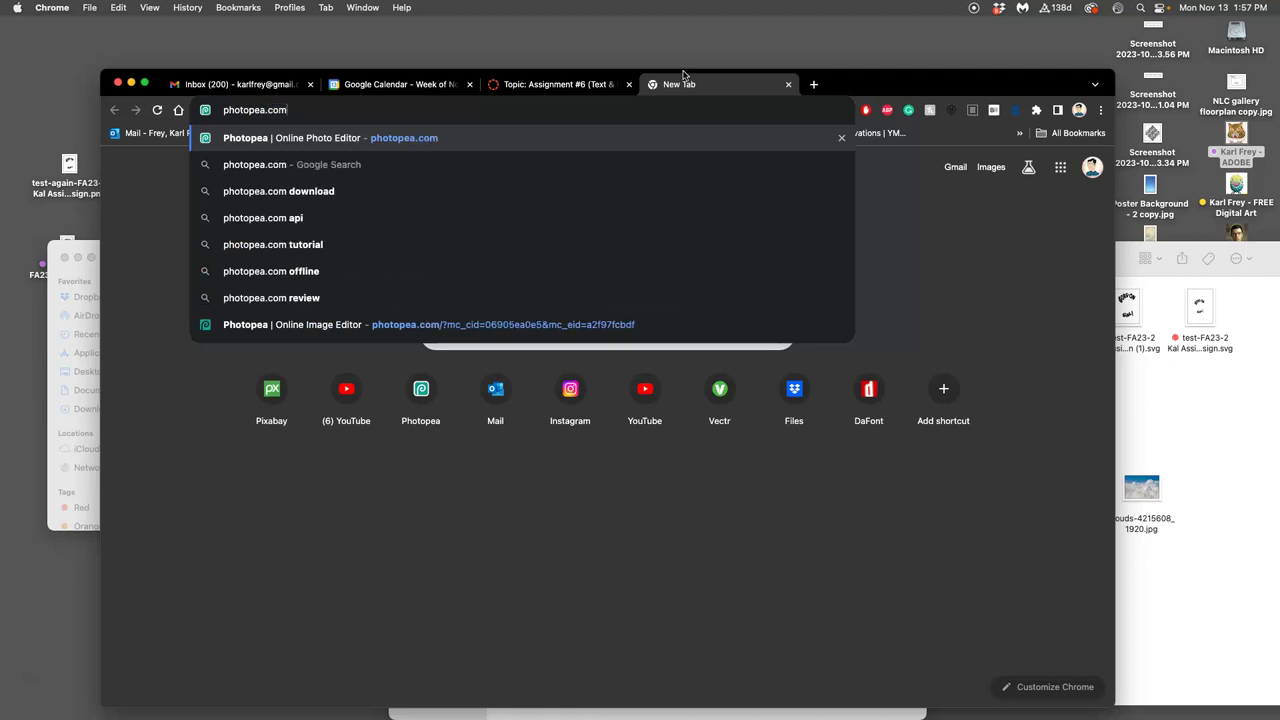
key(Return)
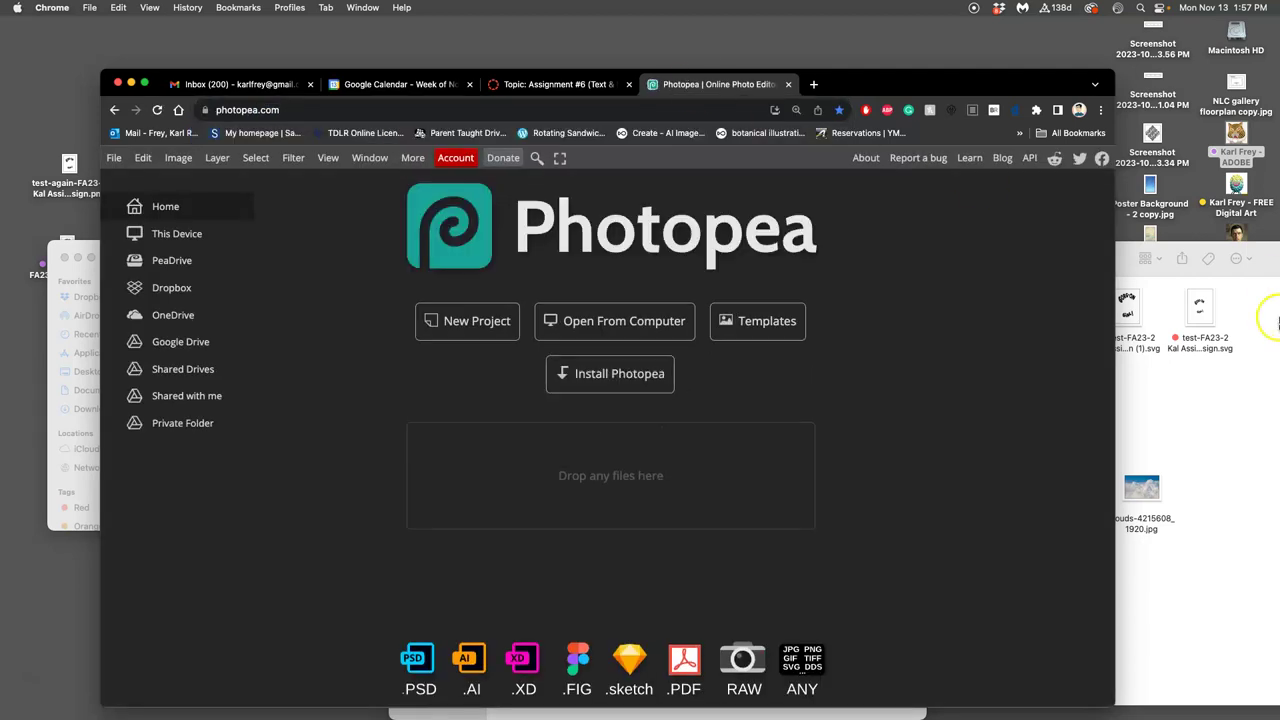
click(1247, 413)
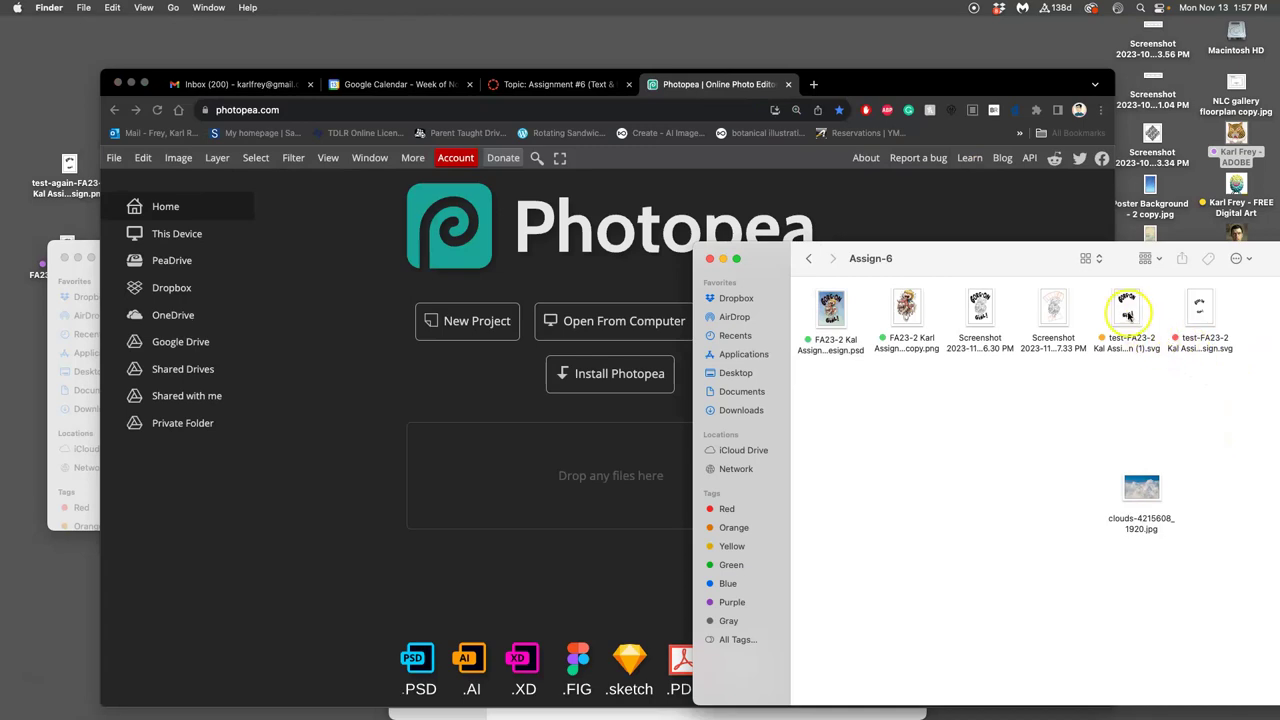
Drag the FA23-2 Kal Assign 6 Poster PSD from the Assign-6 folder into Photopea.
drag(831, 309, 647, 476)
click(663, 462)
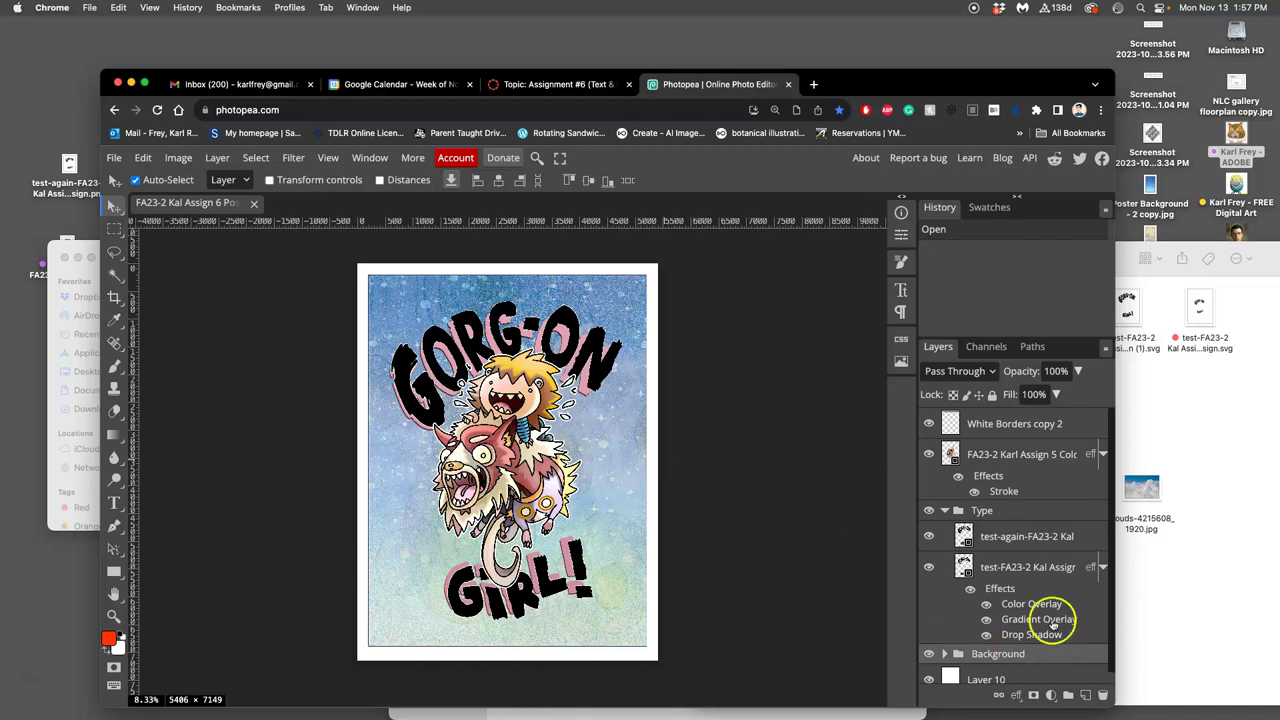
Enable a white Stroke on the upper type layer in Layer Style.
double_click(1086, 536)
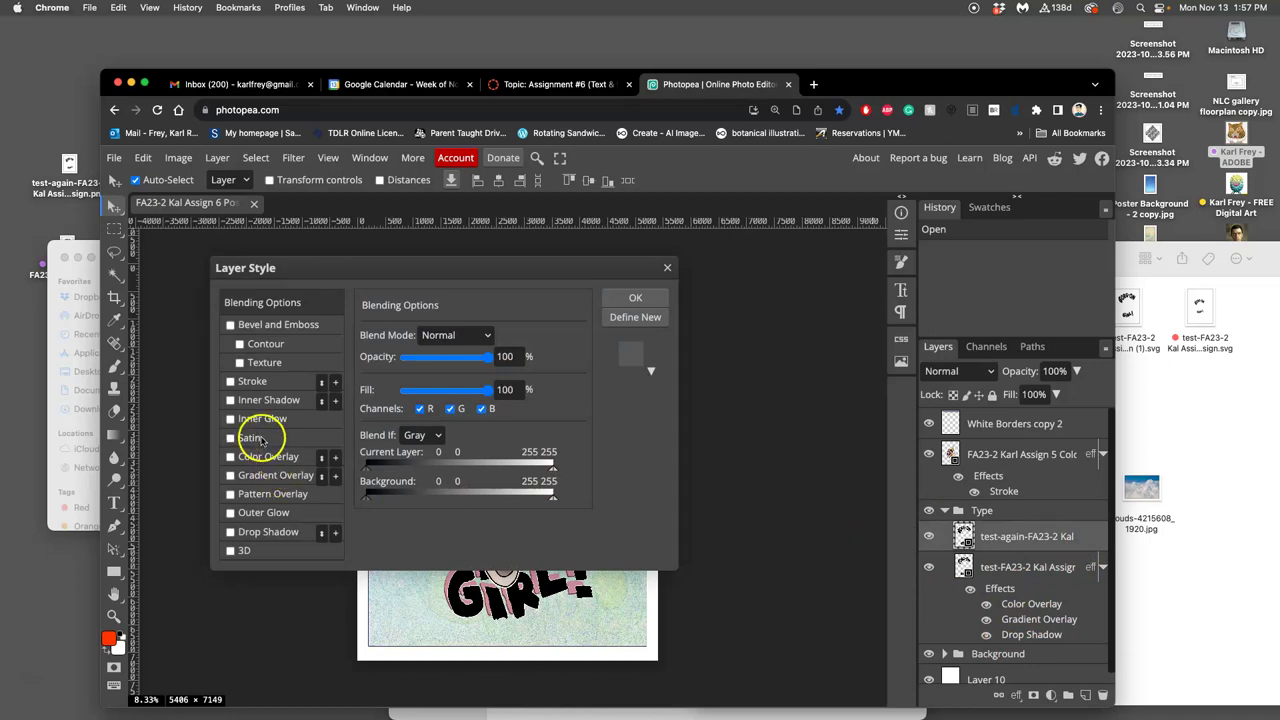
click(279, 383)
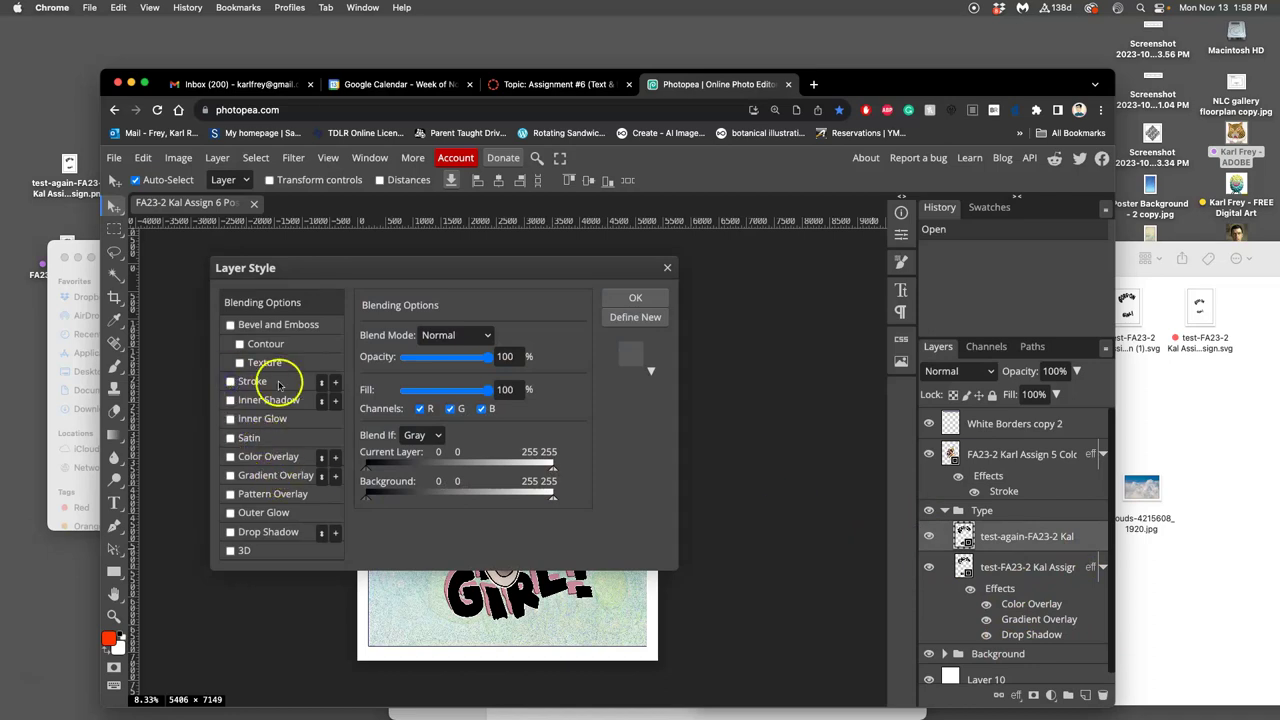
mouse_move(352, 272)
mouse_down()
mouse_move(654, 281)
mouse_move(862, 254)
mouse_up()
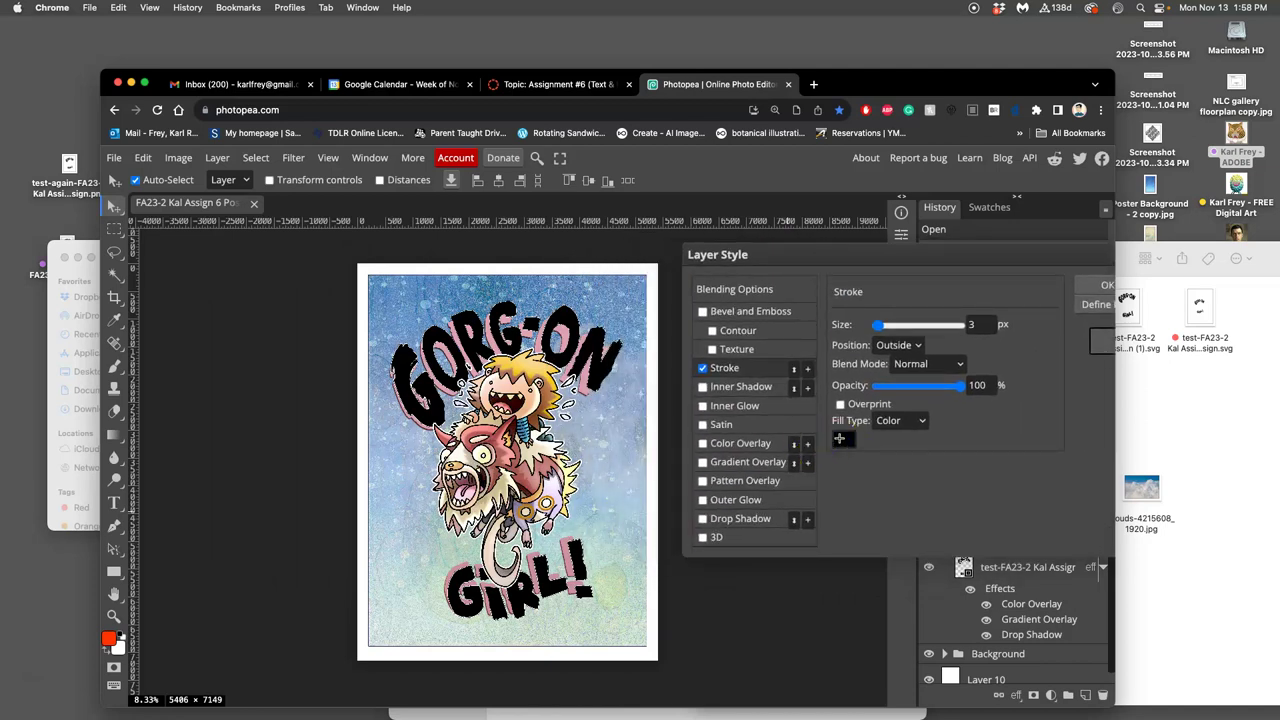
click(841, 438)
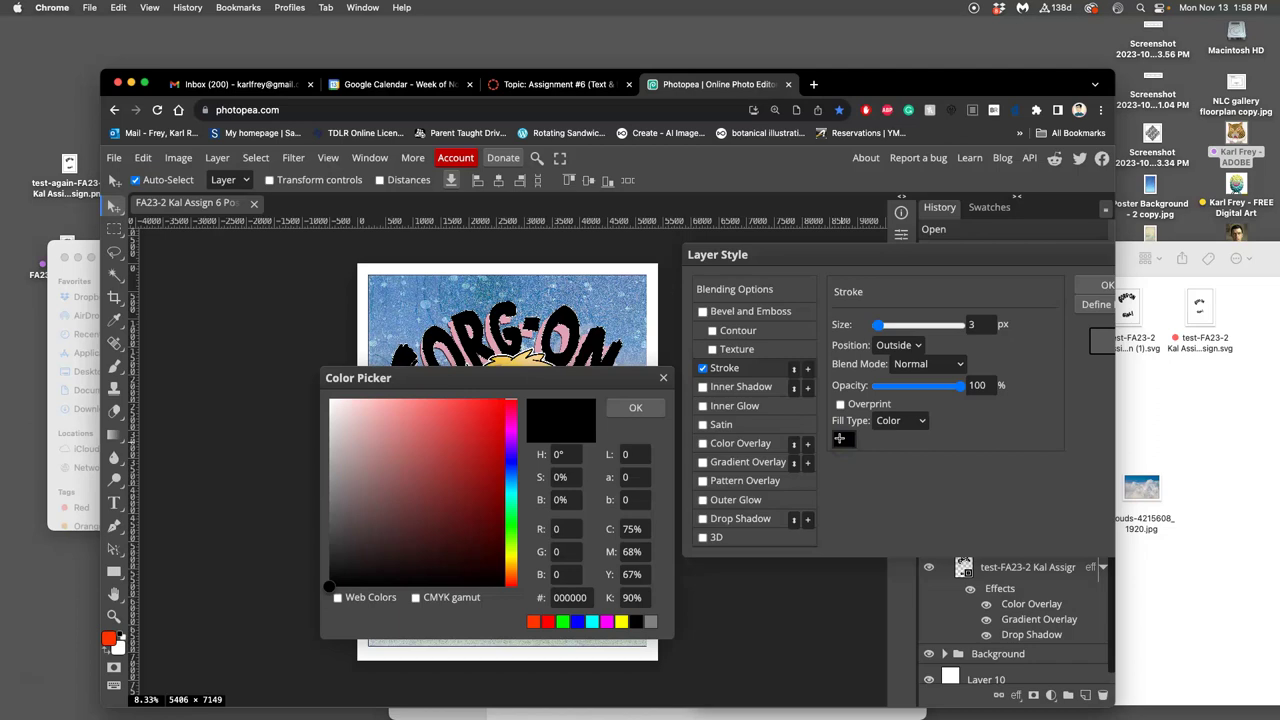
click(333, 403)
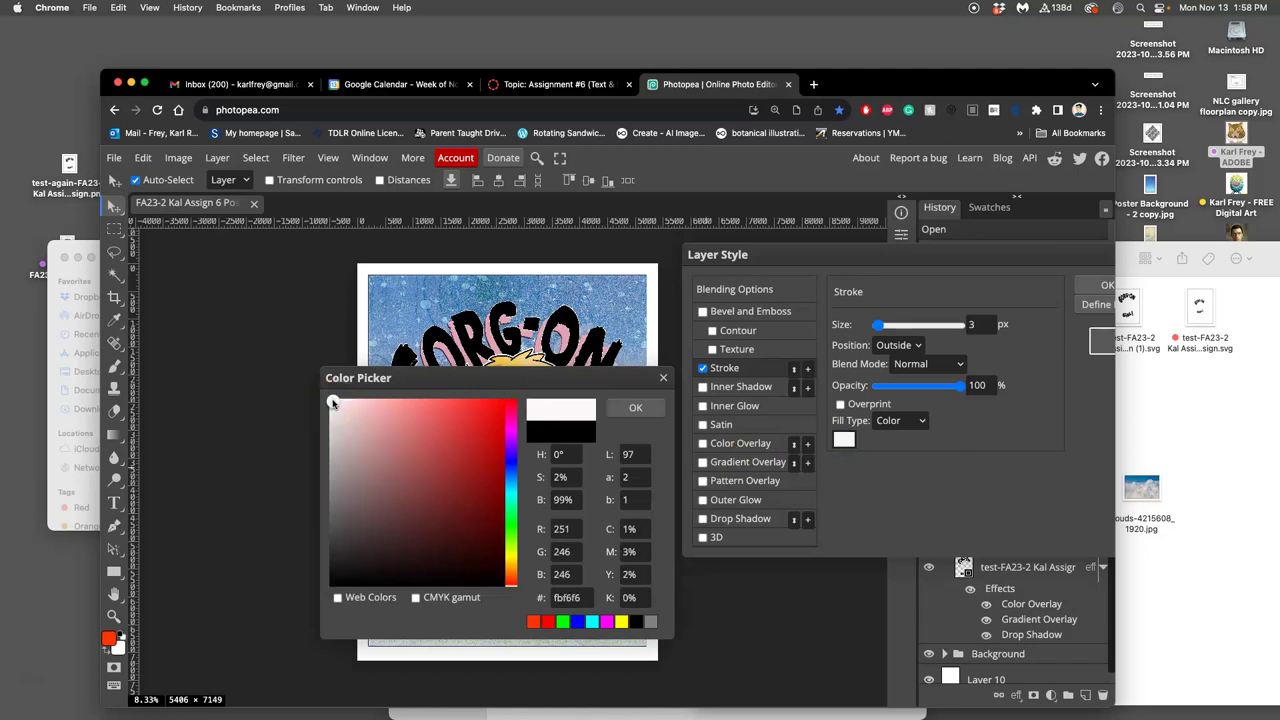
click(629, 409)
click(886, 329)
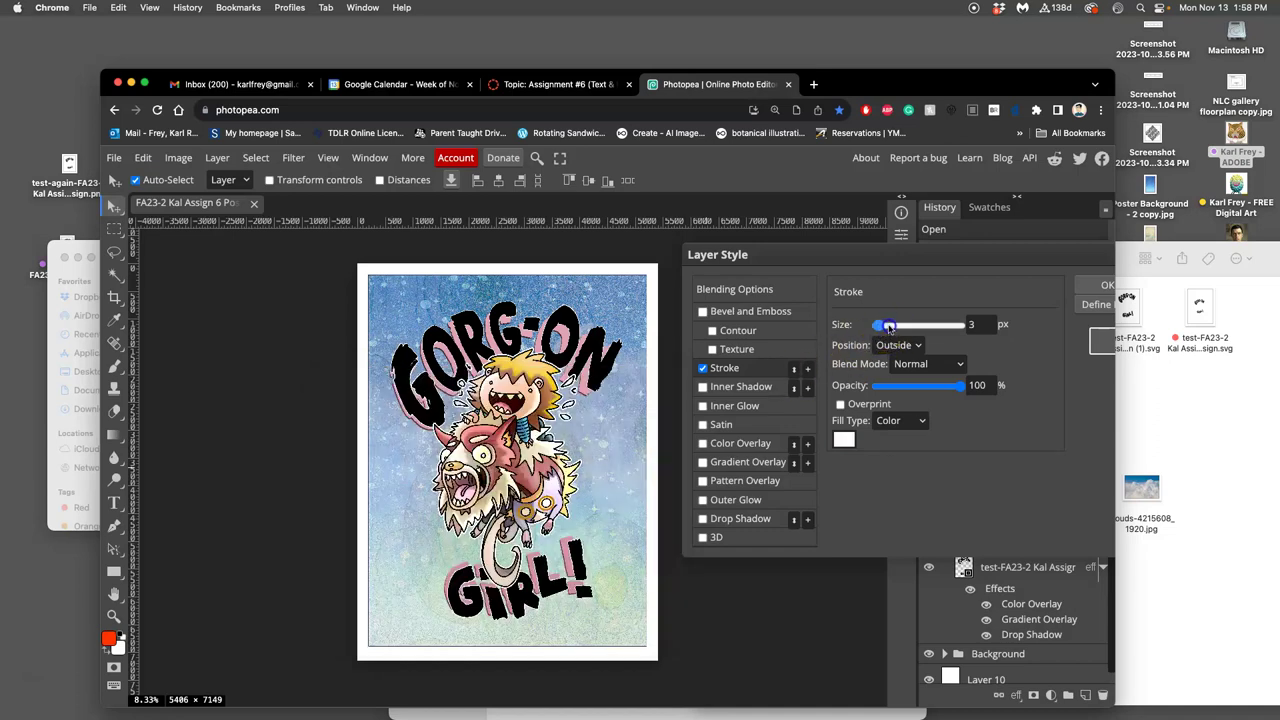
Set the white stroke's size to 22 px.
click(891, 327)
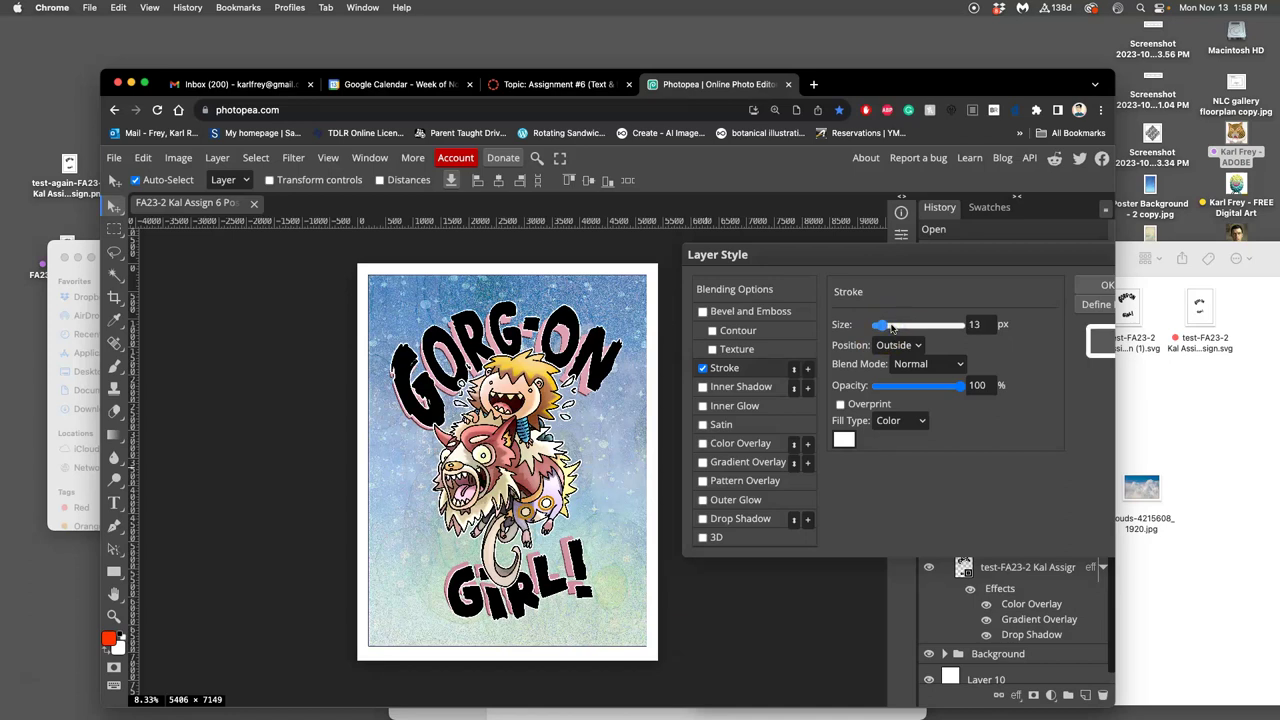
scroll(891, 327, up, 5)
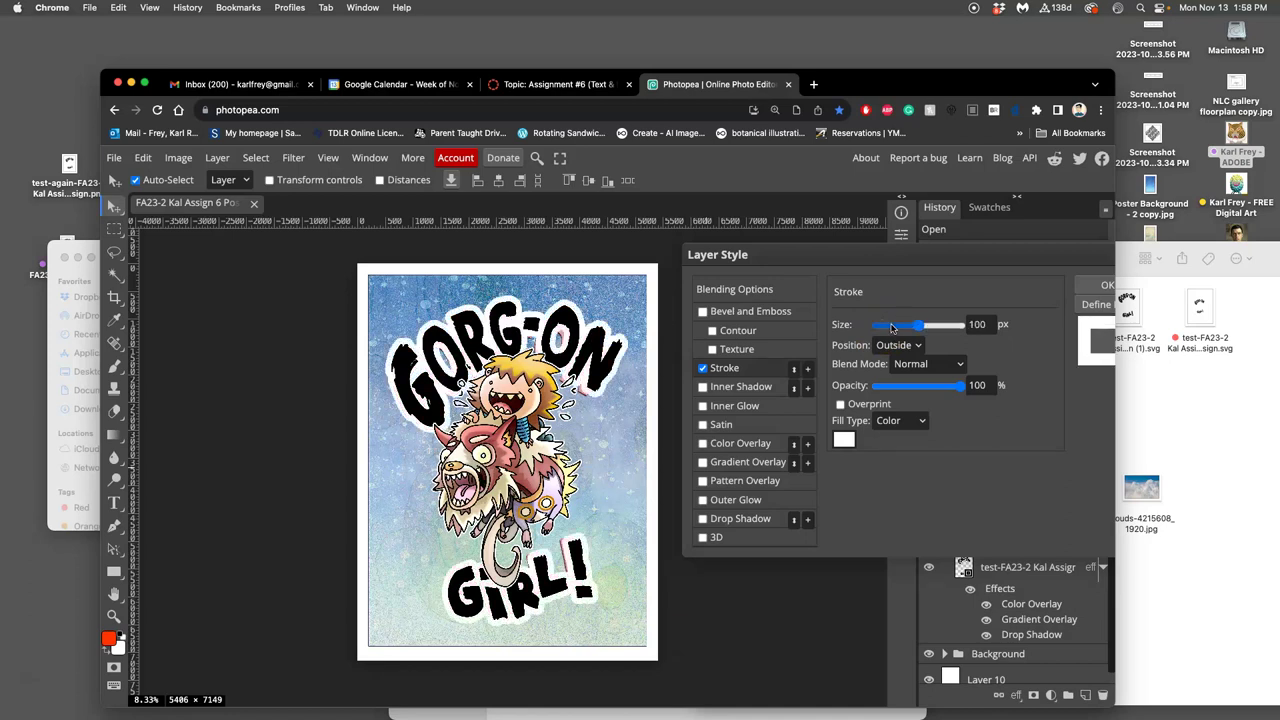
click(971, 324)
scroll(973, 324, down, 5)
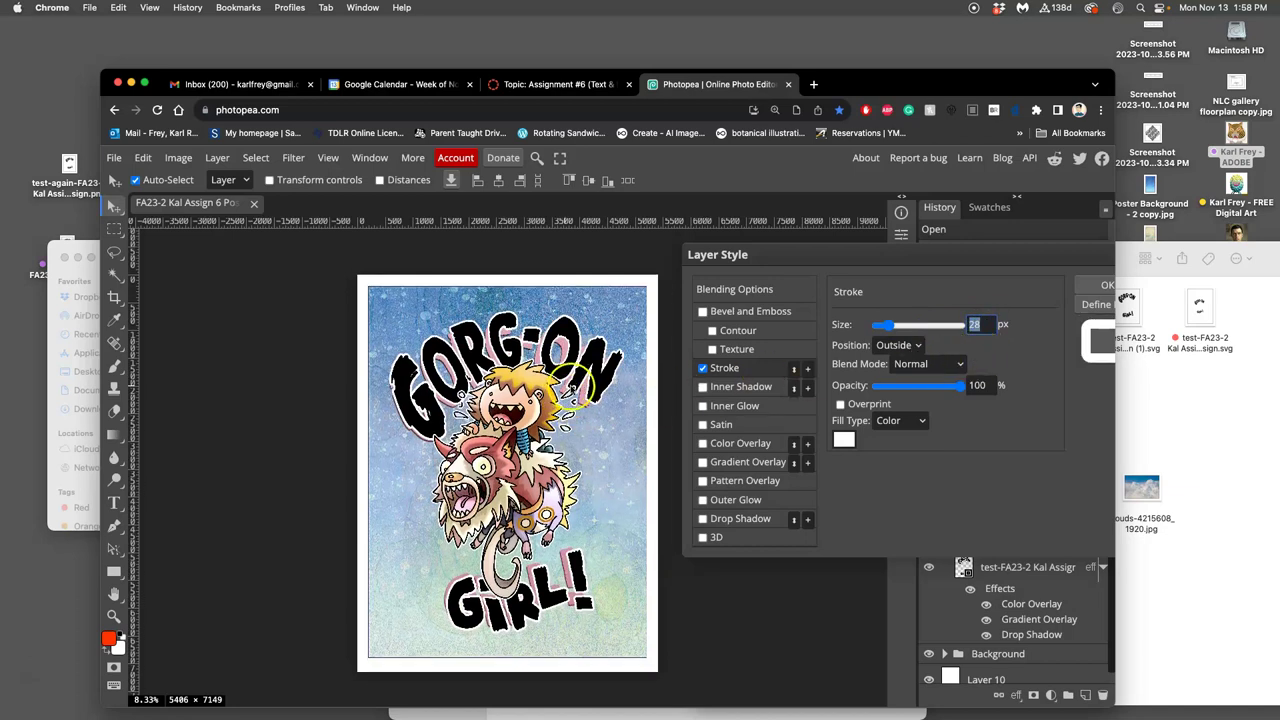
key(super+equal)
key(super+equal)
key(super+equal)
key(super+equal)
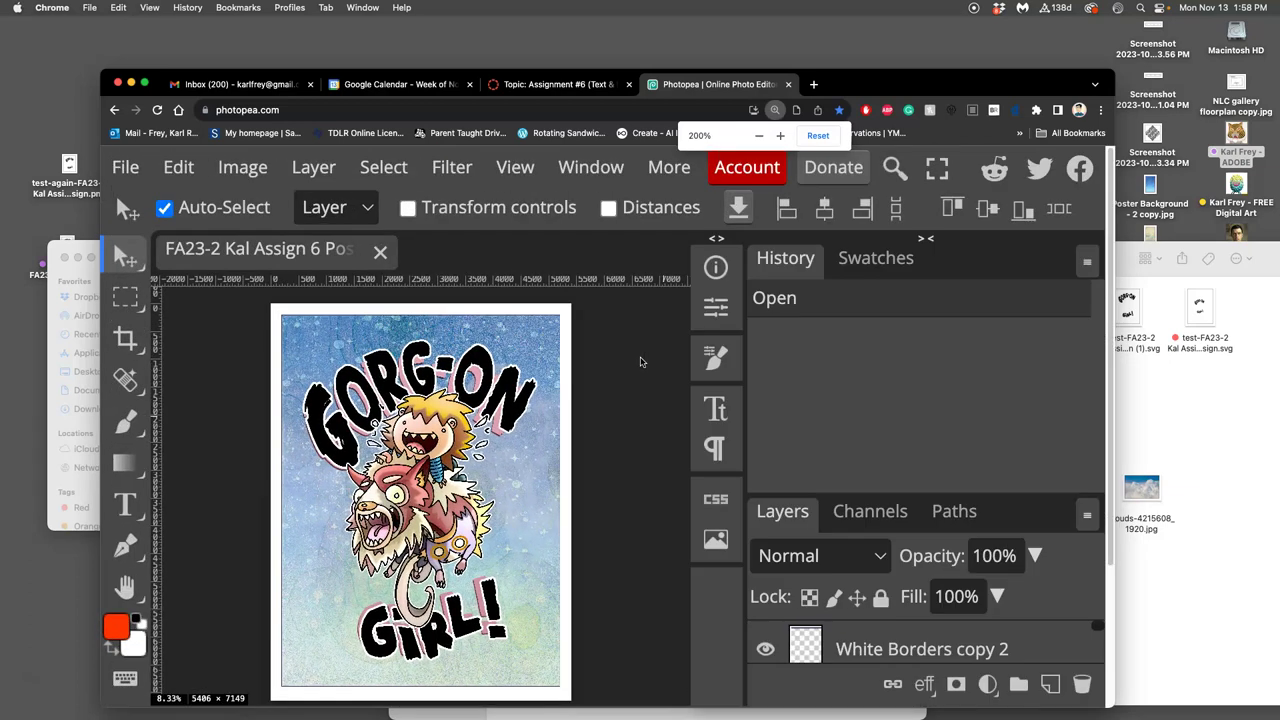
key(super+minus)
key(super+minus)
key(super+minus)
key(super+minus)
key(super+minus)
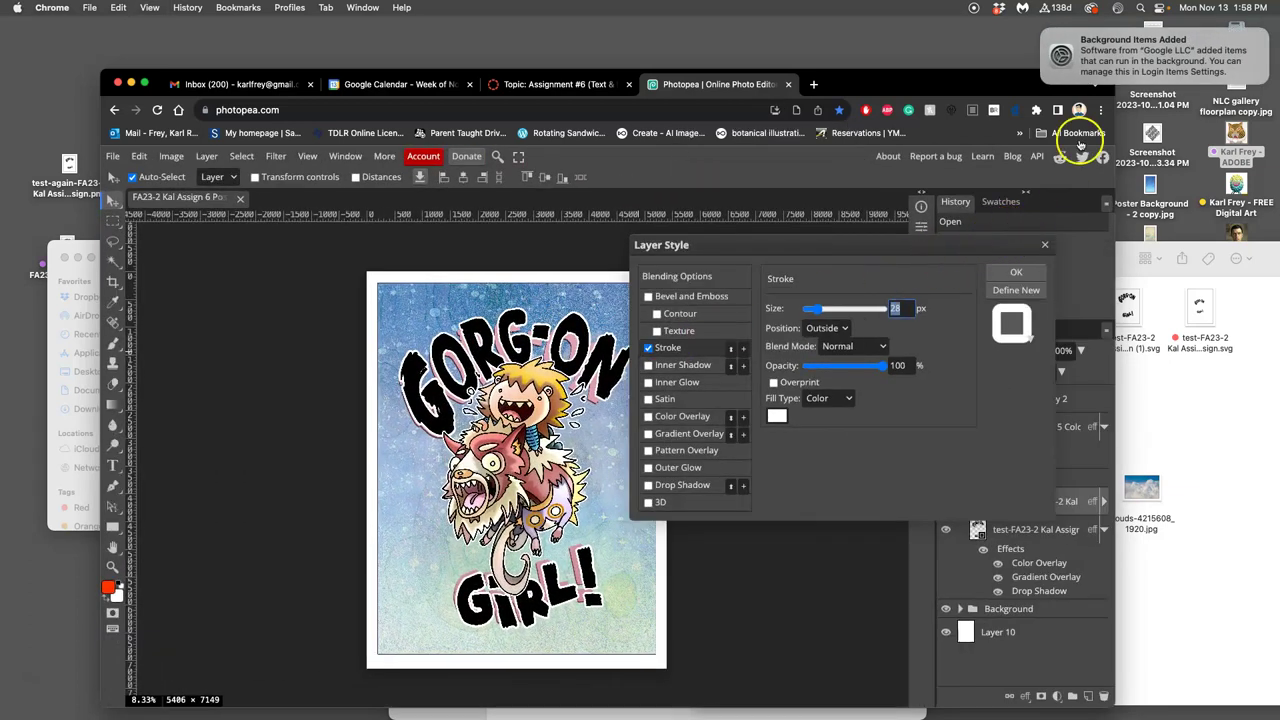
click(1043, 30)
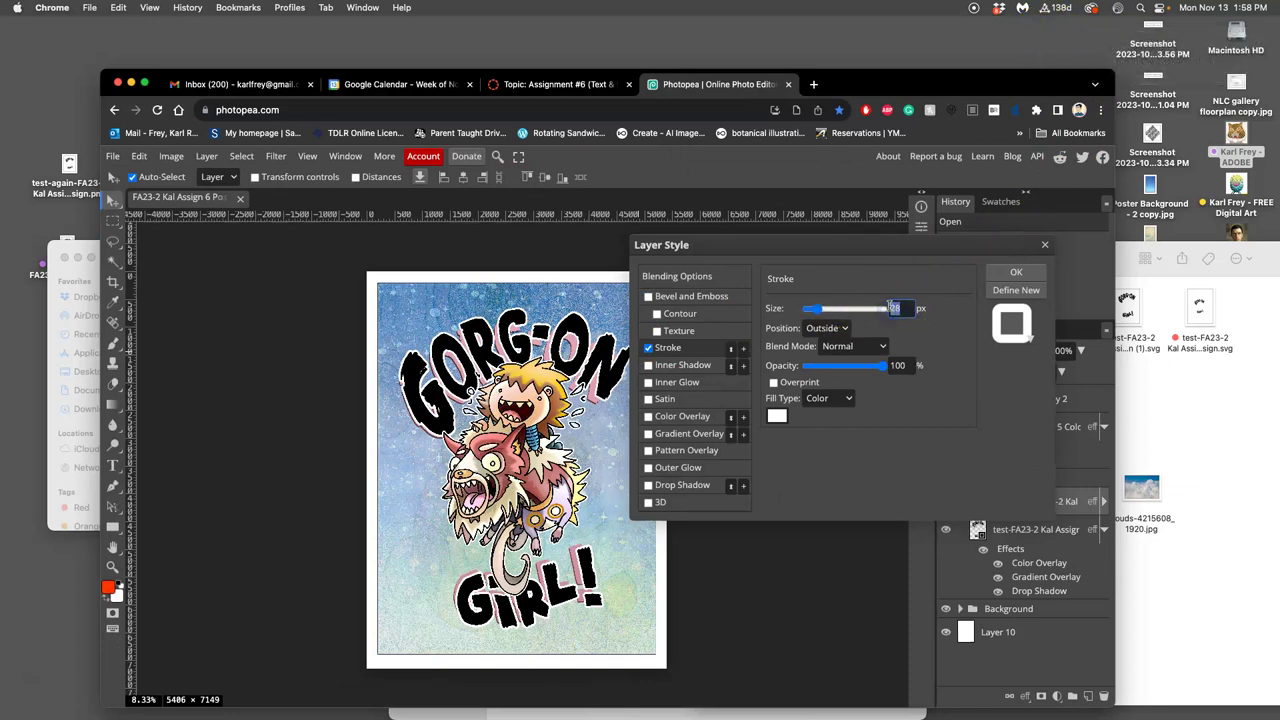
click(935, 283)
click(944, 302)
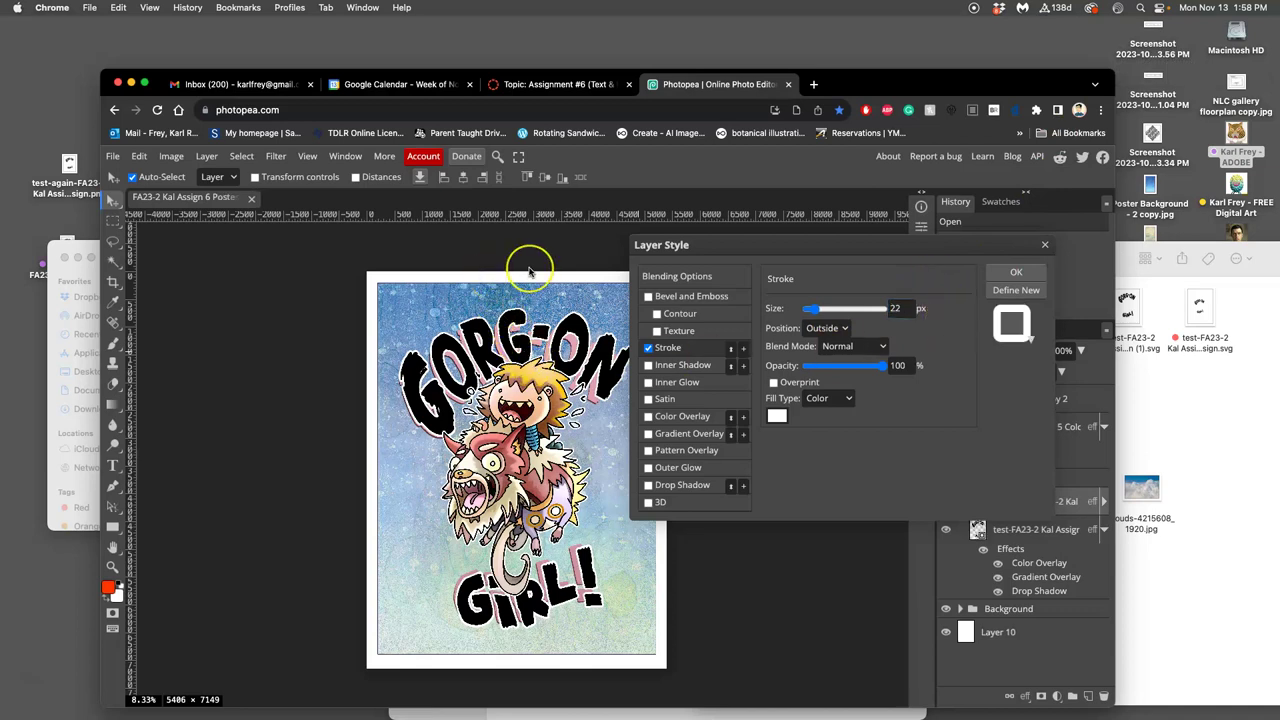
Change the 22 px stroke's Position from Outside to Center.
scroll(523, 265, up, 6)
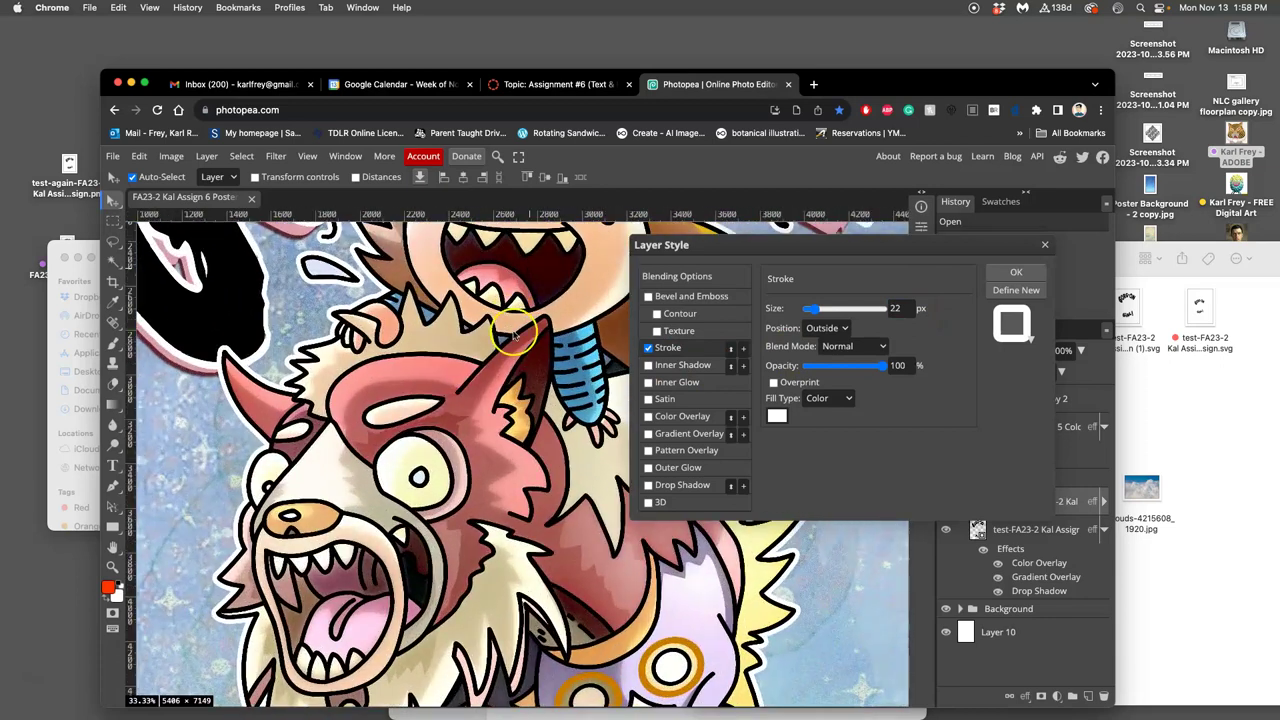
scroll(515, 333, up, 6)
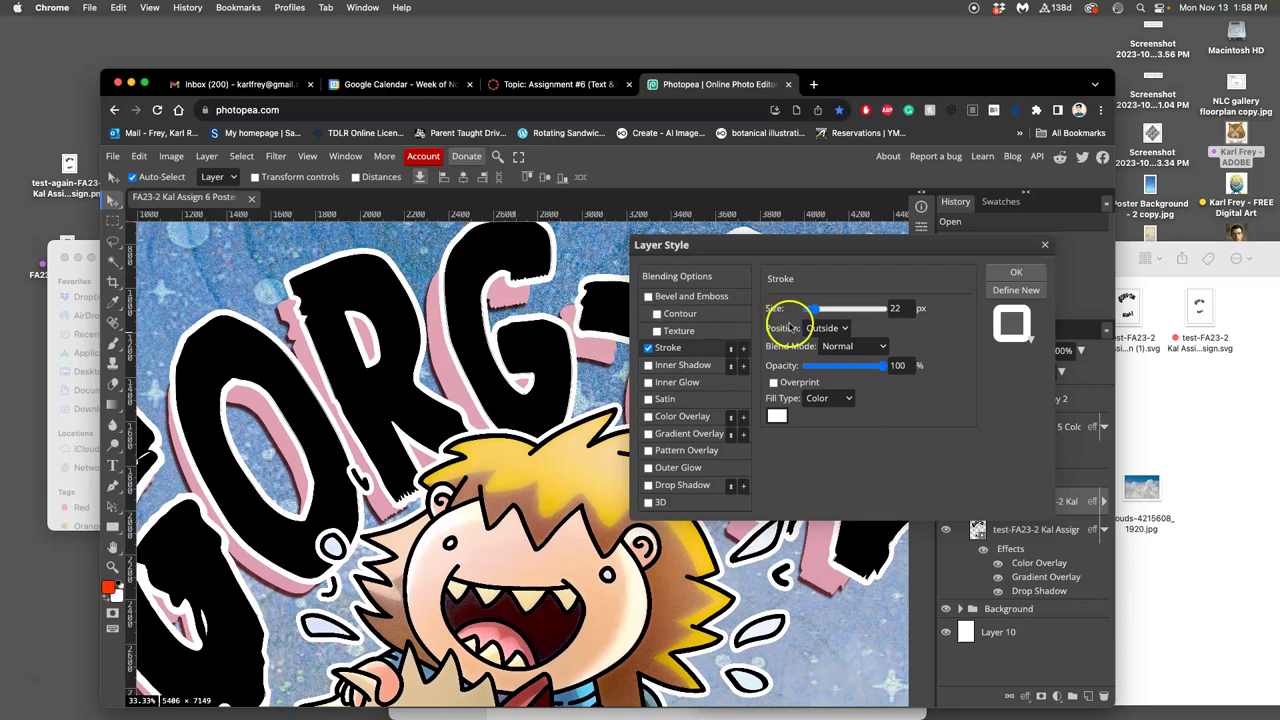
click(828, 328)
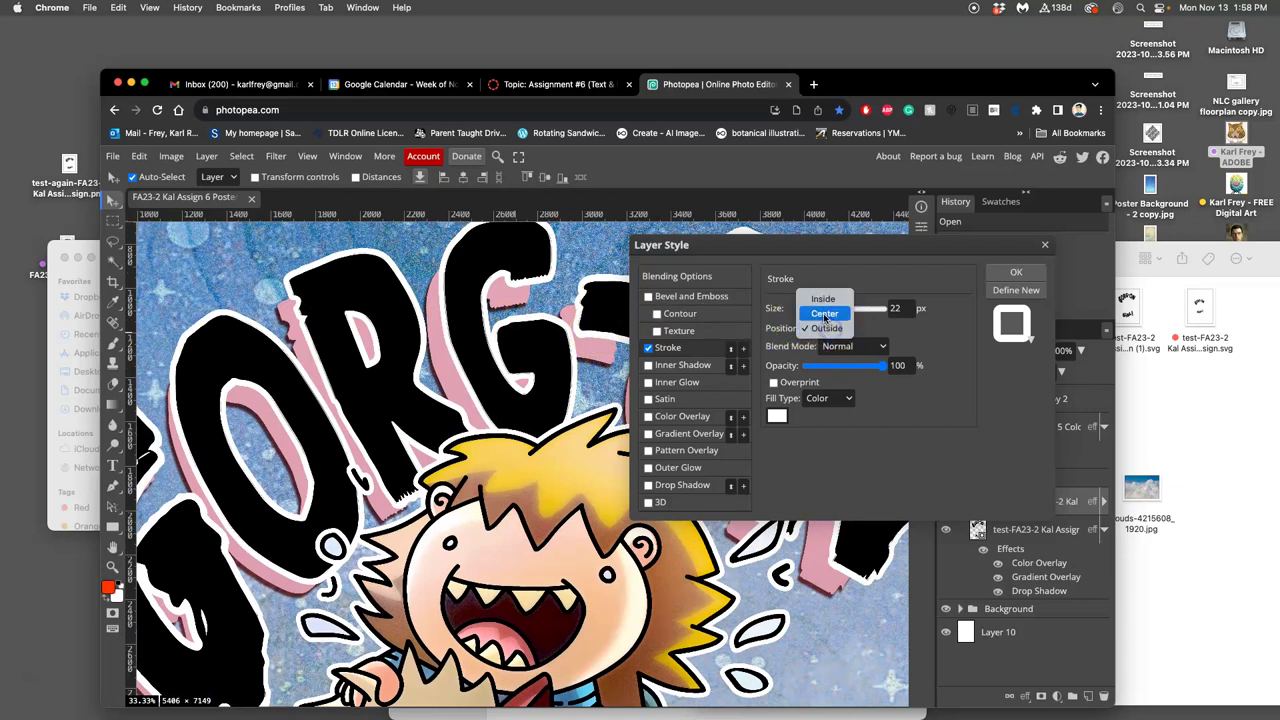
key(Escape)
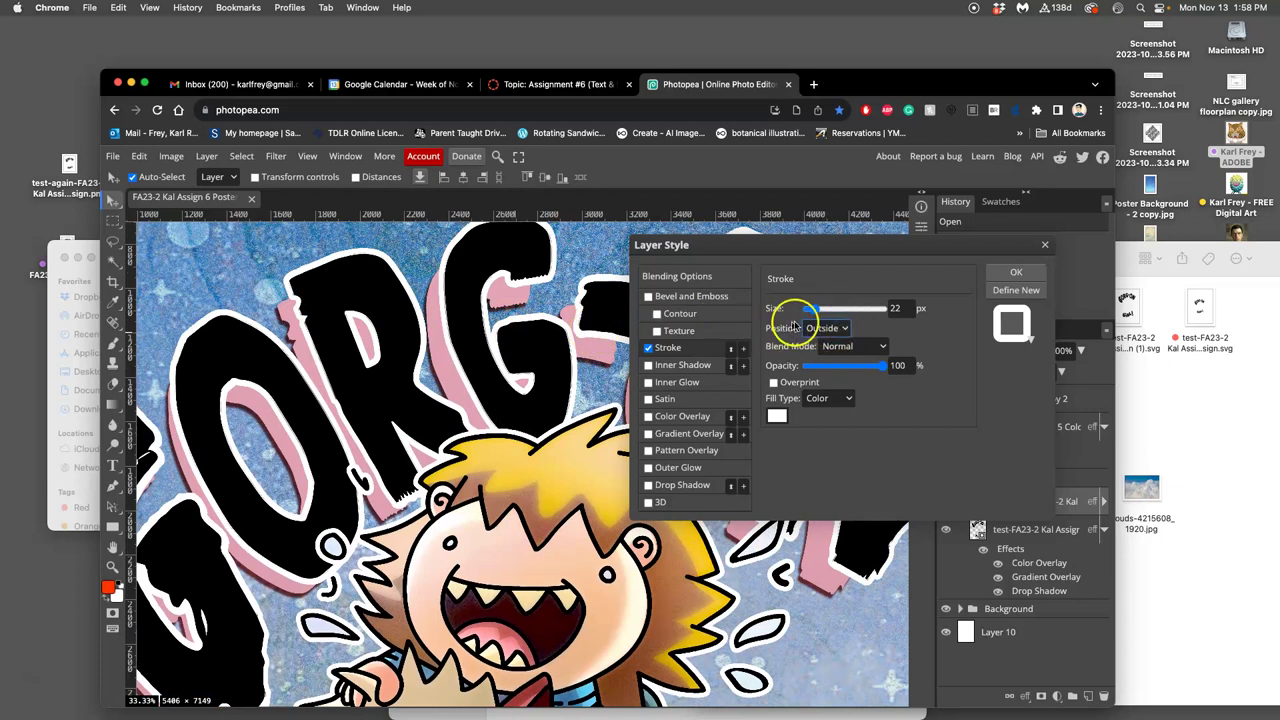
key(Up)
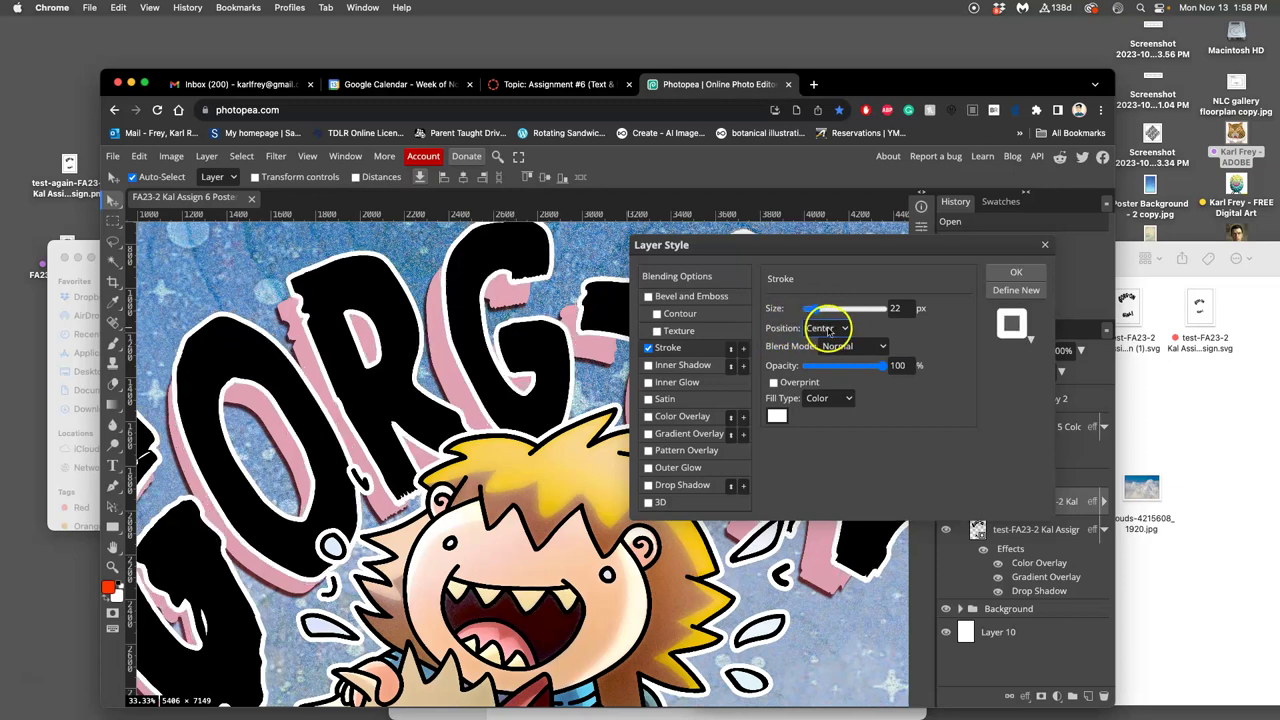
Inspect the centred stroke across the poster, then move the Layer Style dialog aside.
scroll(578, 330, right, 5)
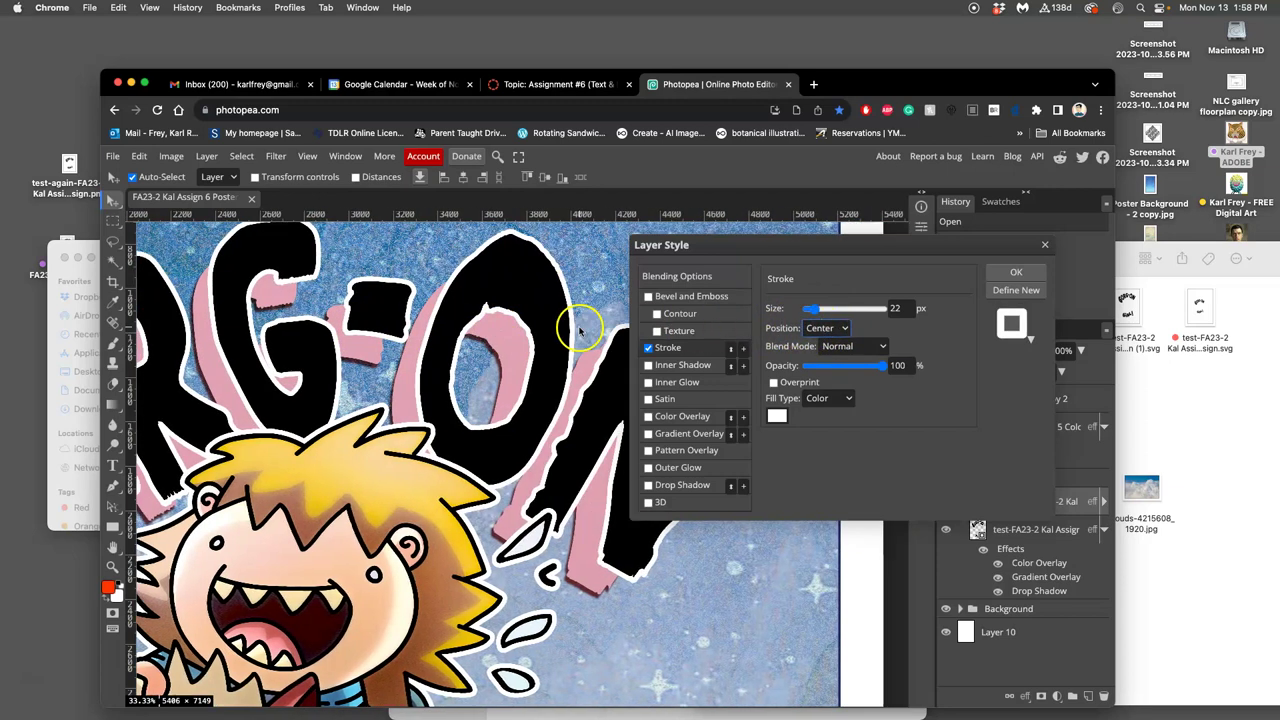
scroll(531, 328, down, 10)
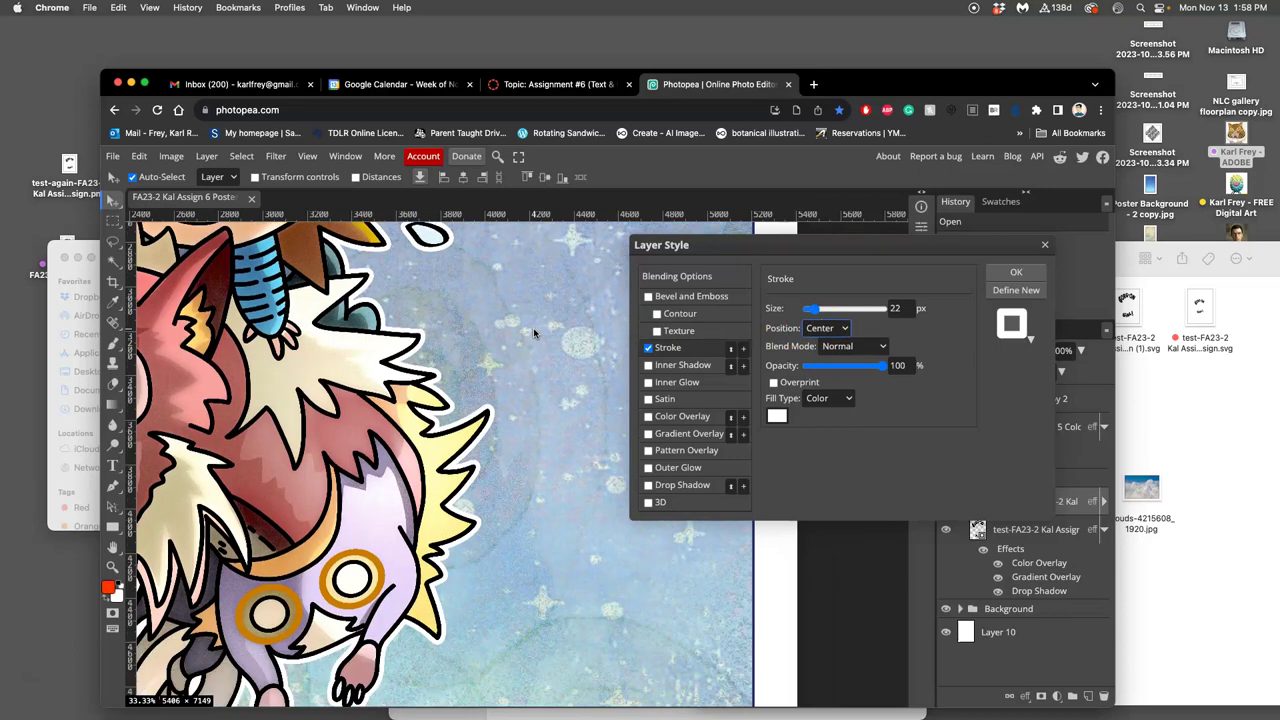
scroll(525, 335, left, 5)
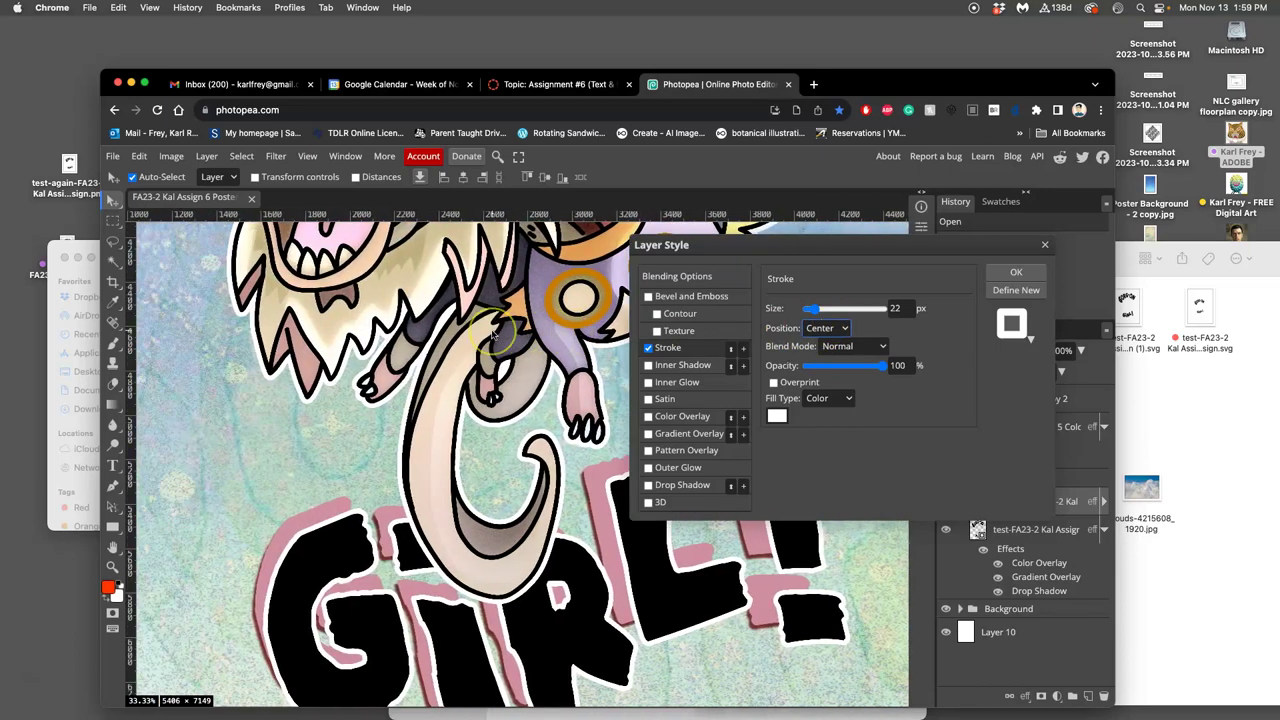
scroll(491, 333, up, 10)
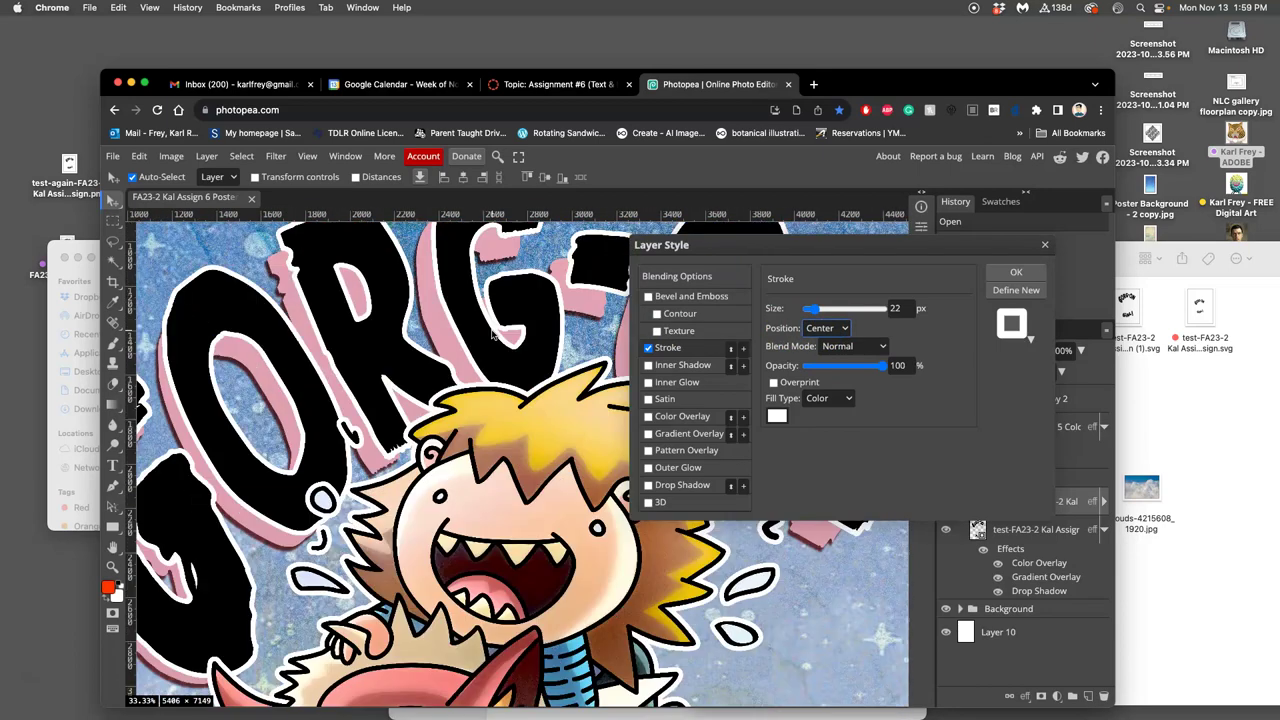
scroll(491, 333, left, 5)
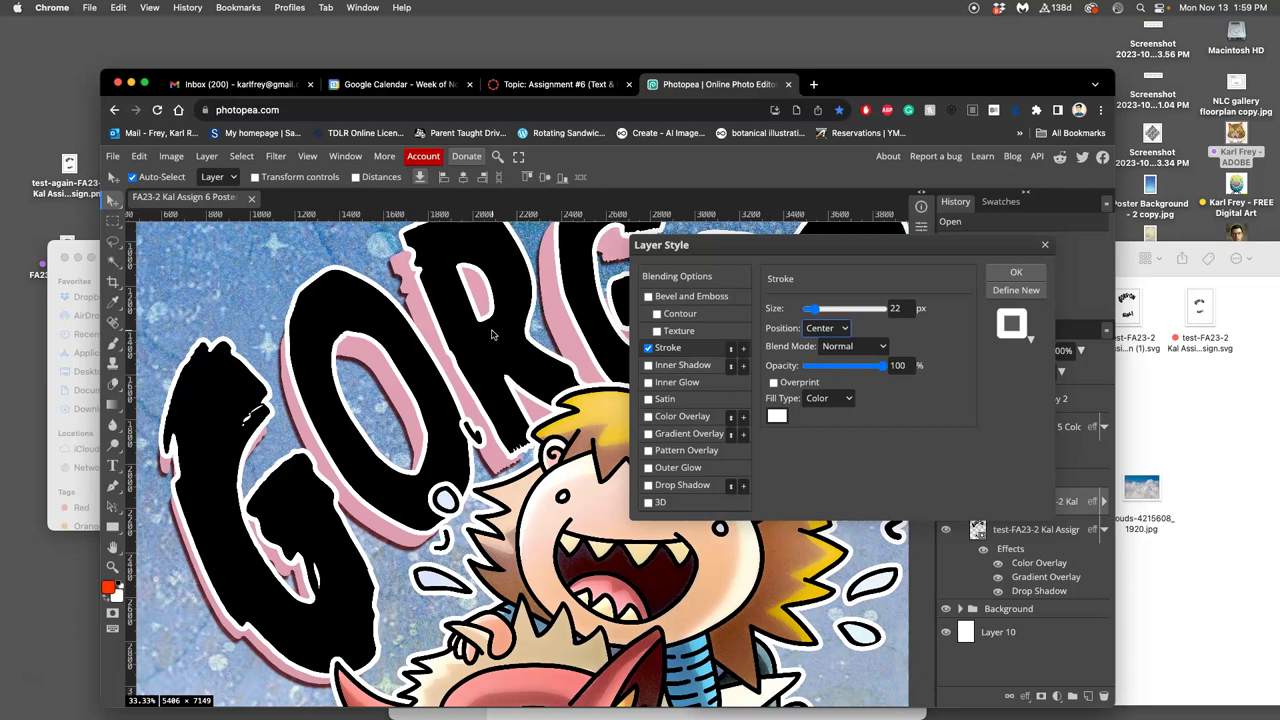
scroll(491, 333, right, 5)
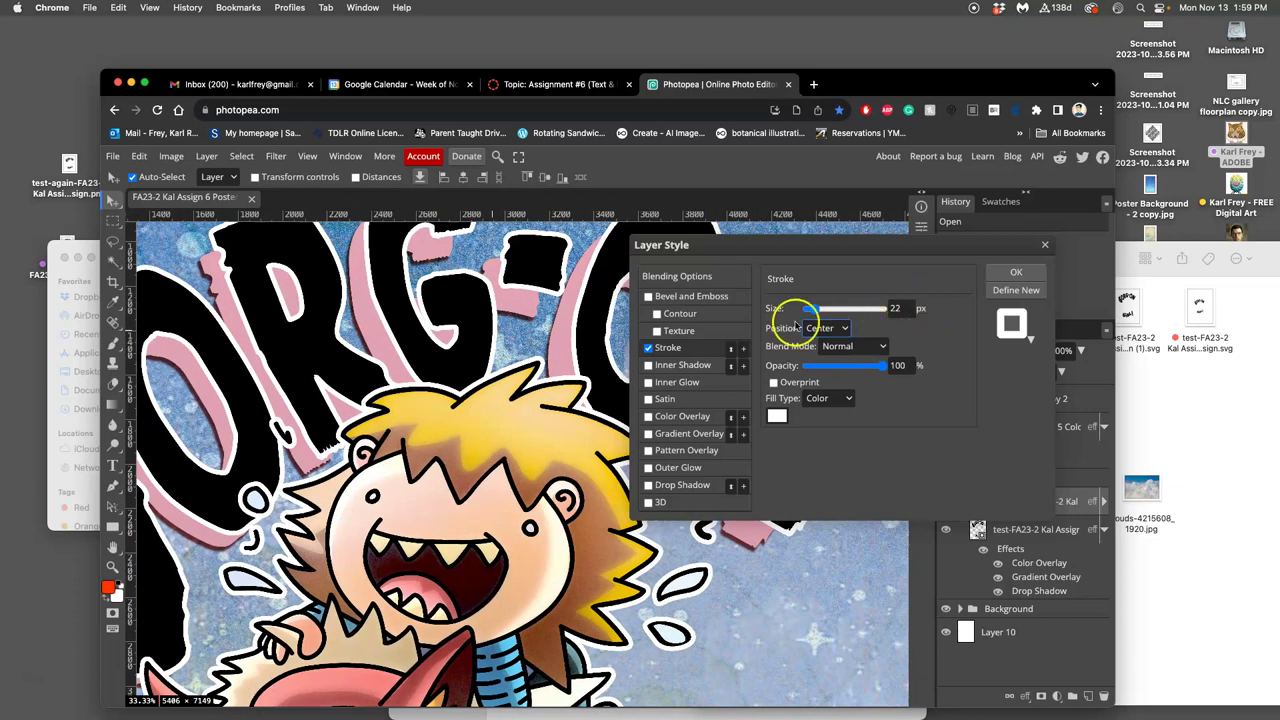
key(super+minus)
key(super+minus)
key(super+minus)
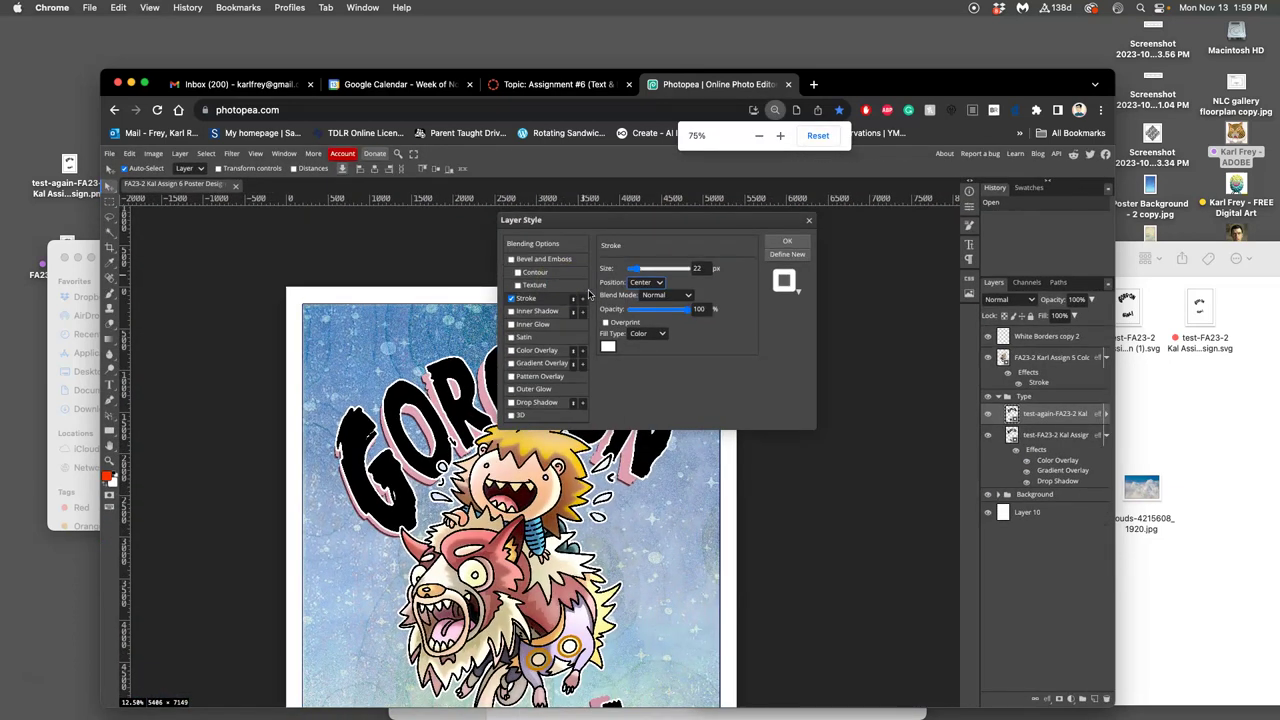
scroll(380, 375, down, 5)
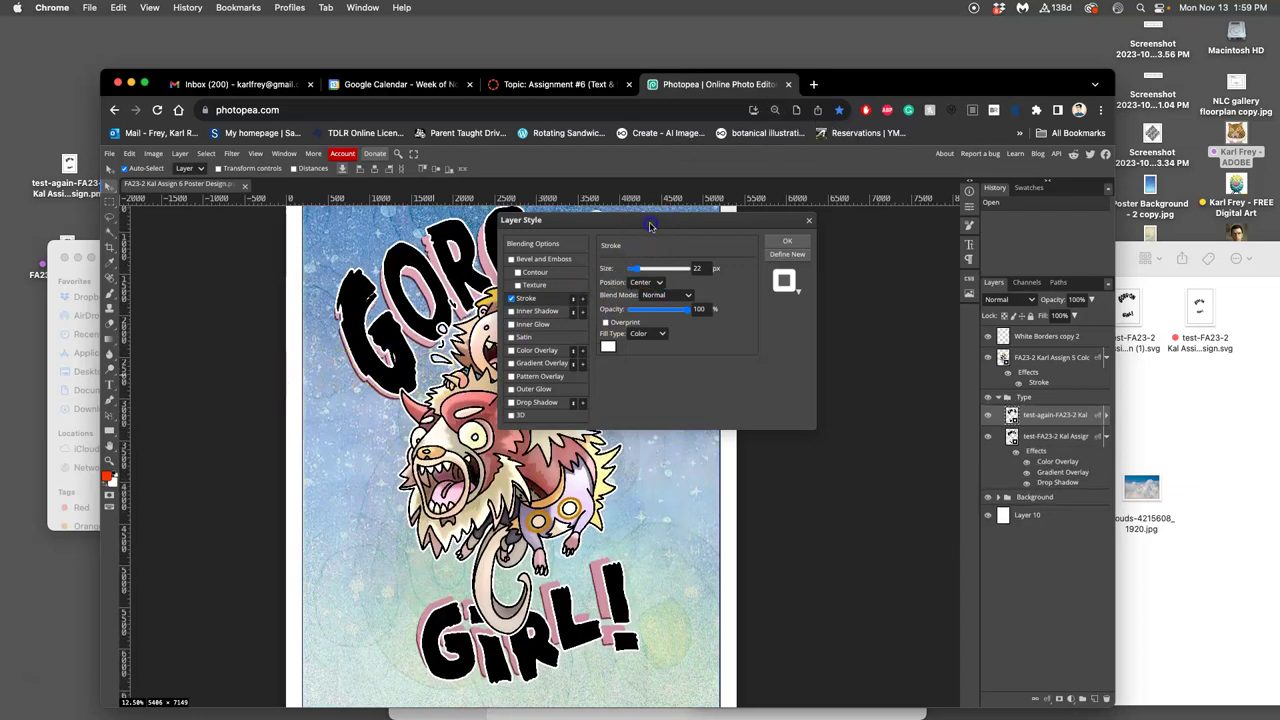
drag(650, 226, 899, 279)
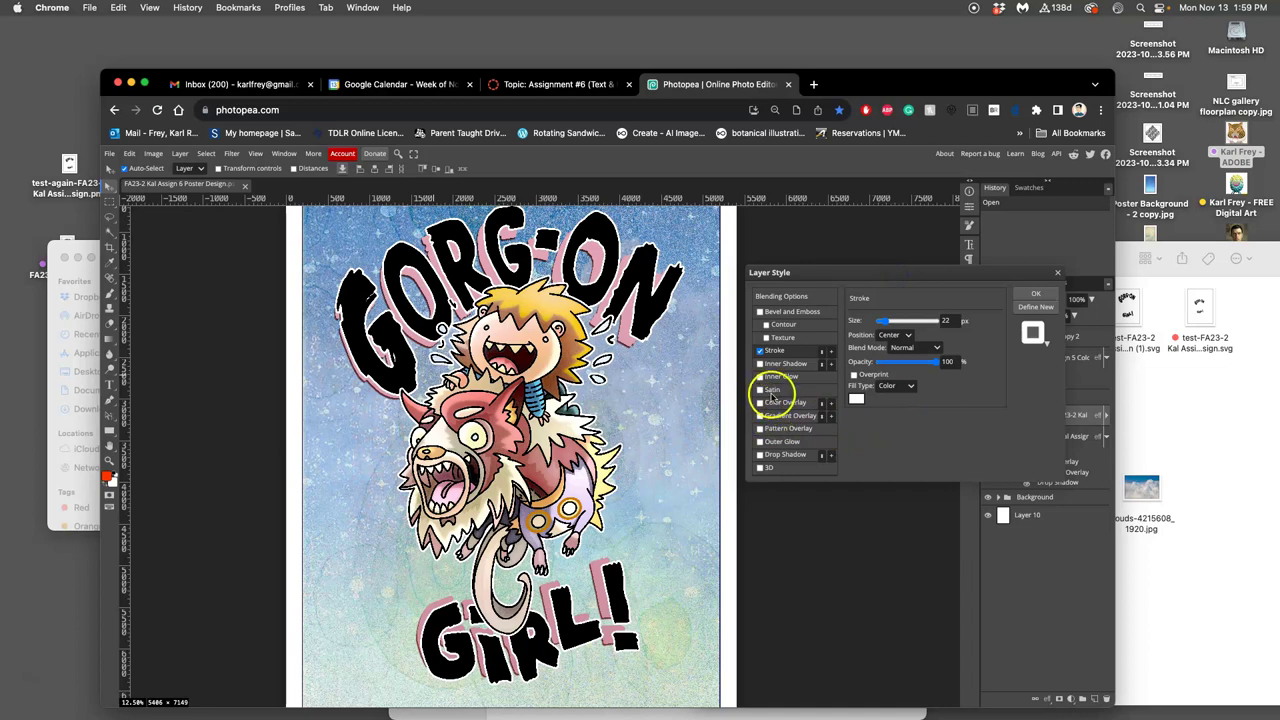
Enable Gradient Overlay on the lettering and open its gradient for editing.
click(765, 416)
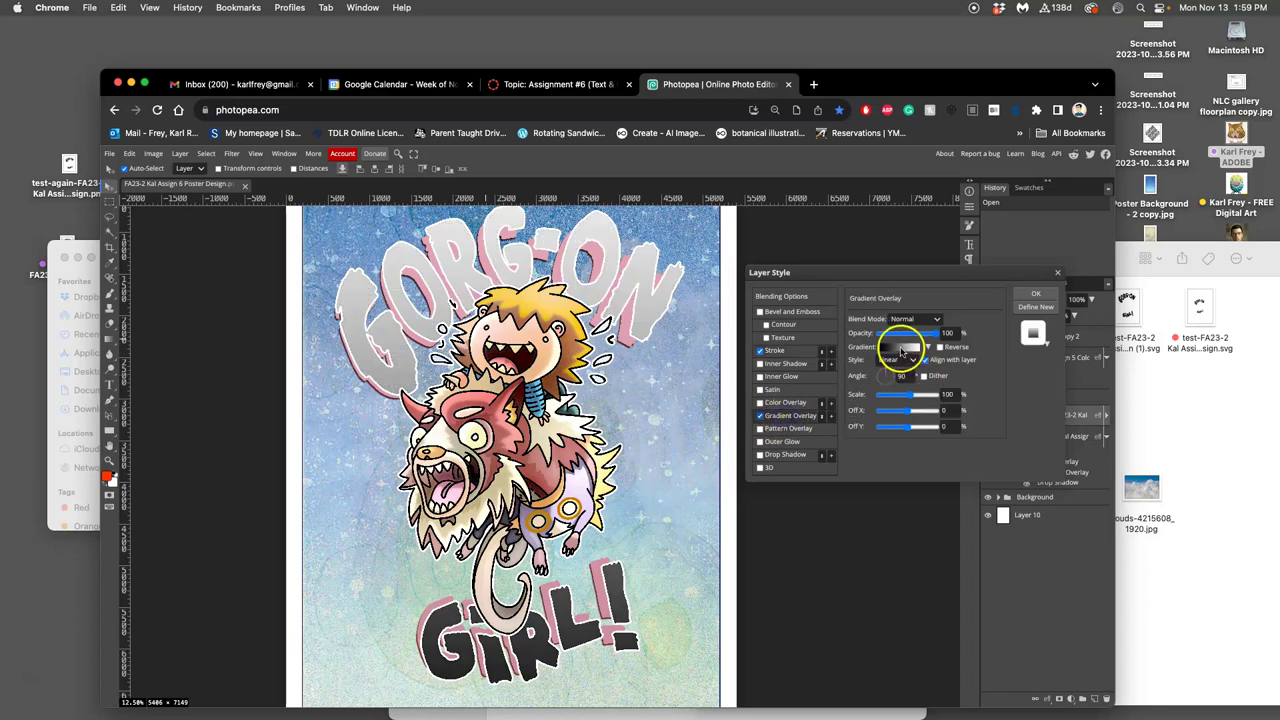
click(901, 350)
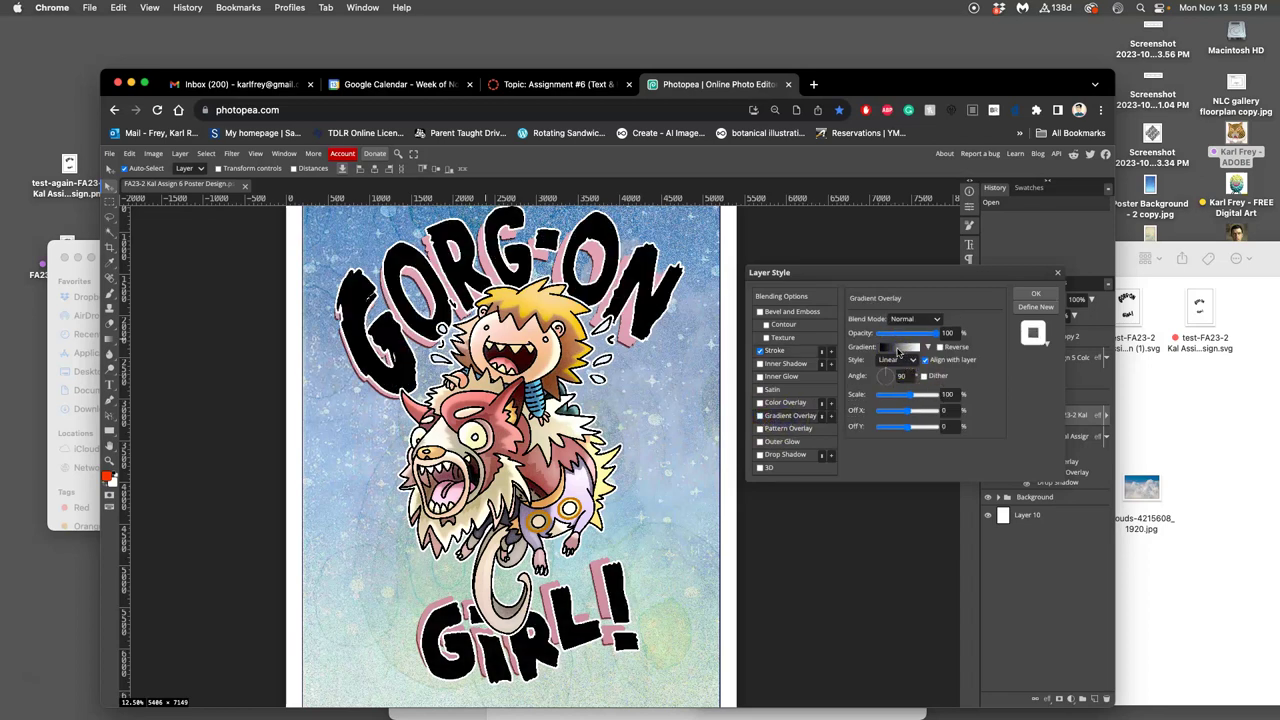
click(760, 416)
click(760, 416)
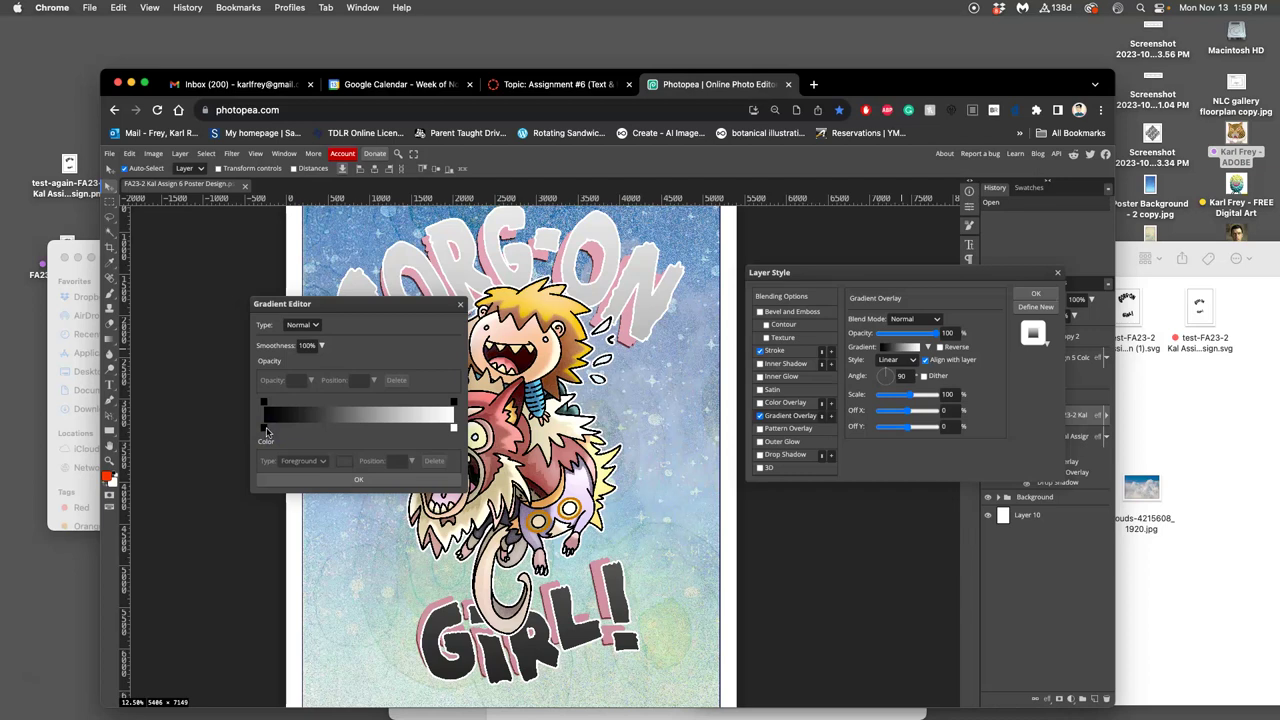
Change the gradient's black left stop to grey 7c7575.
click(266, 428)
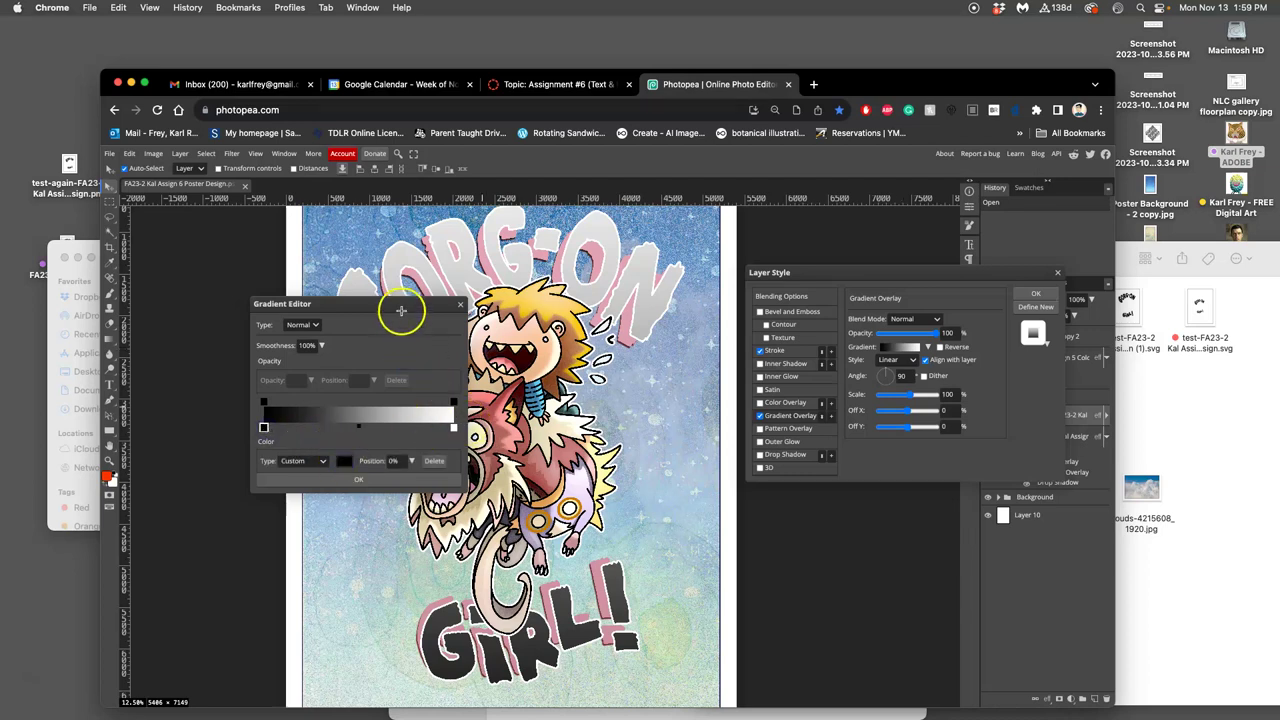
click(349, 302)
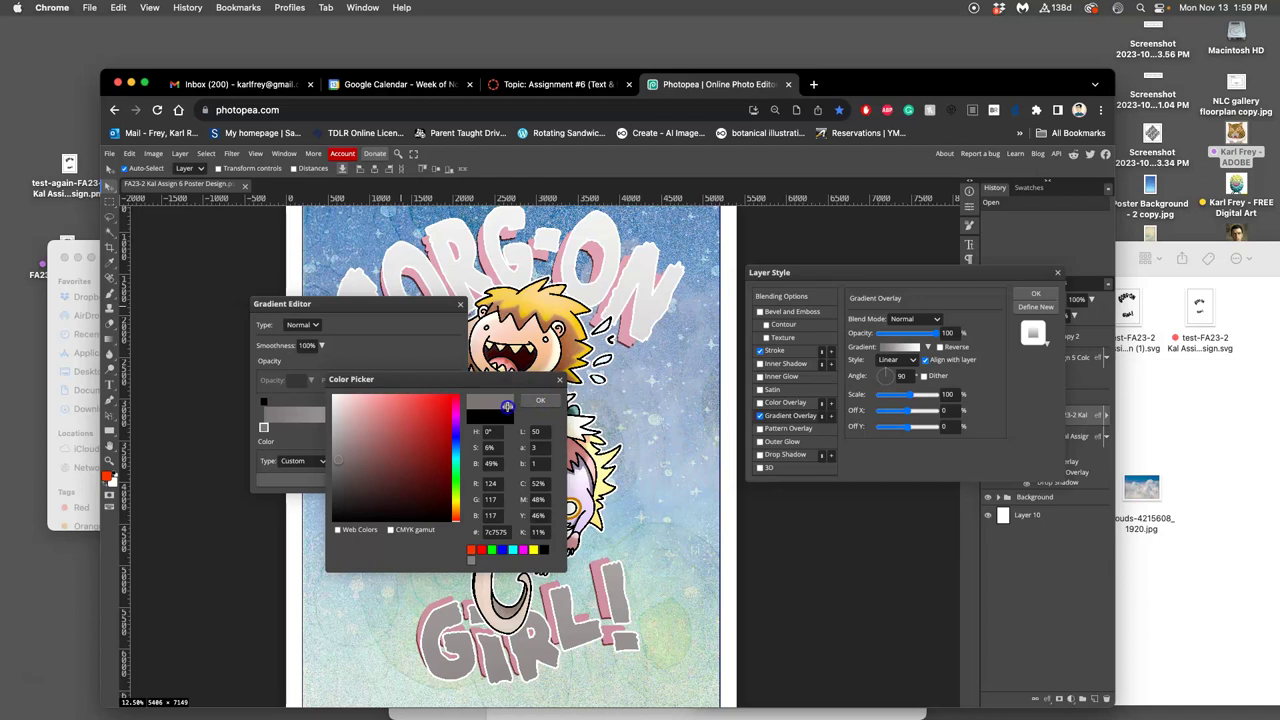
click(336, 479)
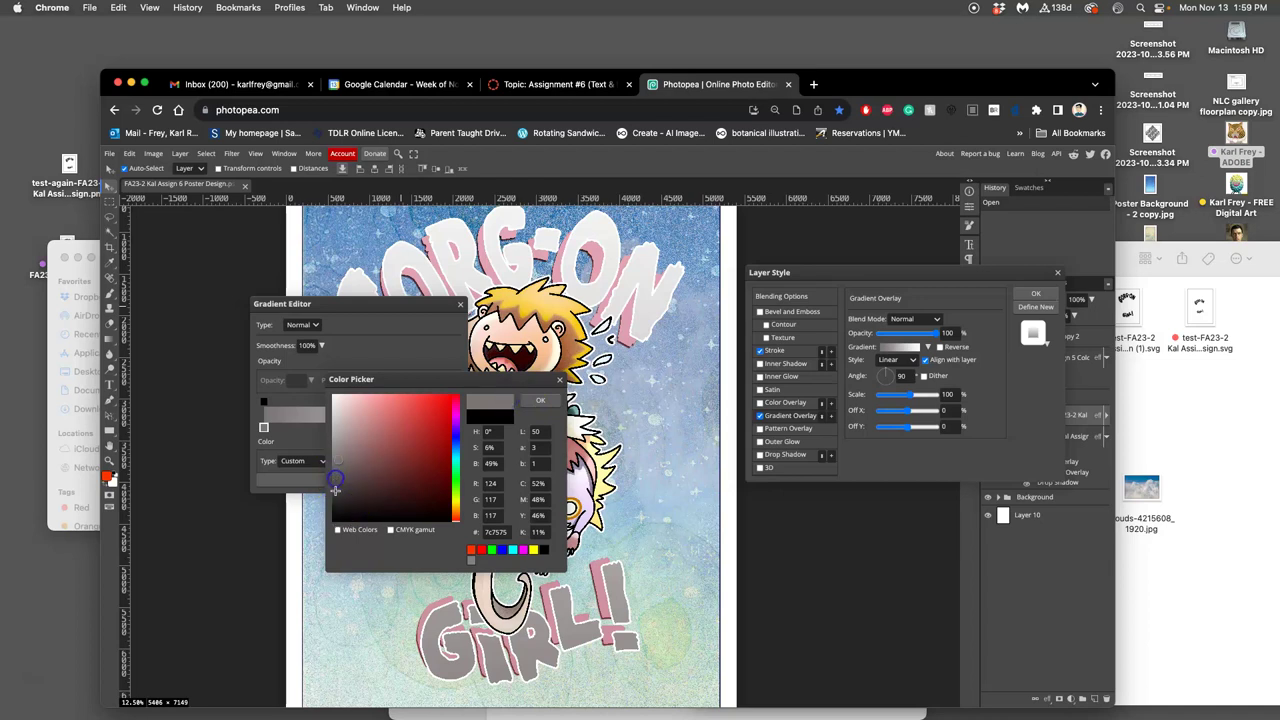